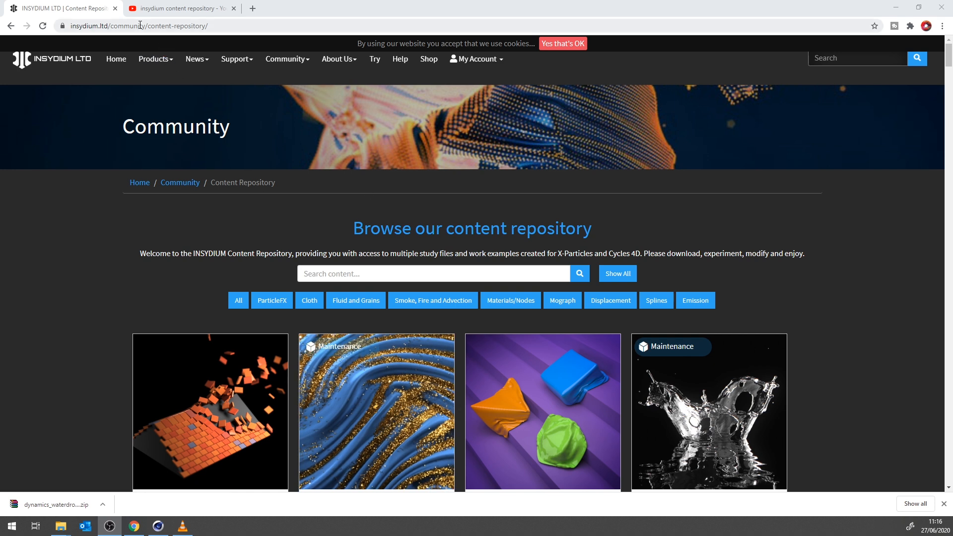
- Look through the study files listed in INSYDIUM's online content repository
{"action": "left_click_drag", "start_coordinate": [149, 27], "coordinate": [226, 29]}
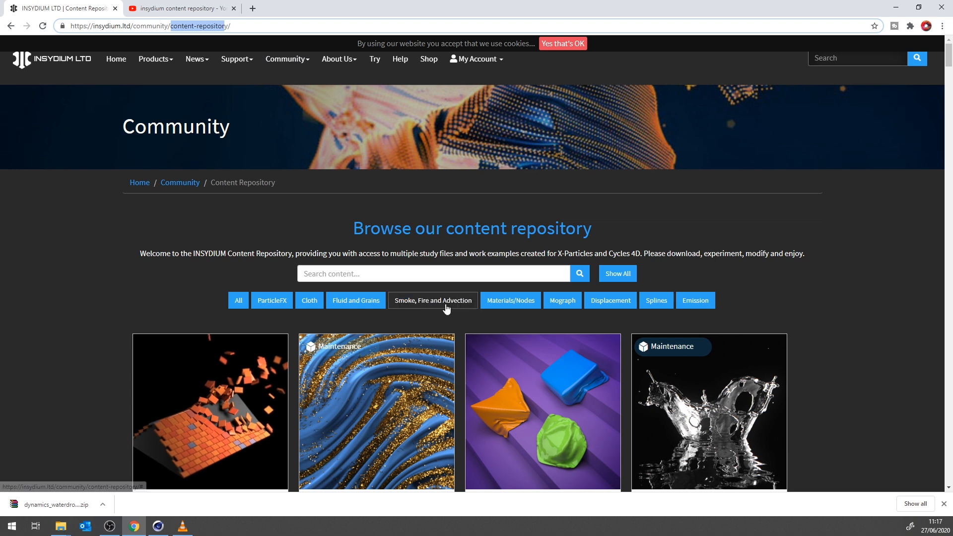
{"action": "scroll", "coordinate": [454, 325], "scroll_direction": "down", "scroll_amount": 3}
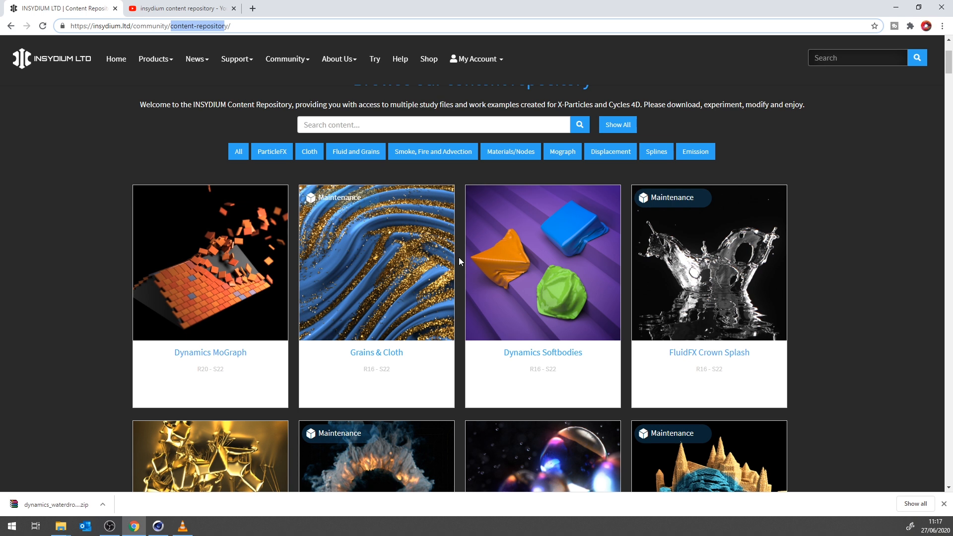
{"action": "scroll", "coordinate": [459, 258], "scroll_direction": "down", "scroll_amount": 1}
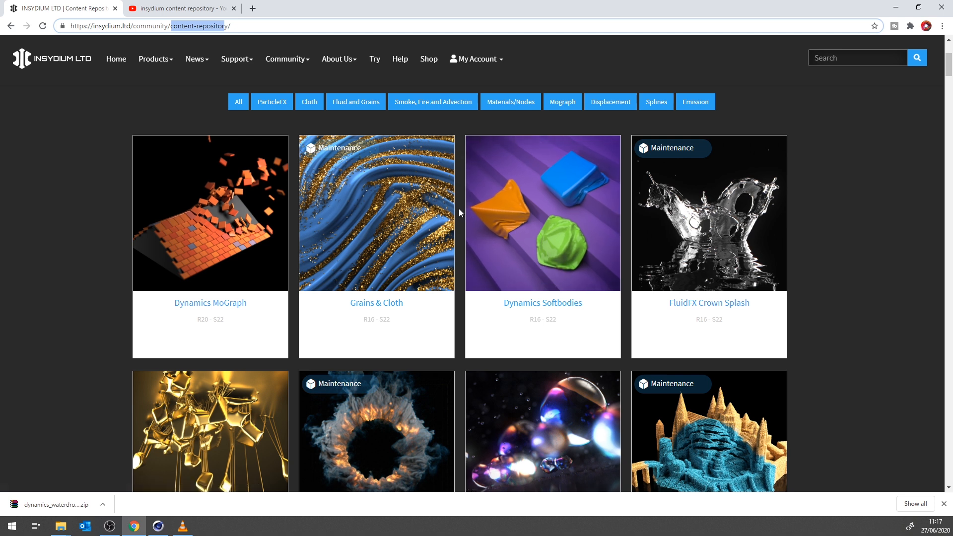
{"action": "scroll", "coordinate": [462, 230], "scroll_direction": "down", "scroll_amount": 3}
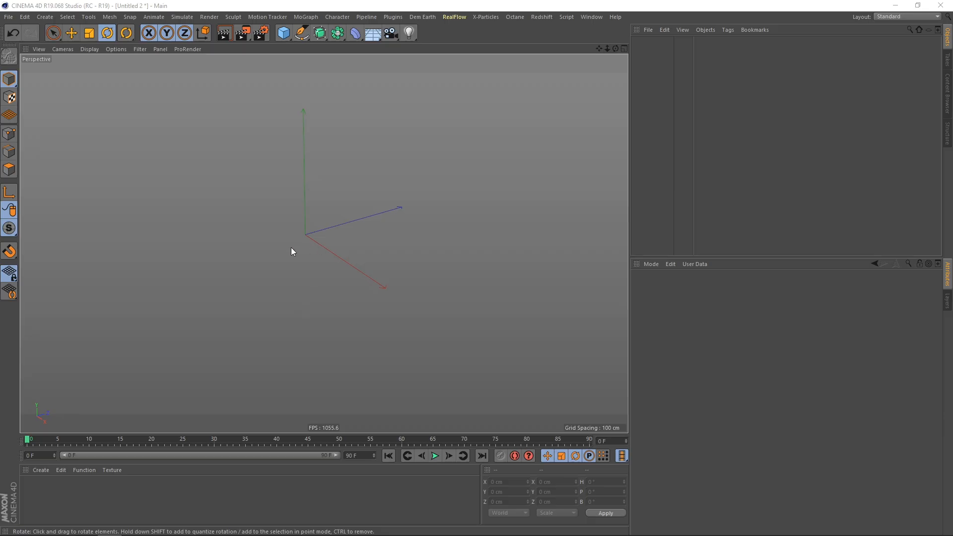
- Switch to Cinema 4D and add a Plane primitive to the empty scene
{"action": "scroll", "coordinate": [306, 236], "scroll_direction": "up", "scroll_amount": 2}
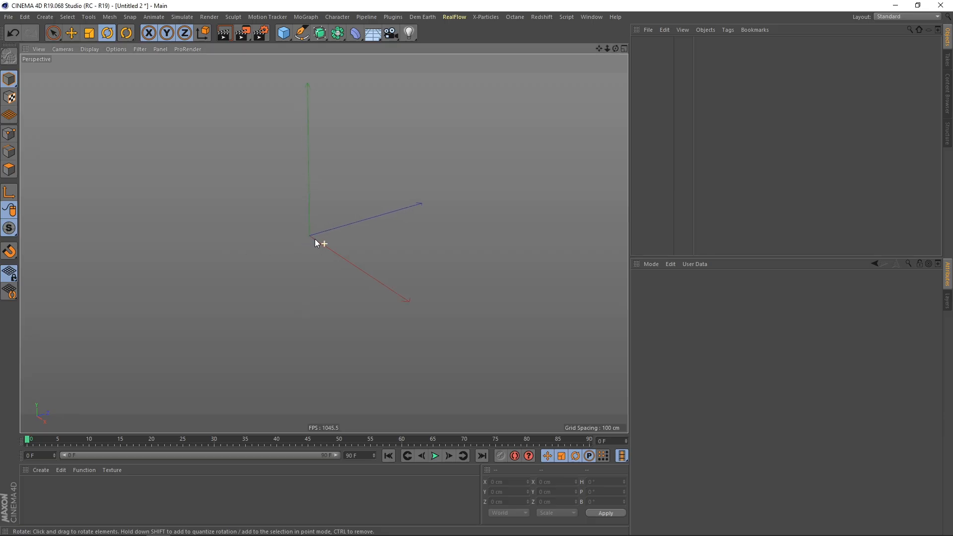
{"action": "middle_click_drag", "start_coordinate": [312, 233], "coordinate": [335, 225], "text": "alt"}
{"action": "left_click_drag", "start_coordinate": [284, 33], "coordinate": [382, 64]}
{"action": "left_click_drag", "start_coordinate": [312, 256], "coordinate": [350, 228], "text": "alt"}
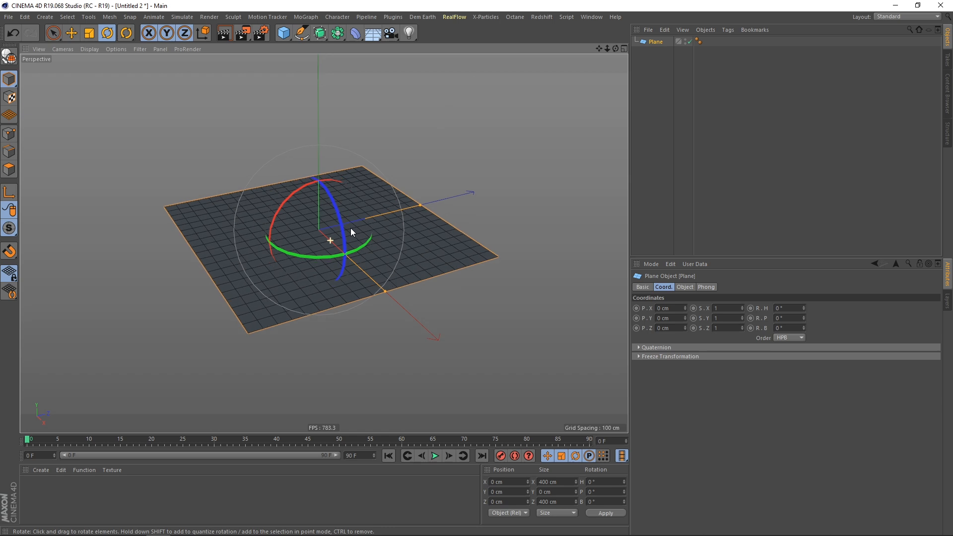
{"action": "scroll", "coordinate": [350, 228], "scroll_direction": "up", "scroll_amount": 2}
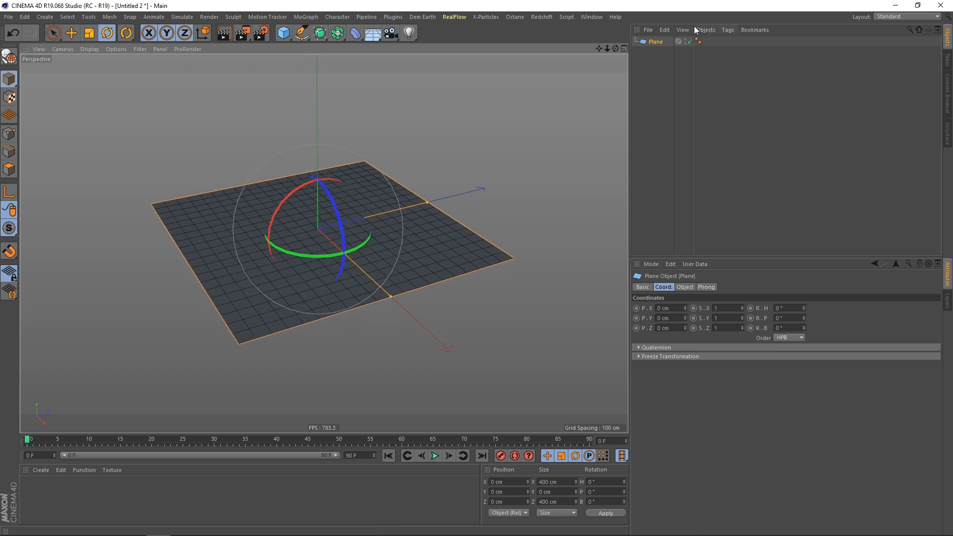
- Set the plane's width and height to 600 cm
{"action": "left_click", "coordinate": [680, 287]}
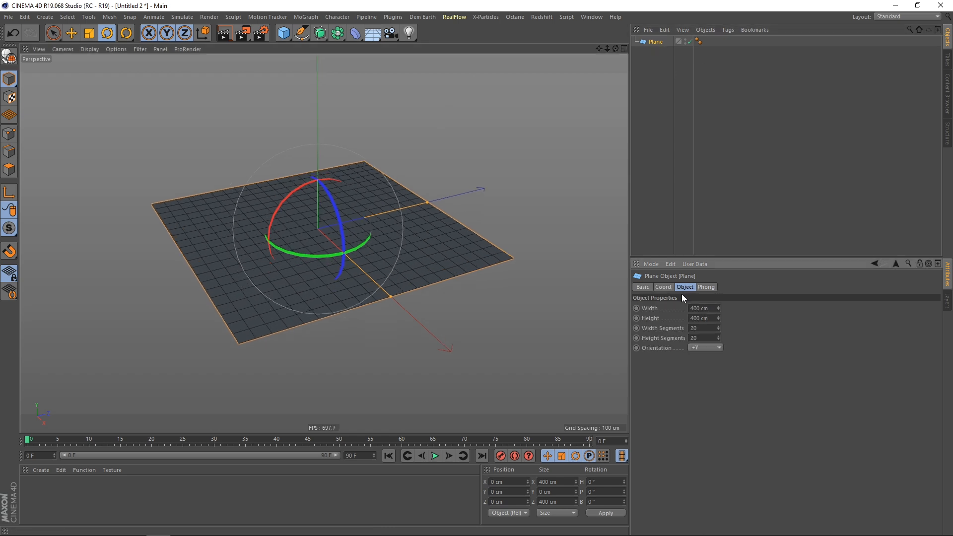
{"action": "double_click", "coordinate": [709, 320]}
{"action": "type", "text": "600"}
{"action": "key", "text": "Return"}
{"action": "mouse_move", "coordinate": [294, 279]}
{"action": "left_mouse_down", "text": "alt"}
{"action": "mouse_move", "coordinate": [302, 246]}
{"action": "mouse_move", "coordinate": [281, 270]}
{"action": "mouse_move", "coordinate": [285, 242]}
{"action": "mouse_move", "coordinate": [292, 268]}
{"action": "left_mouse_up", "text": "alt"}
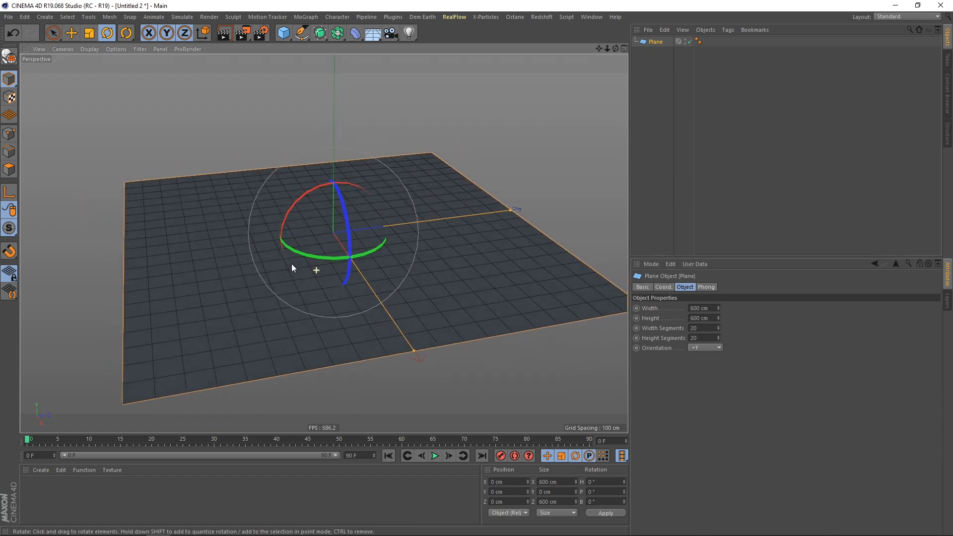
- Tilt the plane by setting its pitch rotation to 5°
{"action": "left_click", "coordinate": [664, 287]}
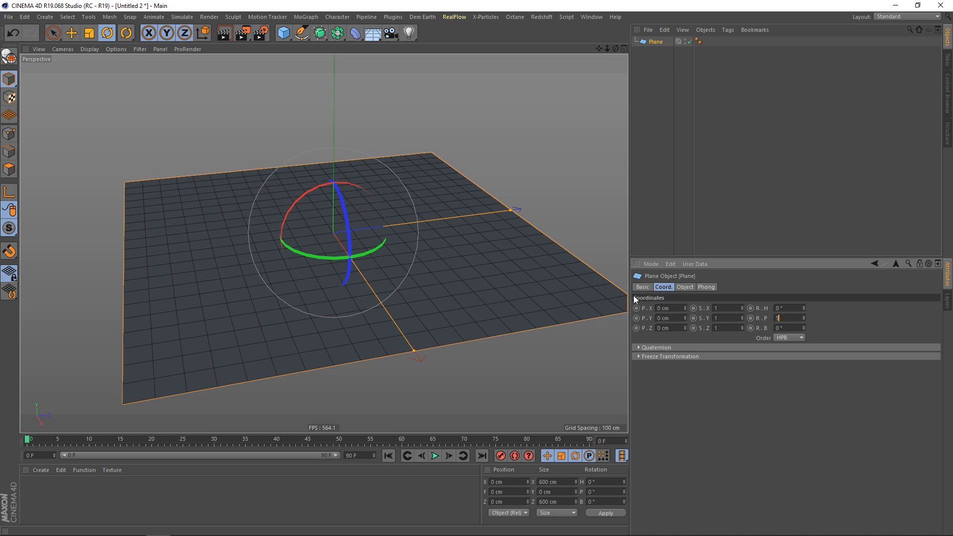
{"action": "type", "text": "5"}
{"action": "key", "text": "Return"}
{"action": "left_click_drag", "start_coordinate": [278, 239], "coordinate": [310, 241], "text": "alt"}
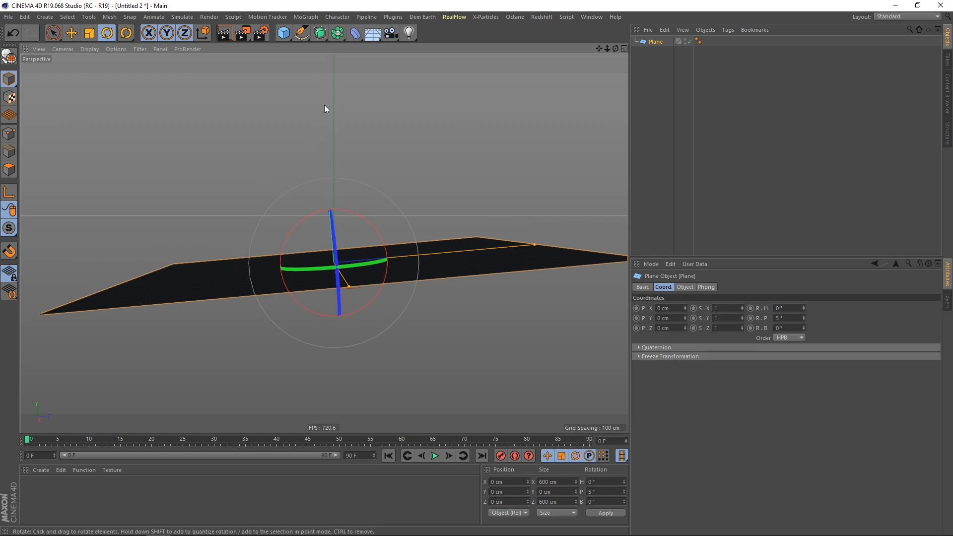
{"action": "left_click_drag", "start_coordinate": [301, 238], "coordinate": [326, 256], "text": "alt"}
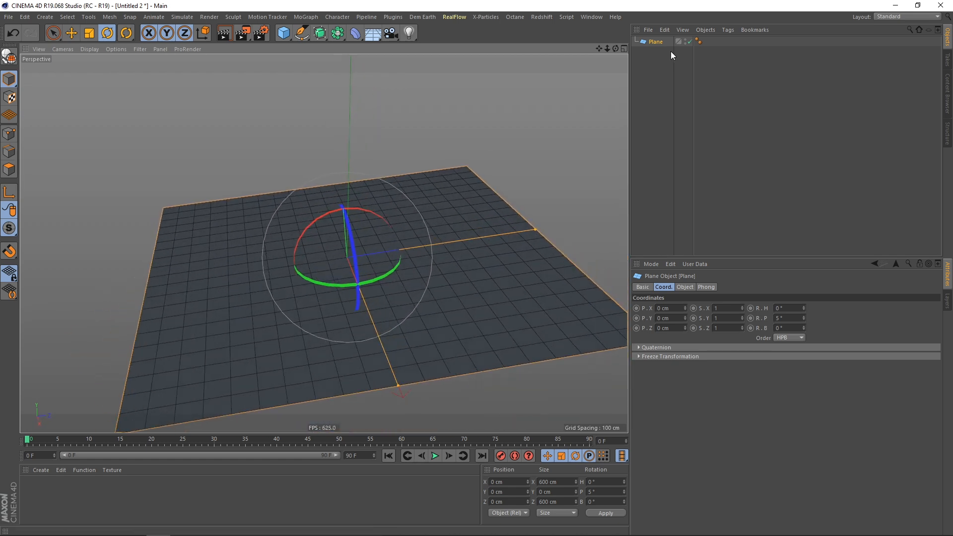
- Add an X-Particles xpCollider tag to the plane and show the tag's settings
{"action": "right_click", "coordinate": [654, 41]}
{"action": "mouse_move", "coordinate": [705, 208]}
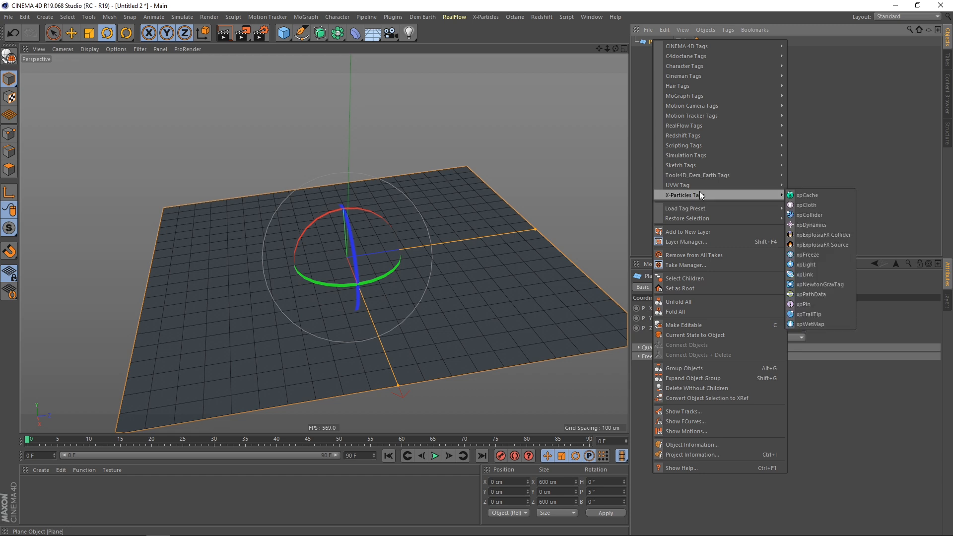
{"action": "mouse_move", "coordinate": [720, 195]}
{"action": "left_click", "coordinate": [811, 216]}
{"action": "left_click", "coordinate": [699, 42]}
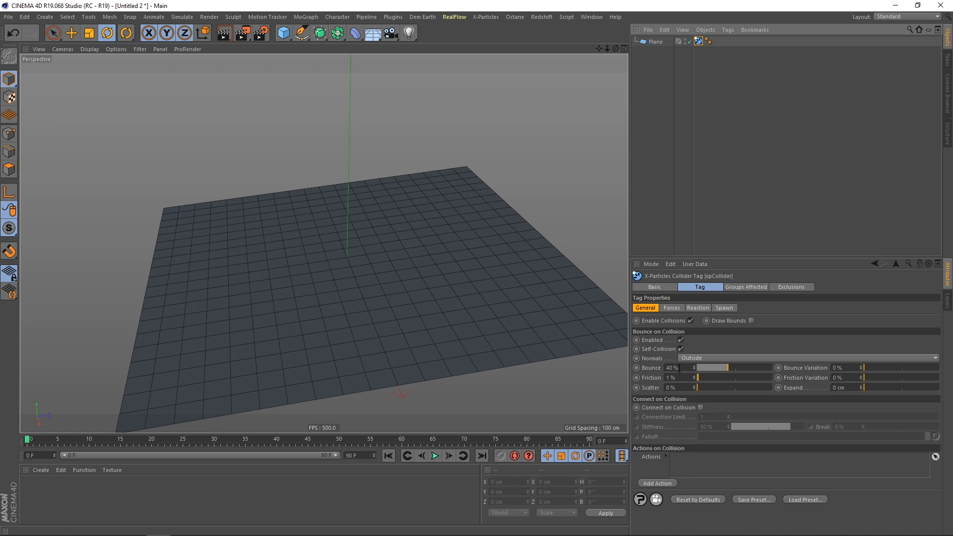
- Set the collider tag's bounce to 20 %
{"action": "left_click_drag", "start_coordinate": [400, 293], "coordinate": [304, 206], "text": "alt"}
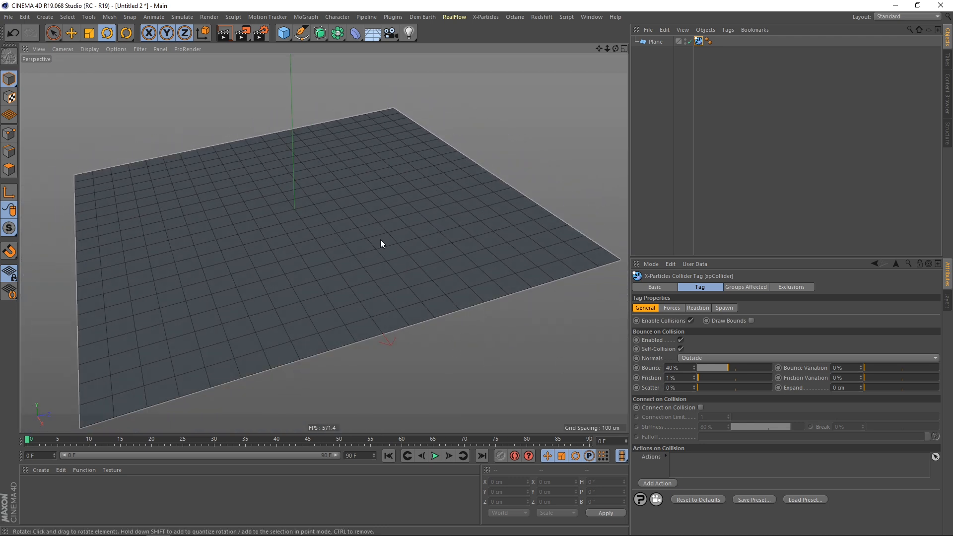
{"action": "left_click", "coordinate": [684, 368]}
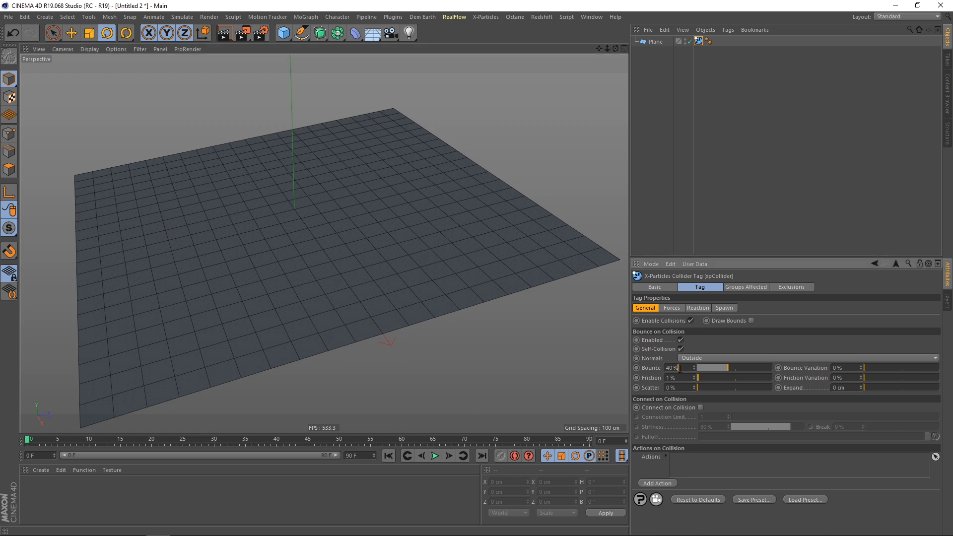
{"action": "type", "text": "20"}
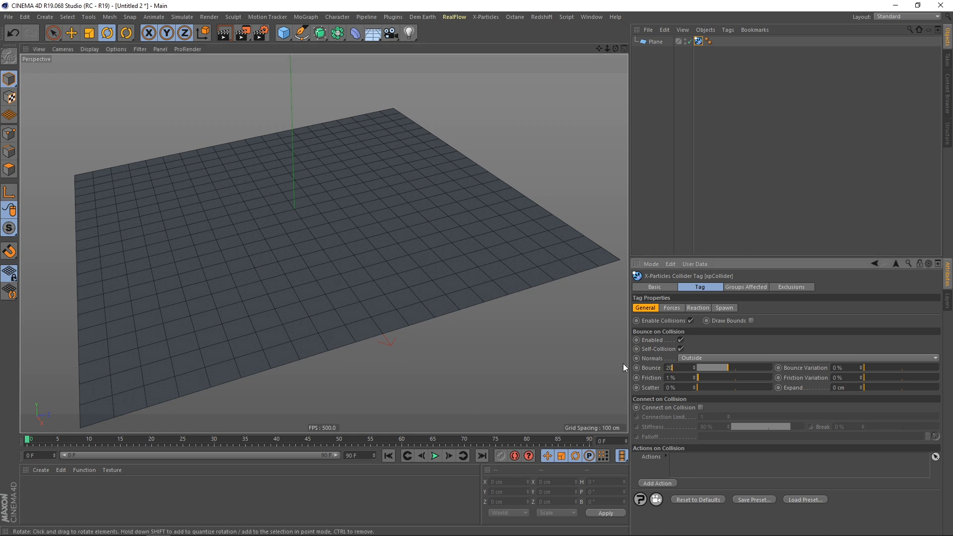
{"action": "key", "text": "Return"}
- Set the collider tag's friction to 50 %
{"action": "left_click_drag", "start_coordinate": [371, 290], "coordinate": [290, 203], "text": "alt"}
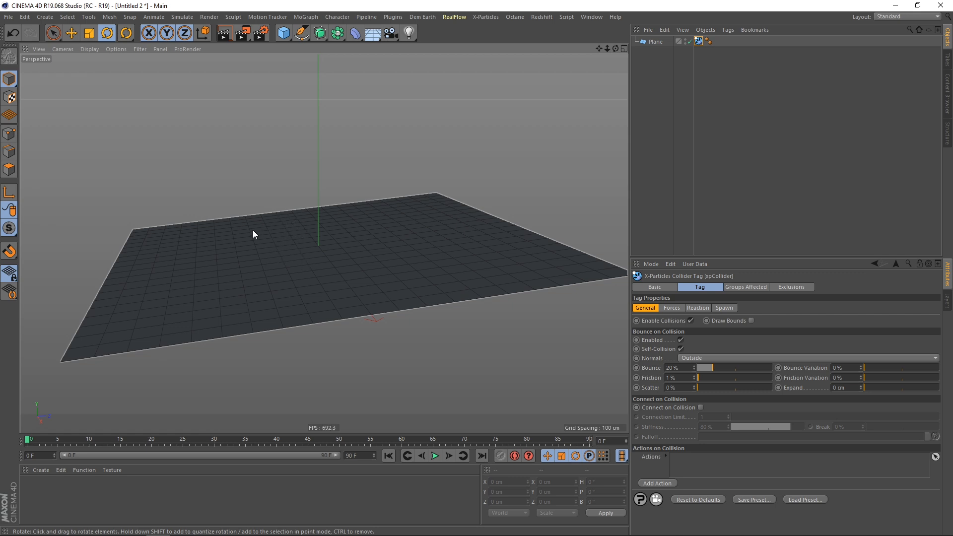
{"action": "left_click_drag", "start_coordinate": [215, 253], "coordinate": [323, 258], "text": "alt"}
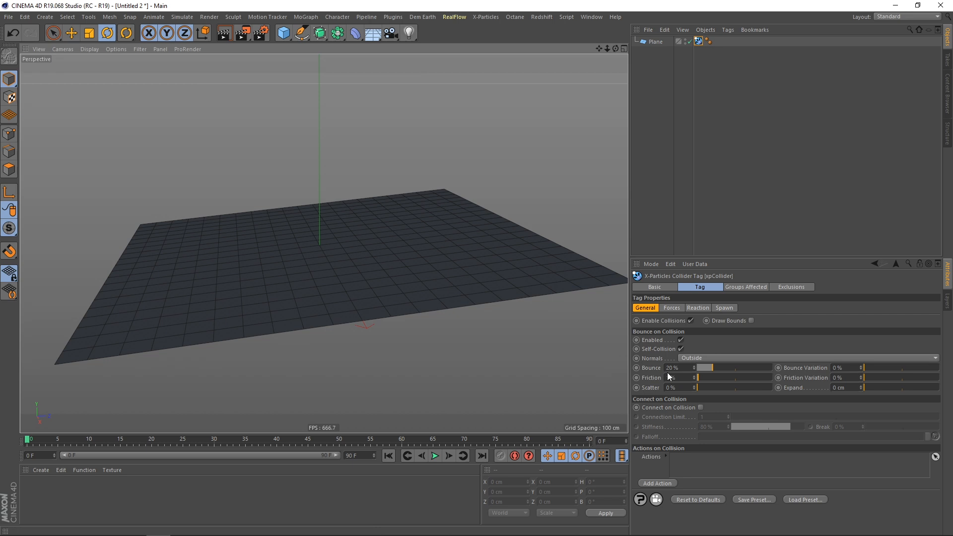
{"action": "double_click", "coordinate": [682, 376]}
{"action": "type", "text": "50"}
{"action": "key", "text": "Return"}
- Set the collider tag's friction variation to 20 % and enter 10 as a further variation value
{"action": "left_click_drag", "start_coordinate": [392, 288], "coordinate": [210, 211], "text": "alt"}
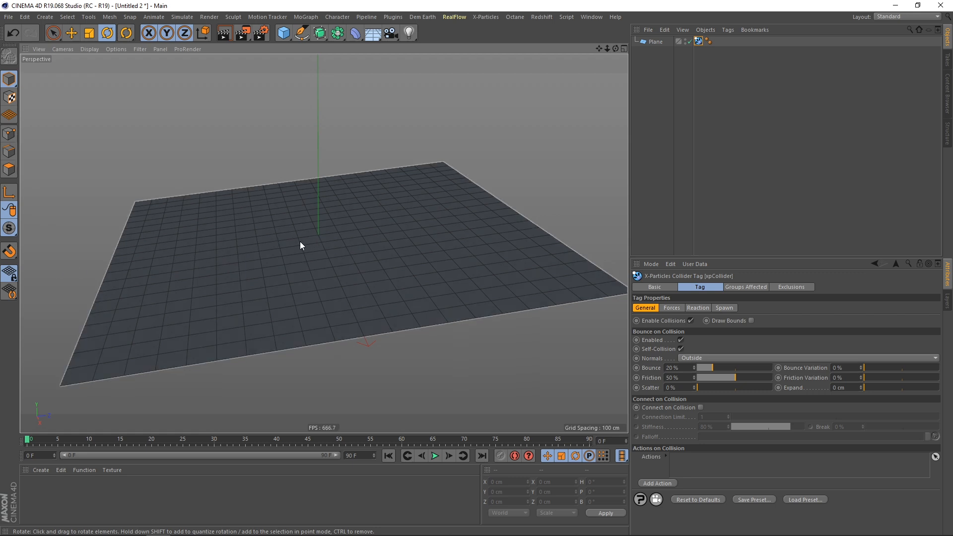
{"action": "double_click", "coordinate": [849, 380]}
{"action": "type", "text": "20"}
{"action": "key", "text": "Return"}
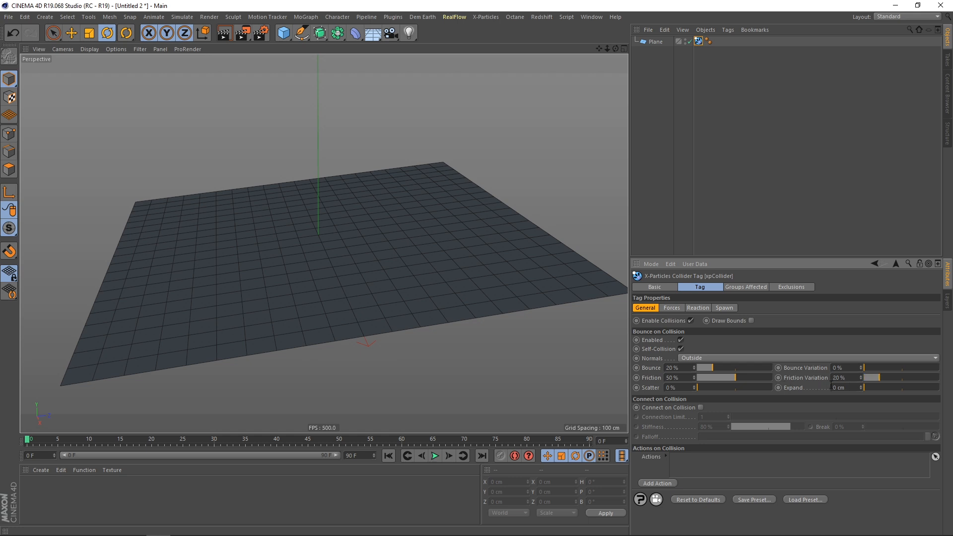
{"action": "type", "text": "10"}
{"action": "key", "text": "Return"}
{"action": "left_click_drag", "start_coordinate": [362, 261], "coordinate": [326, 240], "text": "alt"}
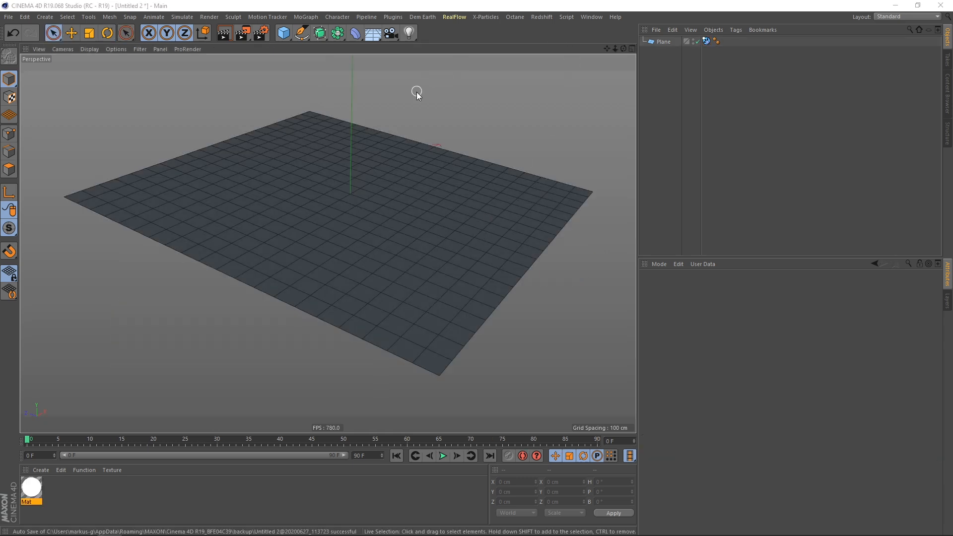
- Add a camera and a null object, and make the camera a child of the null
{"action": "left_click_drag", "start_coordinate": [392, 36], "coordinate": [428, 43]}
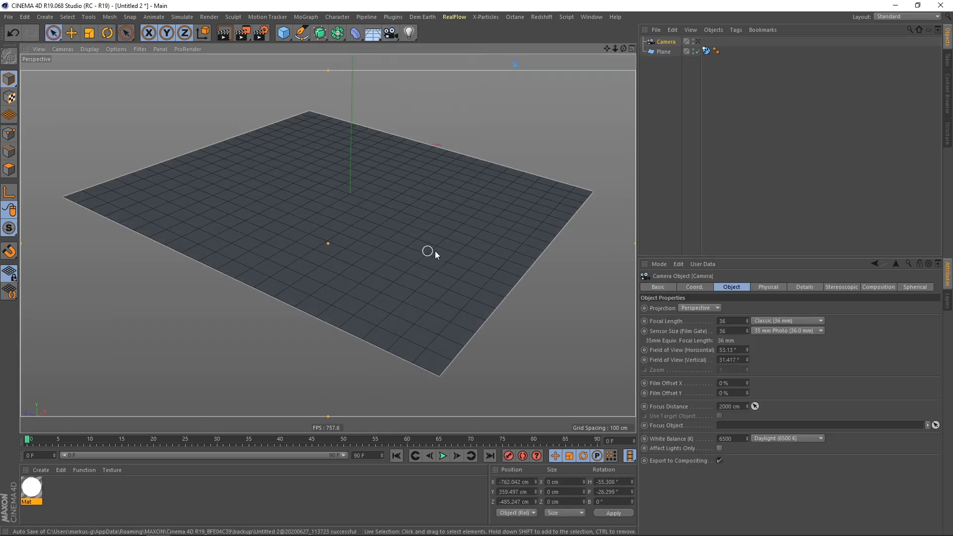
{"action": "left_click_drag", "start_coordinate": [285, 37], "coordinate": [328, 50]}
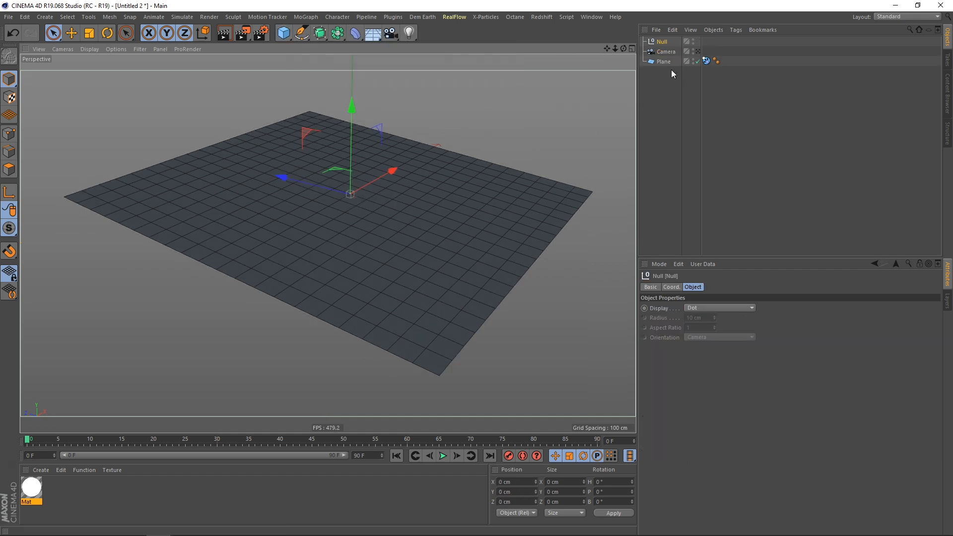
{"action": "left_click_drag", "start_coordinate": [670, 57], "coordinate": [664, 43]}
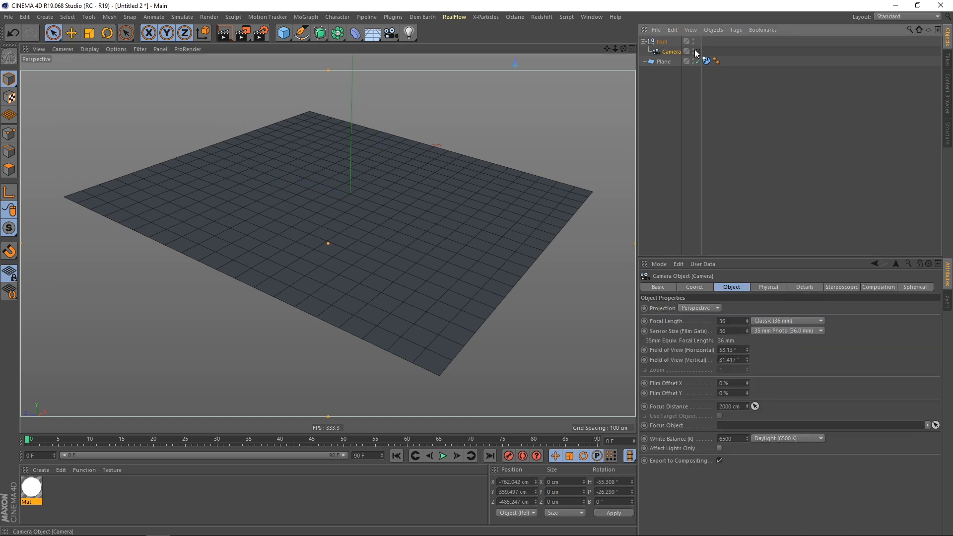
- Try the camera rig by varying the null's heading rotation, and reframe the camera farther back from the plane
{"action": "left_click", "coordinate": [663, 42]}
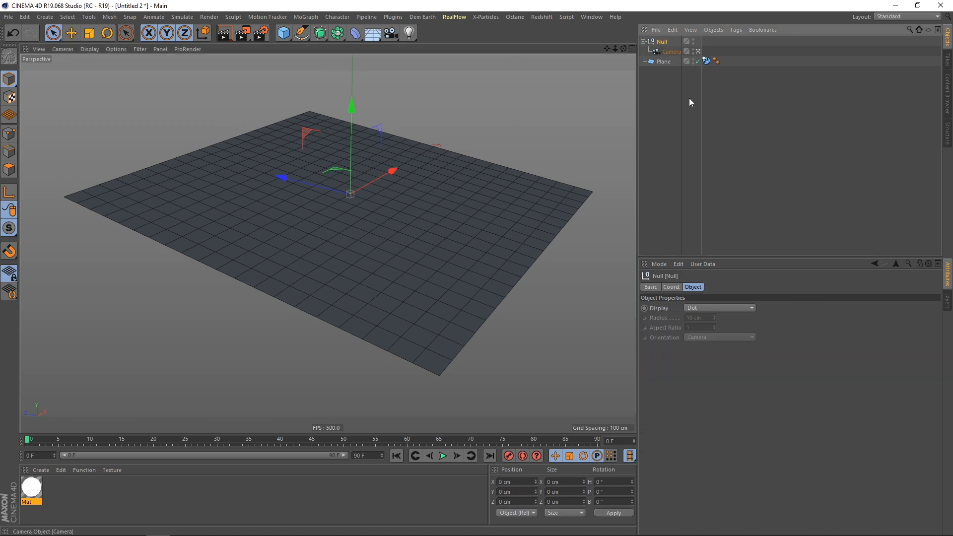
{"action": "left_click", "coordinate": [671, 287]}
{"action": "left_click_drag", "start_coordinate": [812, 309], "coordinate": [610, 35]}
{"action": "left_click", "coordinate": [671, 52]}
{"action": "left_click_drag", "start_coordinate": [327, 298], "coordinate": [327, 223], "text": "alt"}
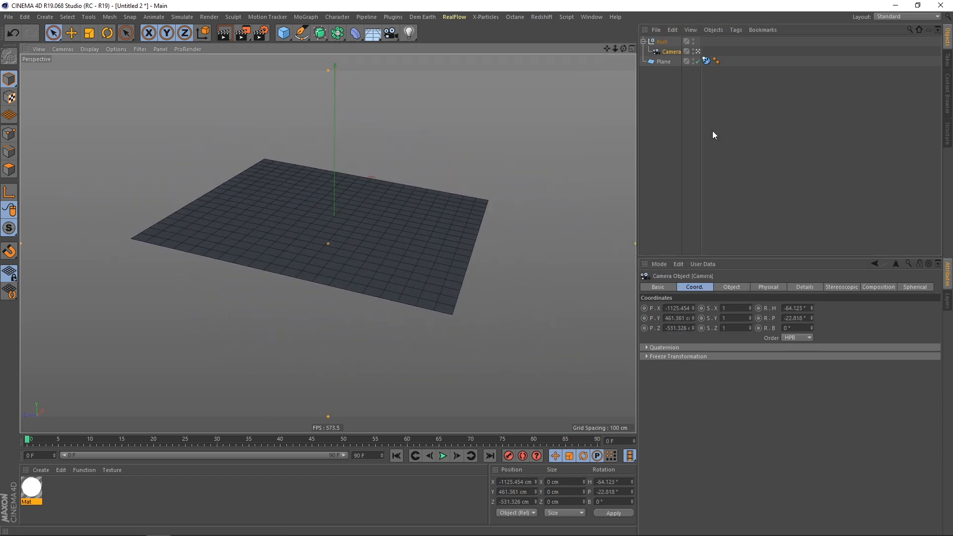
- Orbit the camera around the plane by rotating its parent null to a heading of about 23°
{"action": "left_click_drag", "start_coordinate": [812, 314], "coordinate": [779, 255]}
{"action": "left_click", "coordinate": [665, 42]}
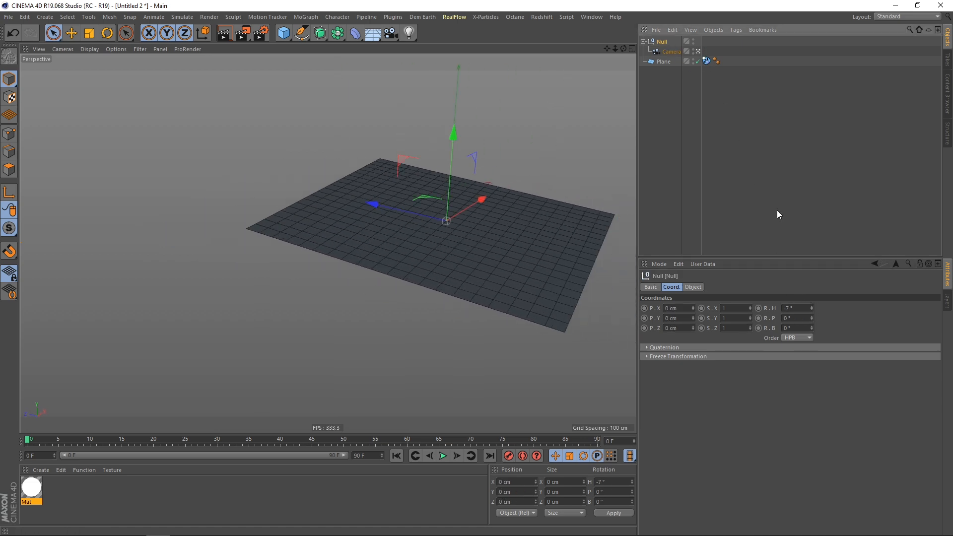
{"action": "left_click_drag", "start_coordinate": [814, 308], "coordinate": [801, 290]}
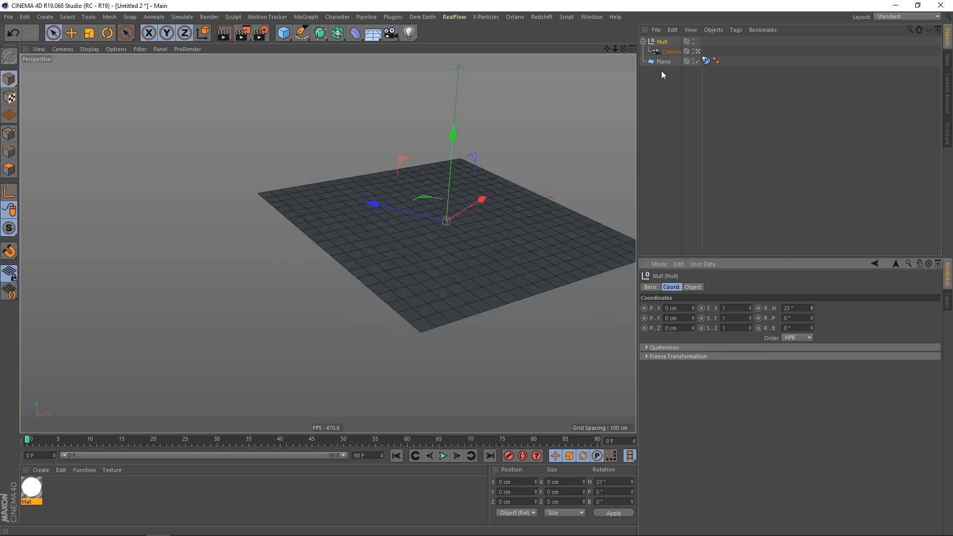
- Add a Disc outside the camera view and place it at about X 695 cm, Y 70 cm
{"action": "left_click_drag", "start_coordinate": [323, 233], "coordinate": [353, 212], "text": "alt"}
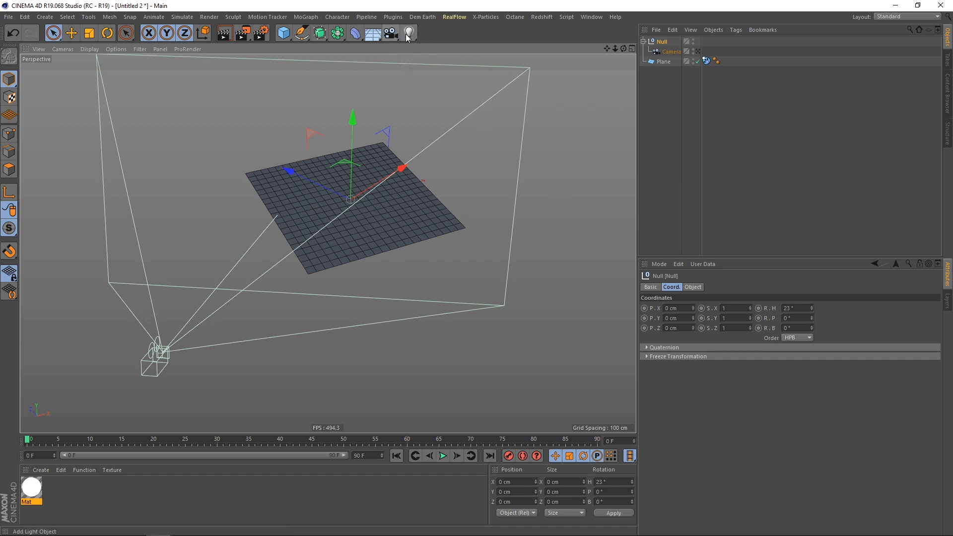
{"action": "left_click_drag", "start_coordinate": [288, 40], "coordinate": [341, 64]}
{"action": "left_click_drag", "start_coordinate": [362, 202], "coordinate": [323, 195], "text": "alt"}
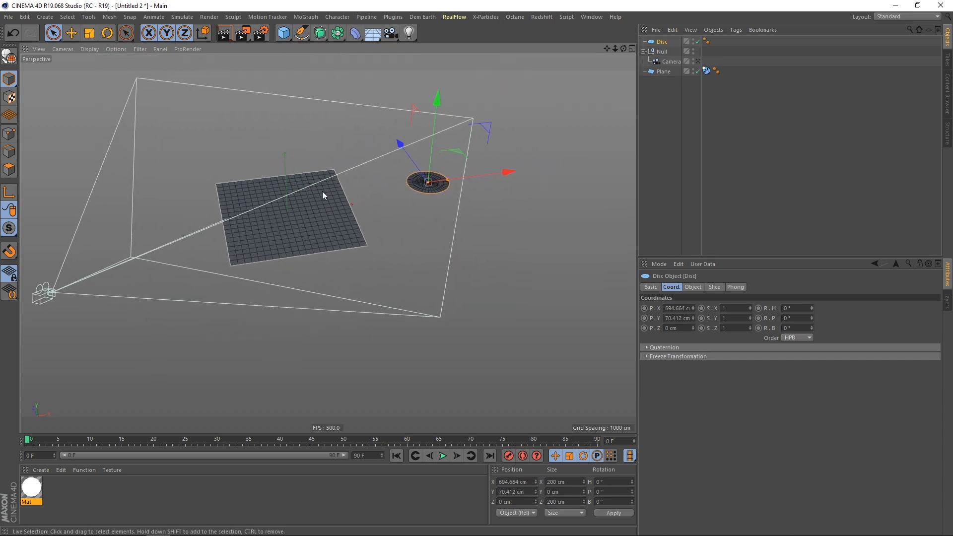
- Stand the disc upright behind the plane by rotating its bank to about -97°
{"action": "left_click", "coordinate": [107, 34]}
{"action": "left_click_drag", "start_coordinate": [407, 147], "coordinate": [355, 146]}
{"action": "left_click_drag", "start_coordinate": [388, 113], "coordinate": [389, 77]}
{"action": "scroll", "coordinate": [365, 168], "scroll_direction": "down", "scroll_amount": 5}
- Set the disc's outer radius to 5000 cm
{"action": "left_click", "coordinate": [662, 43]}
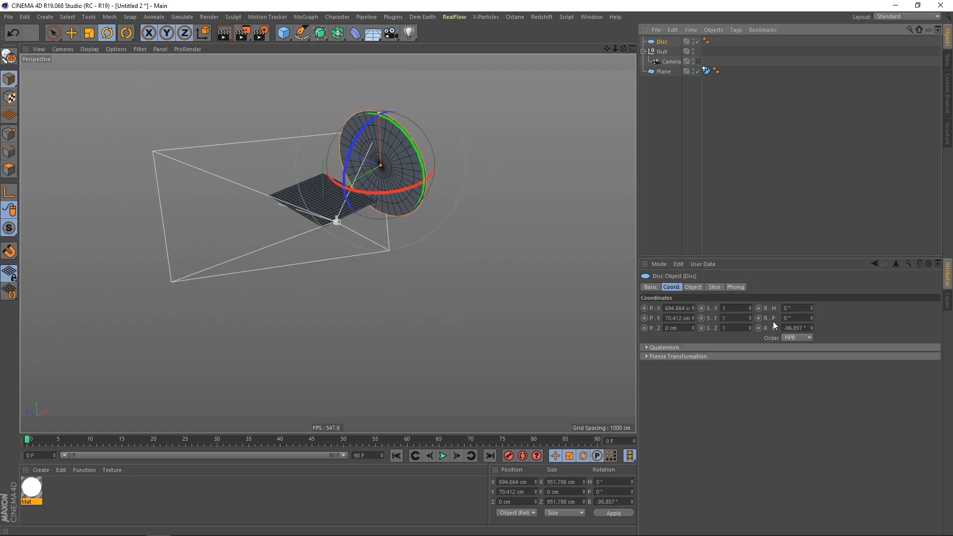
{"action": "left_click", "coordinate": [694, 287]}
{"action": "left_click", "coordinate": [709, 318]}
{"action": "type", "text": "5000"}
{"action": "key", "text": "Return"}
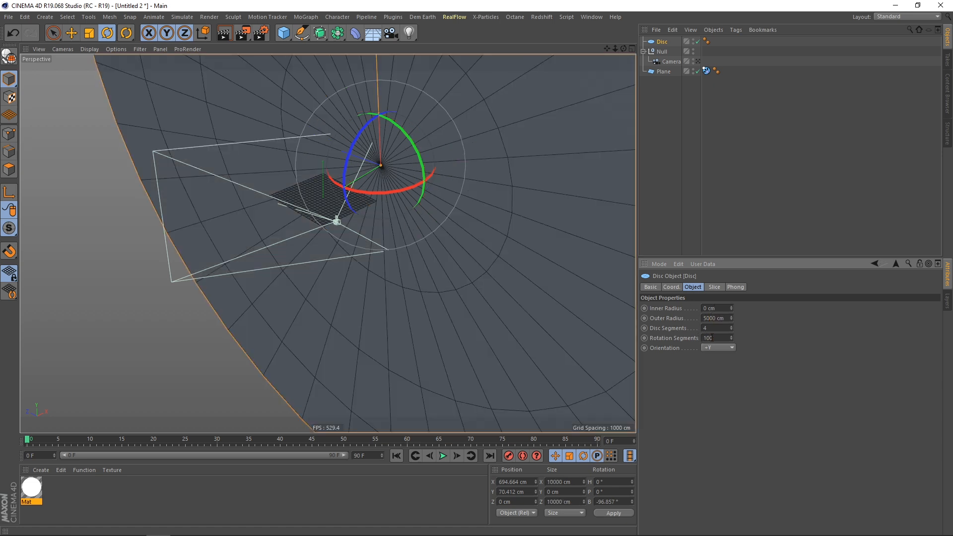
- Set the disc's rotation segments to 100 and its disc segments to 1
{"action": "left_click", "coordinate": [713, 338]}
{"action": "type", "text": "100"}
{"action": "key", "text": "Return"}
{"action": "key", "text": "Return"}
{"action": "scroll", "coordinate": [202, 217], "scroll_direction": "down", "scroll_amount": 5}
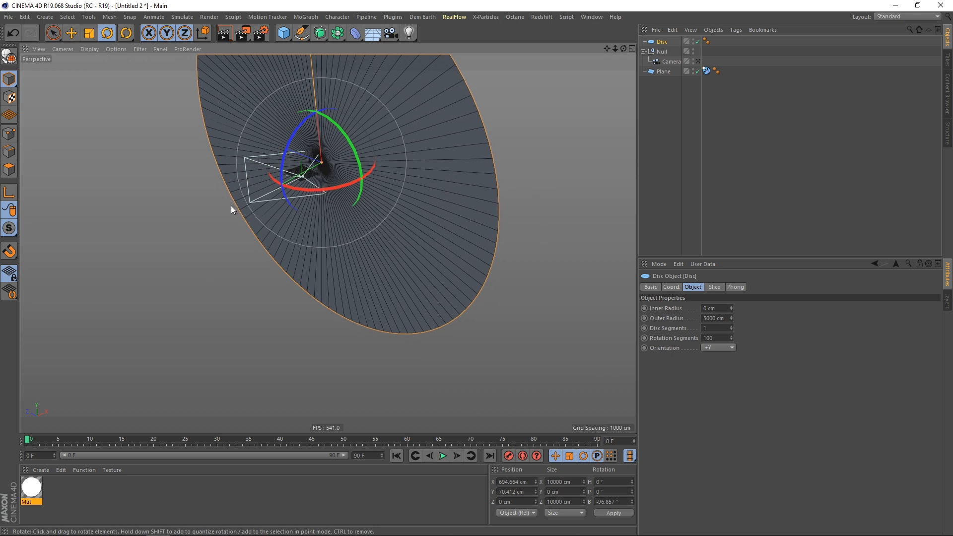
- Move the disc farther behind the plane to about X 5033 cm, Y 592 cm
{"action": "left_click_drag", "start_coordinate": [98, 67], "coordinate": [139, 71], "text": "alt"}
{"action": "left_click_drag", "start_coordinate": [54, 33], "coordinate": [75, 49]}
{"action": "left_click", "coordinate": [76, 50]}
{"action": "middle_click_drag", "start_coordinate": [258, 228], "coordinate": [278, 230], "text": "alt"}
{"action": "left_click_drag", "start_coordinate": [256, 263], "coordinate": [345, 187]}
{"action": "right_click_drag", "start_coordinate": [345, 186], "coordinate": [303, 226], "text": "alt"}
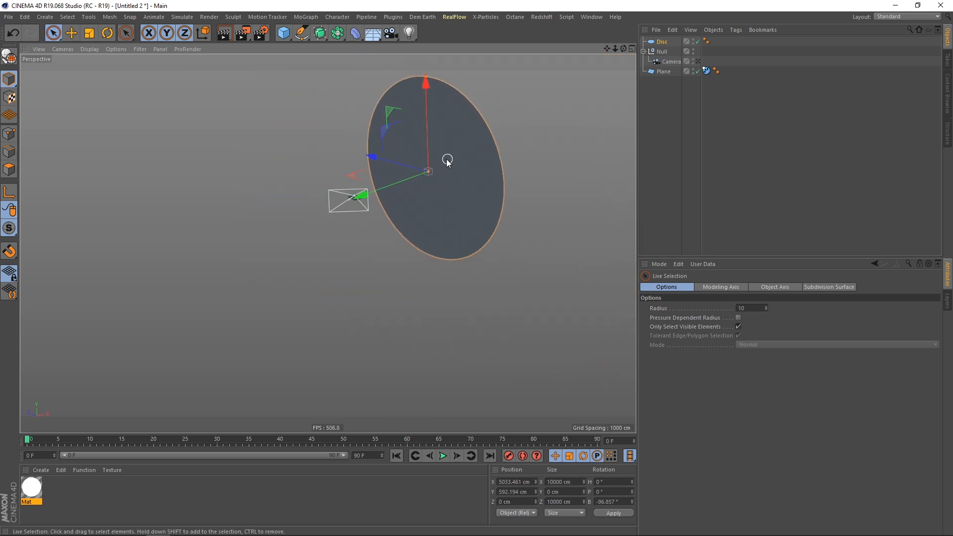
- Apply the white luminous material Mat to the background disc and review its luminance settings
{"action": "left_click_drag", "start_coordinate": [448, 161], "coordinate": [427, 169], "text": "alt"}
{"action": "left_click_drag", "start_coordinate": [31, 489], "coordinate": [437, 187]}
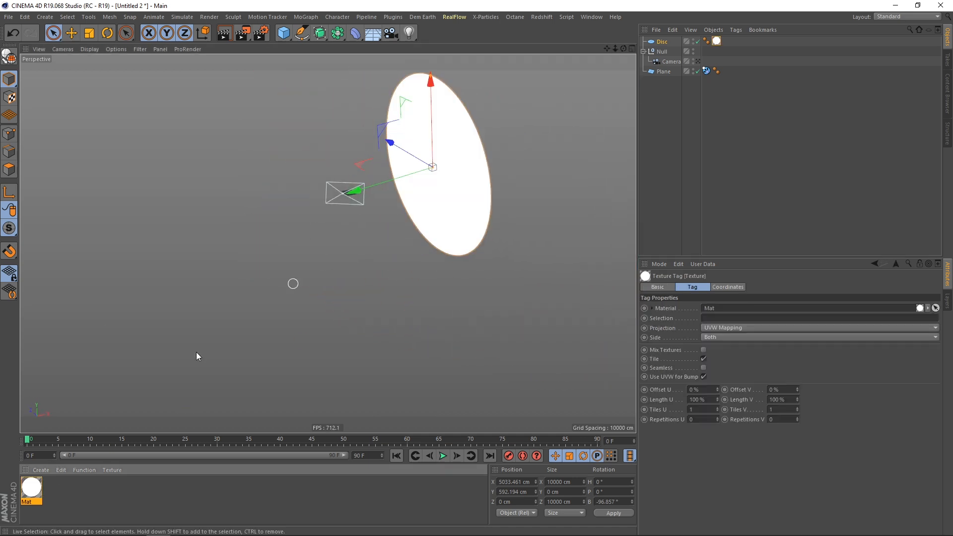
{"action": "left_click", "coordinate": [31, 489]}
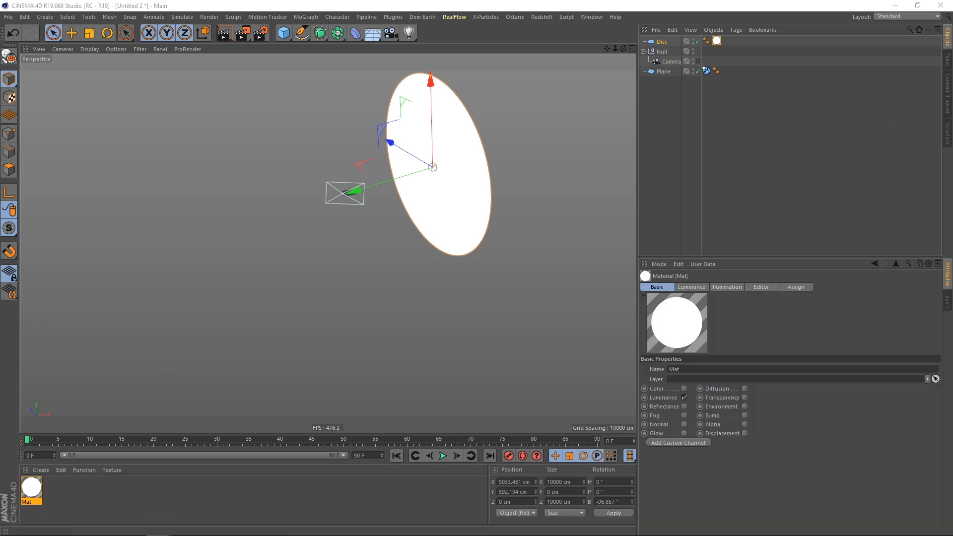
{"action": "left_click_drag", "start_coordinate": [647, 170], "coordinate": [534, 108]}
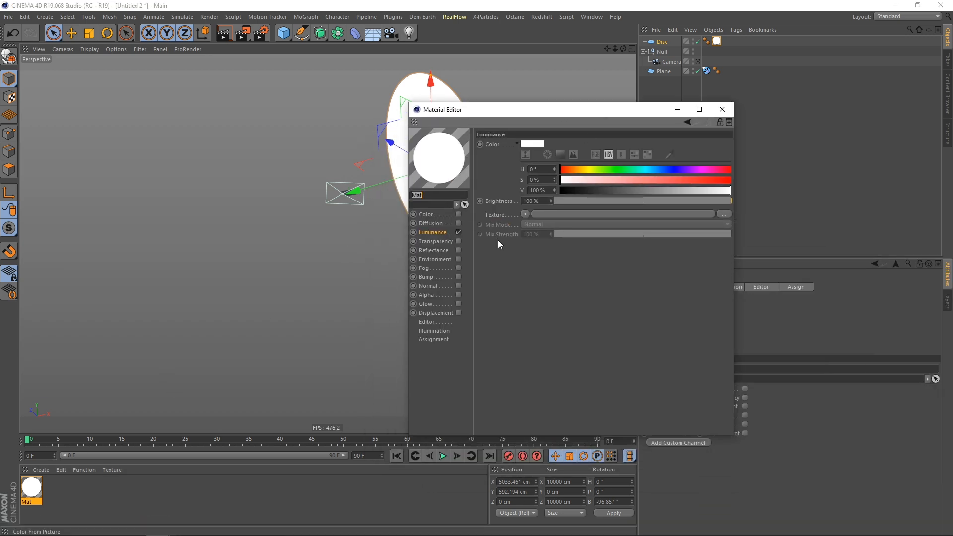
{"action": "left_click", "coordinate": [723, 112]}
- Raise the background disc and move it slightly toward the plane, to about X 4312 cm, Y 3676 cm
{"action": "left_click_drag", "start_coordinate": [448, 181], "coordinate": [420, 194], "text": "alt"}
{"action": "scroll", "coordinate": [446, 144], "scroll_direction": "up", "scroll_amount": 3}
{"action": "middle_click_drag", "start_coordinate": [446, 144], "coordinate": [443, 172], "text": "alt"}
{"action": "left_click_drag", "start_coordinate": [402, 146], "coordinate": [394, 73]}
{"action": "middle_click_drag", "start_coordinate": [411, 101], "coordinate": [424, 155], "text": "alt"}
- Tilt the raised disc down toward the plane by rotating its bank to about -114°
{"action": "key", "text": "r"}
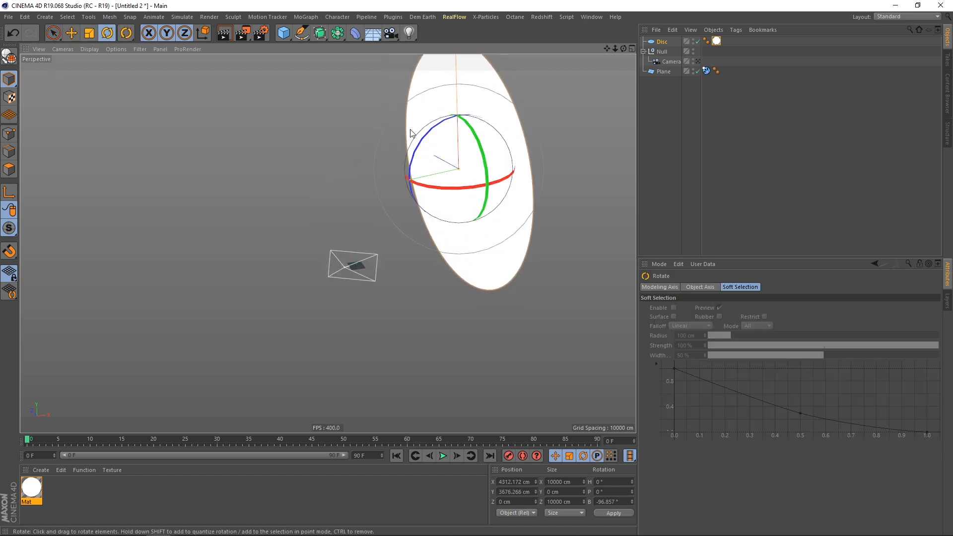
{"action": "left_click_drag", "start_coordinate": [420, 138], "coordinate": [413, 157]}
{"action": "left_click_drag", "start_coordinate": [422, 173], "coordinate": [383, 188], "text": "alt"}
- Duplicate the disc and move the copy along the world axes to the plane's opposite side, about X -5239 cm, Z 73 cm
{"action": "left_click", "coordinate": [666, 100]}
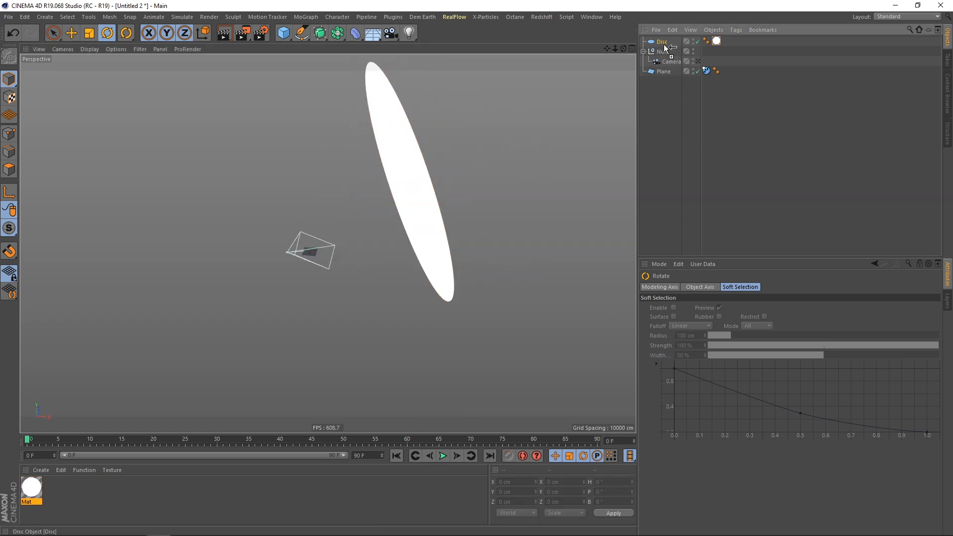
{"action": "left_click_drag", "start_coordinate": [665, 48], "coordinate": [665, 47], "text": "ctrl"}
{"action": "left_click", "coordinate": [53, 33]}
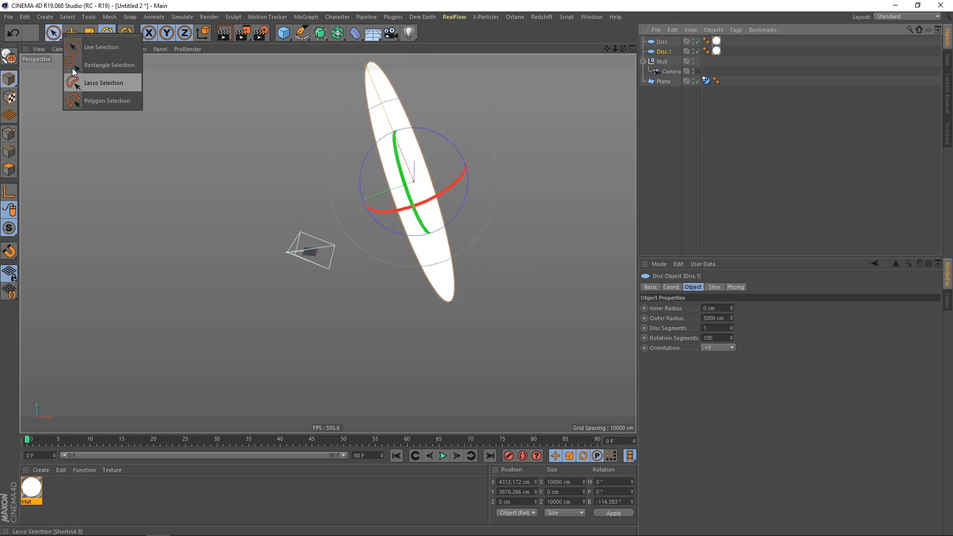
{"action": "left_click", "coordinate": [87, 48]}
{"action": "left_click", "coordinate": [202, 33]}
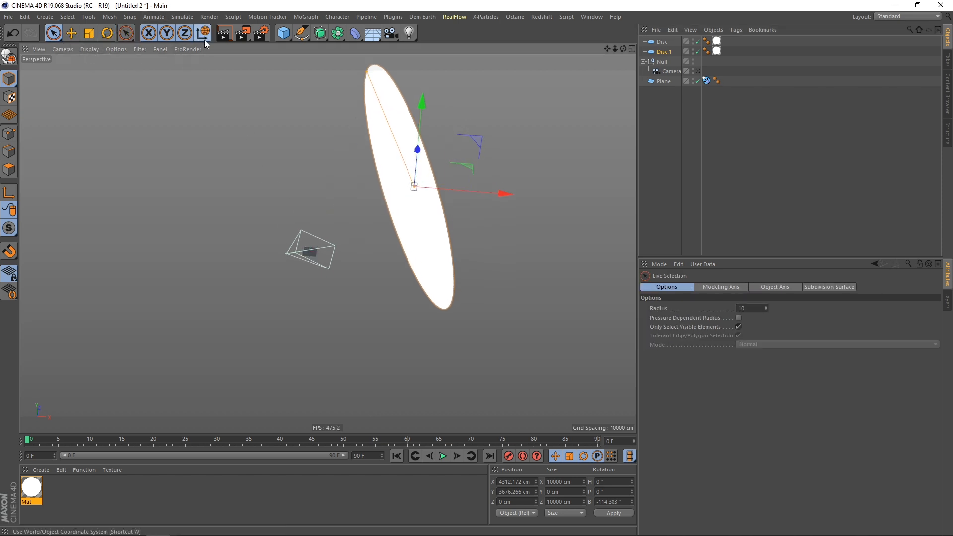
{"action": "left_click_drag", "start_coordinate": [467, 169], "coordinate": [254, 148]}
{"action": "mouse_move", "coordinate": [308, 252]}
{"action": "left_mouse_down", "text": "alt"}
{"action": "mouse_move", "coordinate": [340, 236]}
{"action": "mouse_move", "coordinate": [310, 233]}
{"action": "left_mouse_up", "text": "alt"}
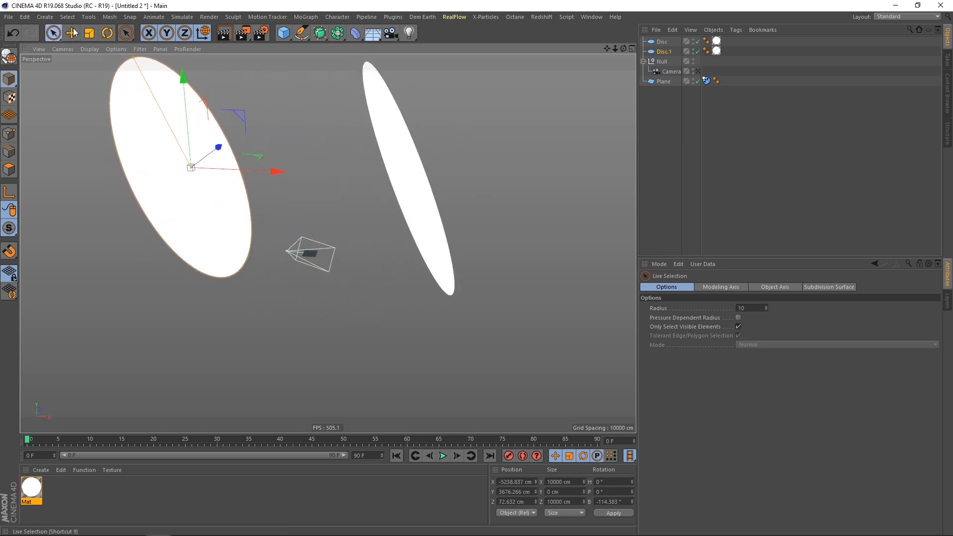
- Turn the copied disc to face the plane by rotating its heading to about 174° in world coordinates
{"action": "left_click", "coordinate": [109, 34]}
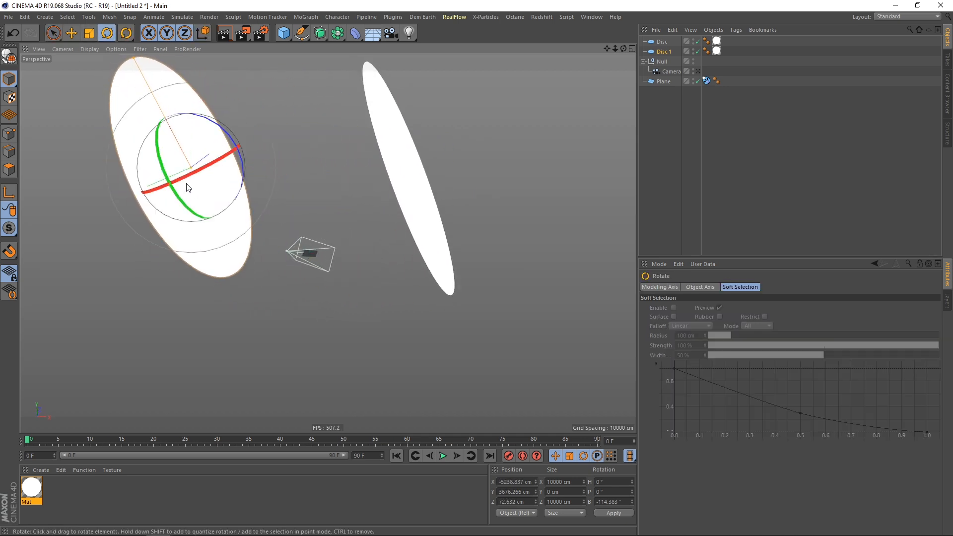
{"action": "left_click", "coordinate": [205, 34]}
{"action": "left_click_drag", "start_coordinate": [187, 187], "coordinate": [334, 91]}
{"action": "left_click_drag", "start_coordinate": [175, 198], "coordinate": [218, 180]}
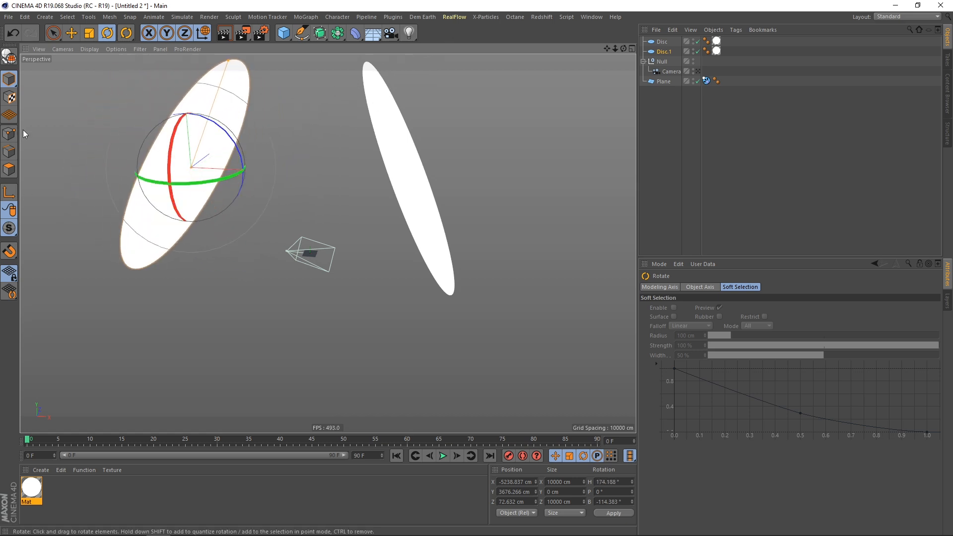
- Shrink the copied disc to an outer radius of about 3518 cm
{"action": "left_click", "coordinate": [53, 33]}
{"action": "left_click_drag", "start_coordinate": [322, 265], "coordinate": [180, 215], "text": "alt"}
{"action": "left_click", "coordinate": [175, 215]}
{"action": "left_click_drag", "start_coordinate": [235, 67], "coordinate": [227, 97]}
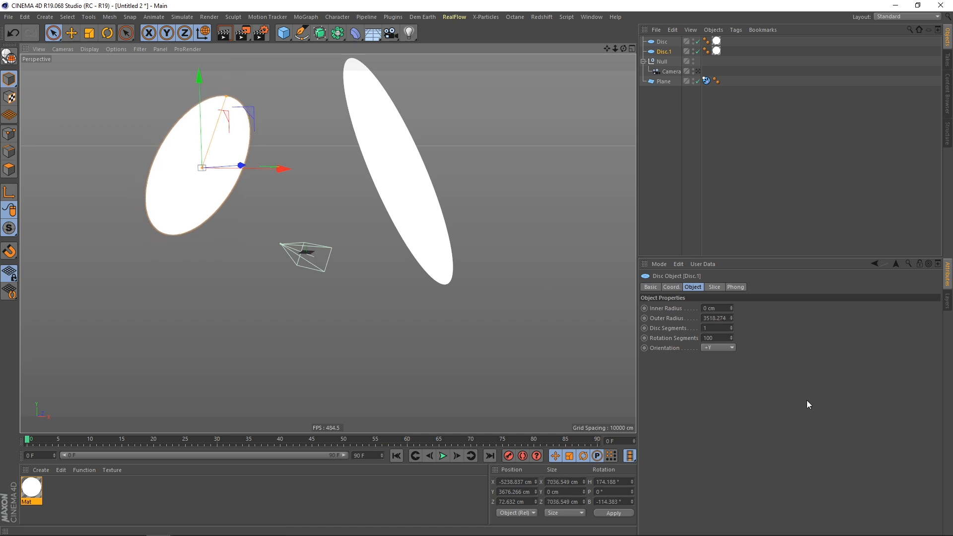
- Set the copied disc's inner radius to 1000 cm to make it a ring
{"action": "left_click", "coordinate": [721, 309]}
{"action": "type", "text": "1000"}
{"action": "key", "text": "Return"}
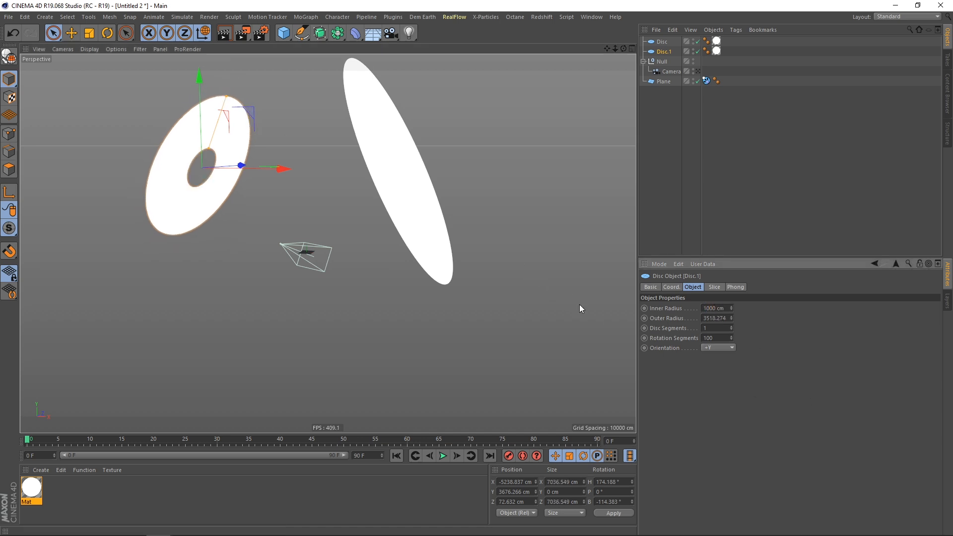
{"action": "left_click_drag", "start_coordinate": [206, 234], "coordinate": [254, 195], "text": "alt"}
{"action": "left_click", "coordinate": [357, 233]}
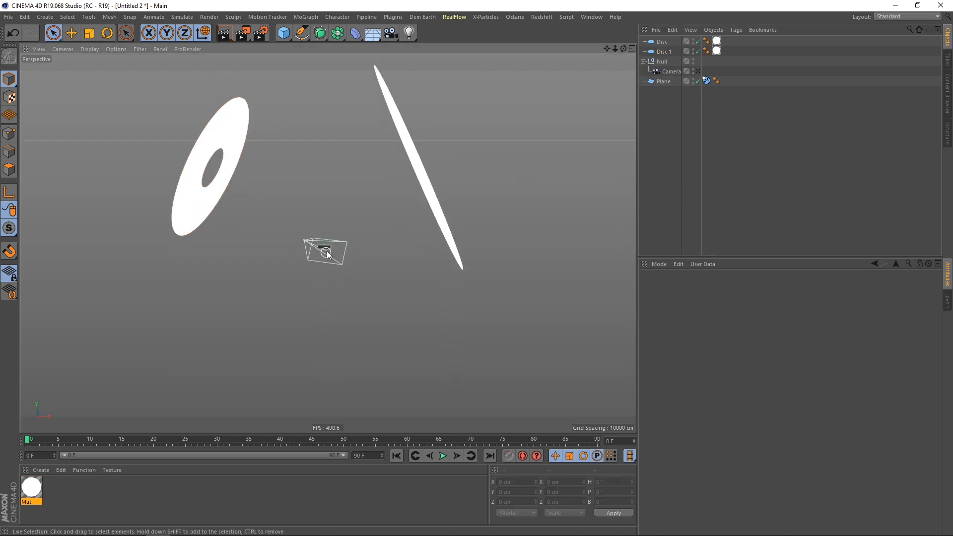
- Examine the X-Particles dynamics in the project settings and open the subframe steps value for editing
{"action": "scroll", "coordinate": [328, 253], "scroll_direction": "up", "scroll_amount": 6}
{"action": "scroll", "coordinate": [308, 249], "scroll_direction": "up", "scroll_amount": 8}
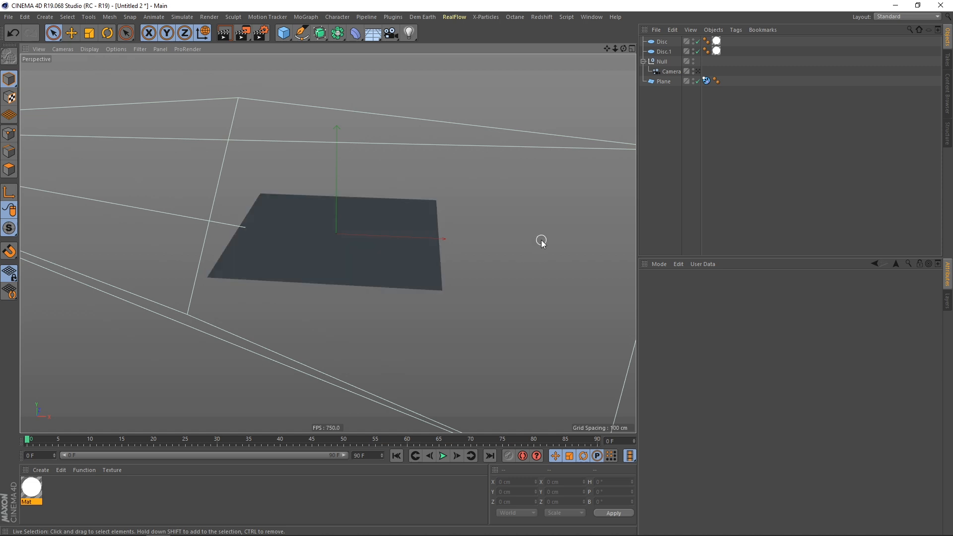
{"action": "key", "text": "ctrl+d"}
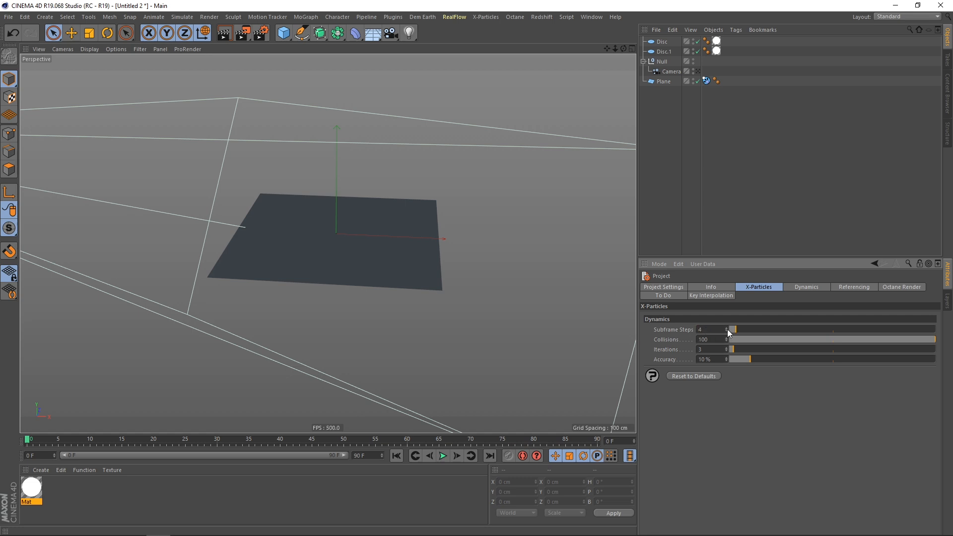
{"action": "left_click_drag", "start_coordinate": [350, 257], "coordinate": [340, 230], "text": "alt"}
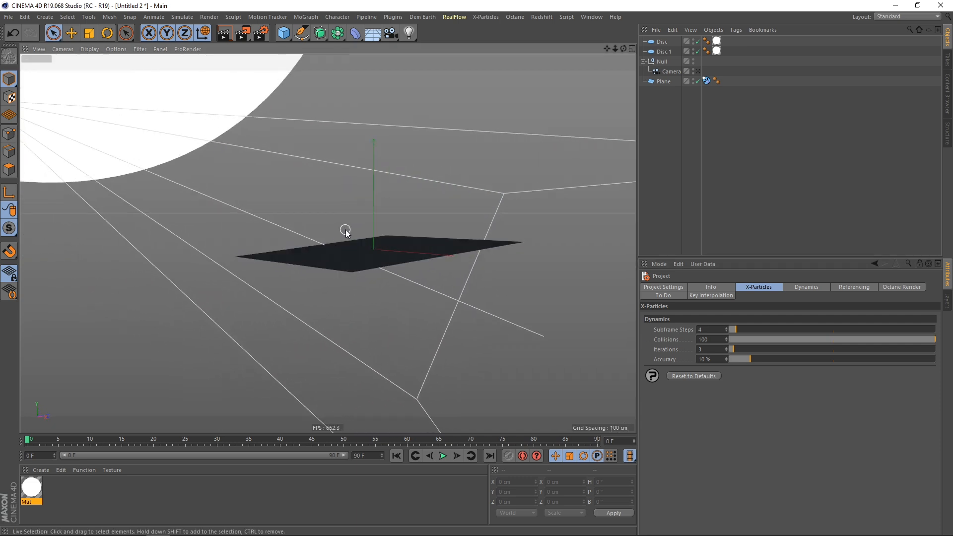
{"action": "left_click_drag", "start_coordinate": [427, 257], "coordinate": [383, 254], "text": "alt"}
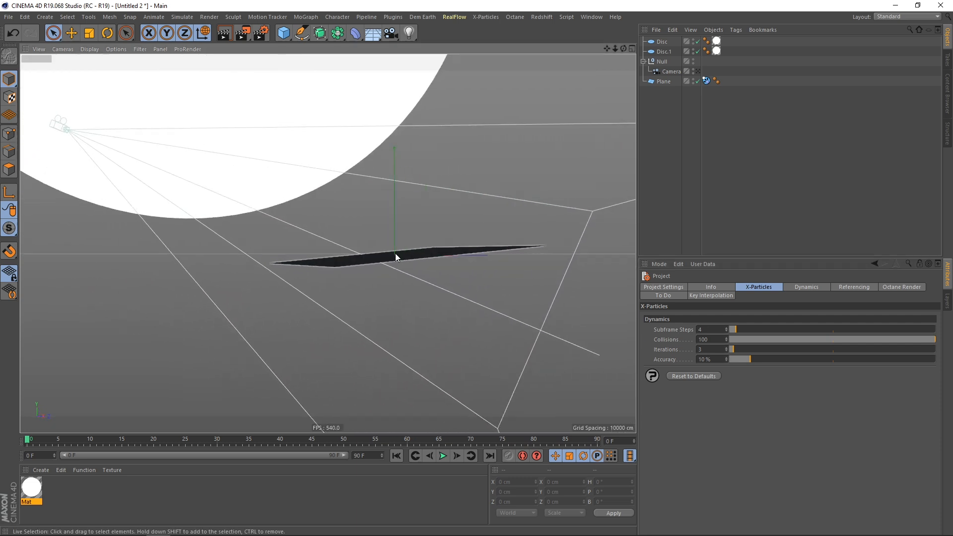
{"action": "left_click_drag", "start_coordinate": [481, 247], "coordinate": [374, 270], "text": "alt"}
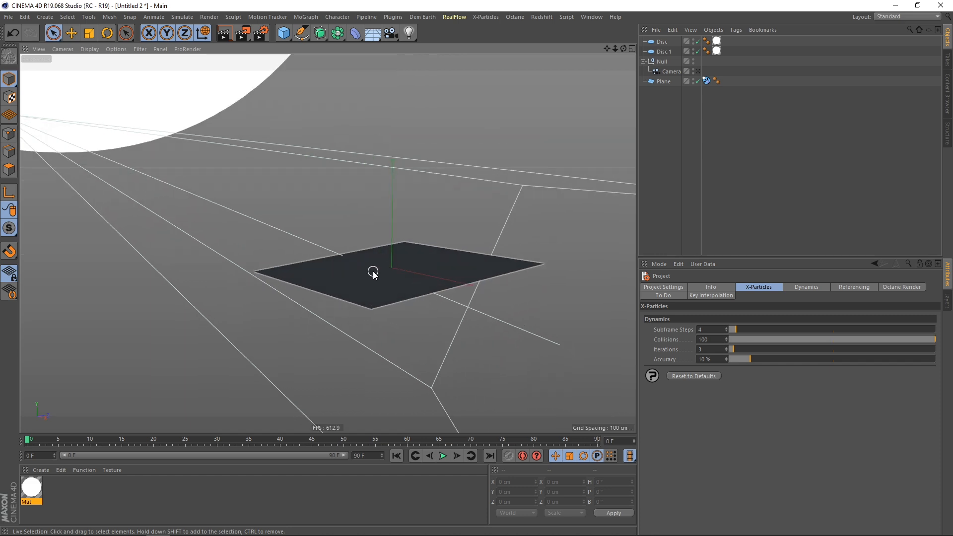
{"action": "left_click", "coordinate": [698, 329]}
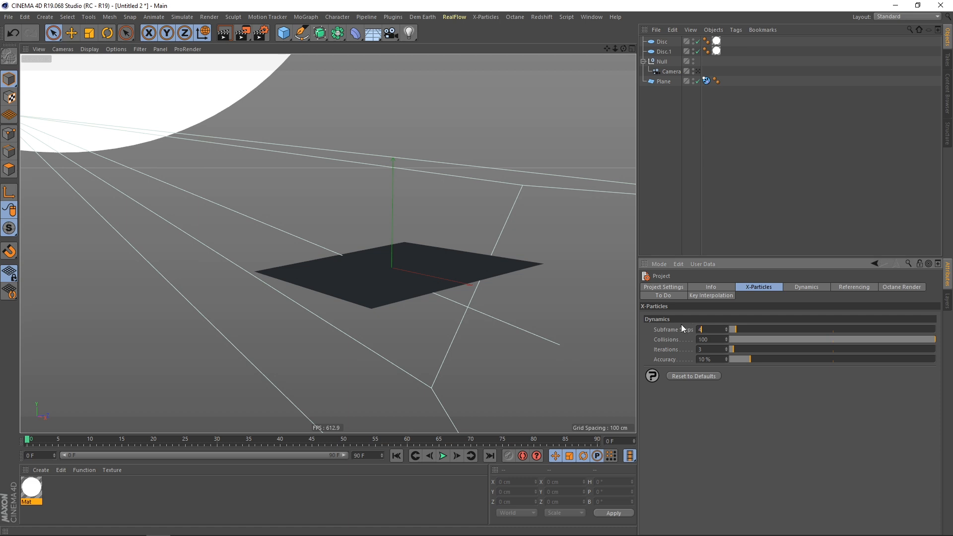
{"action": "left_click_drag", "start_coordinate": [468, 227], "coordinate": [422, 192], "text": "alt"}
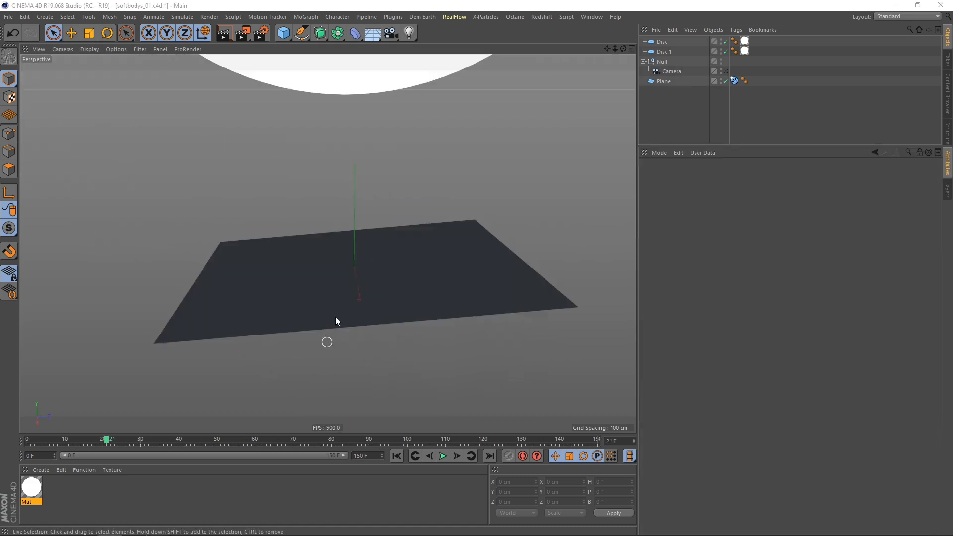
{"action": "right_click_drag", "start_coordinate": [355, 267], "coordinate": [313, 283], "text": "alt"}
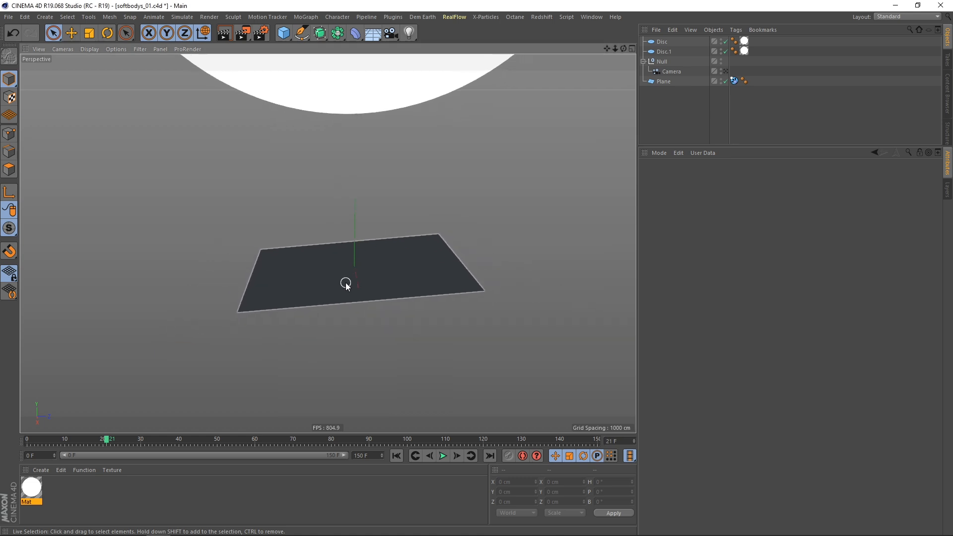
{"action": "left_click_drag", "start_coordinate": [355, 319], "coordinate": [397, 227], "text": "alt"}
{"action": "right_click_drag", "start_coordinate": [352, 291], "coordinate": [429, 245], "text": "alt"}
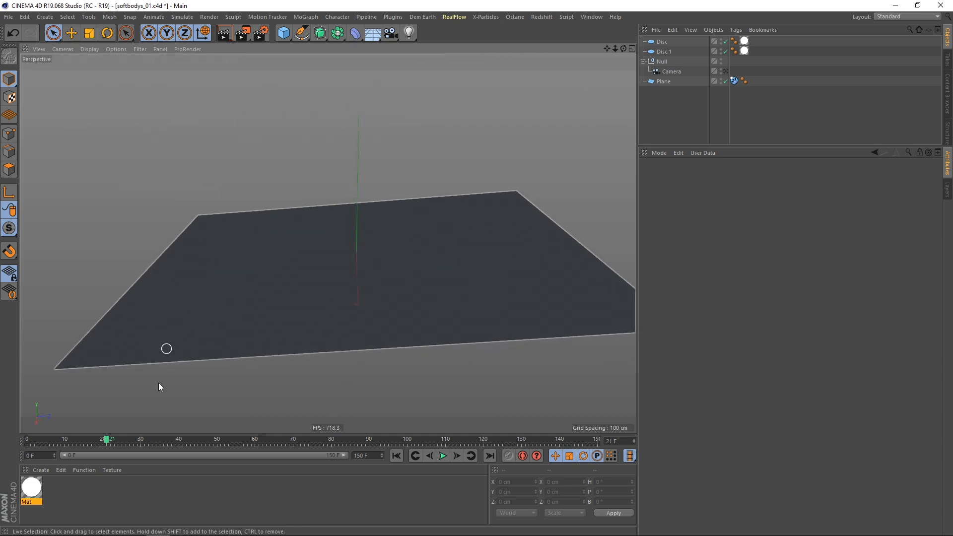
{"action": "left_click_drag", "start_coordinate": [493, 312], "coordinate": [478, 265], "text": "alt"}
{"action": "left_click_drag", "start_coordinate": [165, 344], "coordinate": [474, 270], "text": "alt"}
{"action": "right_click_drag", "start_coordinate": [474, 272], "coordinate": [450, 274], "text": "alt"}
{"action": "middle_click_drag", "start_coordinate": [371, 268], "coordinate": [414, 265], "text": "alt"}
{"action": "right_click_drag", "start_coordinate": [396, 247], "coordinate": [427, 237], "text": "alt"}
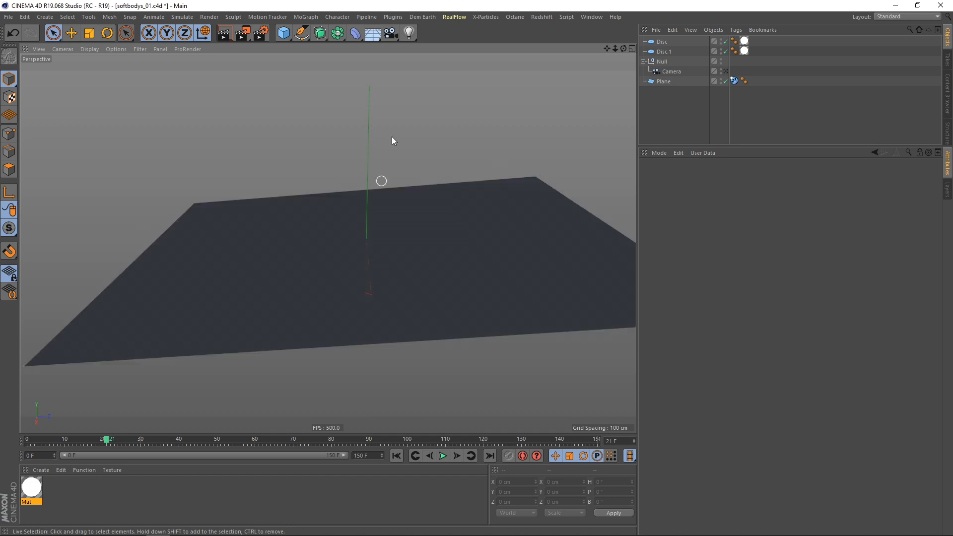
- Add an xpEmitter and place it above the plane at about Y 270 cm, Z -339 cm
{"action": "left_click", "coordinate": [485, 16]}
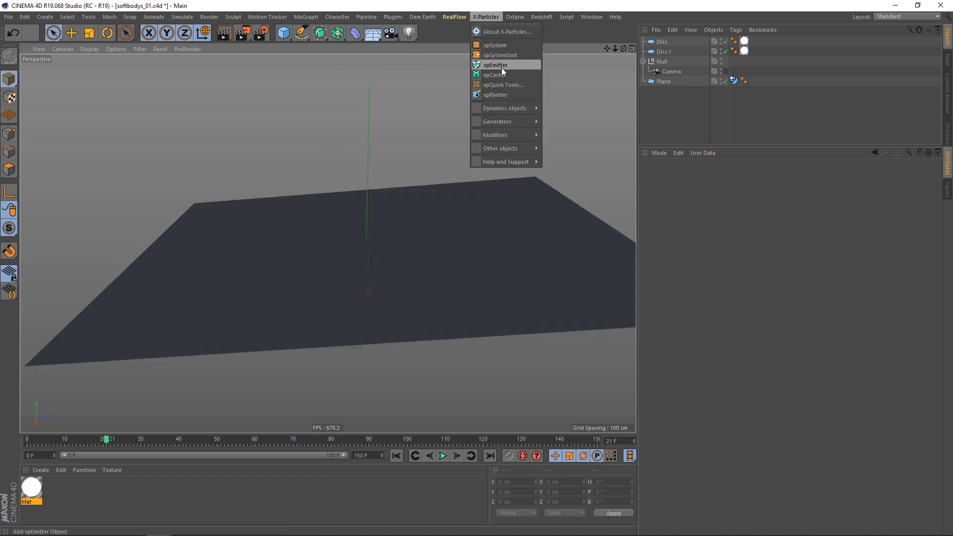
{"action": "left_click", "coordinate": [502, 68]}
{"action": "right_click_drag", "start_coordinate": [452, 181], "coordinate": [411, 198], "text": "alt"}
{"action": "left_click_drag", "start_coordinate": [449, 168], "coordinate": [364, 94]}
{"action": "left_click_drag", "start_coordinate": [365, 170], "coordinate": [372, 202], "text": "alt"}
- Rename the emitter as xpEmitter_rain
{"action": "double_click", "coordinate": [673, 43]}
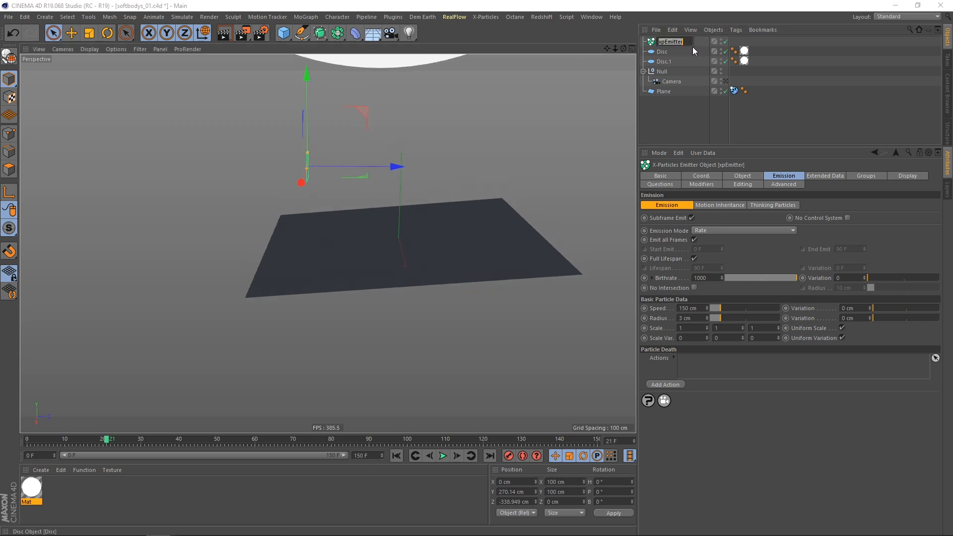
{"action": "type", "text": "xpEmitter_rain"}
{"action": "key", "text": "Return"}
{"action": "middle_click_drag", "start_coordinate": [330, 215], "coordinate": [309, 223], "text": "alt"}
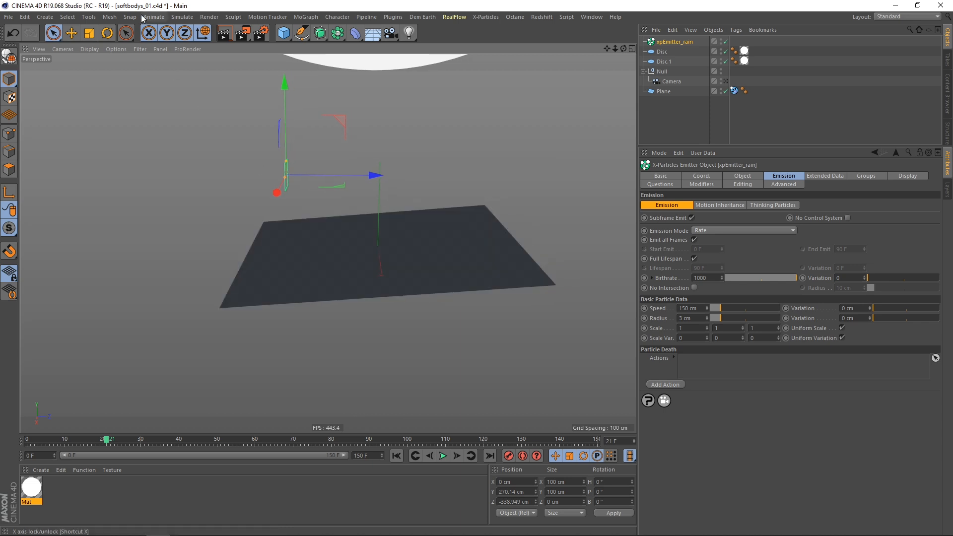
- Aim the rain emitter downward with a pitch of -90° and move it to about Y 295 cm, Z -294 cm
{"action": "left_click", "coordinate": [106, 34]}
{"action": "left_click_drag", "start_coordinate": [310, 141], "coordinate": [327, 142]}
{"action": "left_click_drag", "start_coordinate": [348, 204], "coordinate": [341, 223]}
{"action": "left_click_drag", "start_coordinate": [56, 36], "coordinate": [76, 48]}
{"action": "left_click_drag", "start_coordinate": [322, 265], "coordinate": [322, 252], "text": "alt"}
{"action": "left_click_drag", "start_coordinate": [342, 130], "coordinate": [354, 124]}
- Set the rain emitter's width and height to 700 cm each
{"action": "left_click", "coordinate": [704, 43]}
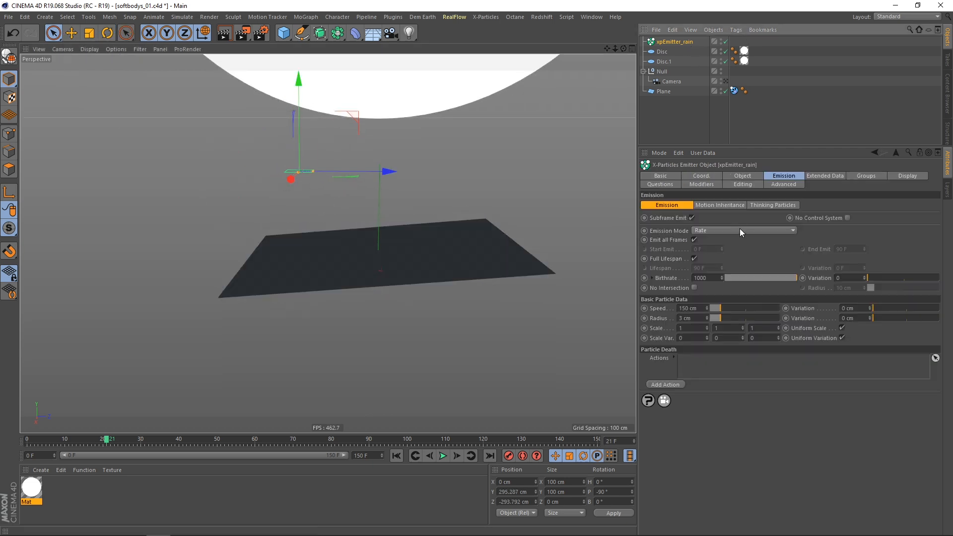
{"action": "left_click", "coordinate": [742, 176]}
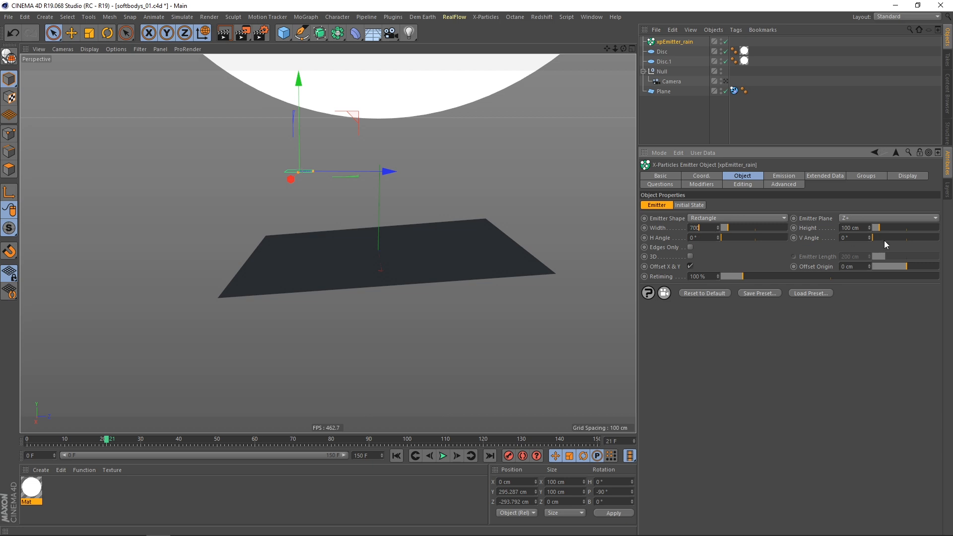
{"action": "left_click", "coordinate": [852, 228]}
{"action": "type", "text": "700"}
{"action": "key", "text": "Return"}
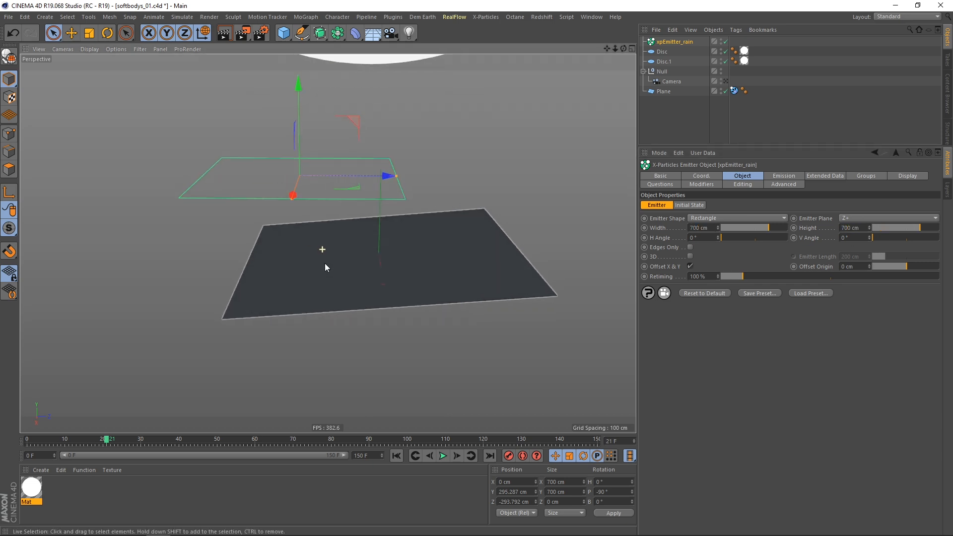
- Check the plane's object properties and raise the rain emitter to about Y 416 cm, Z -331 cm
{"action": "left_click", "coordinate": [433, 234]}
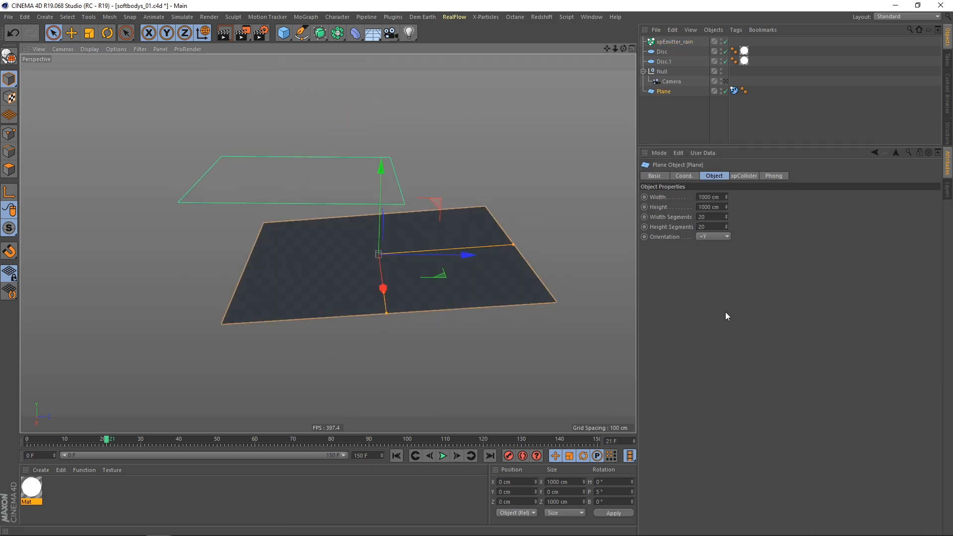
{"action": "left_click_drag", "start_coordinate": [387, 249], "coordinate": [389, 253], "text": "alt"}
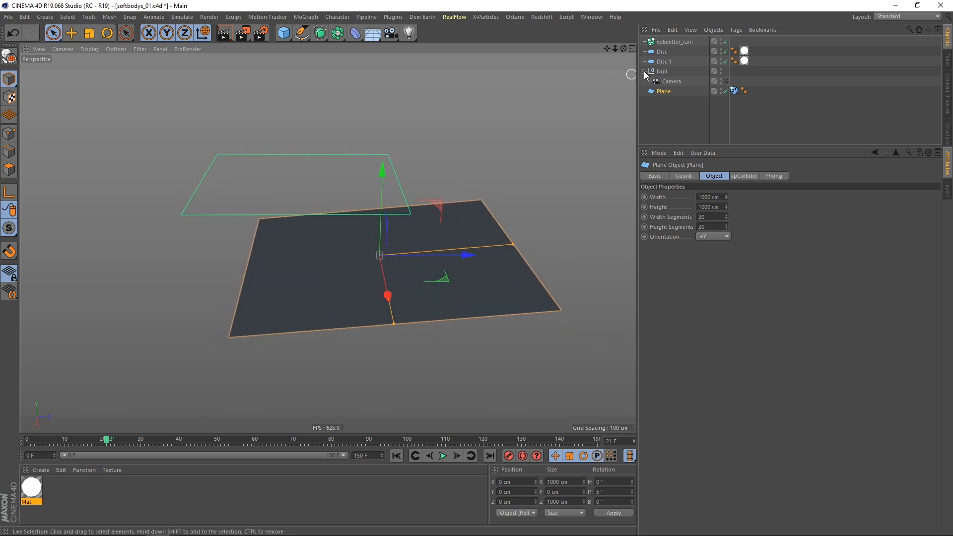
{"action": "left_click", "coordinate": [675, 41]}
{"action": "left_click_drag", "start_coordinate": [390, 244], "coordinate": [387, 195], "text": "alt"}
{"action": "left_click_drag", "start_coordinate": [344, 88], "coordinate": [378, 308], "text": "alt"}
- Play the particle simulation to watch the rain fall over the plane, and open the emitter's Emission settings
{"action": "left_click", "coordinate": [443, 456]}
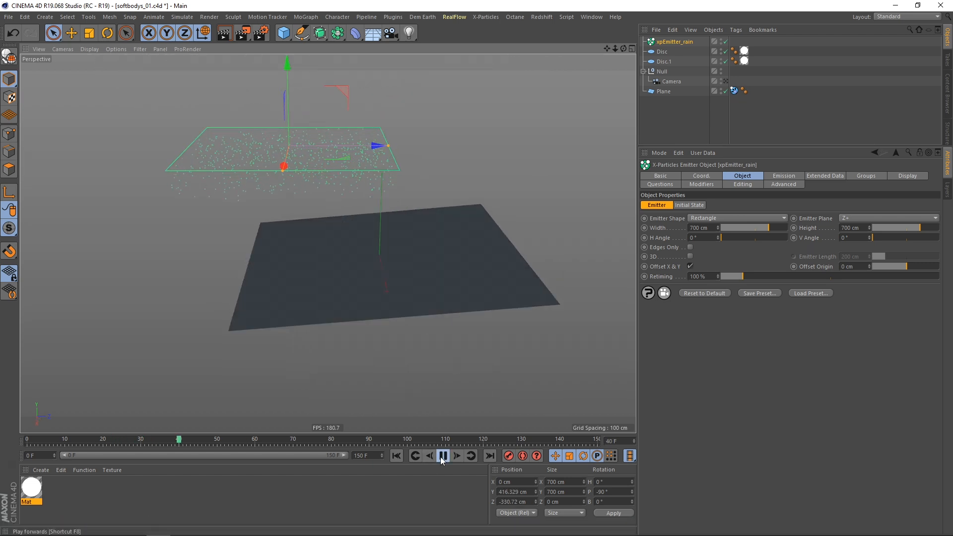
{"action": "left_click_drag", "start_coordinate": [352, 267], "coordinate": [332, 272], "text": "alt"}
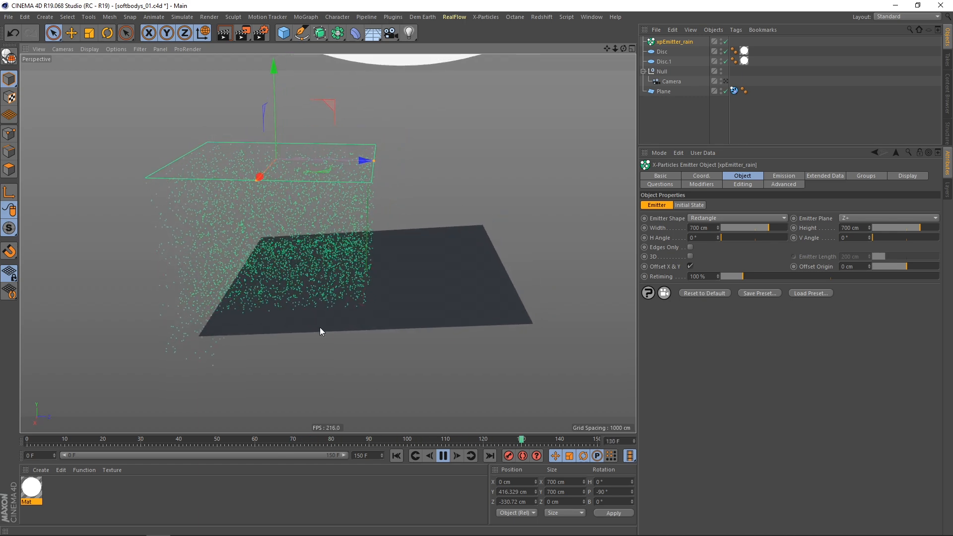
{"action": "left_click_drag", "start_coordinate": [333, 311], "coordinate": [331, 312], "text": "alt"}
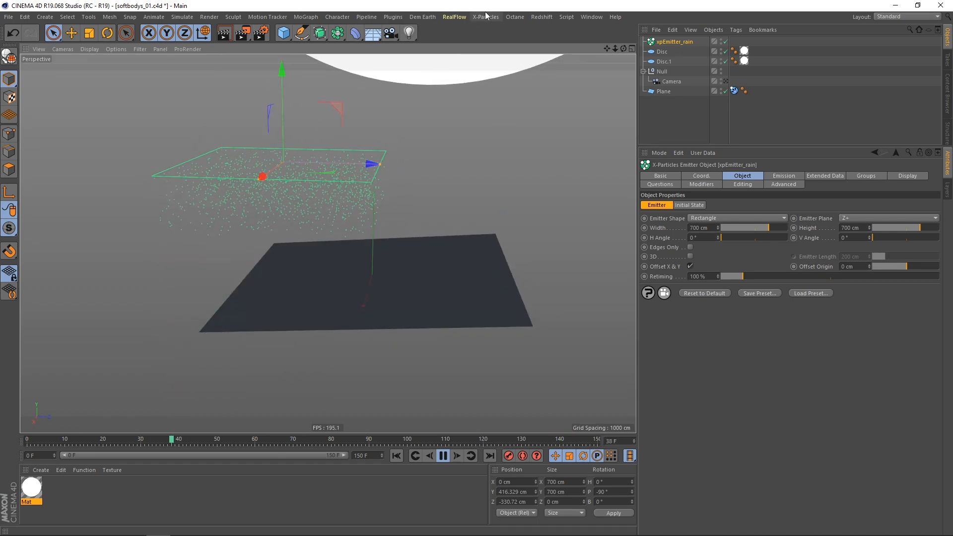
{"action": "left_click", "coordinate": [784, 176]}
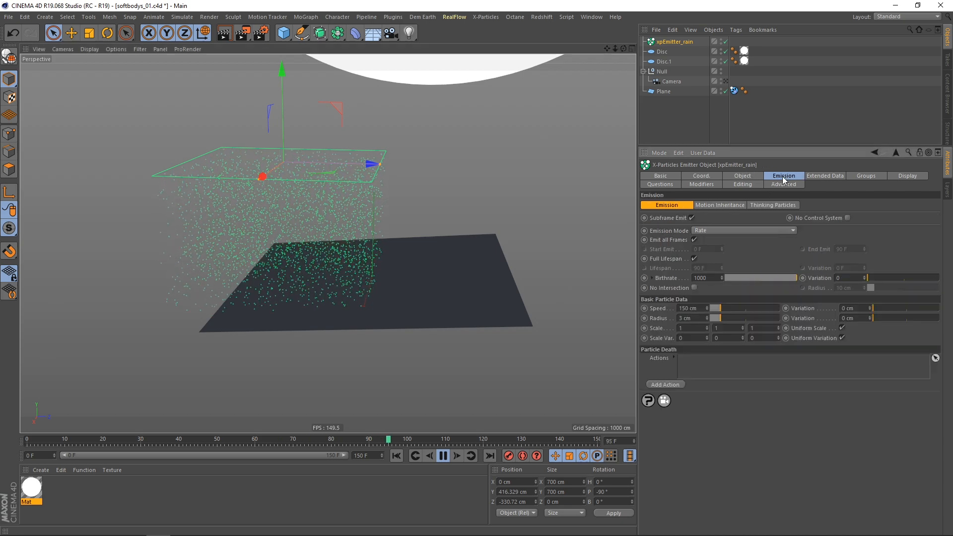
- Set the rain emitter's particle speed to 0 cm, and add an xpGravity modifier with its object properties shown
{"action": "double_click", "coordinate": [690, 309]}
{"action": "type", "text": "0"}
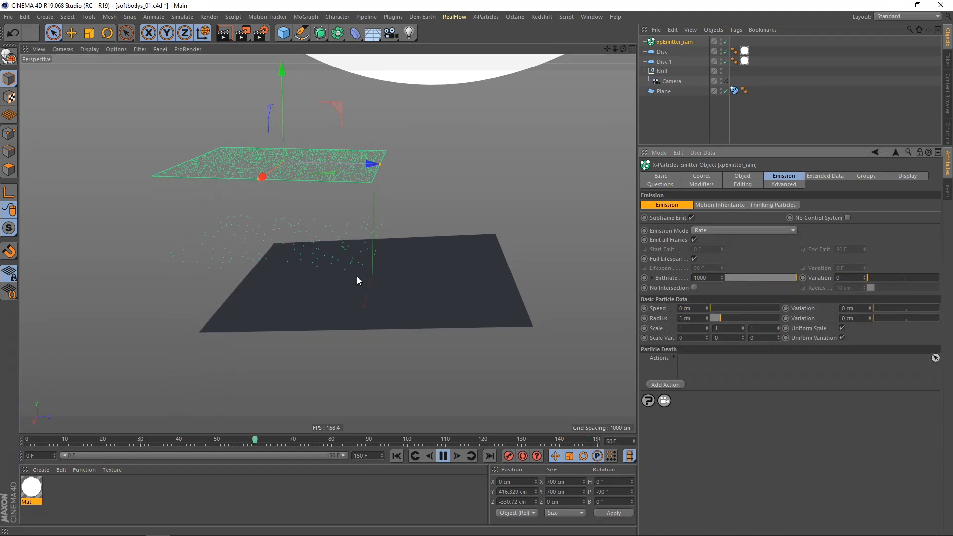
{"action": "left_click", "coordinate": [486, 17]}
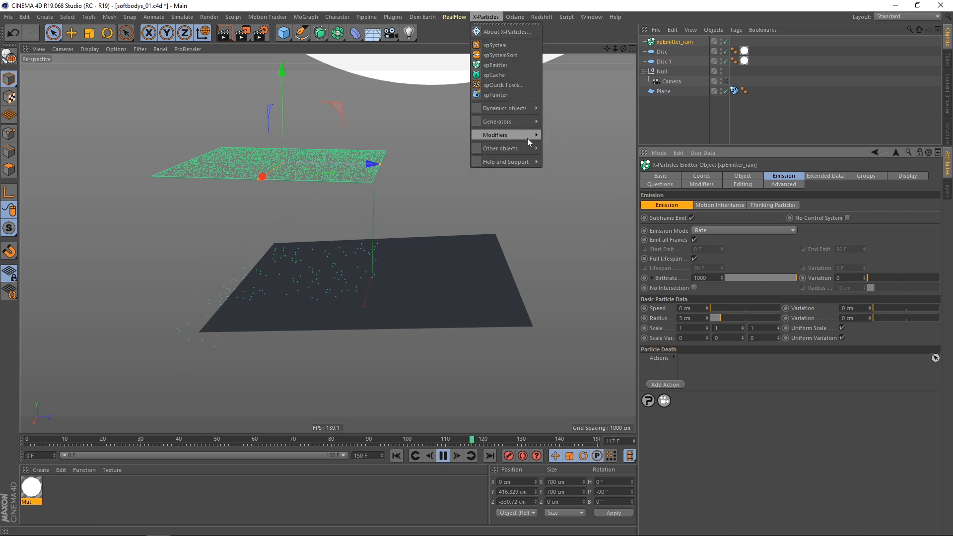
{"action": "mouse_move", "coordinate": [540, 136]}
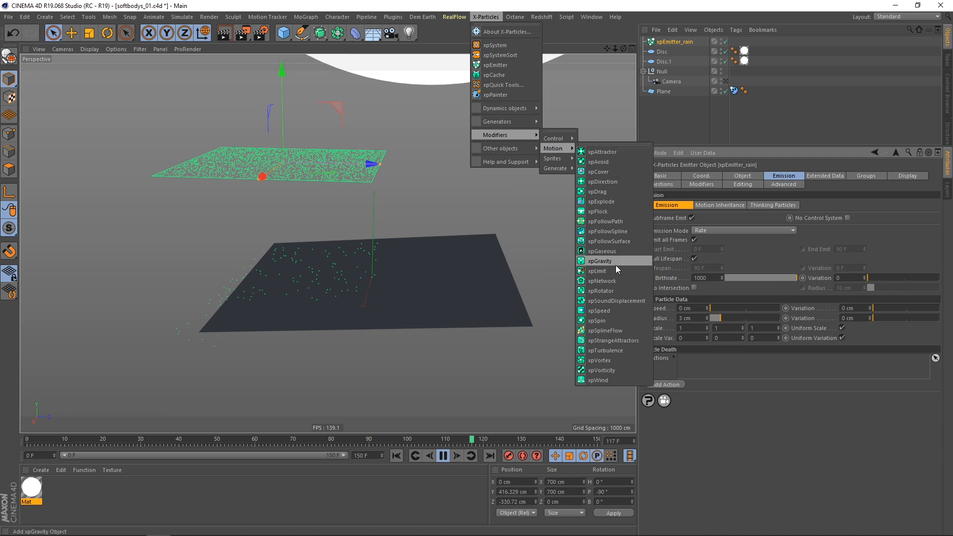
{"action": "left_click", "coordinate": [601, 261]}
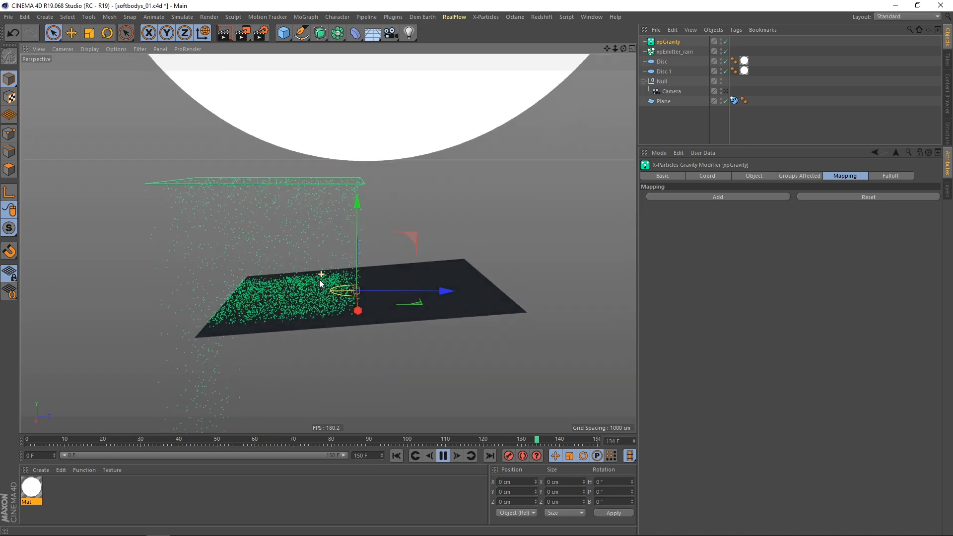
{"action": "left_click", "coordinate": [753, 177]}
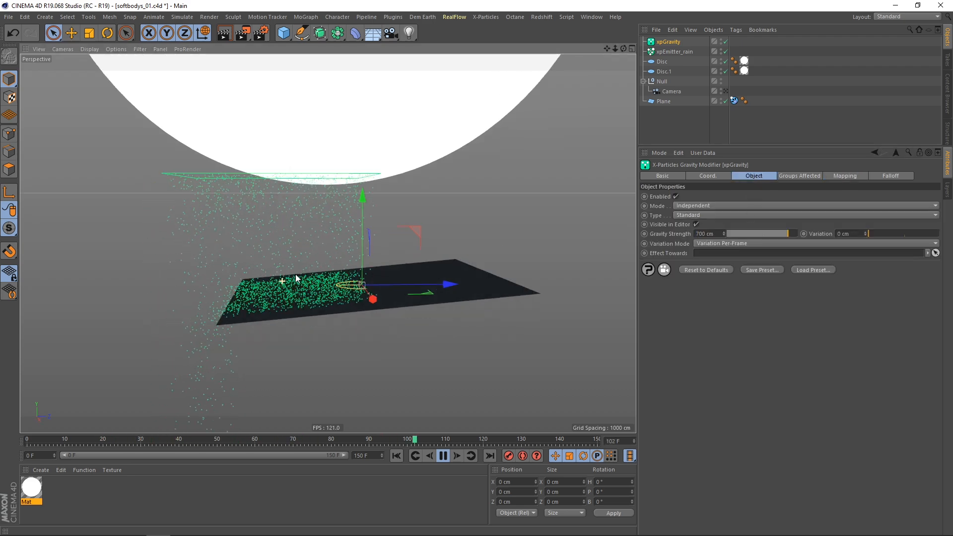
- Add an xpWind modifier and place it beside the rain emitter at about Y 285 cm, Z -857 cm
{"action": "left_click", "coordinate": [486, 17]}
{"action": "mouse_move", "coordinate": [507, 133]}
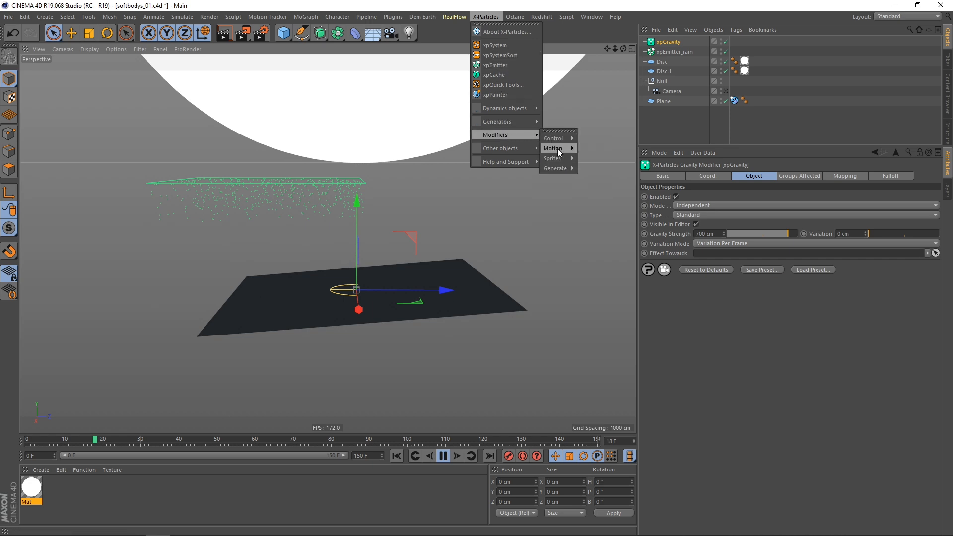
{"action": "mouse_move", "coordinate": [558, 148]}
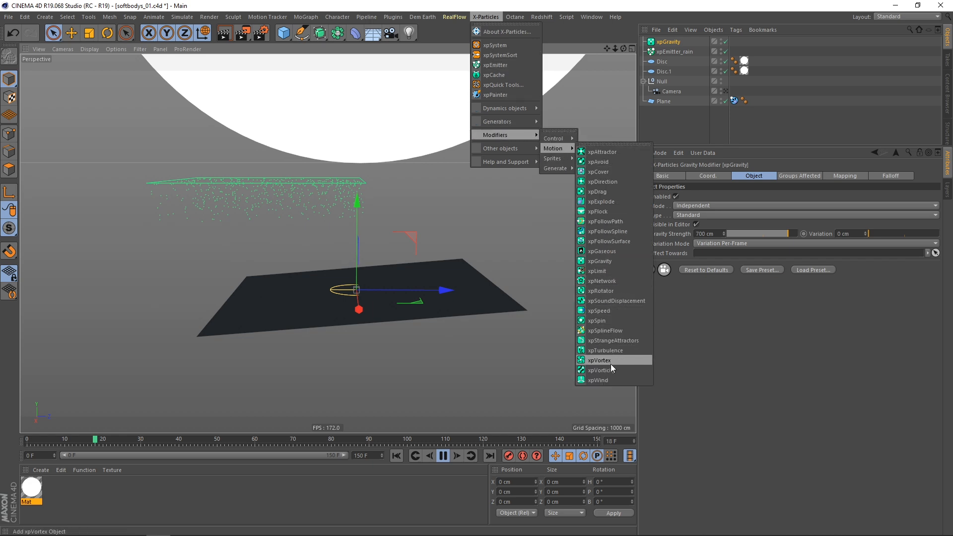
{"action": "left_click", "coordinate": [610, 380]}
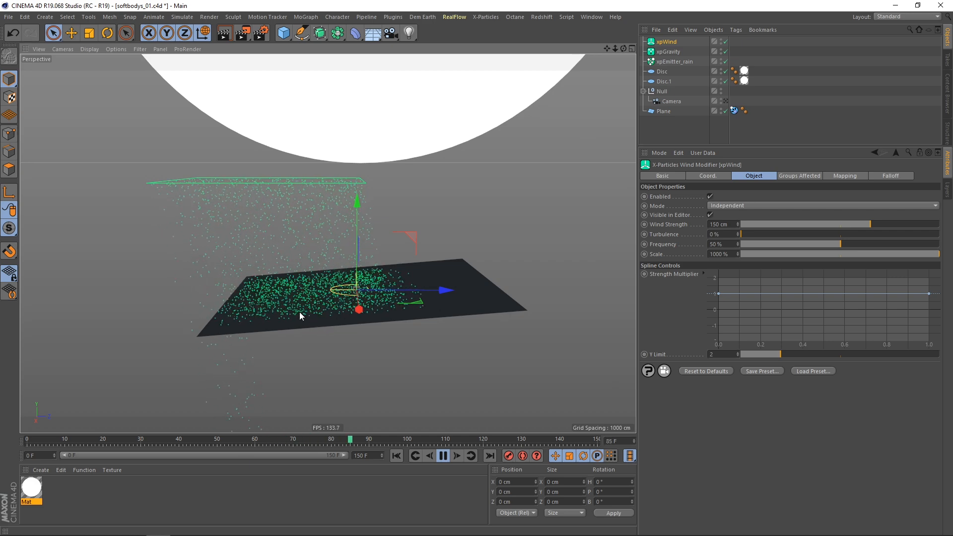
{"action": "left_click_drag", "start_coordinate": [416, 230], "coordinate": [222, 163]}
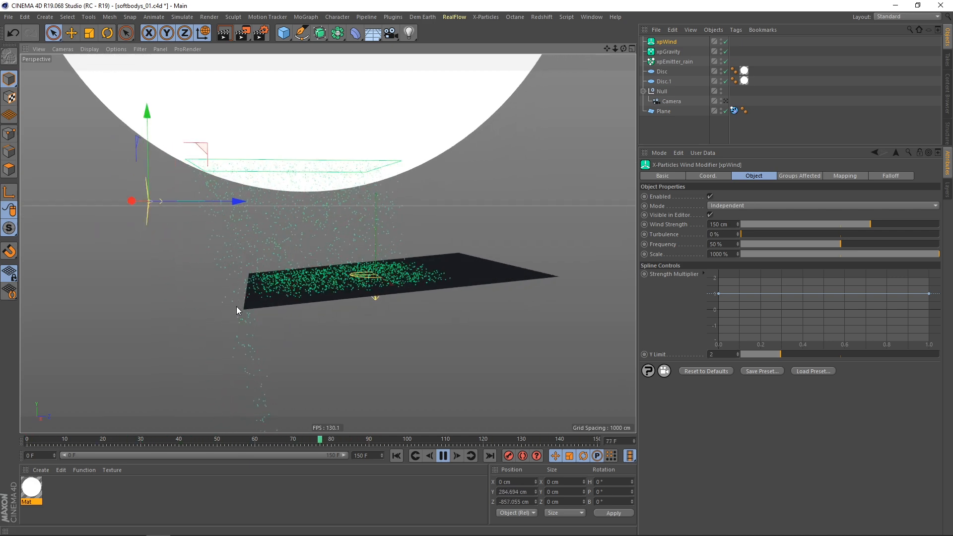
- Set the wind strength to 300 cm and shift the rain emitter along Z to about -216 cm
{"action": "double_click", "coordinate": [729, 224]}
{"action": "key", "text": "Return"}
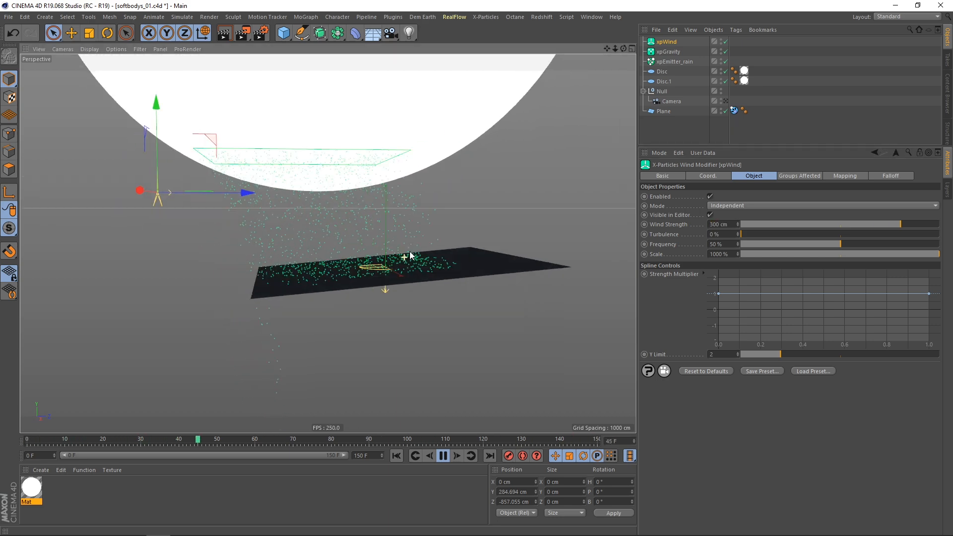
{"action": "left_click", "coordinate": [674, 61]}
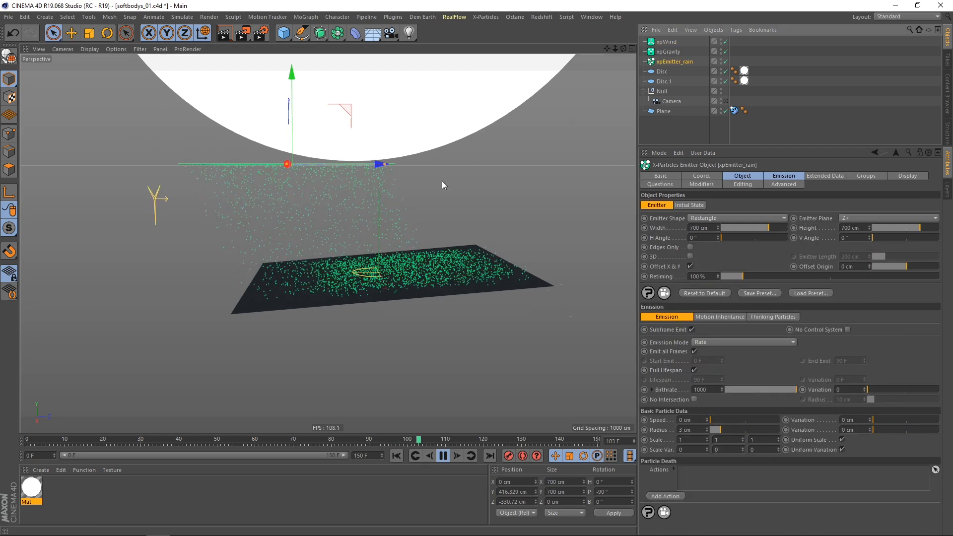
{"action": "left_click_drag", "start_coordinate": [379, 165], "coordinate": [382, 167]}
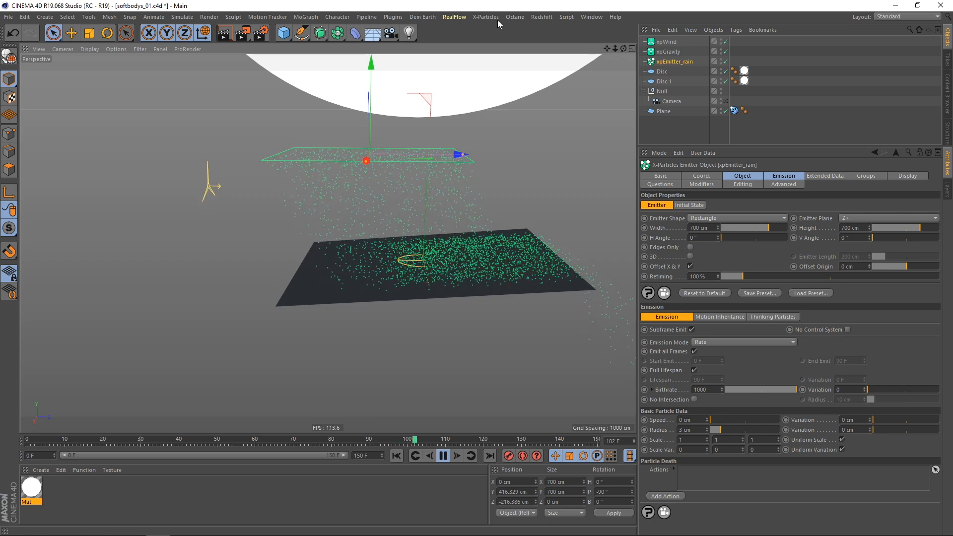
- Add an xpTurbulence modifier to the rain setup and set its strength to 50
{"action": "left_click", "coordinate": [485, 17]}
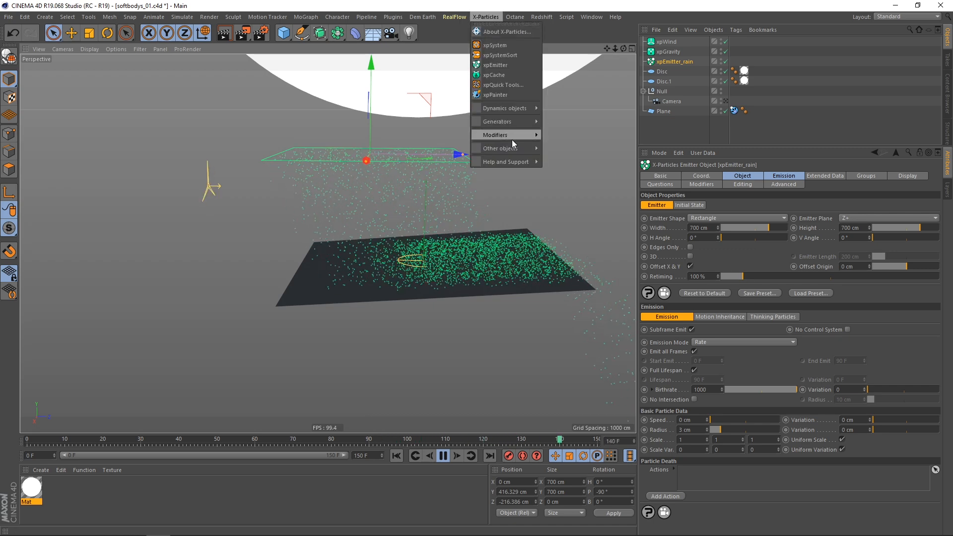
{"action": "mouse_move", "coordinate": [529, 135]}
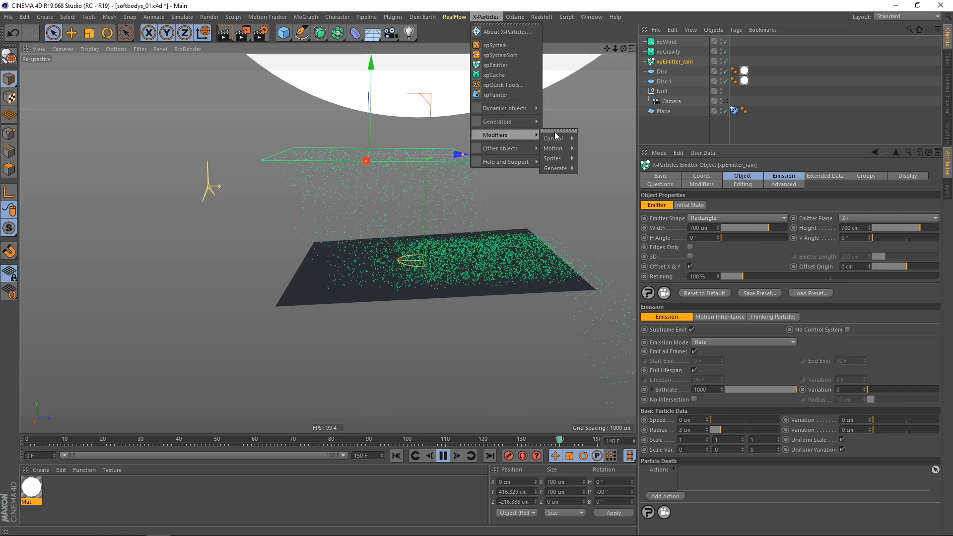
{"action": "mouse_move", "coordinate": [555, 147]}
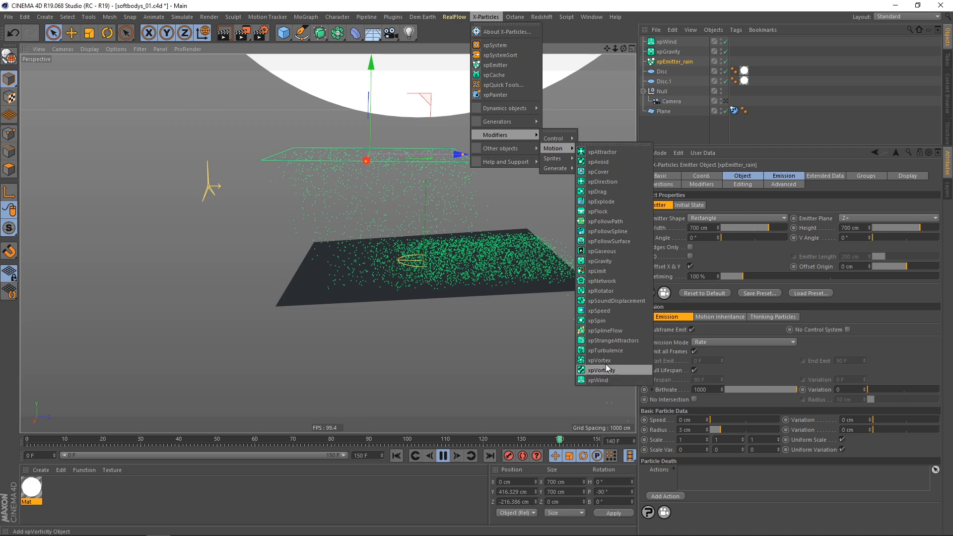
{"action": "left_click", "coordinate": [604, 350]}
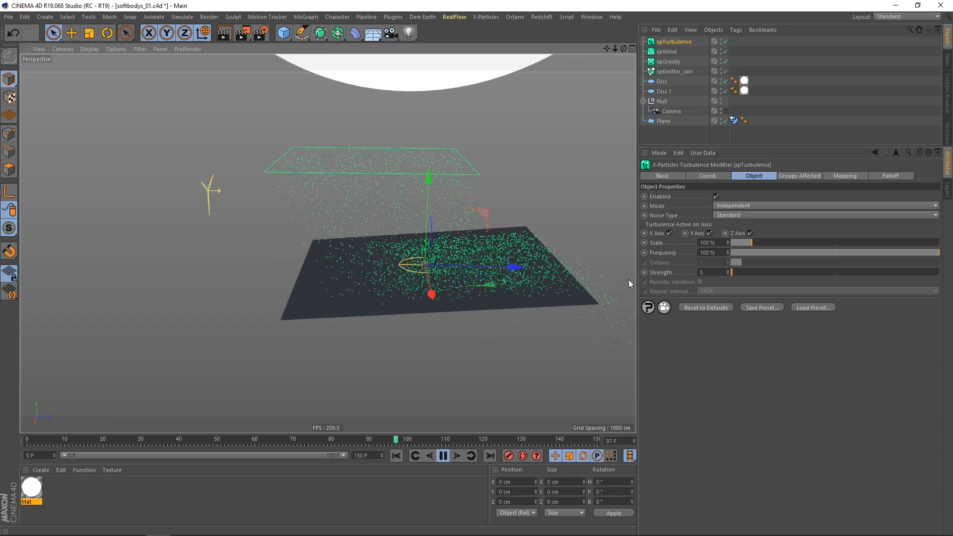
{"action": "left_click", "coordinate": [705, 273]}
{"action": "type", "text": "00"}
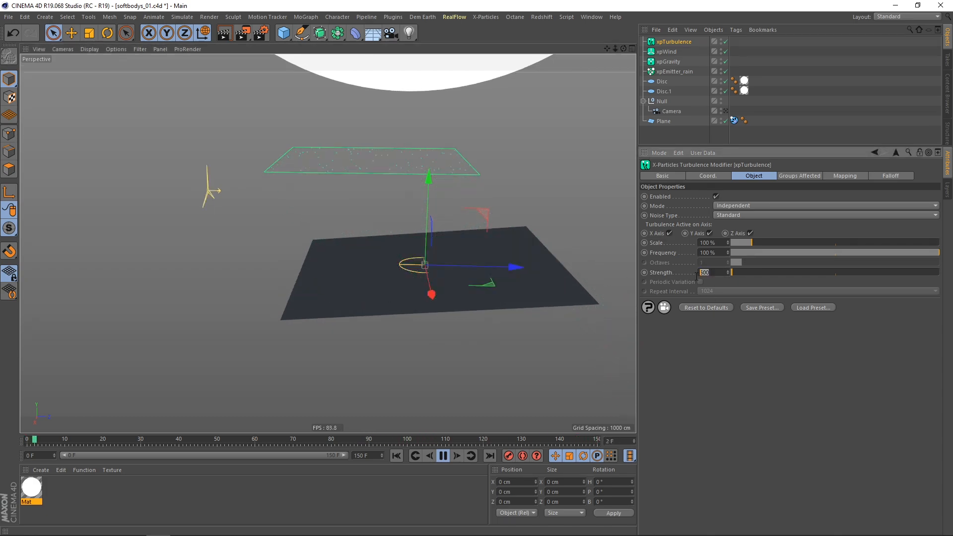
{"action": "mouse_move", "coordinate": [356, 266]}
{"action": "left_mouse_down", "text": "alt"}
{"action": "mouse_move", "coordinate": [399, 317]}
{"action": "mouse_move", "coordinate": [366, 304]}
{"action": "mouse_move", "coordinate": [357, 261]}
{"action": "mouse_move", "coordinate": [365, 273]}
{"action": "left_mouse_up", "text": "alt"}
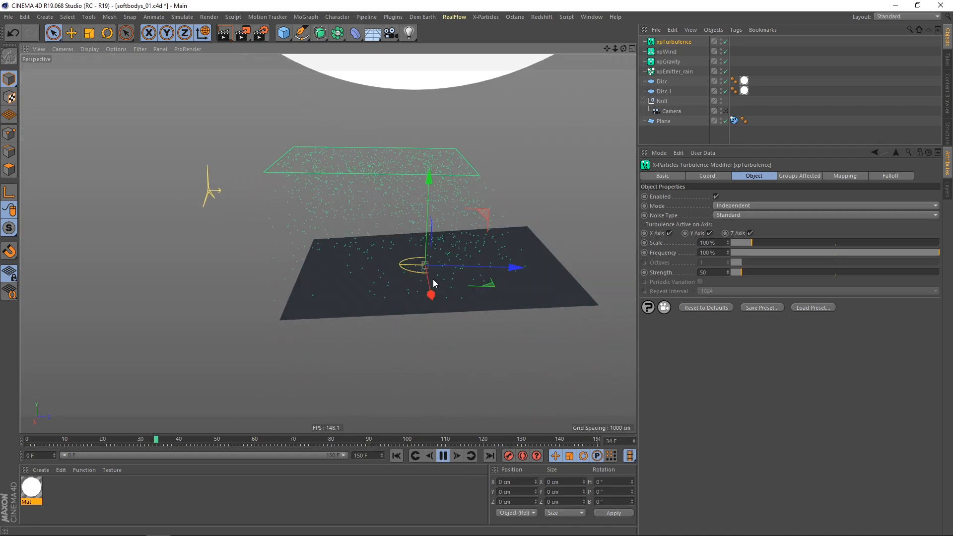
- Set the turbulence modifier's scale to 300% and its strength to 5
{"action": "left_click", "coordinate": [700, 242]}
{"action": "type", "text": "300"}
{"action": "key", "text": "Return"}
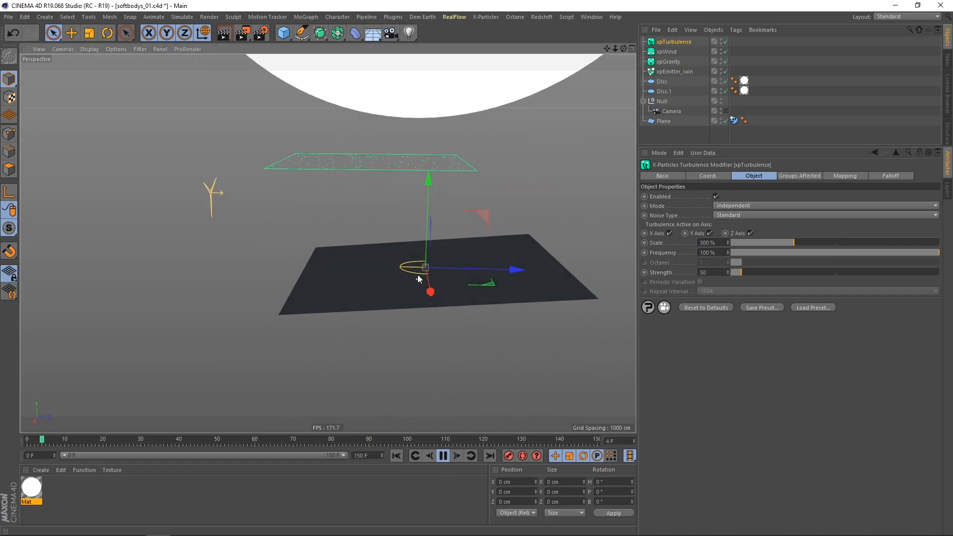
{"action": "double_click", "coordinate": [715, 272]}
{"action": "type", "text": "5"}
{"action": "key", "text": "Return"}
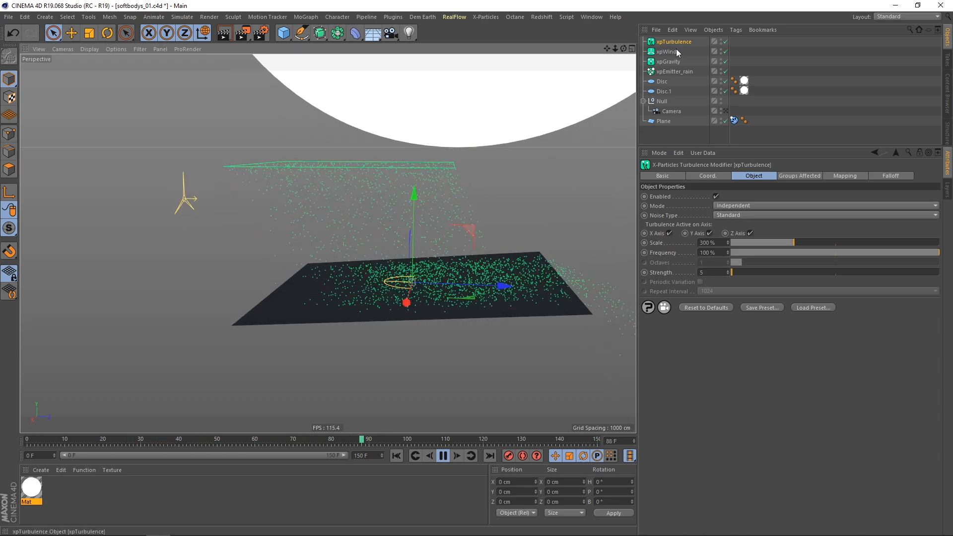
- Change the rain emitter's editor display from dots to Lines
{"action": "left_click", "coordinate": [675, 71]}
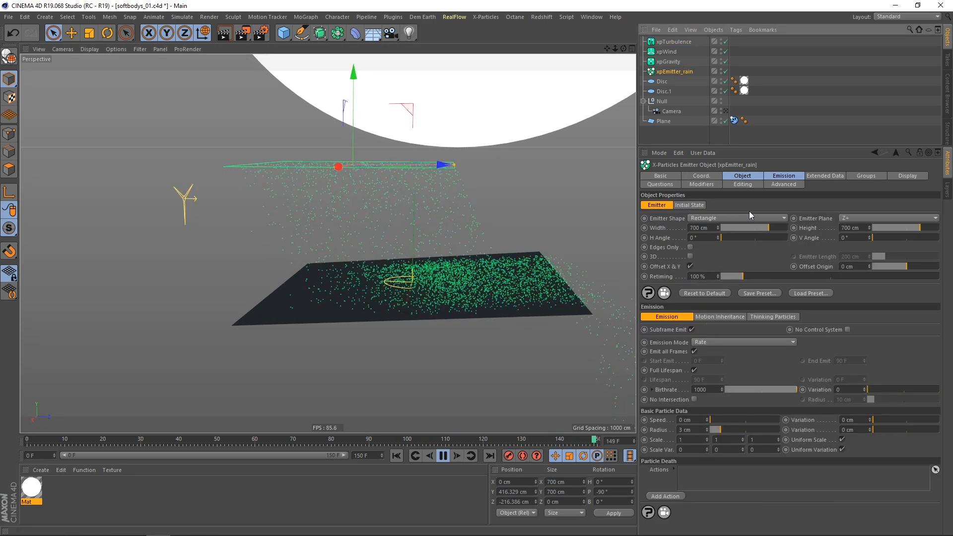
{"action": "left_click", "coordinate": [906, 176]}
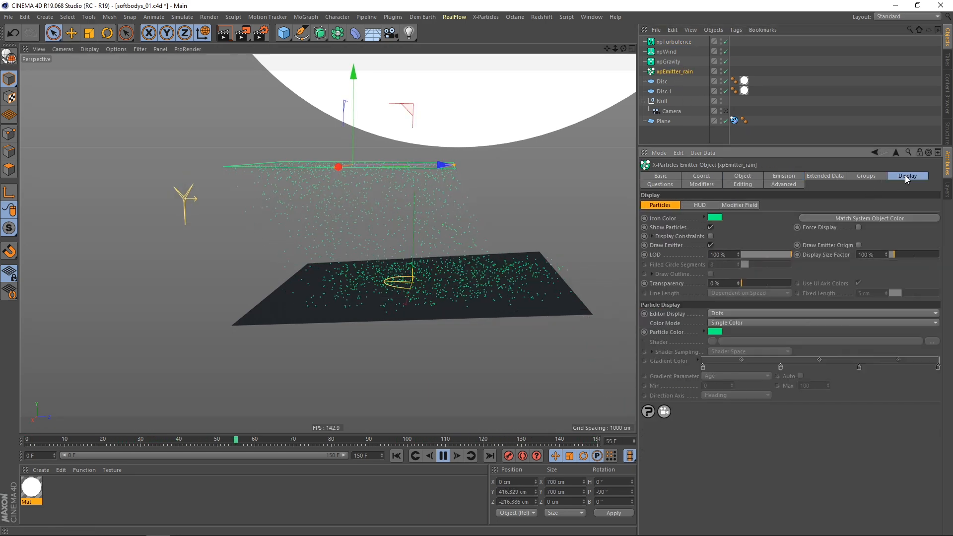
{"action": "left_click", "coordinate": [731, 312]}
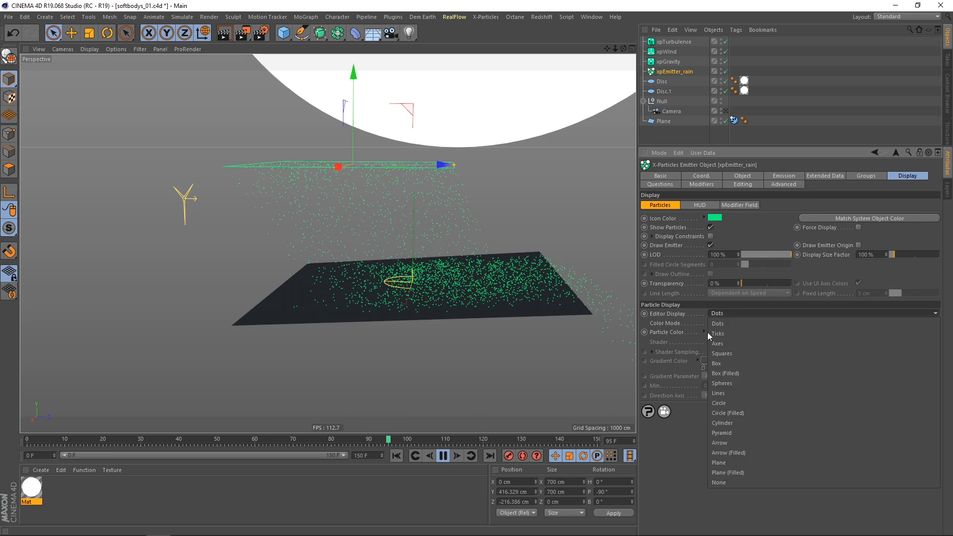
{"action": "left_click", "coordinate": [699, 315]}
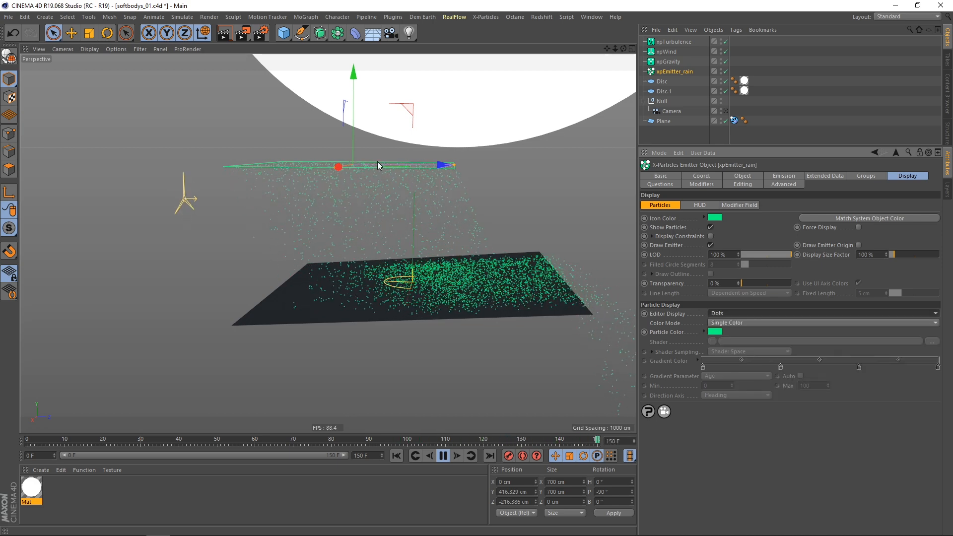
{"action": "left_click", "coordinate": [732, 312]}
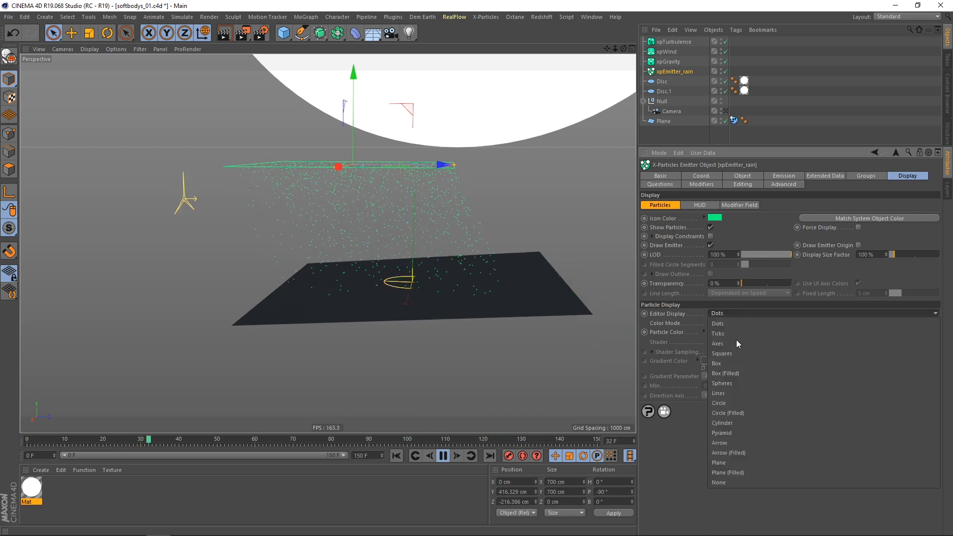
{"action": "left_click", "coordinate": [729, 393]}
{"action": "left_click_drag", "start_coordinate": [372, 301], "coordinate": [330, 299], "text": "alt"}
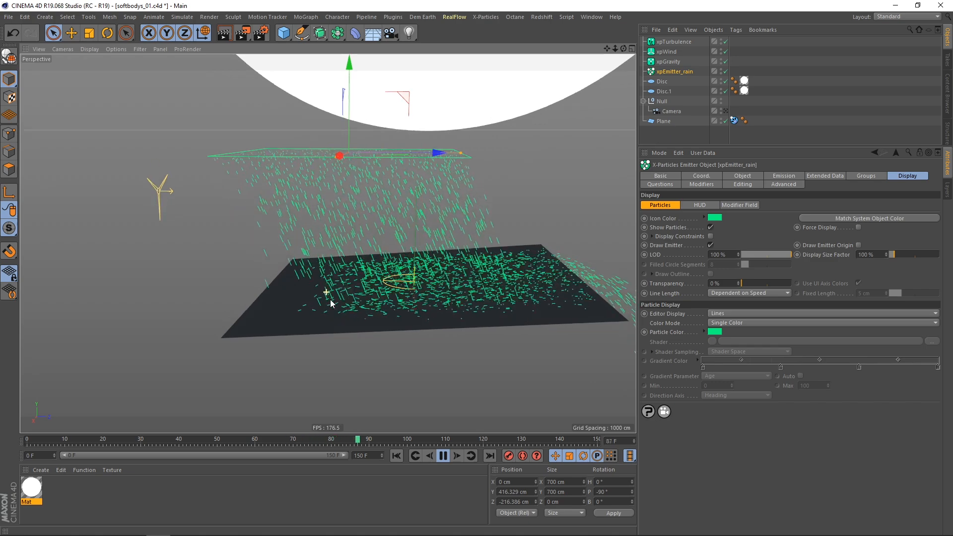
- Set the rain particles' color mode to Gradient (Parameter) and invert the gradient to run from white to blue, keeping Age as the parameter
{"action": "left_click", "coordinate": [726, 322]}
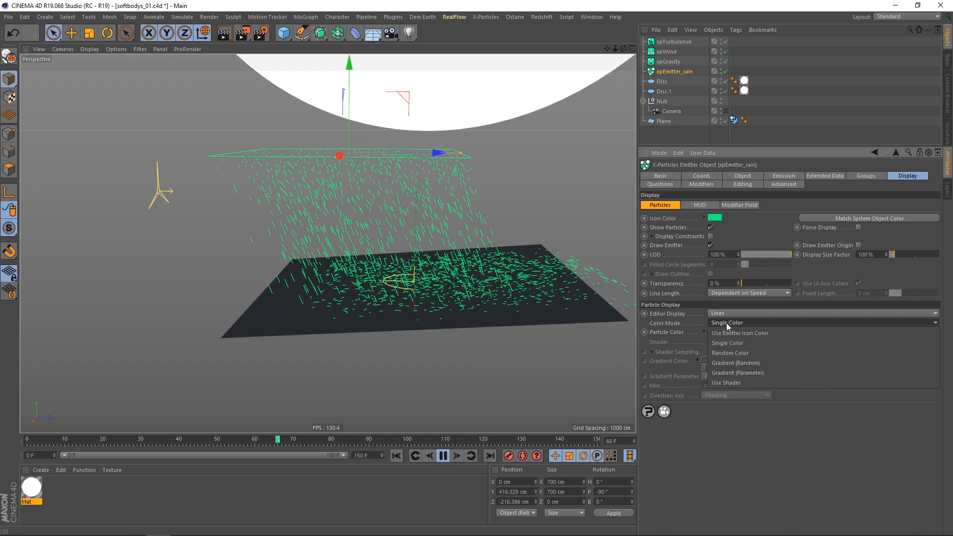
{"action": "left_click", "coordinate": [734, 374]}
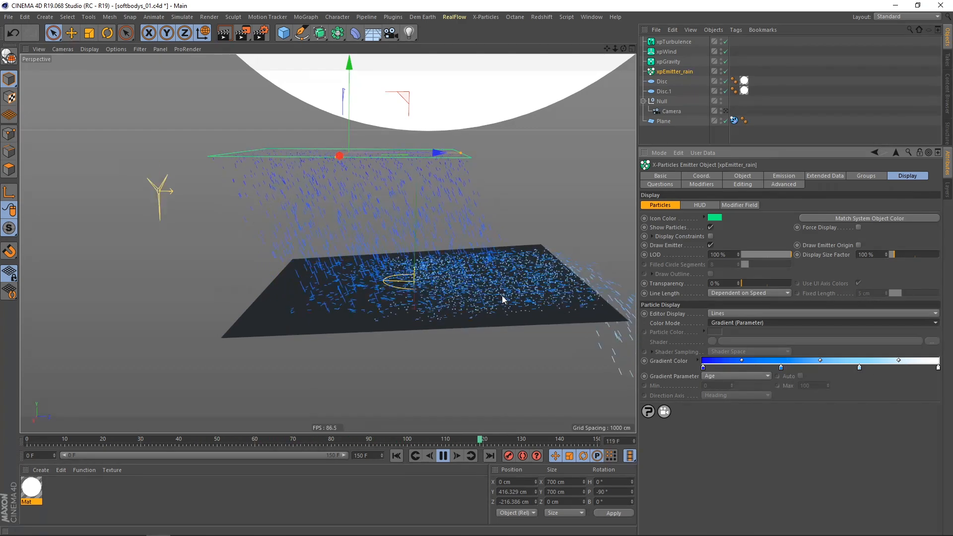
{"action": "right_click", "coordinate": [811, 366]}
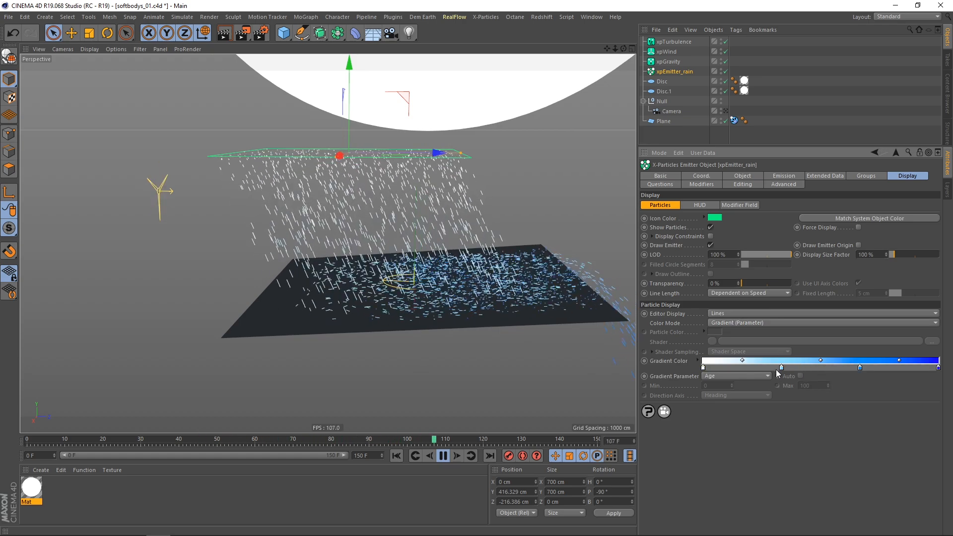
{"action": "left_click", "coordinate": [723, 376]}
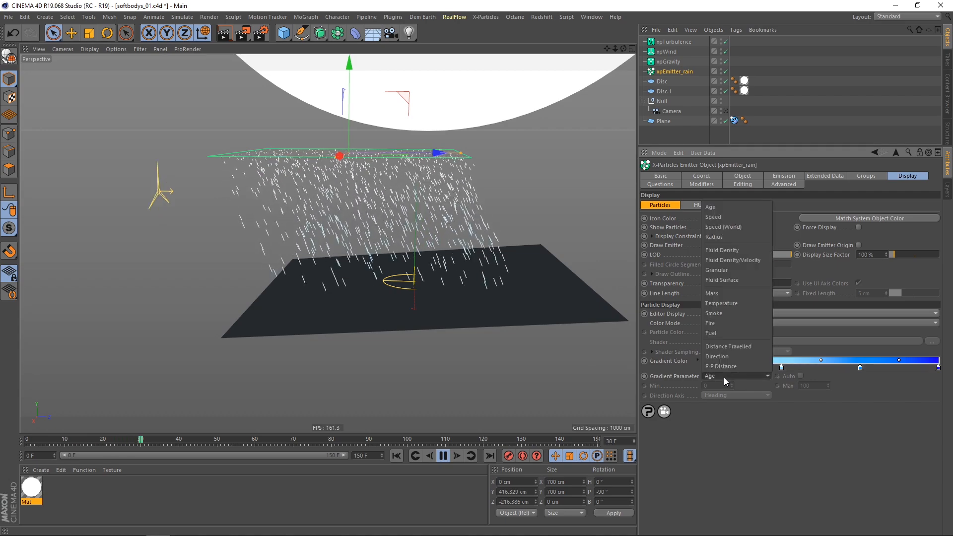
{"action": "left_click", "coordinate": [724, 440]}
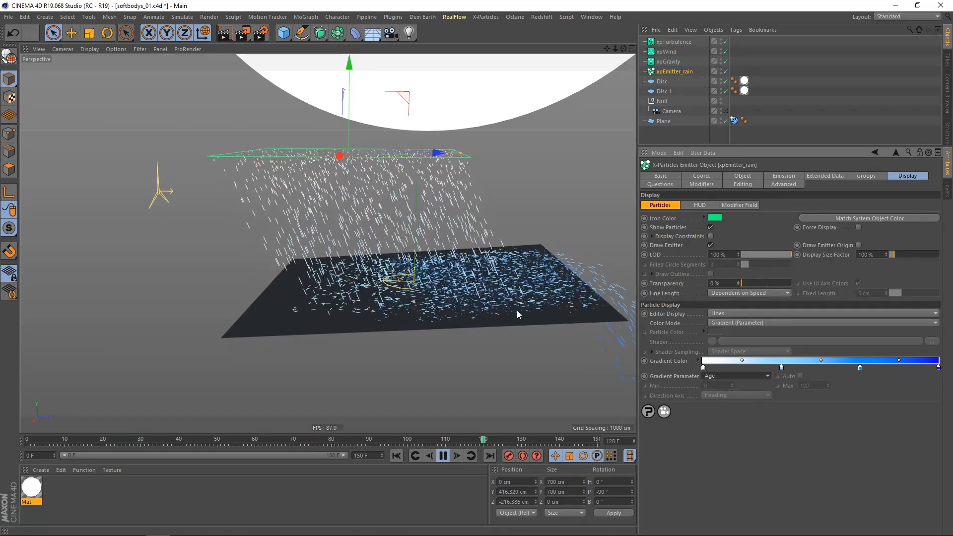
- Pause the simulation, inspect the slanted rain above the plane, and open the rain emitter's object properties
{"action": "left_click", "coordinate": [443, 456]}
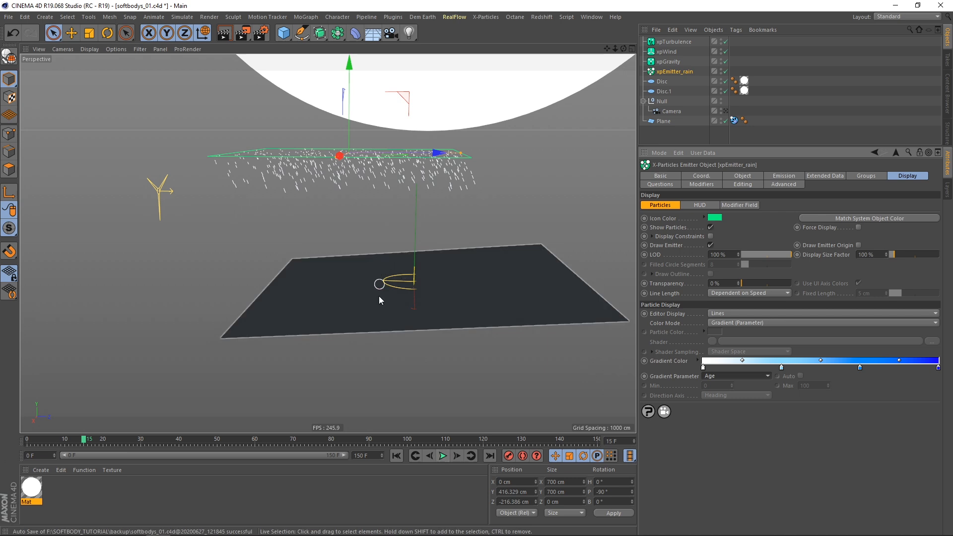
{"action": "left_click_drag", "start_coordinate": [407, 265], "coordinate": [402, 292], "text": "alt"}
{"action": "left_click_drag", "start_coordinate": [410, 208], "coordinate": [385, 251], "text": "alt"}
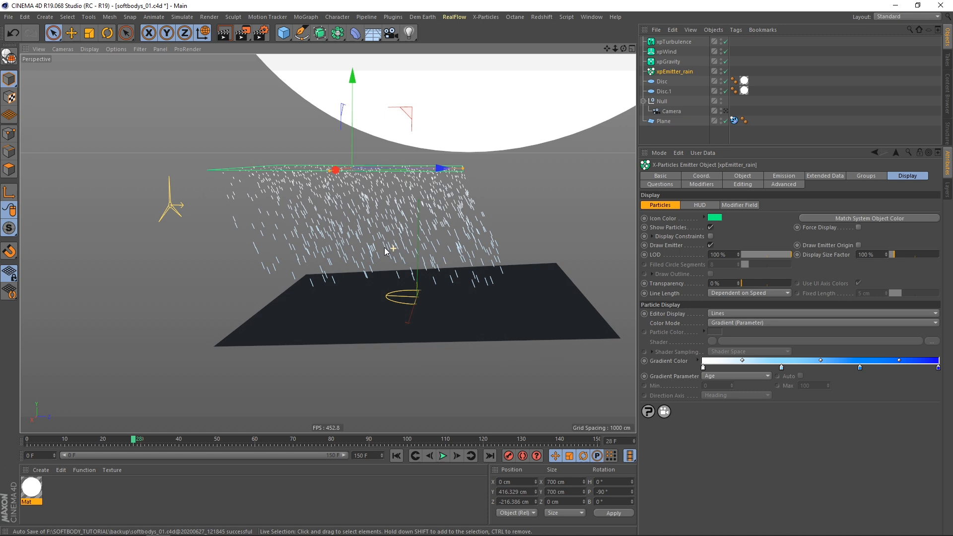
{"action": "left_click_drag", "start_coordinate": [403, 208], "coordinate": [383, 236], "text": "alt"}
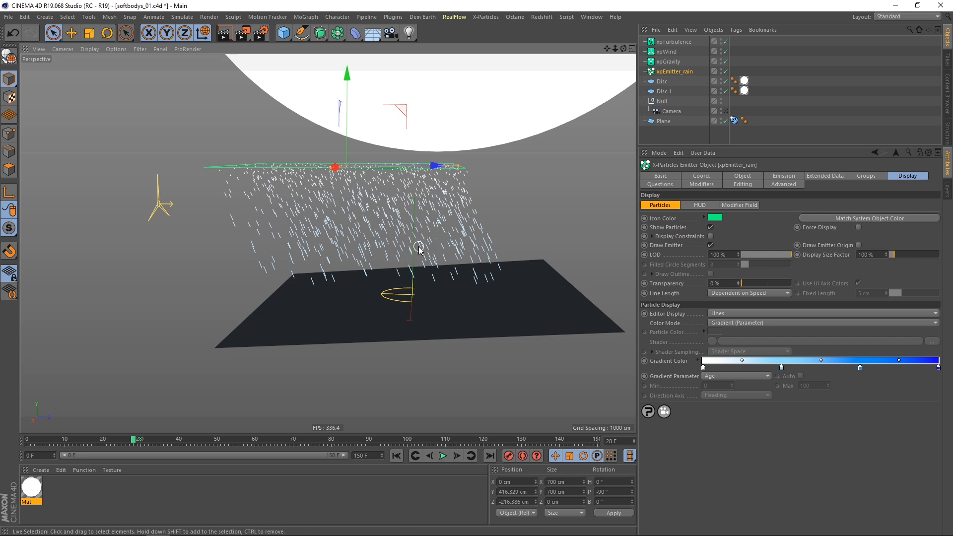
{"action": "left_click", "coordinate": [749, 176]}
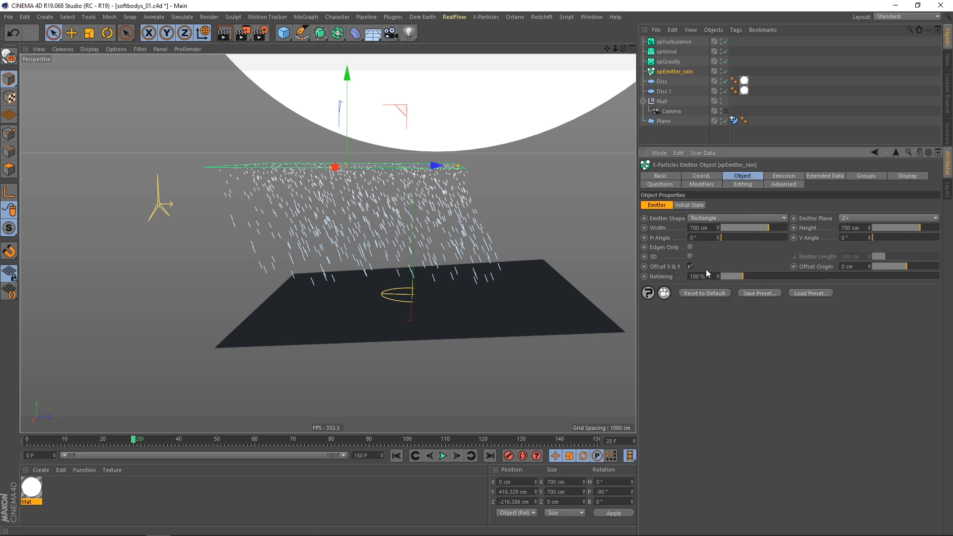
- Set the rain emitter's particle radius to 0.17 cm with a radius variation of 0.13 cm
{"action": "left_click", "coordinate": [783, 177]}
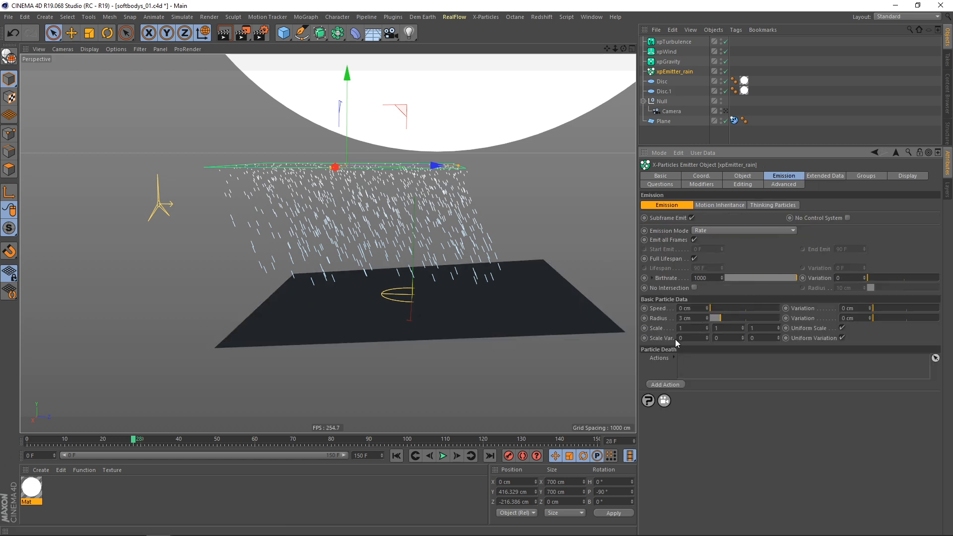
{"action": "type", "text": "0,17"}
{"action": "key", "text": "Return"}
{"action": "left_click_drag", "start_coordinate": [502, 311], "coordinate": [430, 291], "text": "alt"}
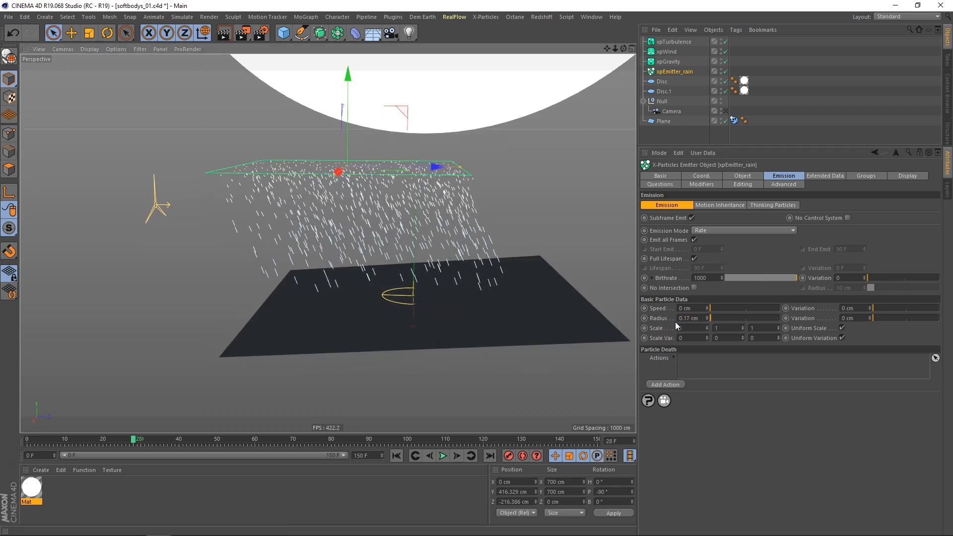
{"action": "left_click", "coordinate": [857, 318]}
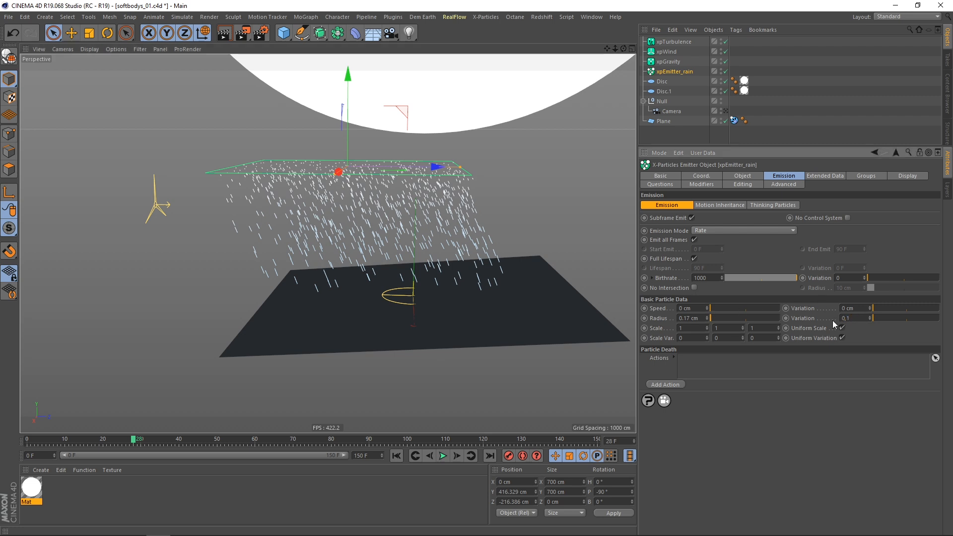
{"action": "key", "text": "Return"}
{"action": "left_click_drag", "start_coordinate": [452, 322], "coordinate": [453, 322], "text": "alt"}
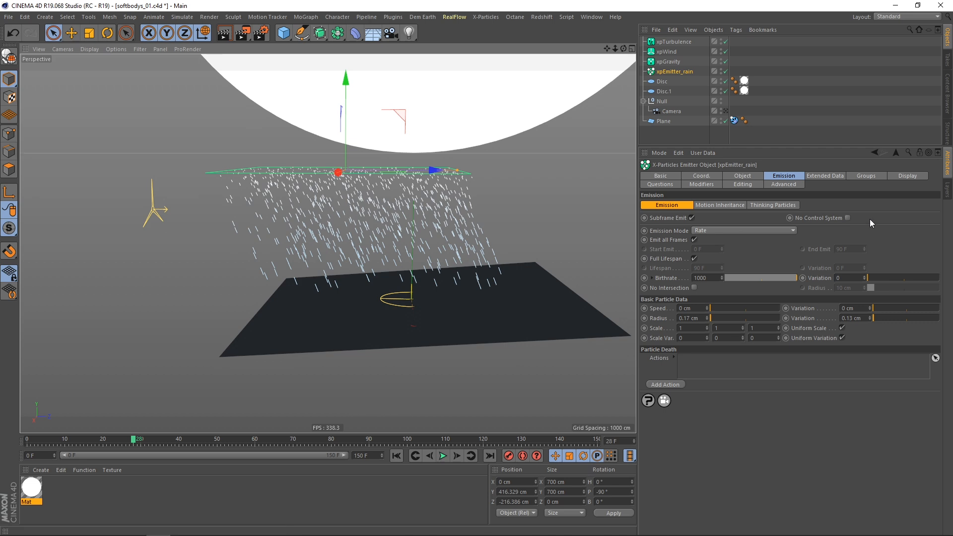
- Drive the rain particles' color gradient by Radius, with a minimum of 0.04 cm and a maximum of 0.3 cm
{"action": "left_click", "coordinate": [904, 177]}
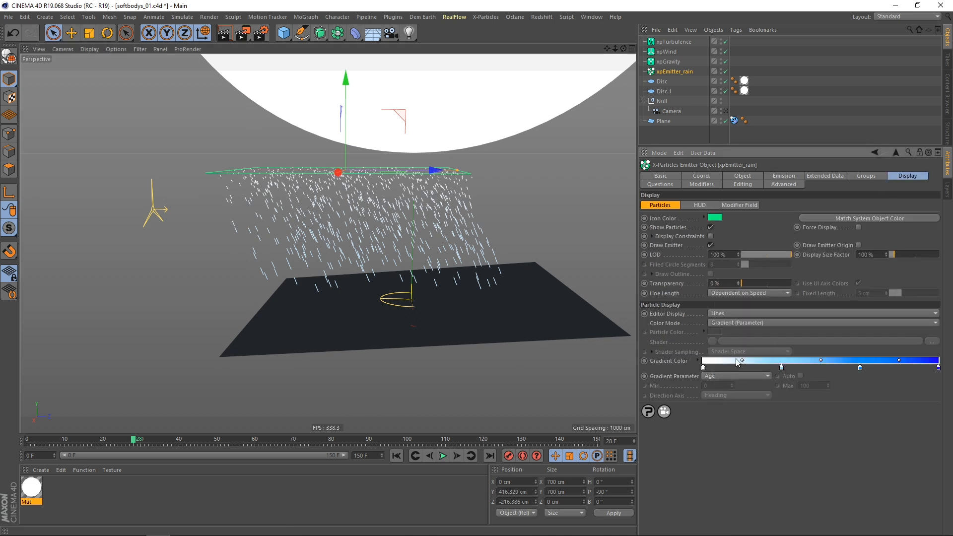
{"action": "left_click", "coordinate": [713, 377]}
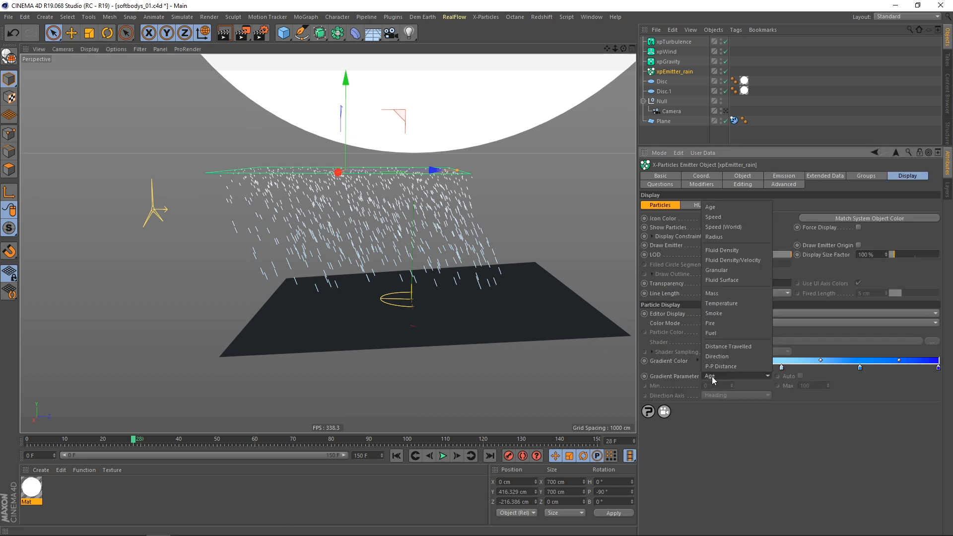
{"action": "left_click", "coordinate": [720, 243]}
{"action": "left_click_drag", "start_coordinate": [721, 385], "coordinate": [700, 387]}
{"action": "type", "text": "0,04"}
{"action": "key", "text": "Return"}
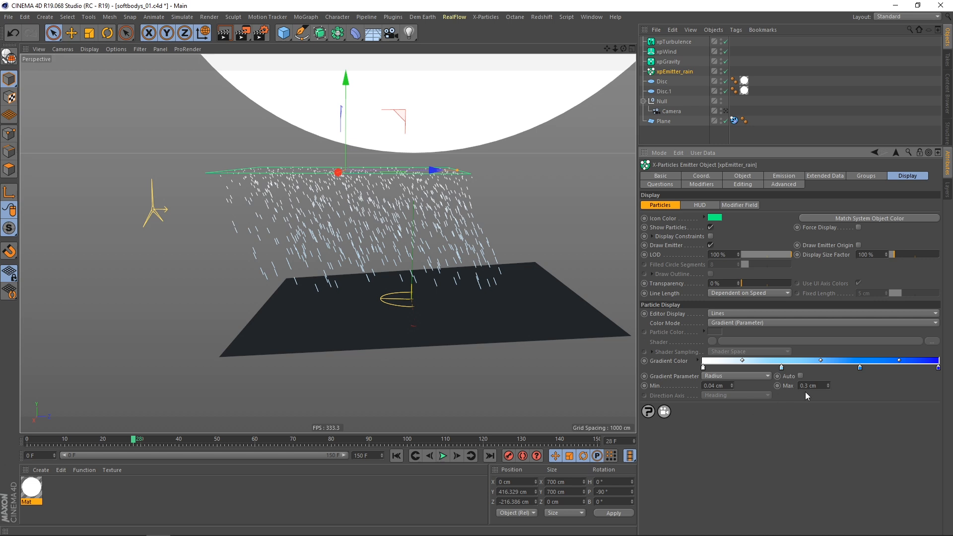
- Replay the simulation from the first frame, pause it and inspect the radius-based rain colors
{"action": "left_click", "coordinate": [397, 456]}
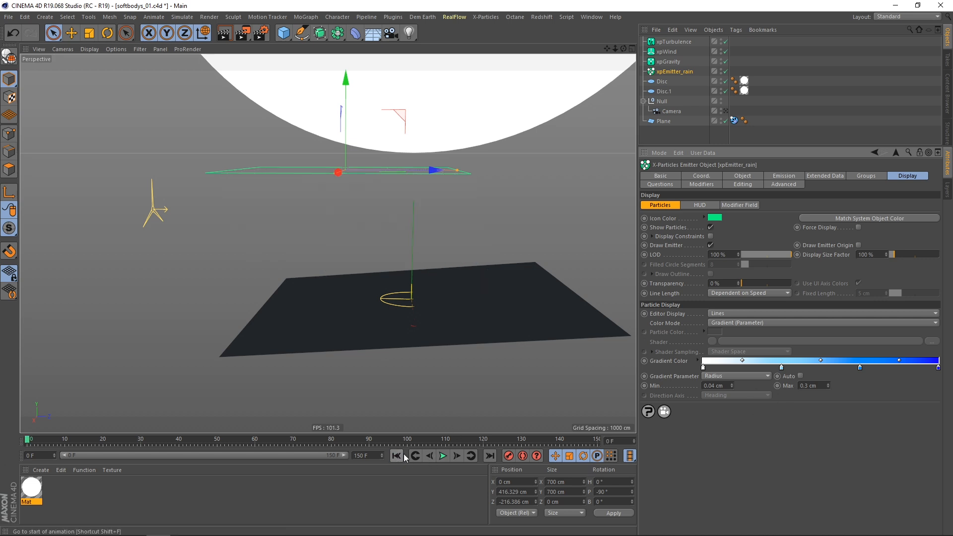
{"action": "left_click", "coordinate": [443, 456]}
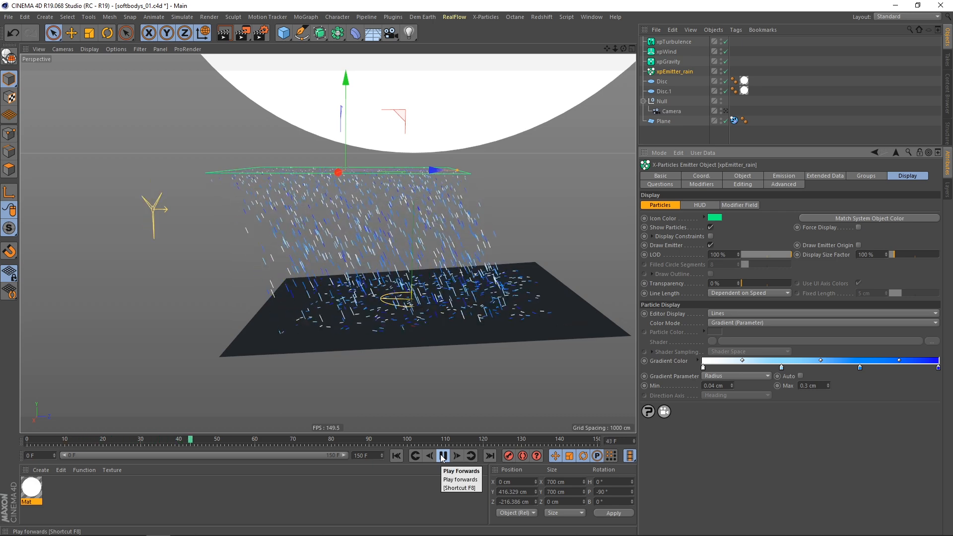
{"action": "left_click", "coordinate": [443, 456]}
{"action": "mouse_move", "coordinate": [451, 323]}
{"action": "left_mouse_down", "text": "alt"}
{"action": "mouse_move", "coordinate": [433, 328]}
{"action": "mouse_move", "coordinate": [445, 320]}
{"action": "left_mouse_up", "text": "alt"}
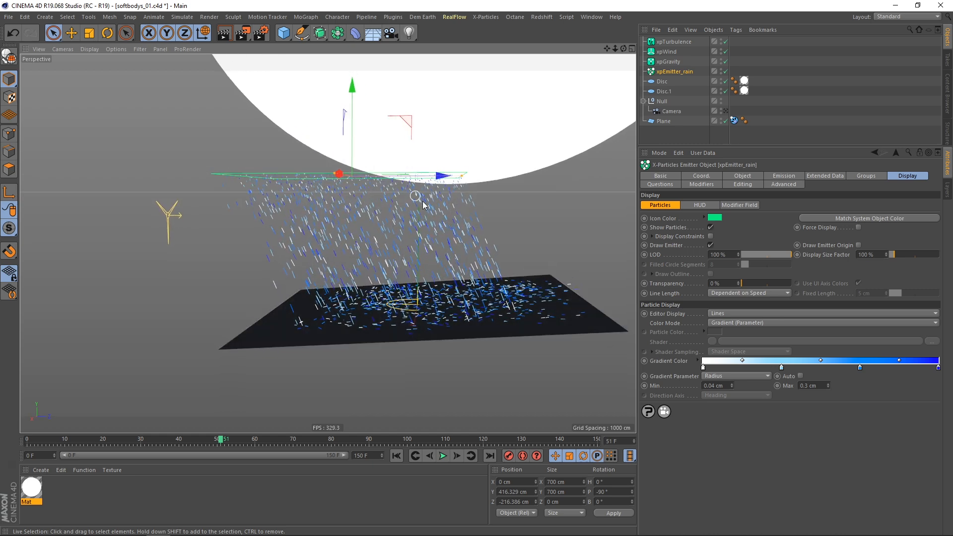
{"action": "left_click_drag", "start_coordinate": [445, 309], "coordinate": [447, 311], "text": "alt"}
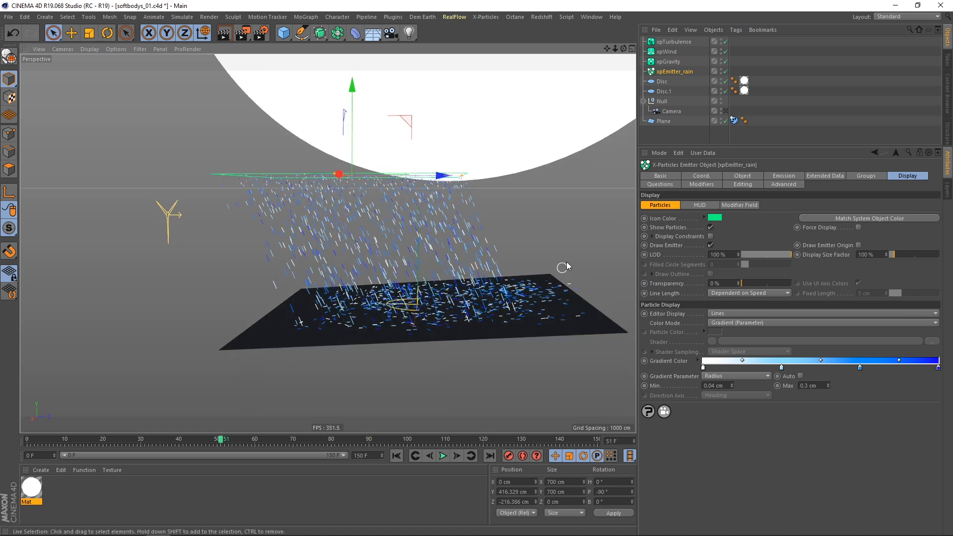
- Add an xpSpeed modifier, set its speed value to 0 cm and enable maximum speed clamping
{"action": "left_click", "coordinate": [490, 18]}
{"action": "mouse_move", "coordinate": [512, 133]}
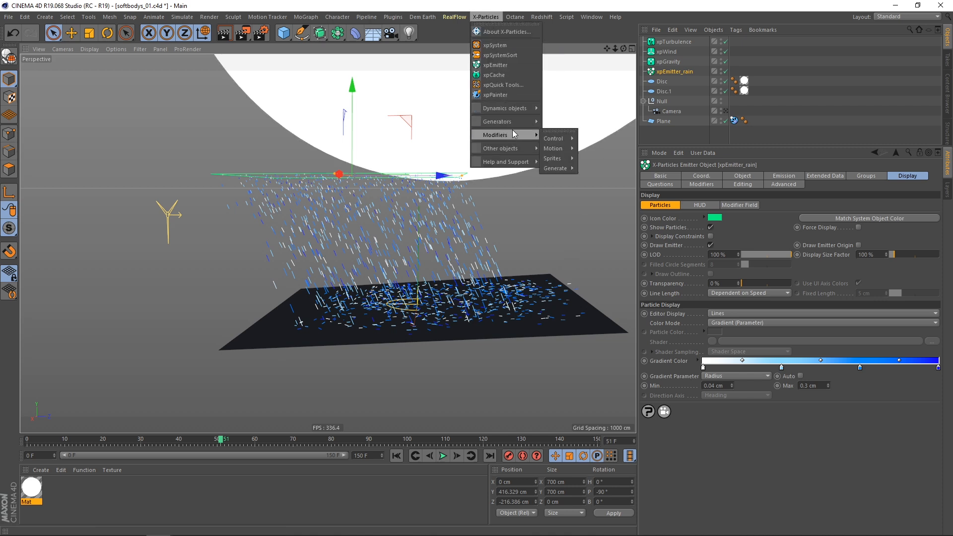
{"action": "mouse_move", "coordinate": [562, 149]}
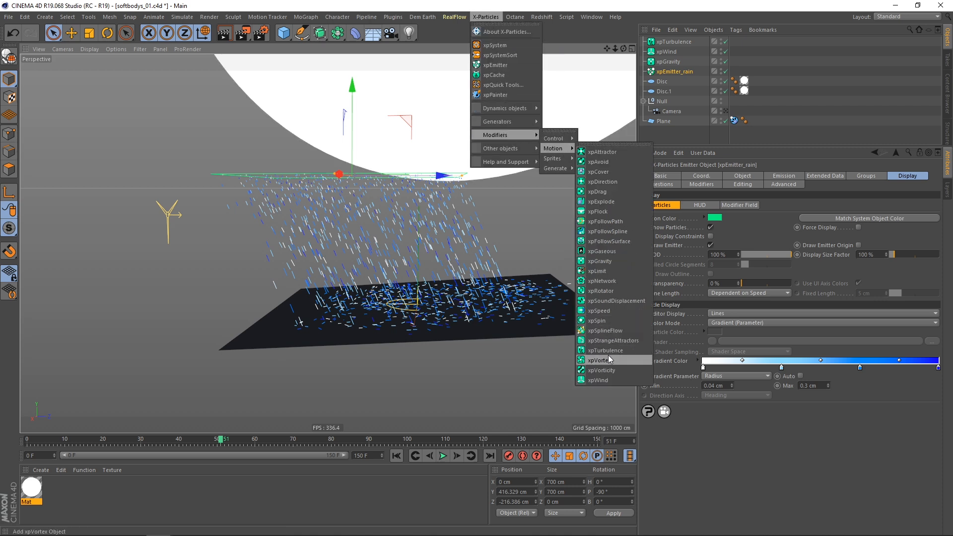
{"action": "left_click", "coordinate": [609, 311]}
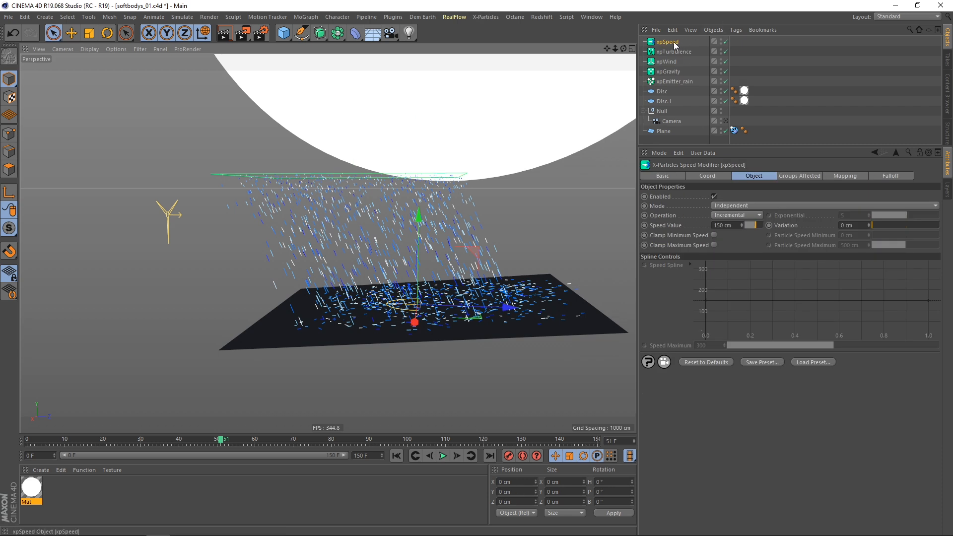
{"action": "double_click", "coordinate": [736, 225]}
{"action": "type", "text": "0"}
{"action": "left_click", "coordinate": [714, 245]}
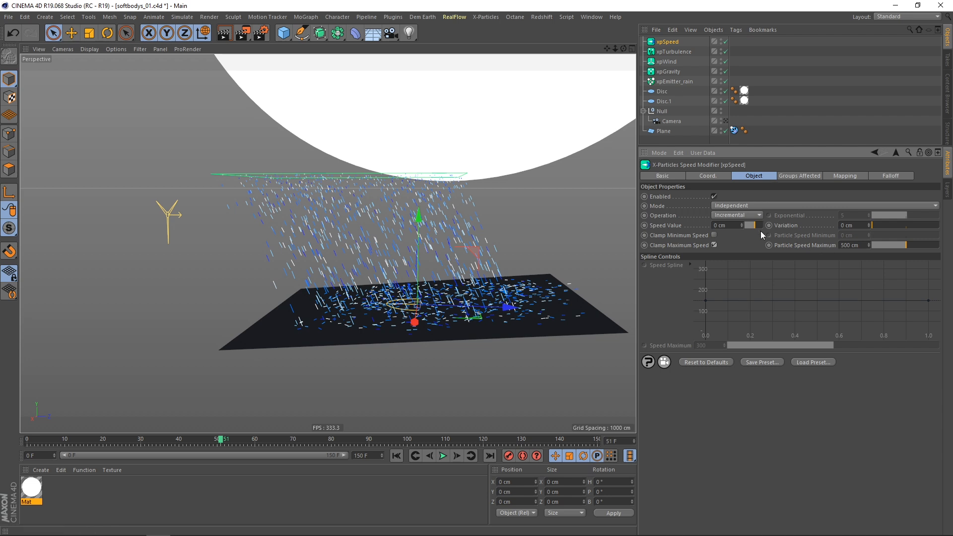
- Add a mapping to the speed modifier that ties Particle Speed Maximum to particle Radius
{"action": "left_click", "coordinate": [842, 178]}
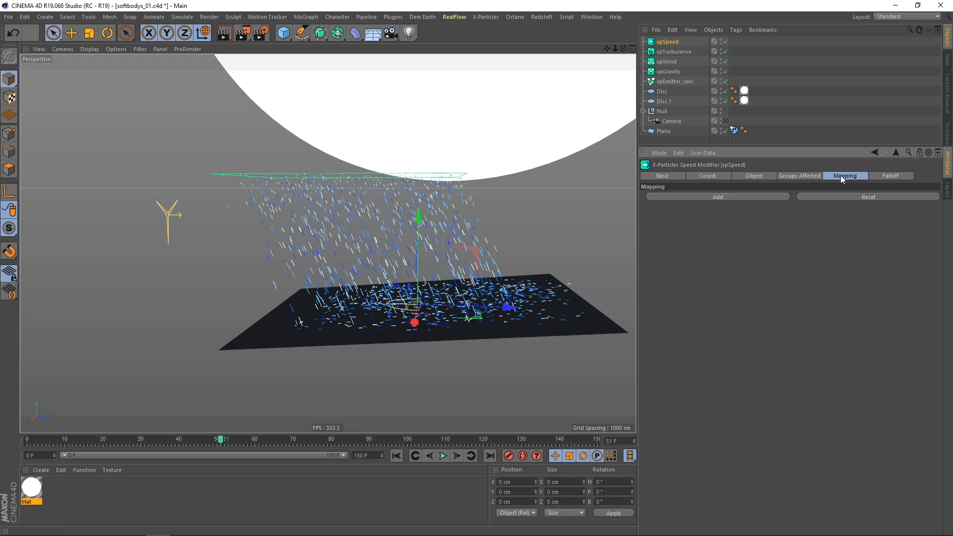
{"action": "left_click", "coordinate": [728, 197]}
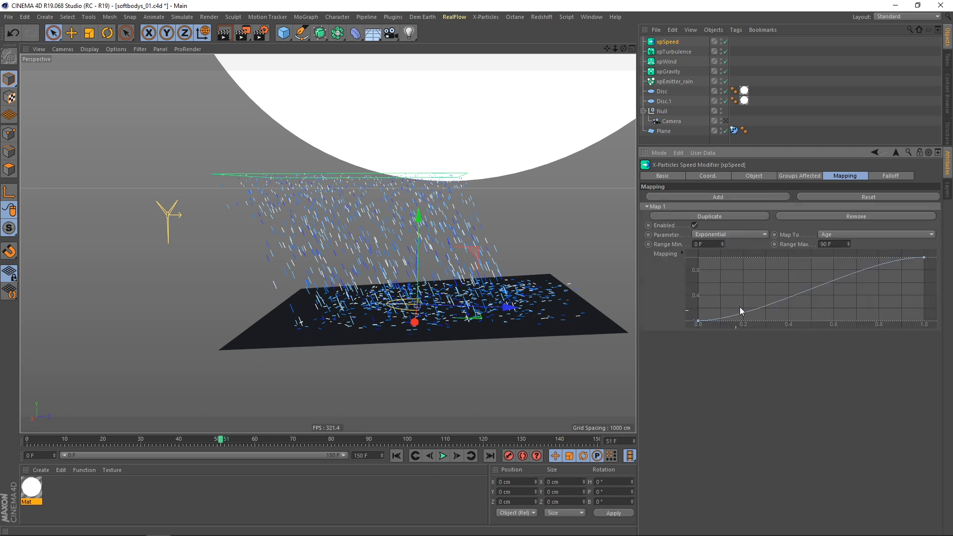
{"action": "left_click", "coordinate": [761, 237]}
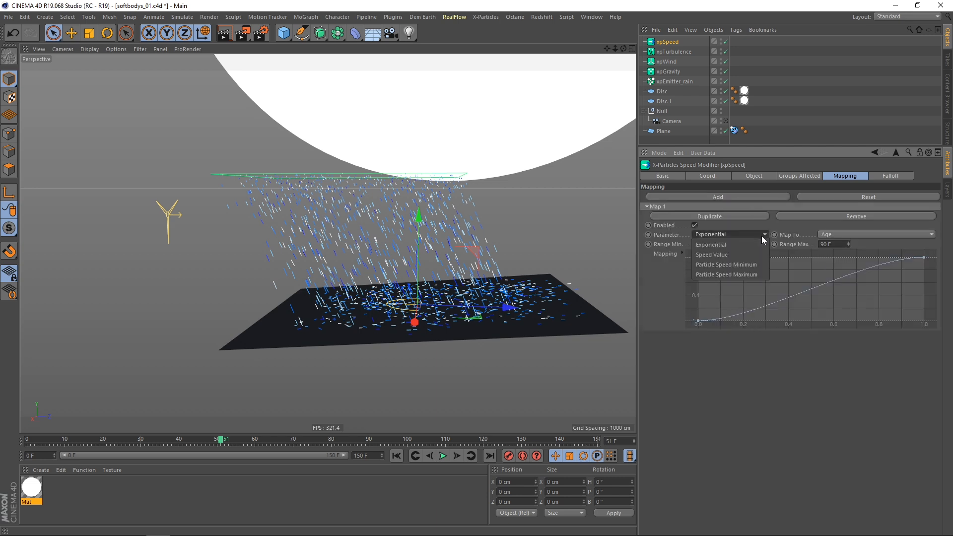
{"action": "left_click", "coordinate": [724, 275]}
{"action": "left_click", "coordinate": [754, 176]}
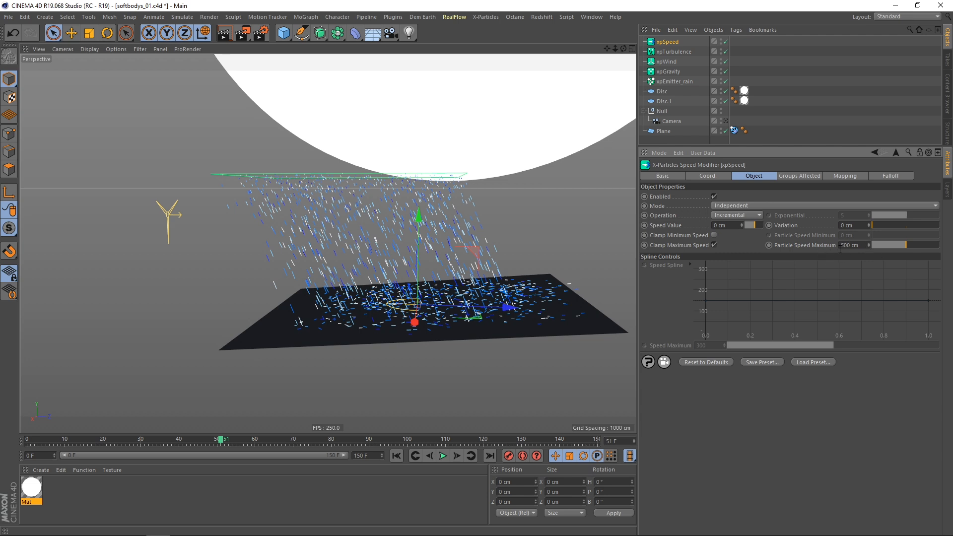
{"action": "left_click", "coordinate": [846, 177]}
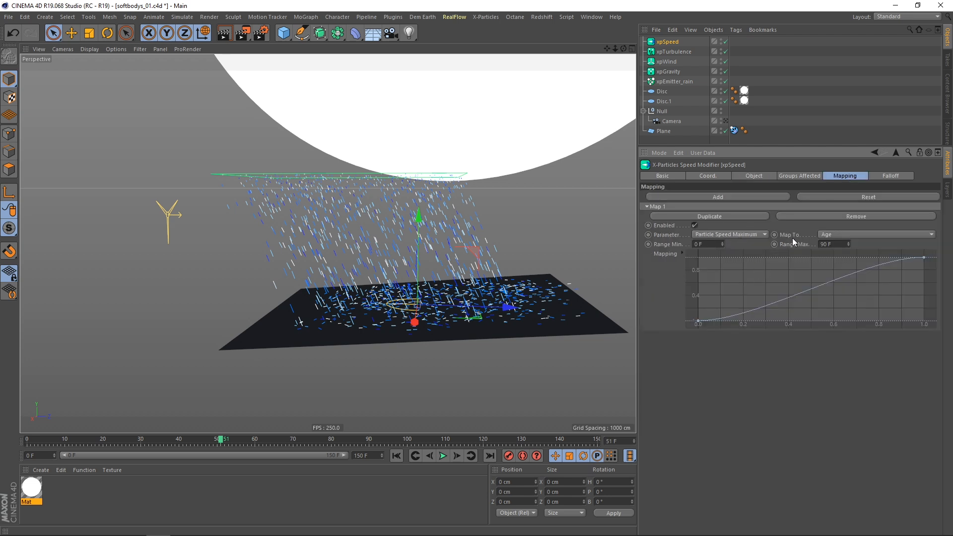
{"action": "left_click", "coordinate": [850, 235]}
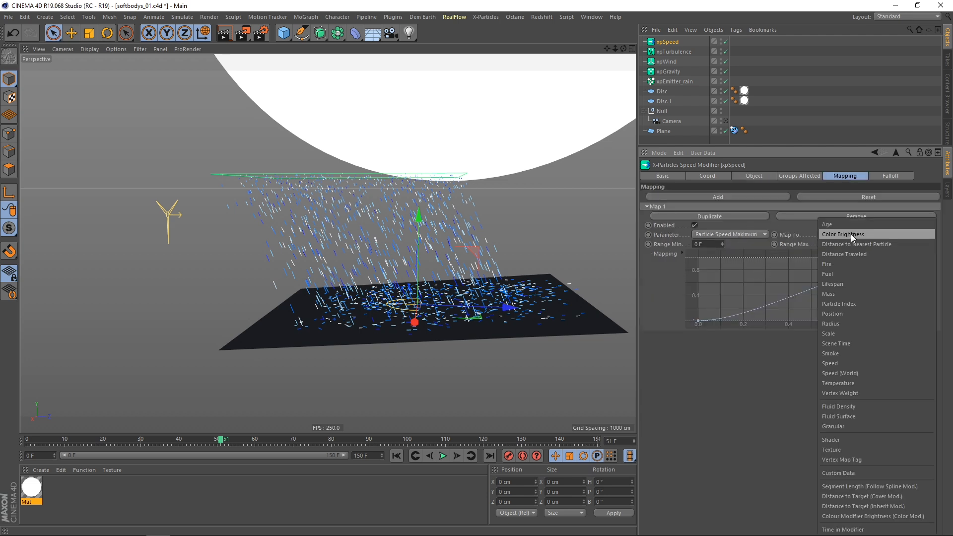
{"action": "left_click", "coordinate": [836, 323]}
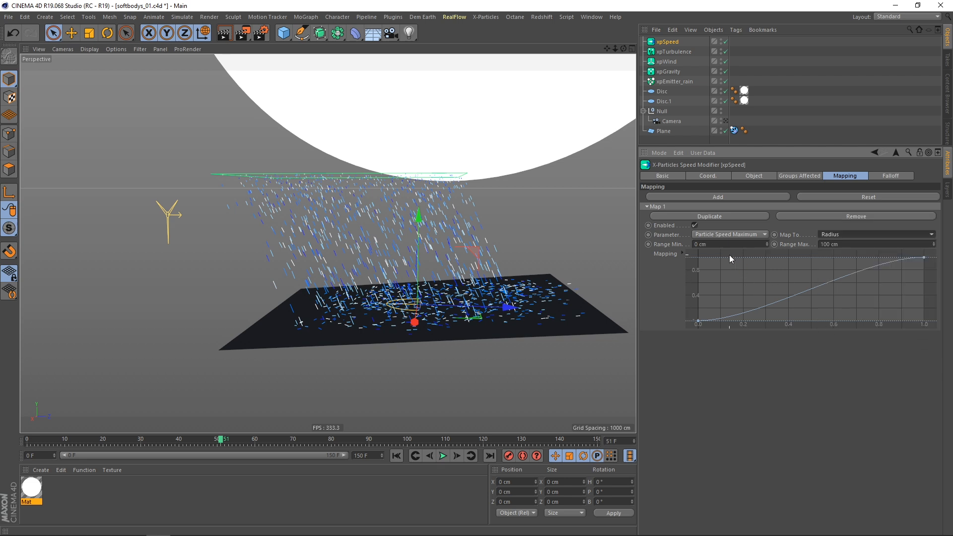
- Set the speed mapping's radius range from 0.04 cm to 0.3 cm
{"action": "left_click", "coordinate": [722, 245]}
{"action": "type", "text": "0,04"}
{"action": "key", "text": "Return"}
{"action": "type", "text": "0,3"}
{"action": "key", "text": "Return"}
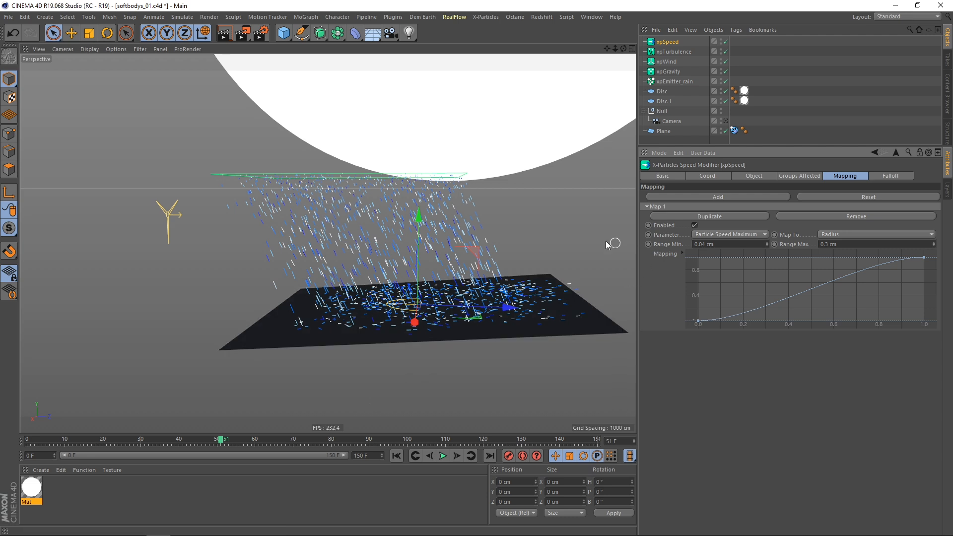
- Replay the simulation to check the falling speeds, and review the speed modifier's maximum speed and radius mapping
{"action": "left_click", "coordinate": [396, 456]}
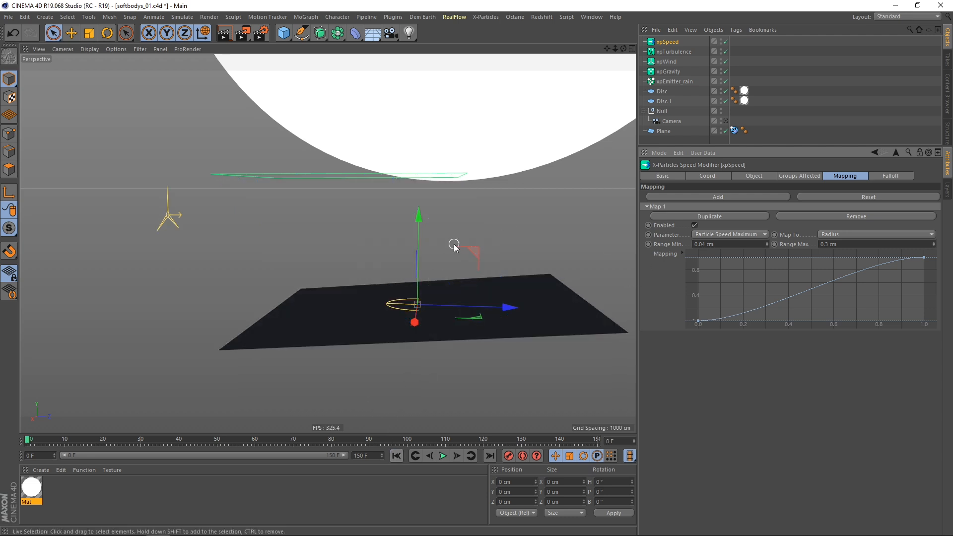
{"action": "left_click", "coordinate": [443, 456]}
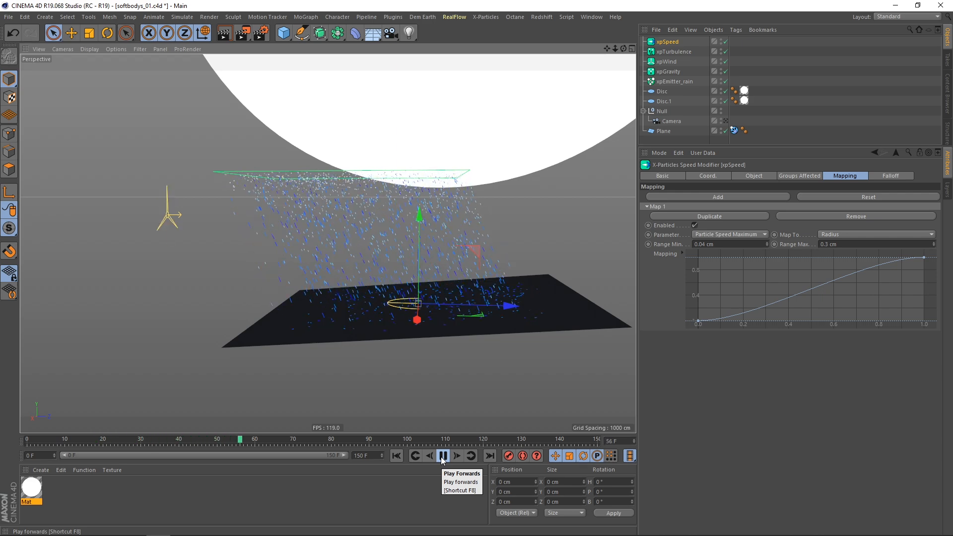
{"action": "left_click", "coordinate": [443, 456]}
{"action": "left_click_drag", "start_coordinate": [381, 317], "coordinate": [373, 317], "text": "alt"}
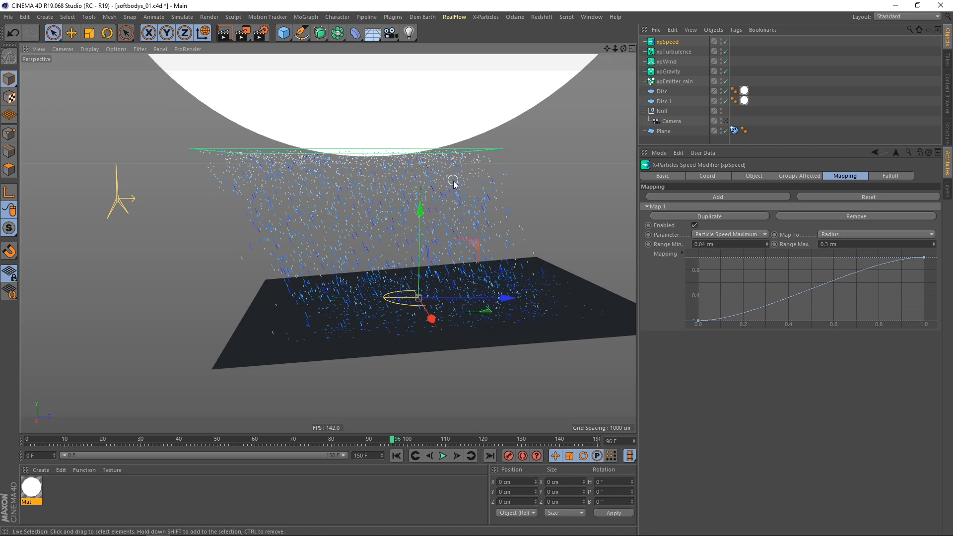
{"action": "left_click", "coordinate": [754, 176]}
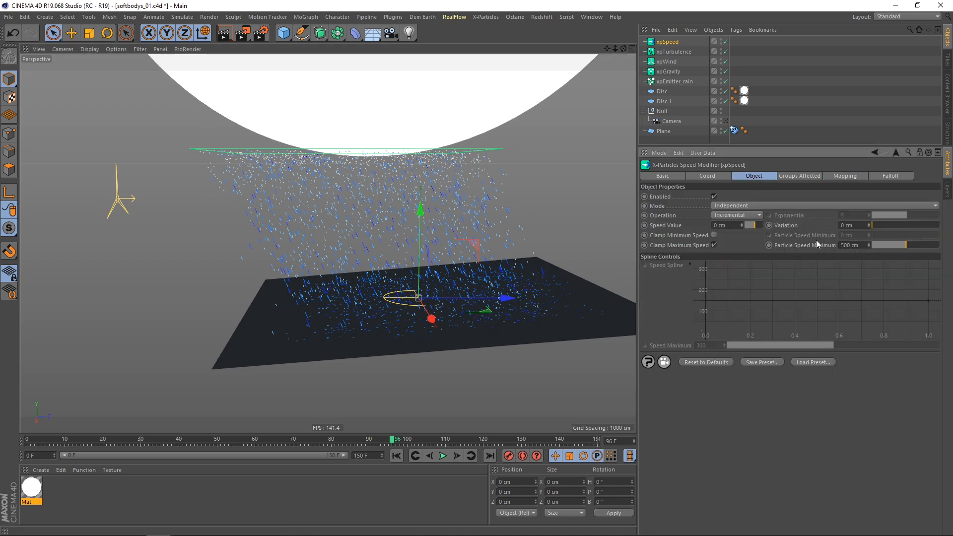
{"action": "left_click", "coordinate": [844, 176]}
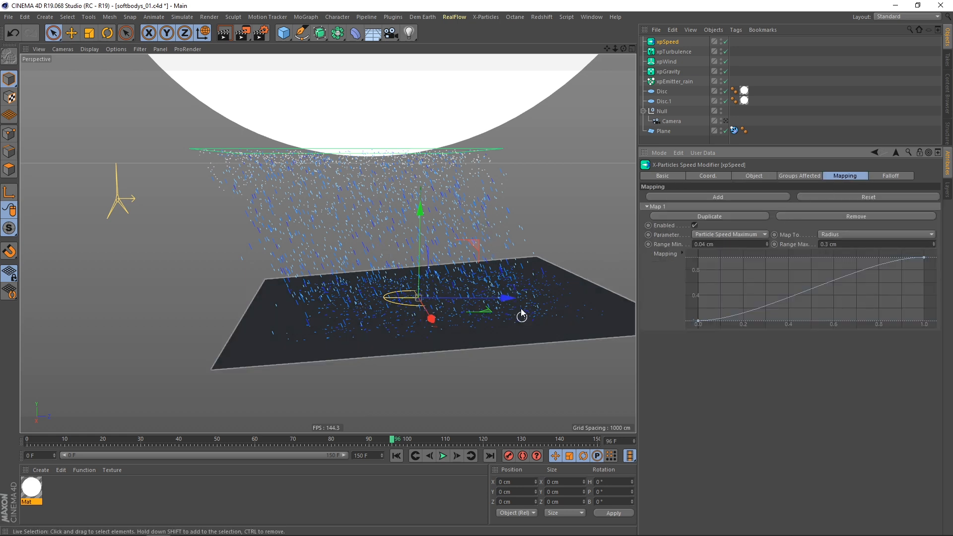
{"action": "left_click", "coordinate": [754, 176]}
{"action": "left_click_drag", "start_coordinate": [547, 293], "coordinate": [505, 274], "text": "alt"}
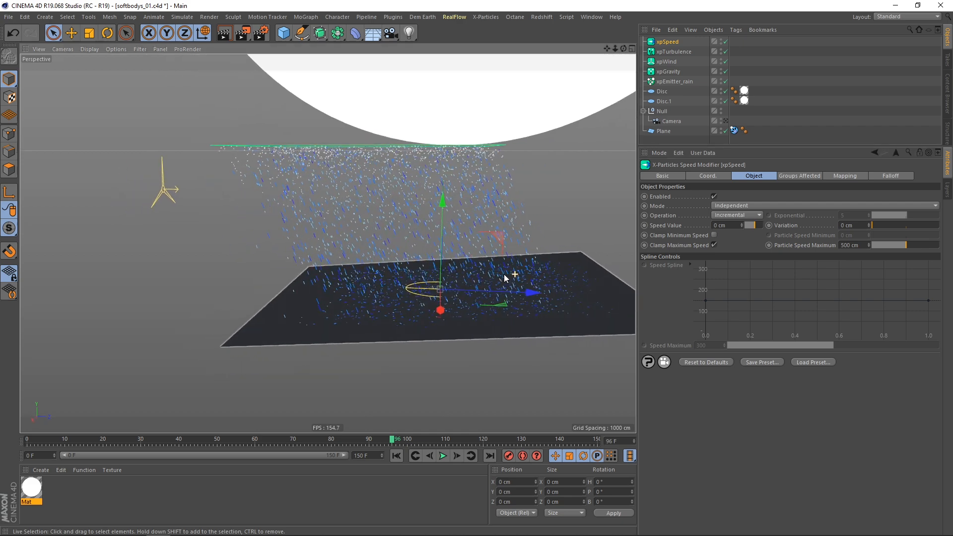
{"action": "left_click", "coordinate": [436, 458]}
{"action": "left_click", "coordinate": [443, 456]}
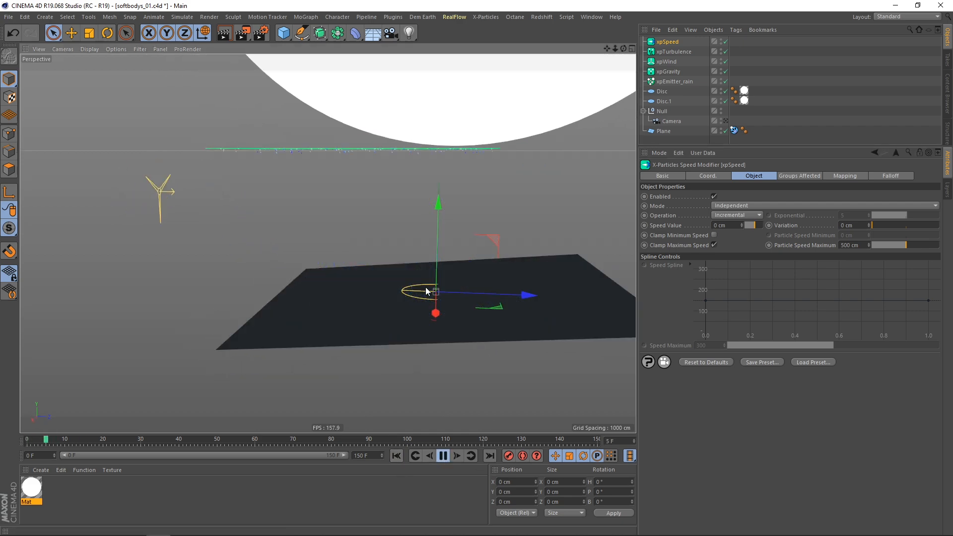
{"action": "left_click_drag", "start_coordinate": [357, 322], "coordinate": [341, 322], "text": "alt"}
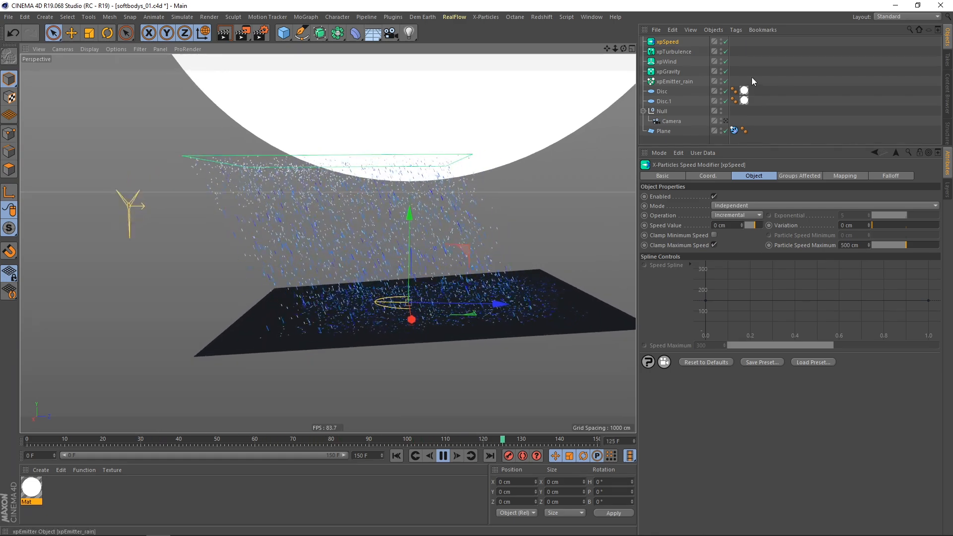
- Raise the rain emitter's birthrate to 10000, then pause the simulation and inspect the dense rain up close
{"action": "left_click", "coordinate": [686, 81]}
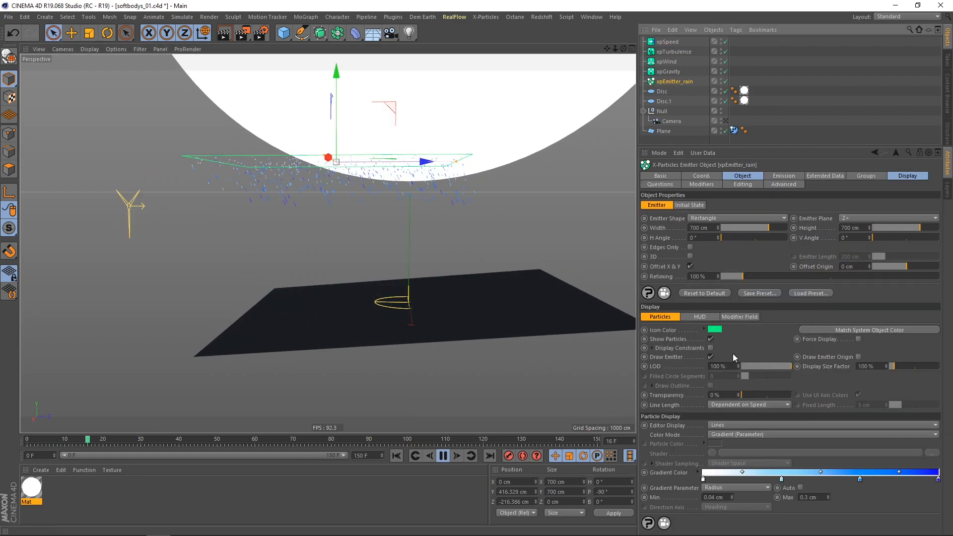
{"action": "left_click", "coordinate": [774, 176]}
{"action": "type", "text": "0"}
{"action": "key", "text": "Return"}
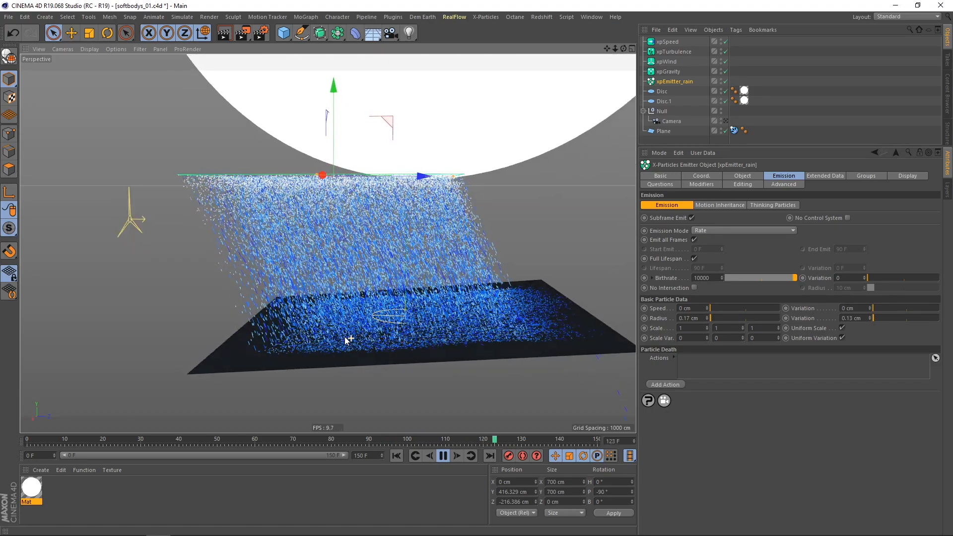
{"action": "left_click", "coordinate": [443, 461]}
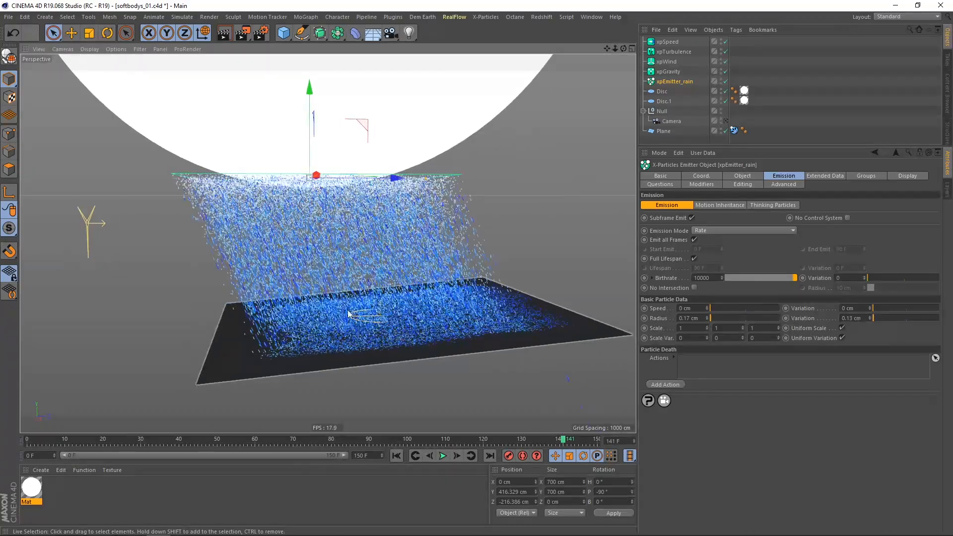
{"action": "scroll", "coordinate": [373, 348], "scroll_direction": "up", "scroll_amount": 5}
{"action": "left_click_drag", "start_coordinate": [290, 325], "coordinate": [366, 330], "text": "alt"}
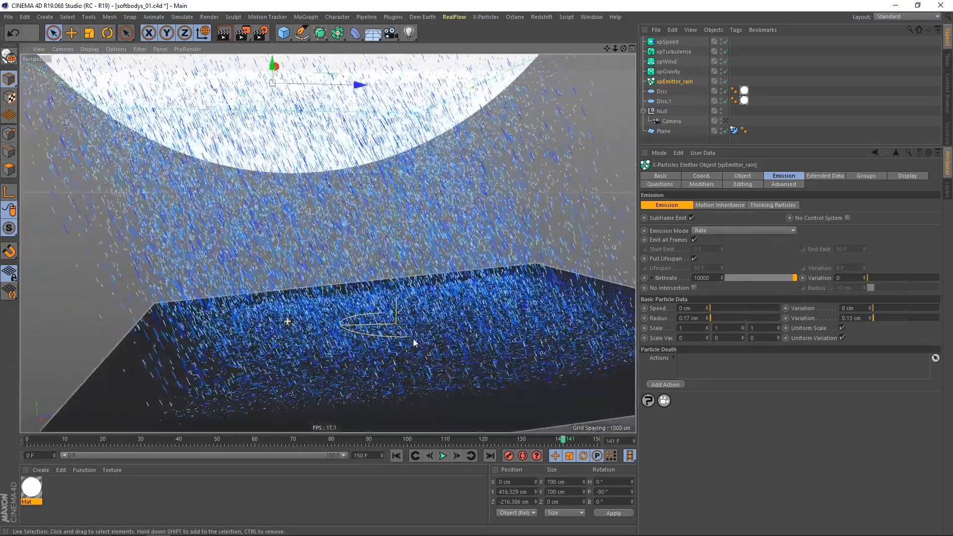
- Reduce the rain emitter's birthrate to 3000 and replay the simulation to check the rain density
{"action": "left_click_drag", "start_coordinate": [445, 338], "coordinate": [397, 347], "text": "alt"}
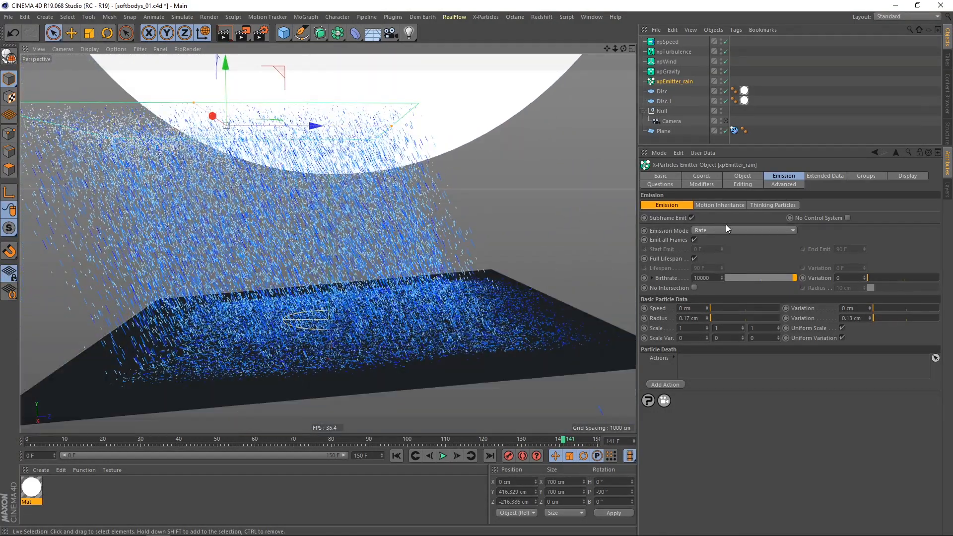
{"action": "left_click_drag", "start_coordinate": [715, 278], "coordinate": [686, 282]}
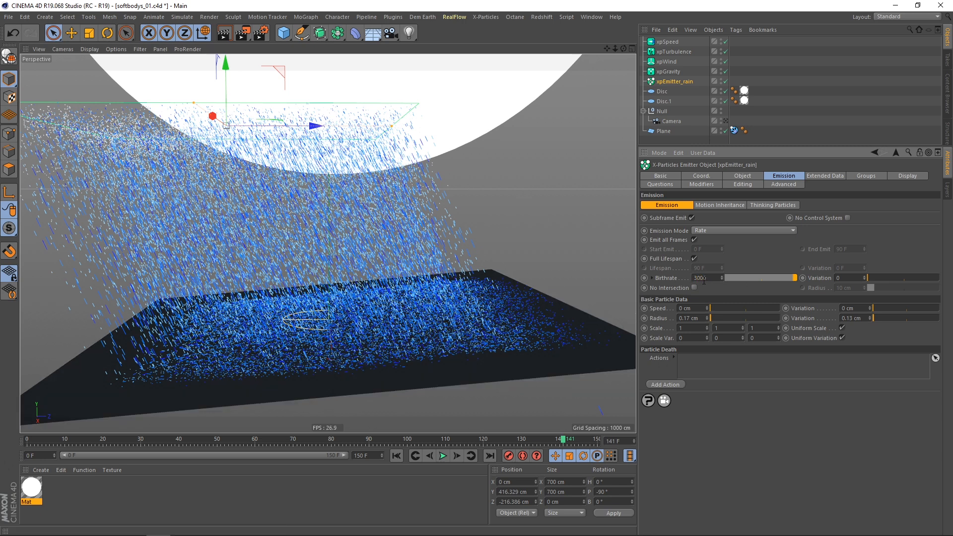
{"action": "left_click", "coordinate": [396, 456]}
{"action": "left_click", "coordinate": [442, 456]}
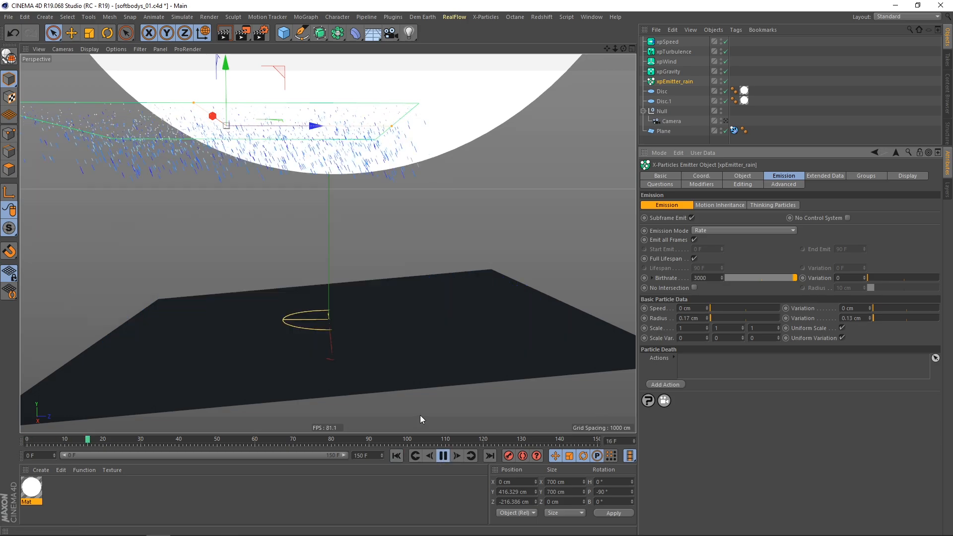
{"action": "left_click", "coordinate": [441, 456]}
{"action": "mouse_move", "coordinate": [403, 336]}
{"action": "left_mouse_down", "text": "alt"}
{"action": "mouse_move", "coordinate": [385, 334]}
{"action": "mouse_move", "coordinate": [396, 334]}
{"action": "left_mouse_up", "text": "alt"}
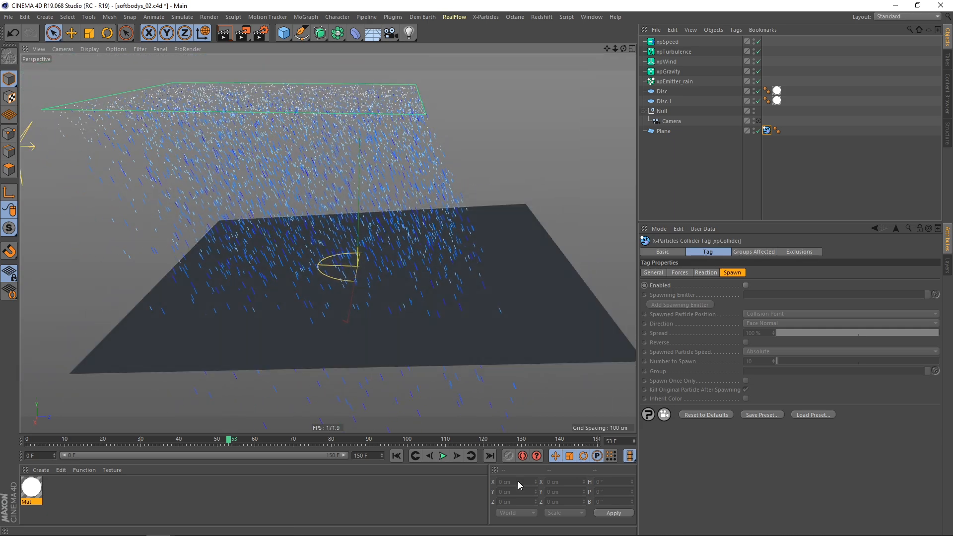
- Replay the simulation, pause it once the rain reaches the plane and inspect the collisions up close
{"action": "left_click", "coordinate": [397, 455]}
{"action": "left_click", "coordinate": [442, 456]}
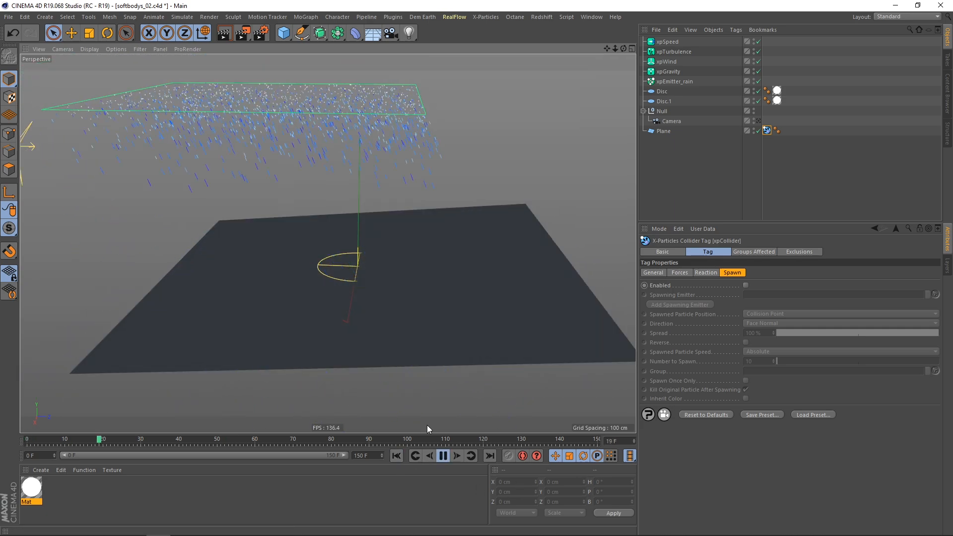
{"action": "left_click", "coordinate": [443, 456]}
{"action": "right_click_drag", "start_coordinate": [426, 332], "coordinate": [446, 325], "text": "alt"}
{"action": "mouse_move", "coordinate": [448, 307]}
{"action": "left_mouse_down", "text": "alt"}
{"action": "mouse_move", "coordinate": [440, 297]}
{"action": "mouse_move", "coordinate": [443, 320]}
{"action": "mouse_move", "coordinate": [463, 310]}
{"action": "mouse_move", "coordinate": [435, 301]}
{"action": "mouse_move", "coordinate": [458, 320]}
{"action": "mouse_move", "coordinate": [459, 304]}
{"action": "mouse_move", "coordinate": [479, 300]}
{"action": "mouse_move", "coordinate": [448, 309]}
{"action": "mouse_move", "coordinate": [464, 321]}
{"action": "mouse_move", "coordinate": [455, 324]}
{"action": "left_mouse_up", "text": "alt"}
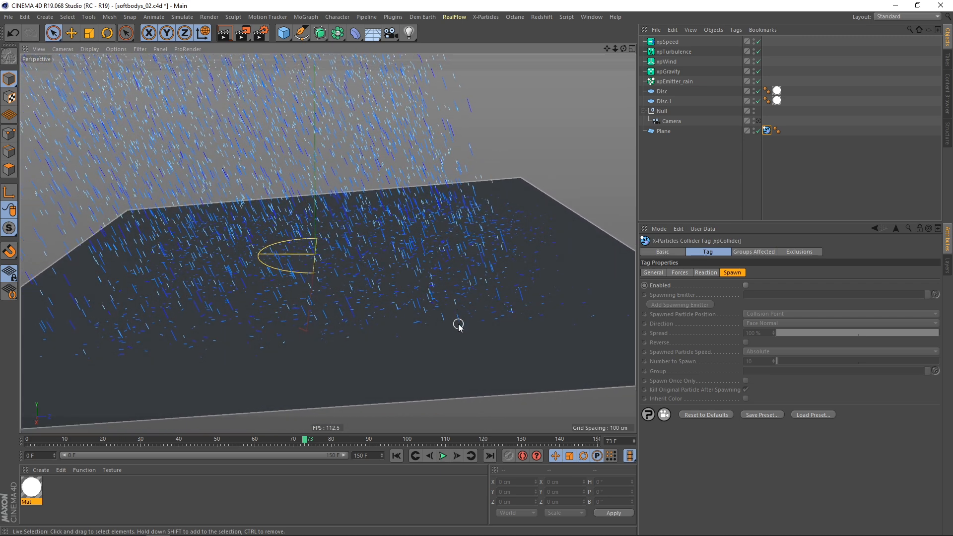
{"action": "left_click_drag", "start_coordinate": [441, 296], "coordinate": [426, 317], "text": "alt"}
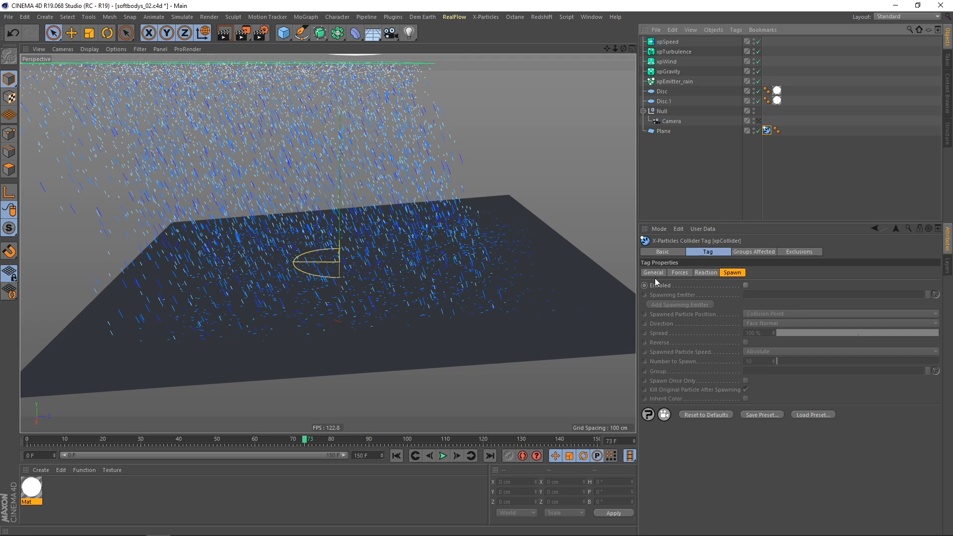
- Enable spawning in the plane's collider tag, add a spawning emitter and rename it xpEmitter_Spawning_splash
{"action": "left_click", "coordinate": [746, 285]}
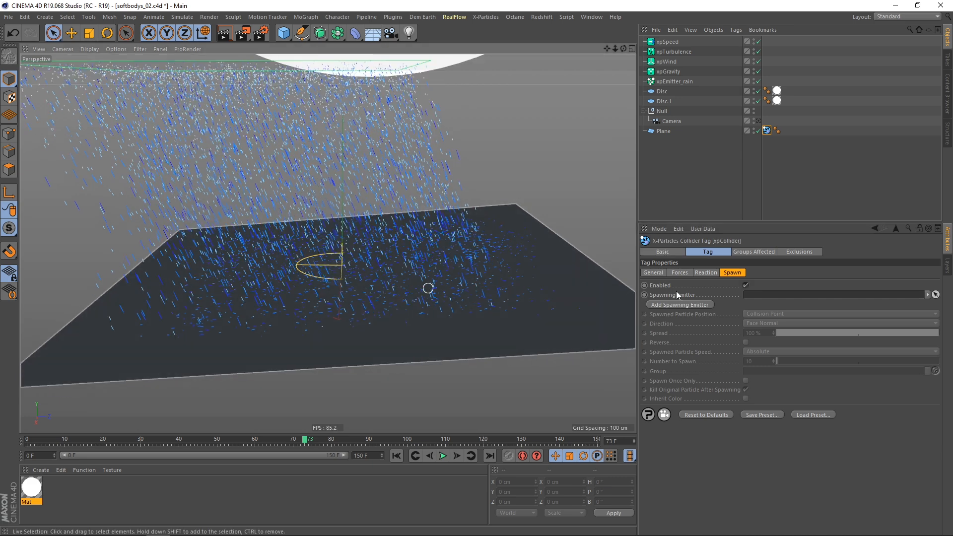
{"action": "left_click", "coordinate": [679, 302]}
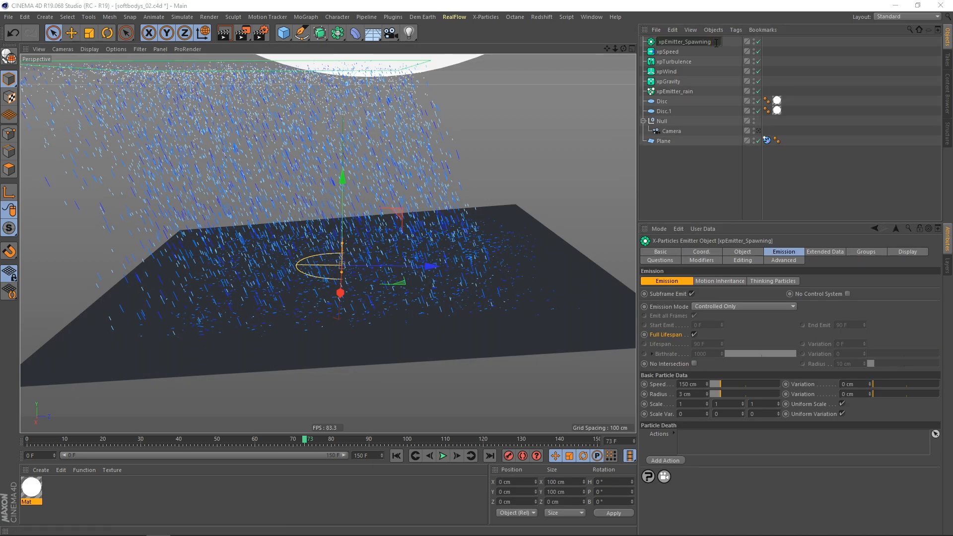
{"action": "key", "text": "Return"}
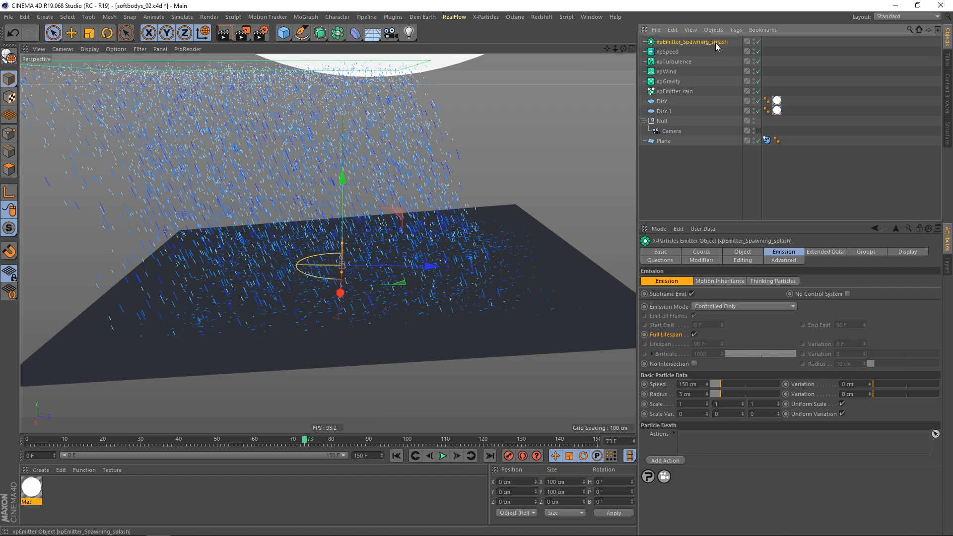
- Review the spawned particle position and direction options in the plane's collider tag
{"action": "left_click", "coordinate": [767, 141]}
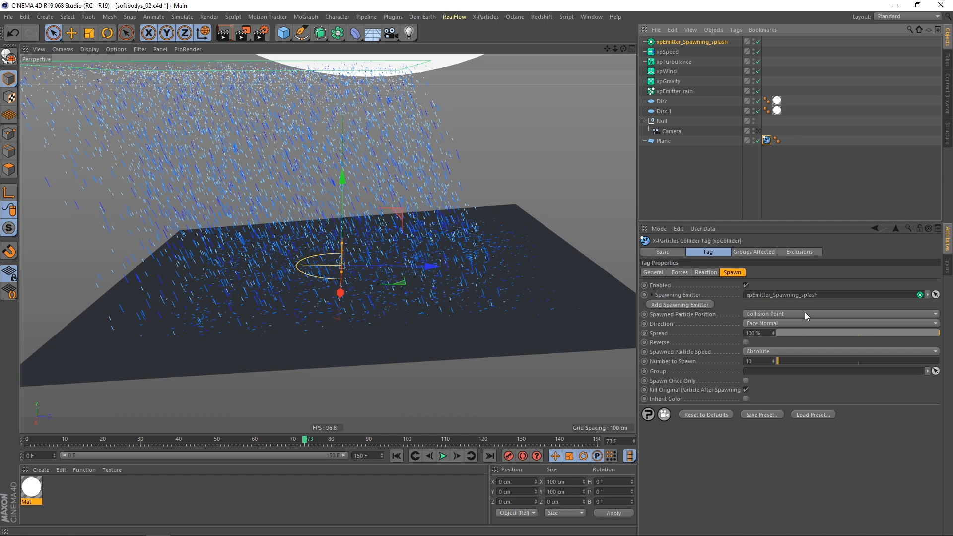
{"action": "left_click", "coordinate": [782, 314]}
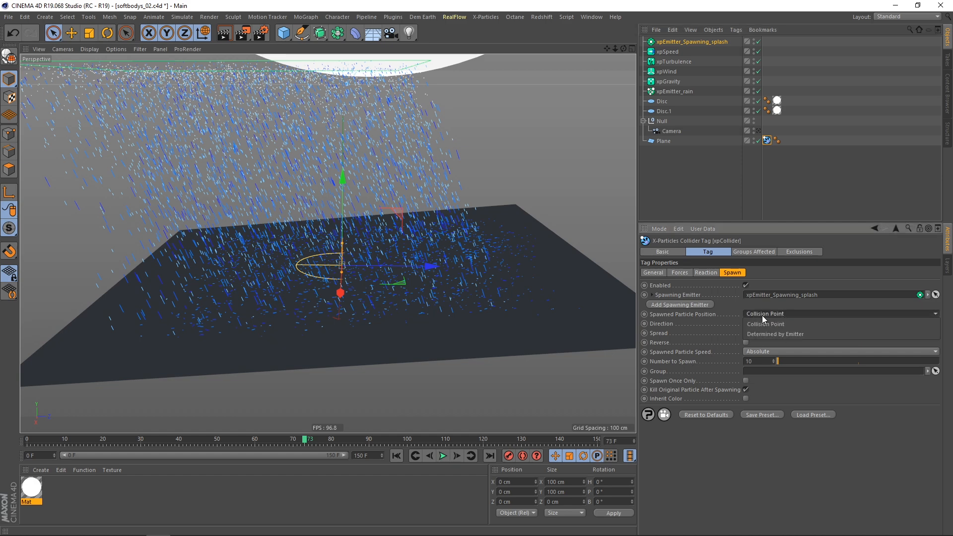
{"action": "left_click", "coordinate": [770, 313]}
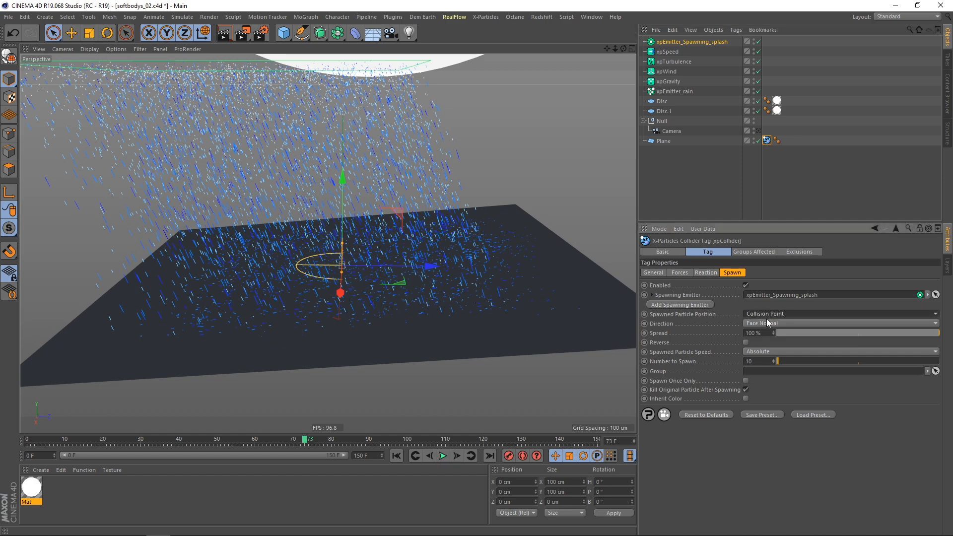
{"action": "left_click", "coordinate": [768, 323]}
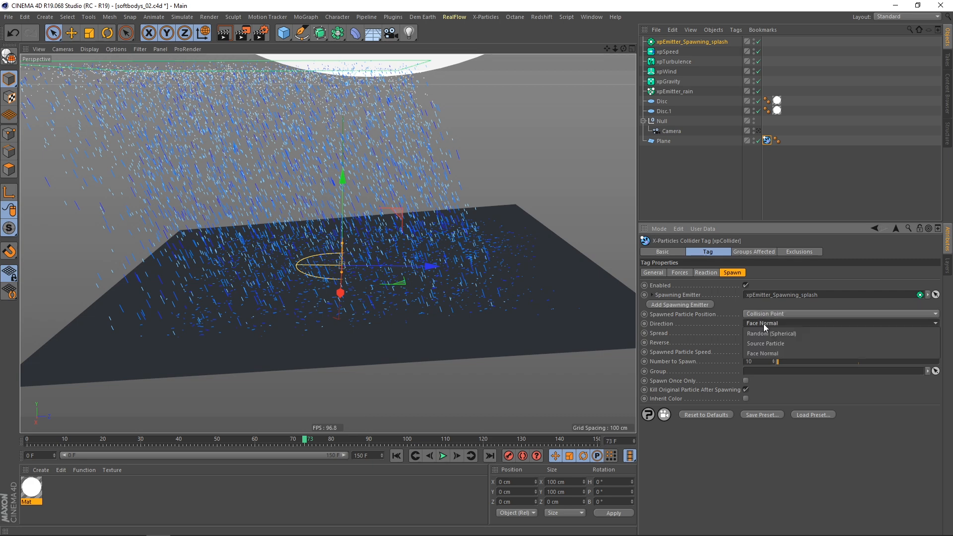
{"action": "left_click", "coordinate": [744, 305]}
{"action": "scroll", "coordinate": [437, 312], "scroll_direction": "up", "scroll_amount": 3}
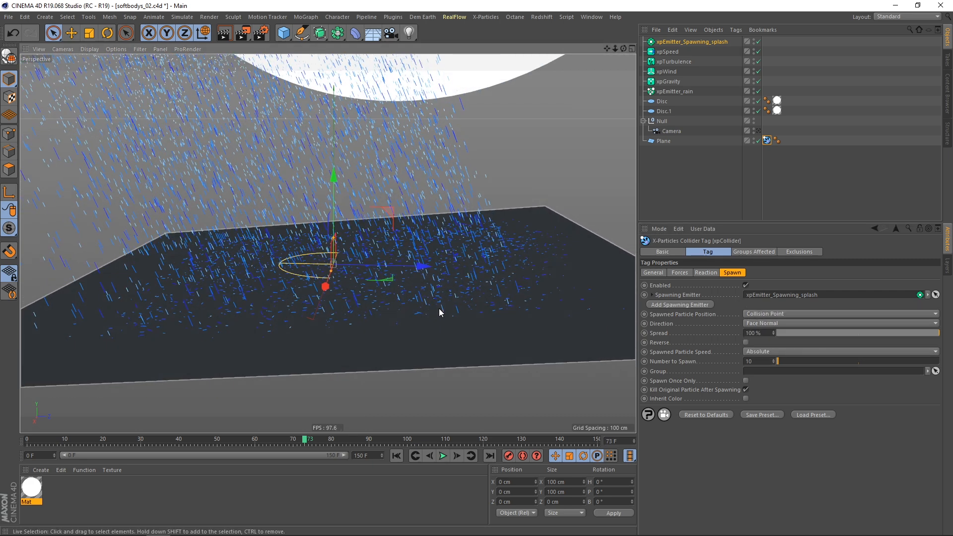
- Try a spawn spread of 0% on the plane's collider and replay the simulation
{"action": "double_click", "coordinate": [759, 333]}
{"action": "type", "text": "0"}
{"action": "key", "text": "Return"}
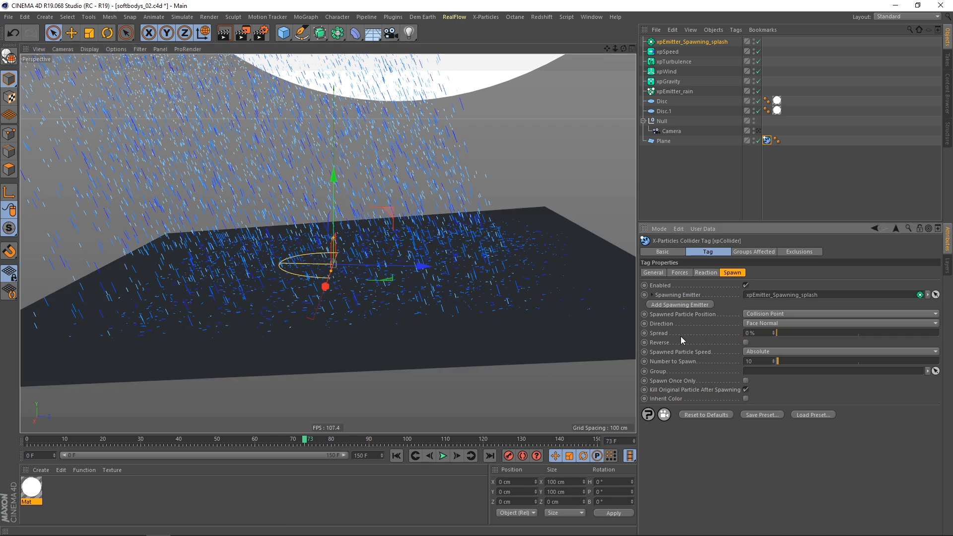
{"action": "left_click", "coordinate": [397, 455]}
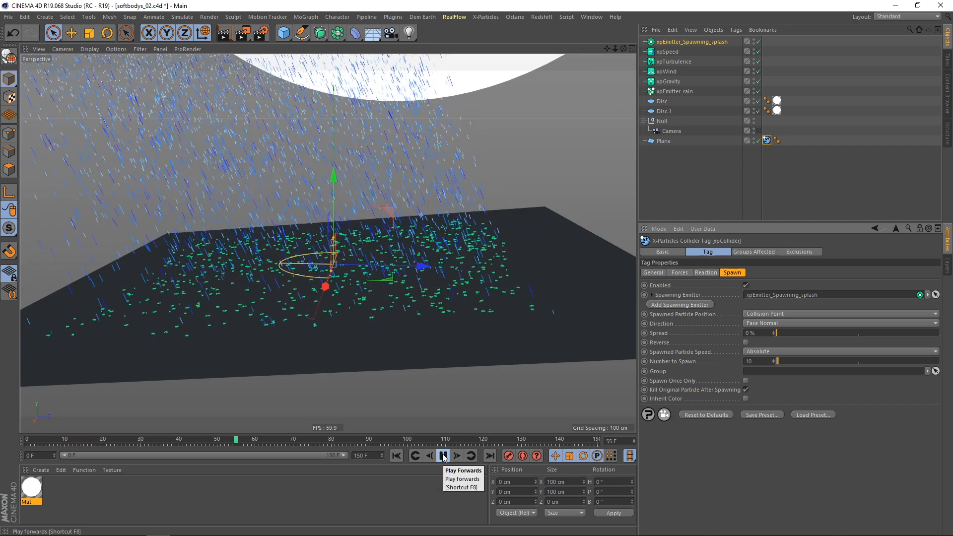
- Set the collider's spawn spread to 100% and replay the simulation to inspect the splash particles
{"action": "type", "text": "100"}
{"action": "key", "text": "Return"}
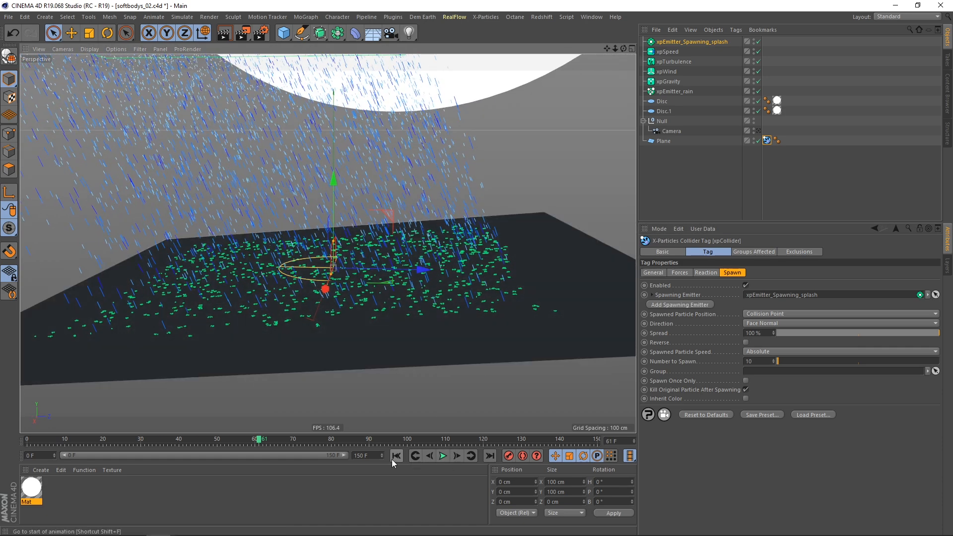
{"action": "left_click", "coordinate": [393, 458]}
{"action": "left_click", "coordinate": [444, 455]}
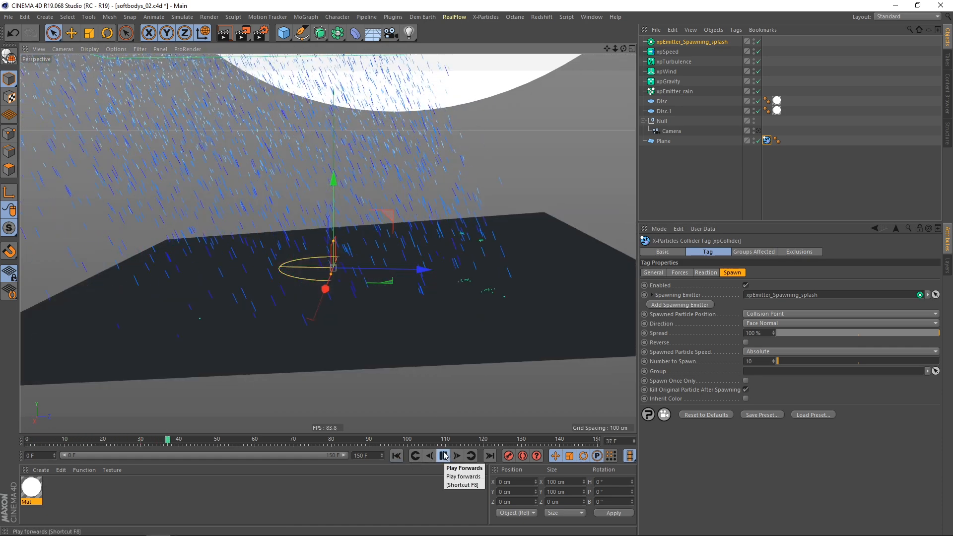
{"action": "left_click", "coordinate": [443, 456]}
{"action": "scroll", "coordinate": [471, 303], "scroll_direction": "up", "scroll_amount": 3}
{"action": "scroll", "coordinate": [475, 315], "scroll_direction": "down", "scroll_amount": 1}
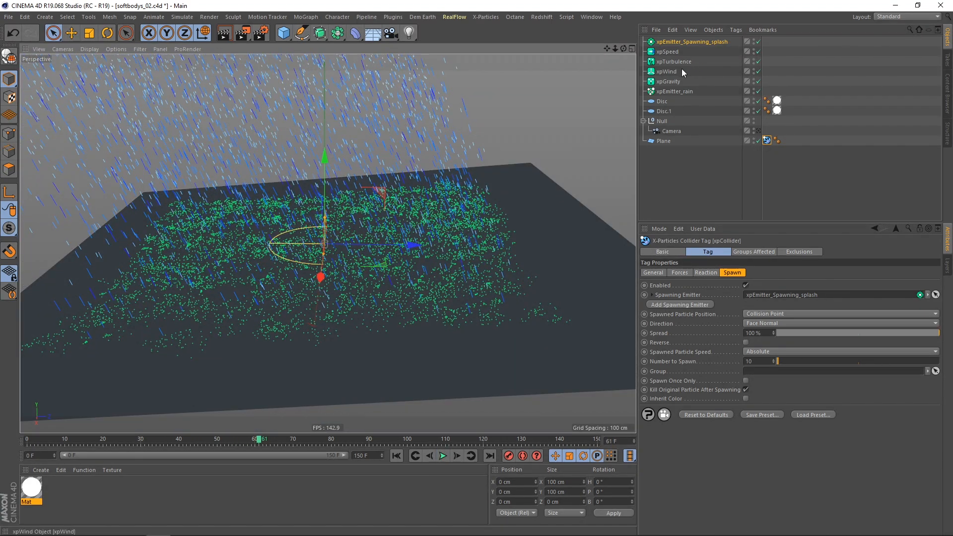
- Display the splash emitter's particles as white lines and replay the simulation
{"action": "left_click", "coordinate": [694, 42]}
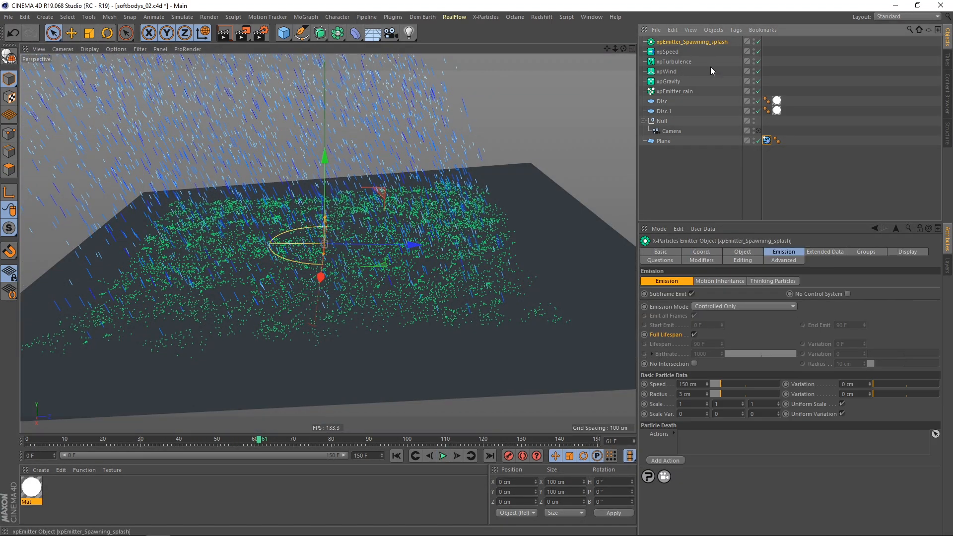
{"action": "left_click", "coordinate": [904, 252]}
{"action": "left_click", "coordinate": [720, 389]}
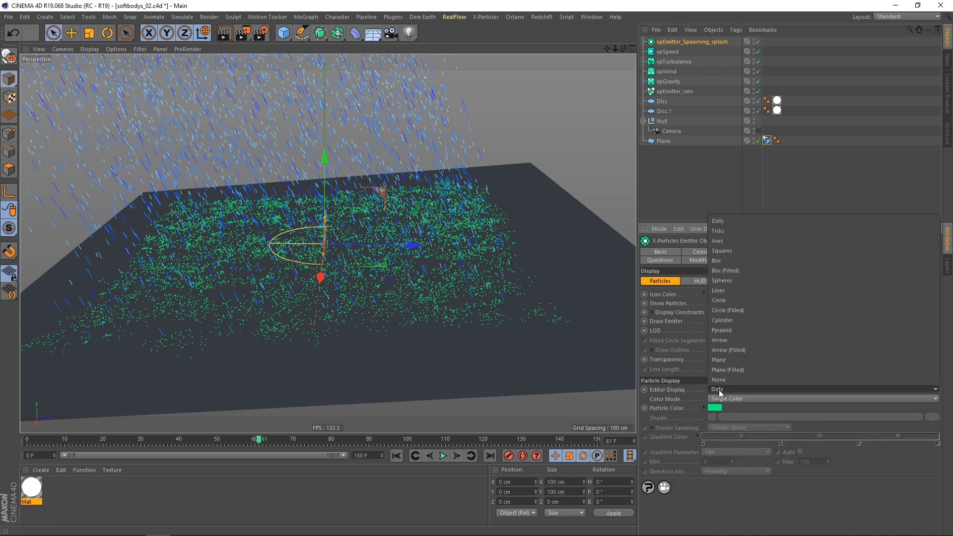
{"action": "left_click", "coordinate": [728, 294]}
{"action": "left_click", "coordinate": [715, 407]}
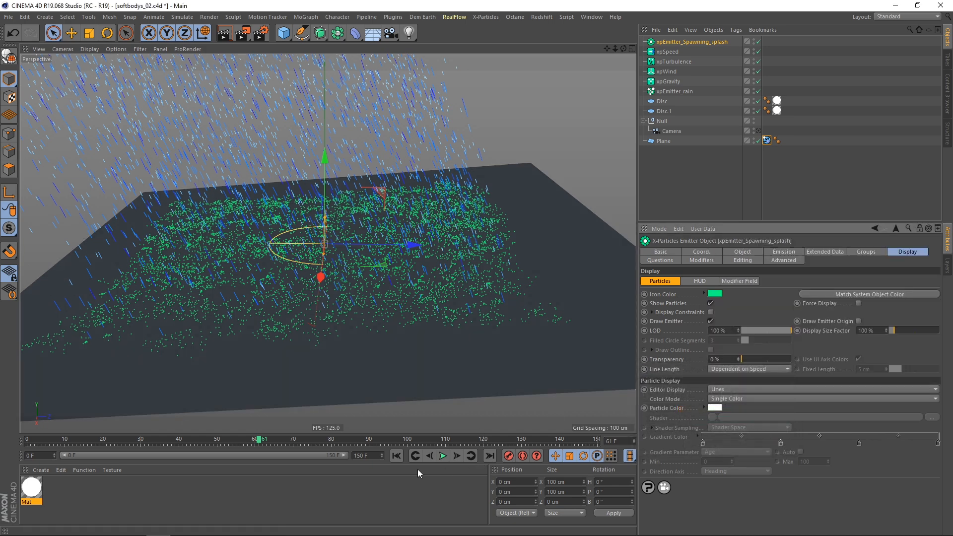
{"action": "left_click", "coordinate": [396, 455]}
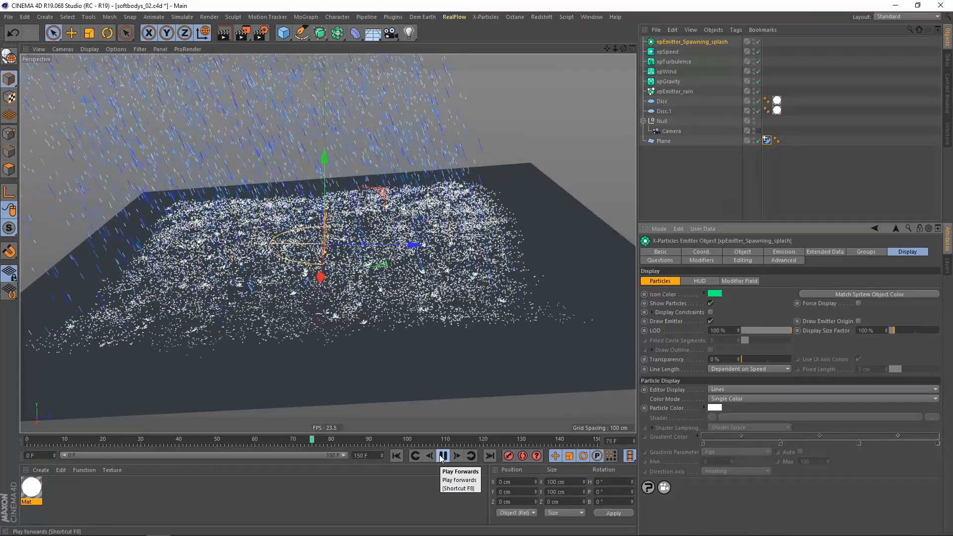
{"action": "left_click", "coordinate": [443, 456]}
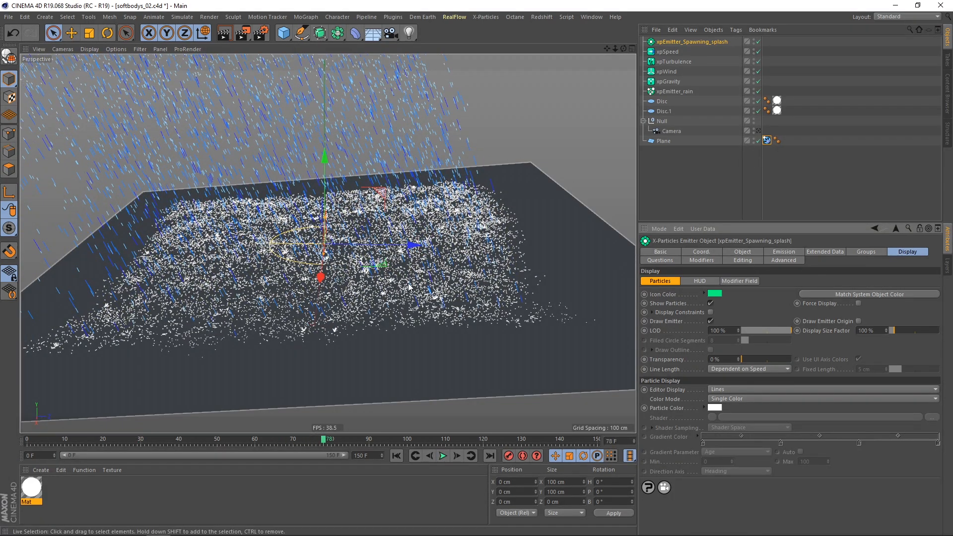
- Turn off full lifespan for the splash emitter and set its lifespan to 12 F with 5 F variation
{"action": "left_click", "coordinate": [784, 252]}
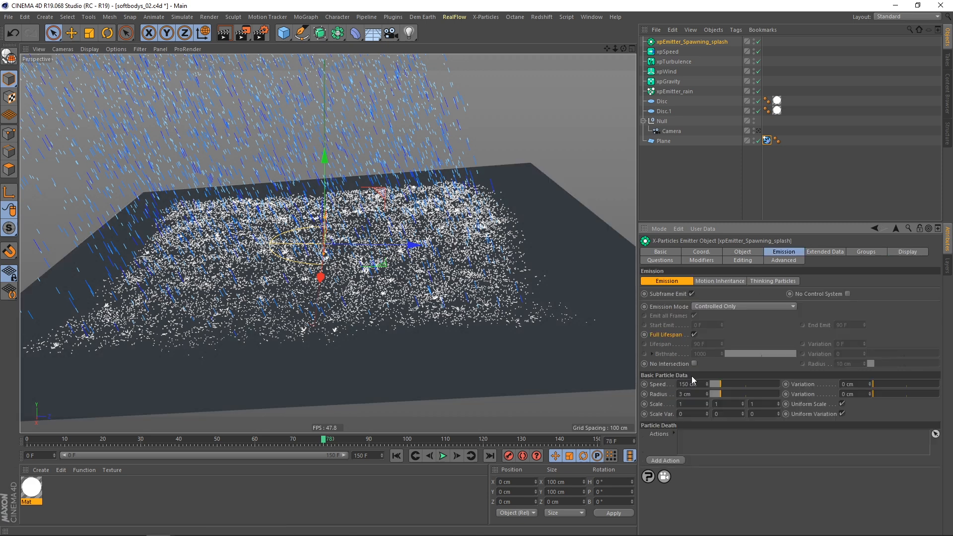
{"action": "left_click", "coordinate": [695, 335]}
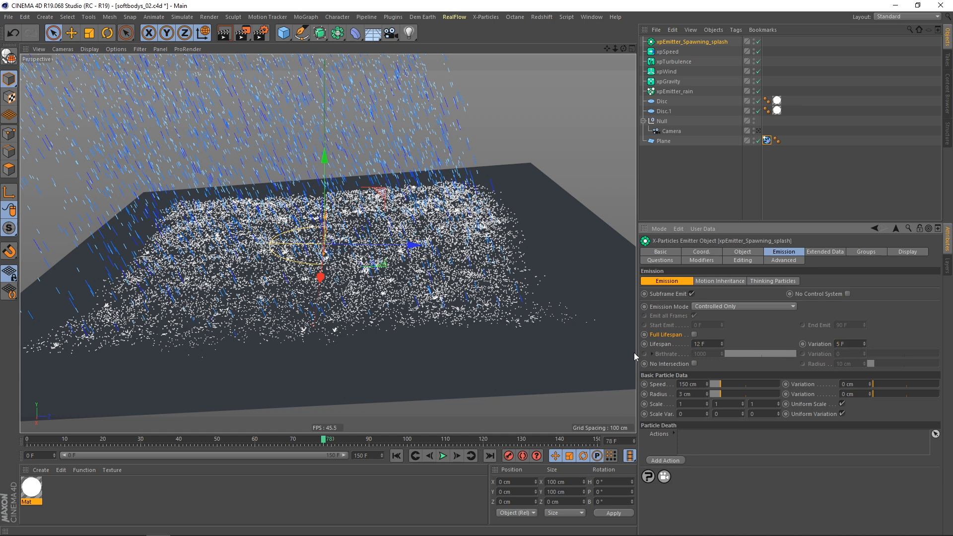
{"action": "left_click_drag", "start_coordinate": [434, 333], "coordinate": [435, 329], "text": "alt"}
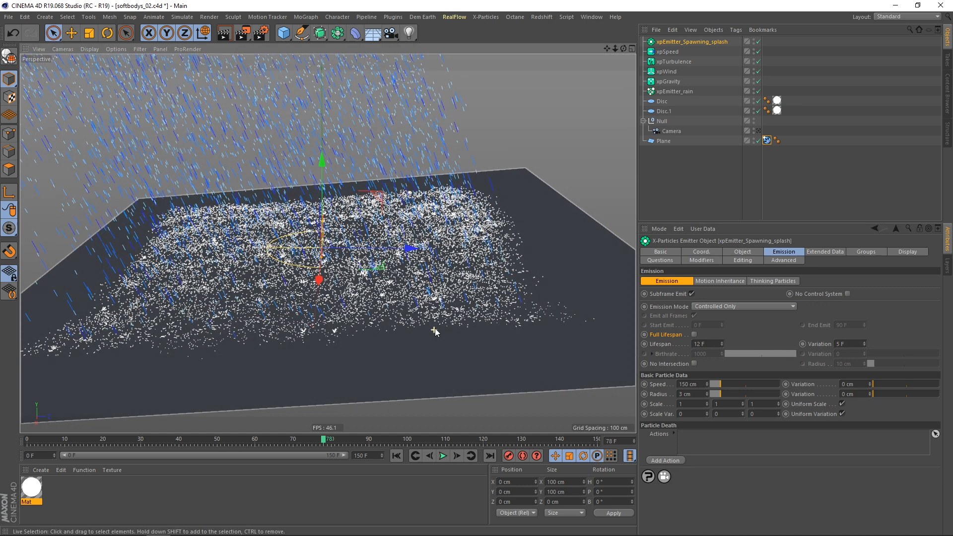
- Give the splash particles a speed variation of 75 cm and a radius of 0.15 cm with 0.125 cm variation
{"action": "left_click", "coordinate": [851, 384]}
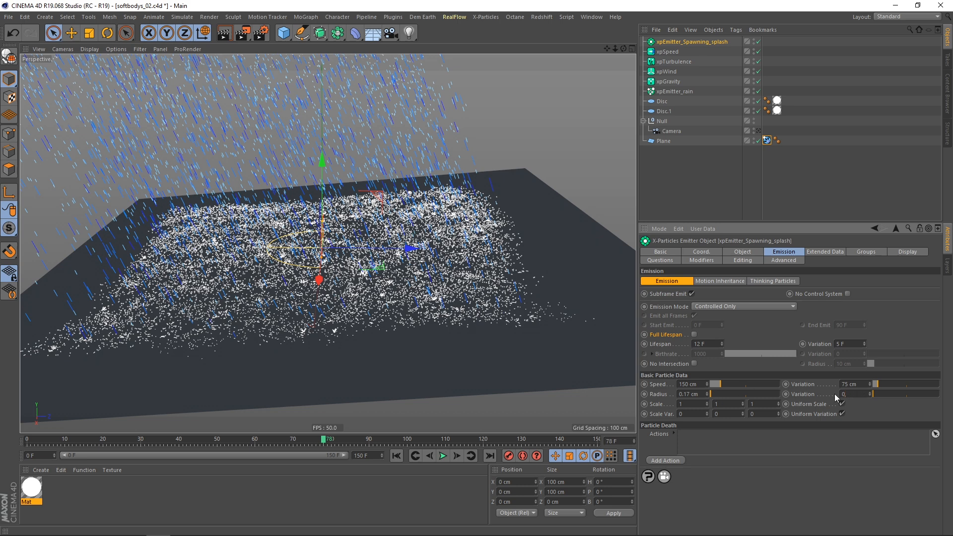
{"action": "type", "text": "0,125"}
{"action": "key", "text": "Return"}
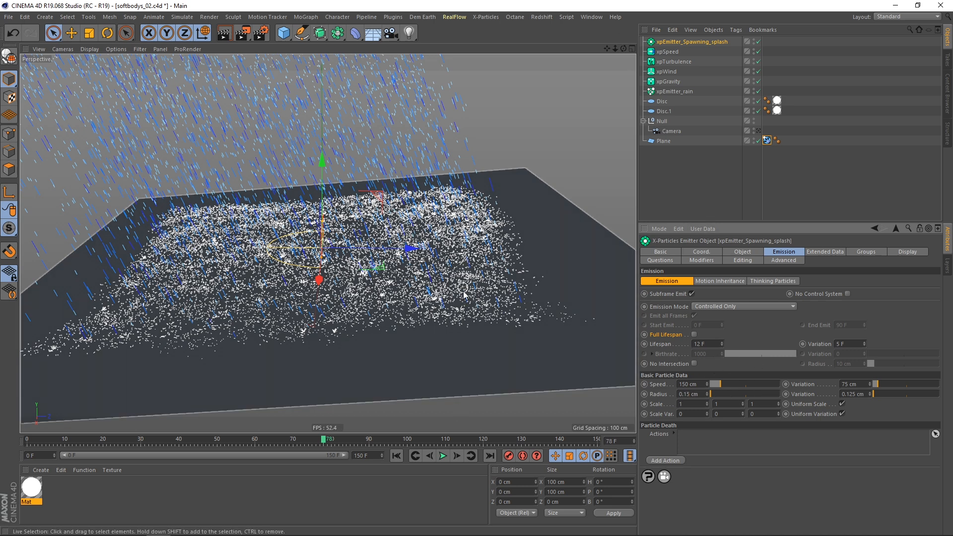
- Replay the simulation and examine the short-lived splashes on the plane from several angles
{"action": "left_click", "coordinate": [397, 455]}
{"action": "left_click", "coordinate": [443, 455]}
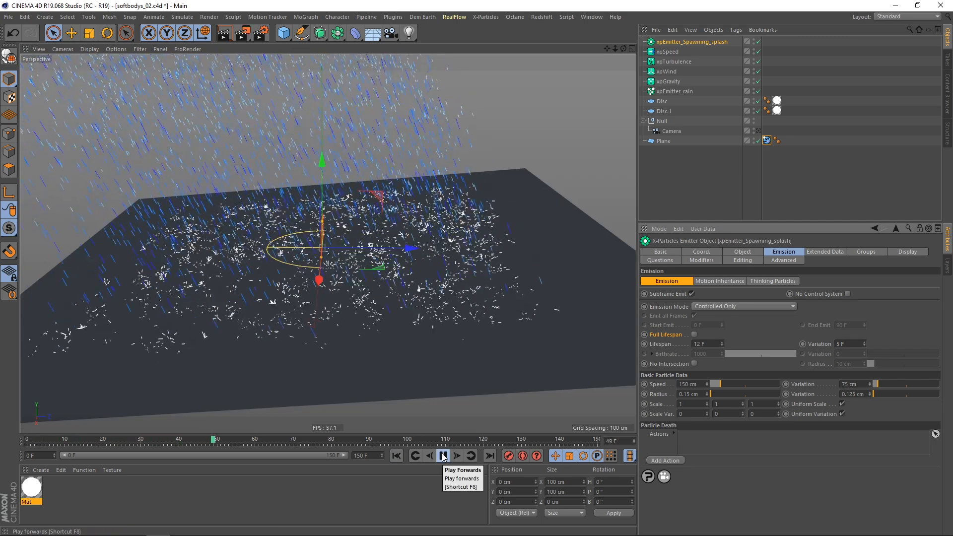
{"action": "left_click_drag", "start_coordinate": [398, 345], "coordinate": [395, 318], "text": "alt"}
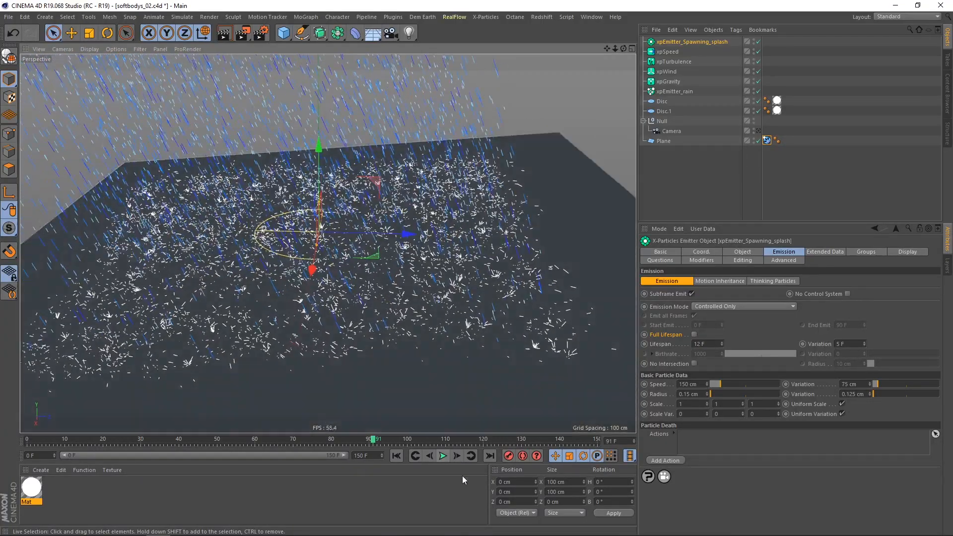
{"action": "left_click", "coordinate": [444, 455]}
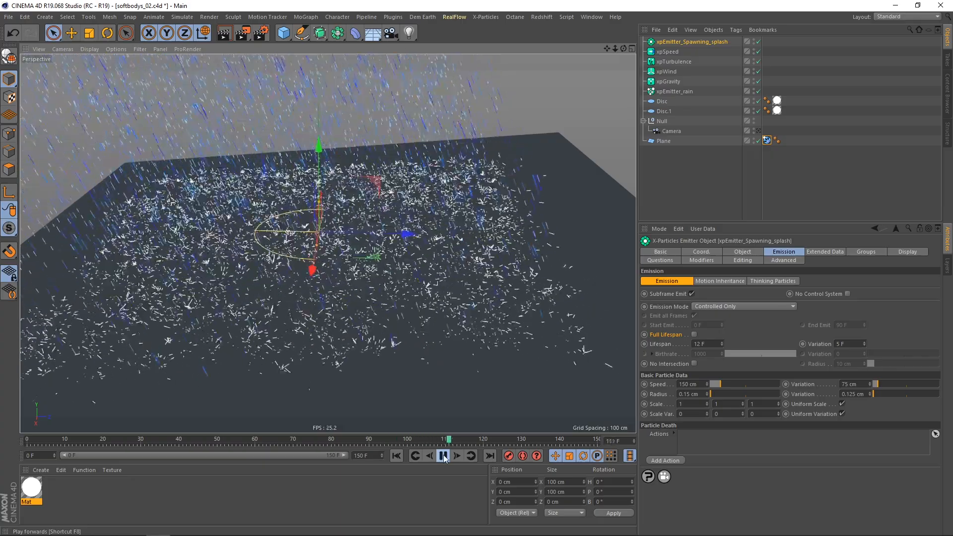
{"action": "left_click_drag", "start_coordinate": [396, 309], "coordinate": [299, 301], "text": "alt"}
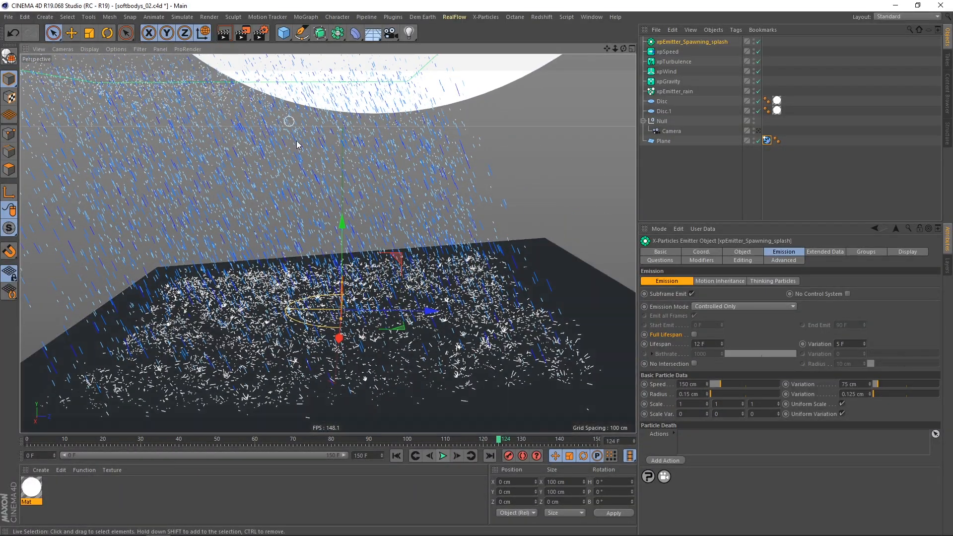
{"action": "left_click_drag", "start_coordinate": [392, 327], "coordinate": [335, 232], "text": "alt"}
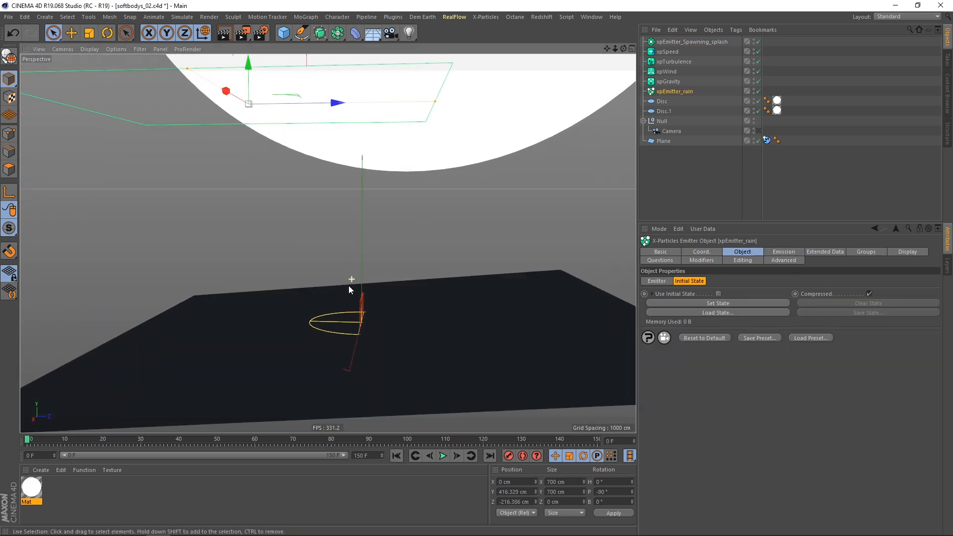
- Play the simulation to frame 60 and store that rain as the rain emitter's initial state
{"action": "left_click_drag", "start_coordinate": [349, 285], "coordinate": [395, 347], "text": "alt"}
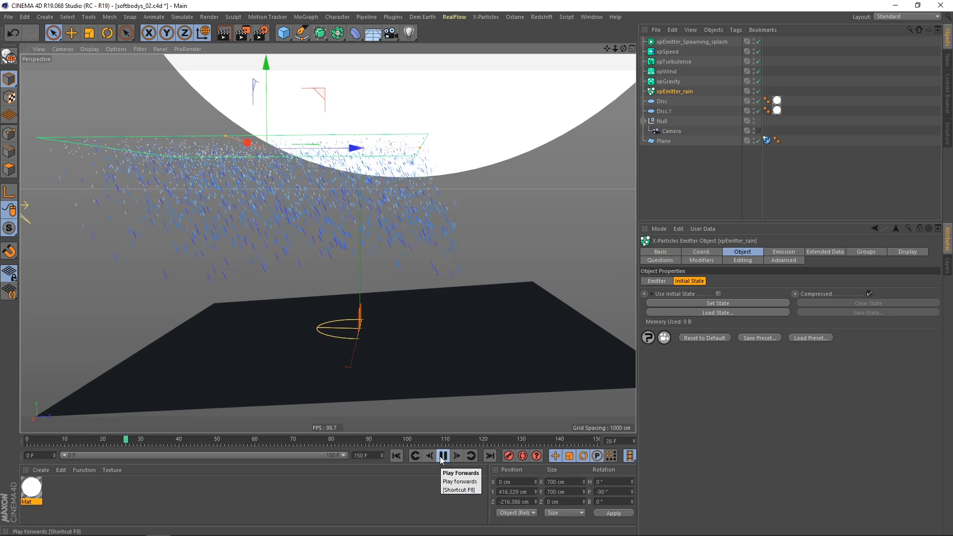
{"action": "left_click", "coordinate": [440, 461]}
{"action": "left_click_drag", "start_coordinate": [402, 358], "coordinate": [425, 342], "text": "alt"}
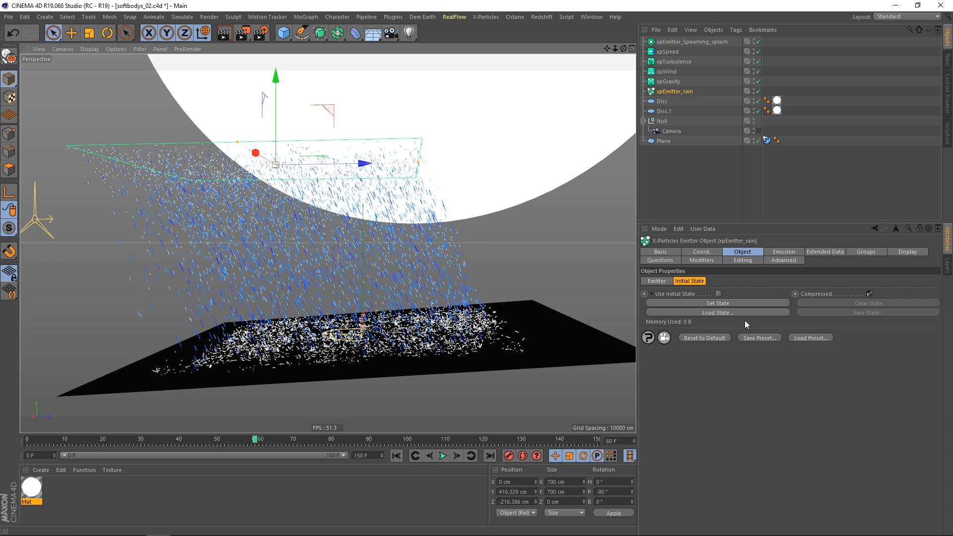
{"action": "left_click", "coordinate": [720, 303]}
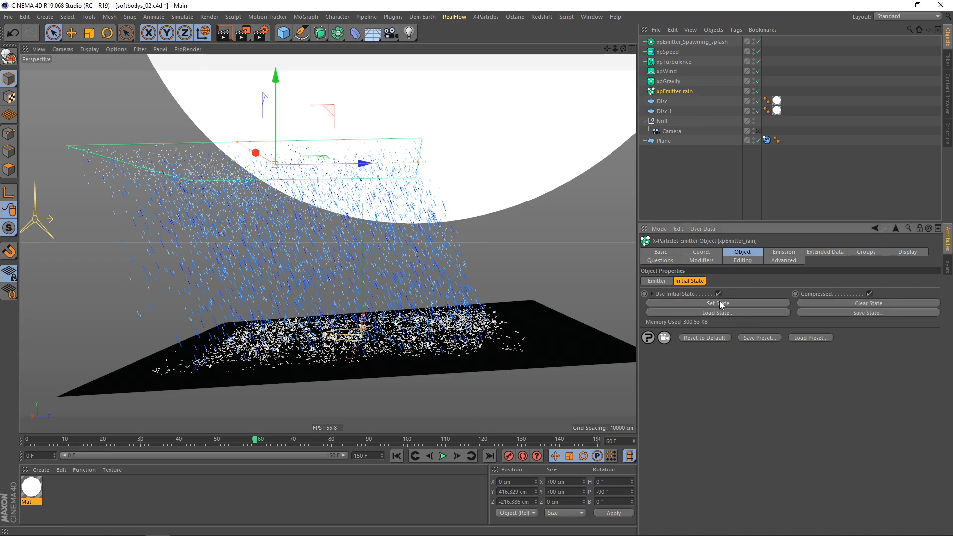
- Replay the simulation from the first frame to check how the rain starts with the stored initial state
{"action": "left_click", "coordinate": [397, 455]}
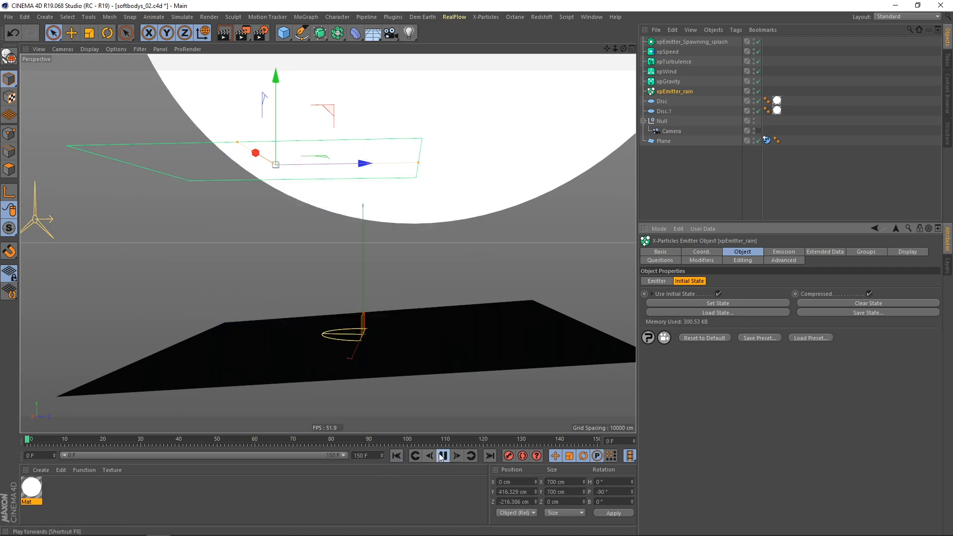
{"action": "left_click", "coordinate": [442, 456]}
{"action": "left_click", "coordinate": [440, 457]}
{"action": "left_click_drag", "start_coordinate": [324, 287], "coordinate": [325, 318], "text": "alt"}
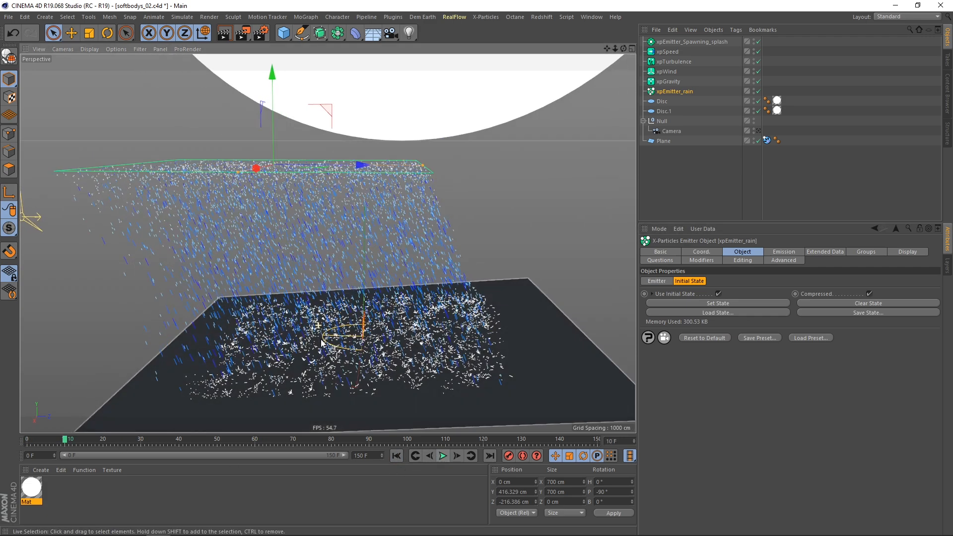
{"action": "left_click", "coordinate": [443, 455]}
{"action": "left_click", "coordinate": [443, 456]}
- Add a sphere raised about 153 cm above the plane and set its radius to 60 cm
{"action": "left_click_drag", "start_coordinate": [378, 410], "coordinate": [358, 357], "text": "alt"}
{"action": "scroll", "coordinate": [362, 365], "scroll_direction": "up", "scroll_amount": 4}
{"action": "right_click_drag", "start_coordinate": [385, 334], "coordinate": [364, 342], "text": "alt"}
{"action": "left_click_drag", "start_coordinate": [283, 33], "coordinate": [440, 67]}
{"action": "left_click_drag", "start_coordinate": [387, 312], "coordinate": [377, 194], "text": "alt"}
{"action": "double_click", "coordinate": [701, 273]}
{"action": "type", "text": "60"}
{"action": "key", "text": "Return"}
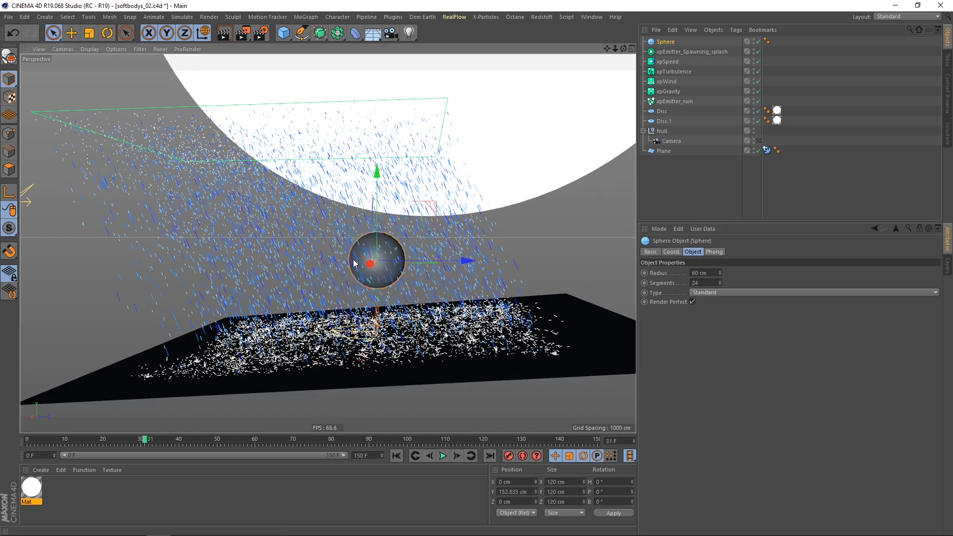
- Set the sphere's radius to 40 cm and move it to about Y 115 cm and Z -46 cm
{"action": "left_click_drag", "start_coordinate": [361, 265], "coordinate": [382, 245], "text": "alt"}
{"action": "double_click", "coordinate": [701, 273]}
{"action": "type", "text": "40"}
{"action": "key", "text": "Return"}
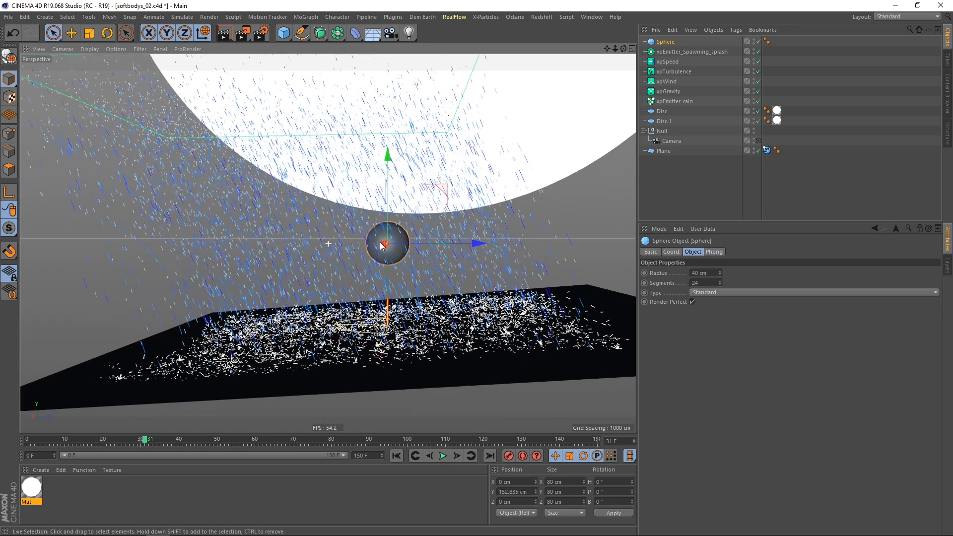
{"action": "left_click_drag", "start_coordinate": [441, 195], "coordinate": [413, 235]}
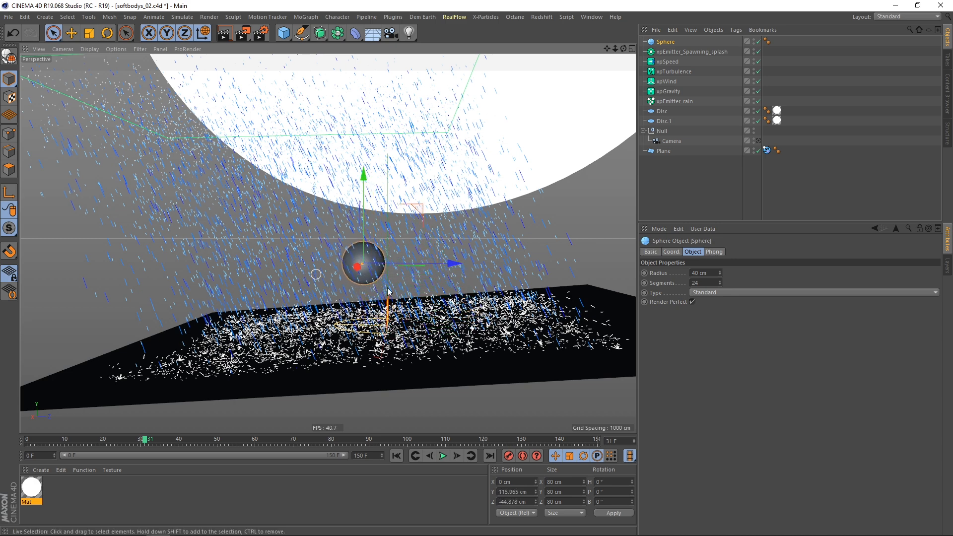
{"action": "left_click_drag", "start_coordinate": [365, 278], "coordinate": [367, 273], "text": "alt"}
{"action": "right_click_drag", "start_coordinate": [367, 273], "coordinate": [383, 262], "text": "alt"}
{"action": "left_click_drag", "start_coordinate": [372, 276], "coordinate": [374, 278], "text": "alt"}
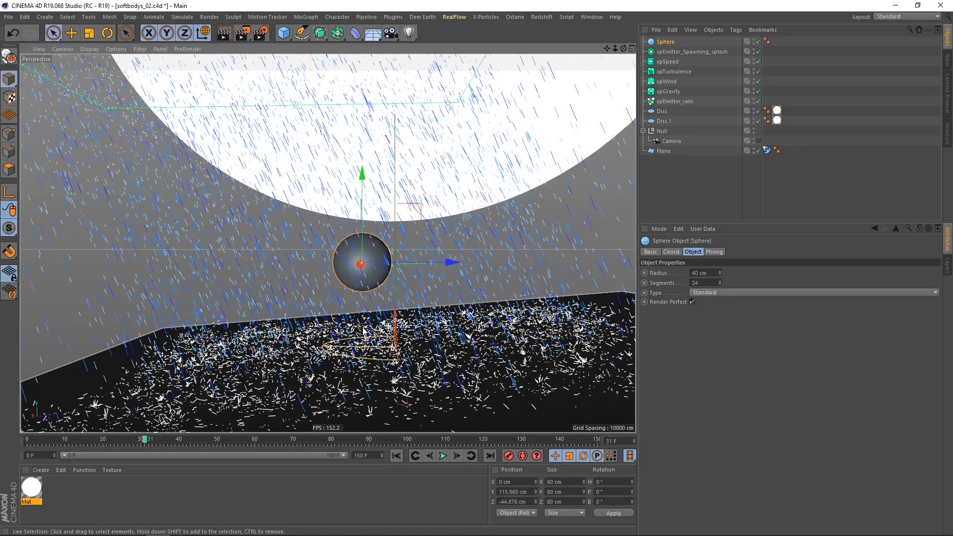
{"action": "mouse_move", "coordinate": [417, 212]}
{"action": "left_mouse_down"}
{"action": "mouse_move", "coordinate": [413, 203]}
{"action": "mouse_move", "coordinate": [445, 290]}
{"action": "mouse_move", "coordinate": [418, 219]}
{"action": "left_mouse_up"}
- Disable the sphere and keyframe the rain emitter's Retiming at 100% on frame 10
{"action": "left_click", "coordinate": [759, 41]}
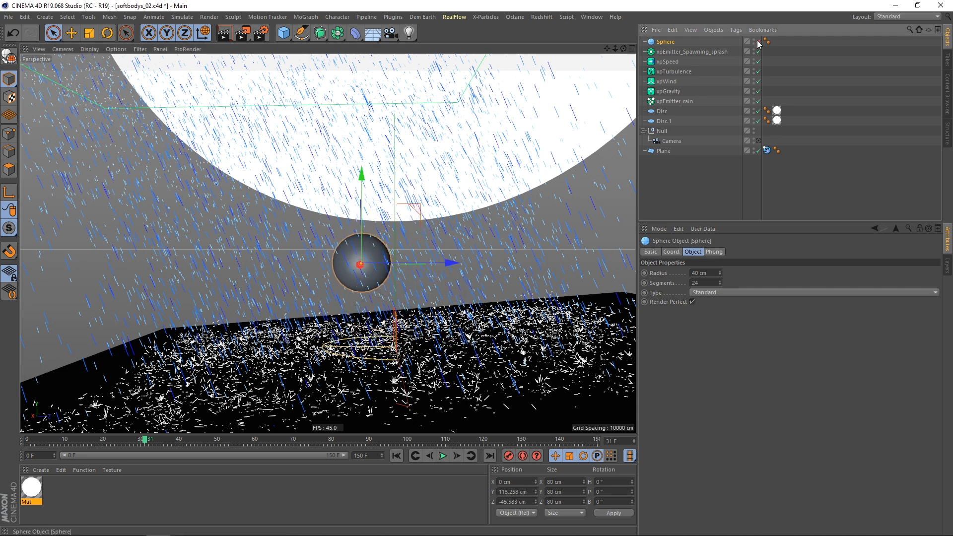
{"action": "left_click", "coordinate": [676, 102]}
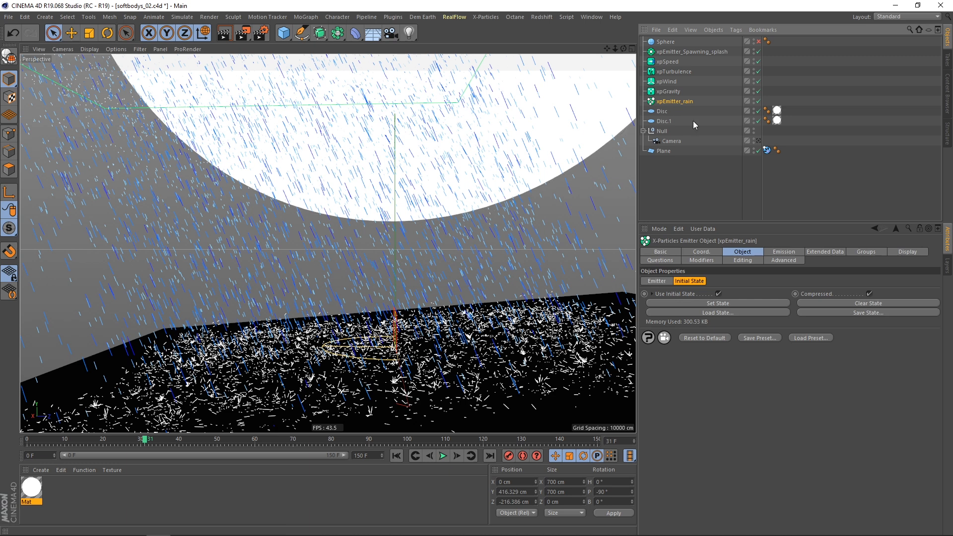
{"action": "left_click", "coordinate": [779, 252]}
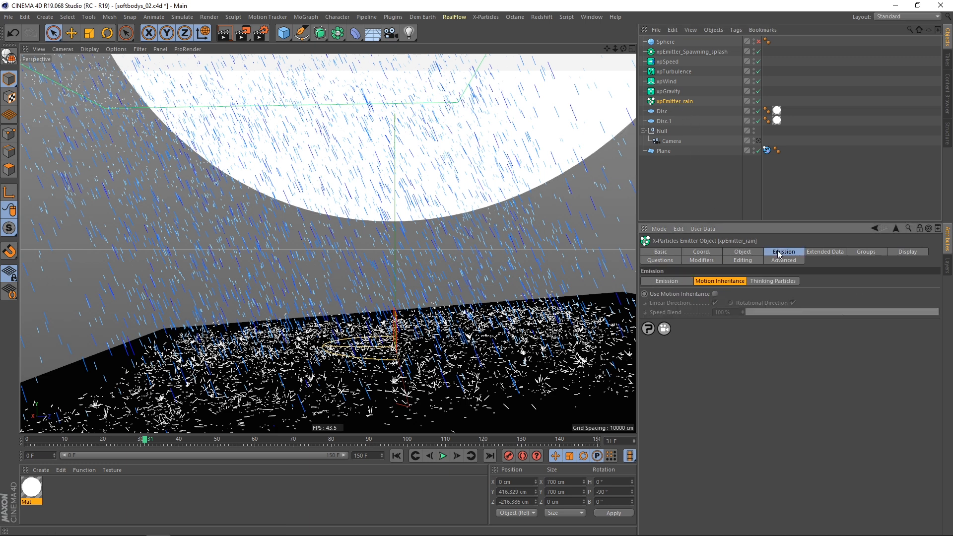
{"action": "left_click", "coordinate": [747, 252]}
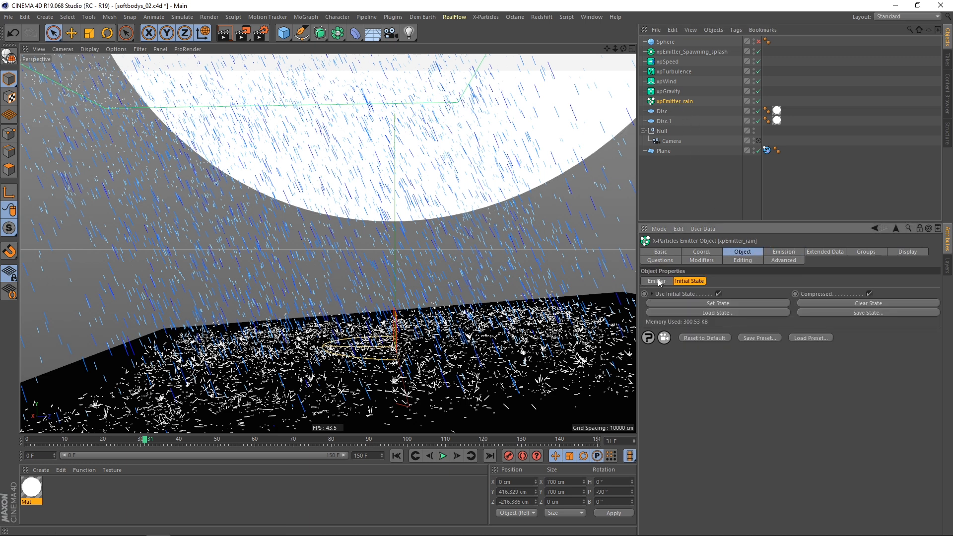
{"action": "left_click", "coordinate": [658, 281]}
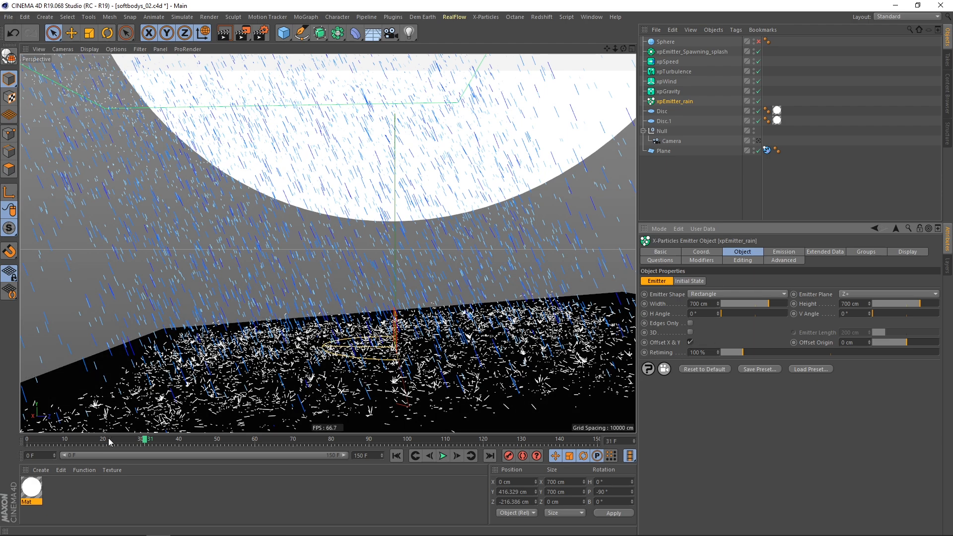
{"action": "left_click", "coordinate": [69, 442]}
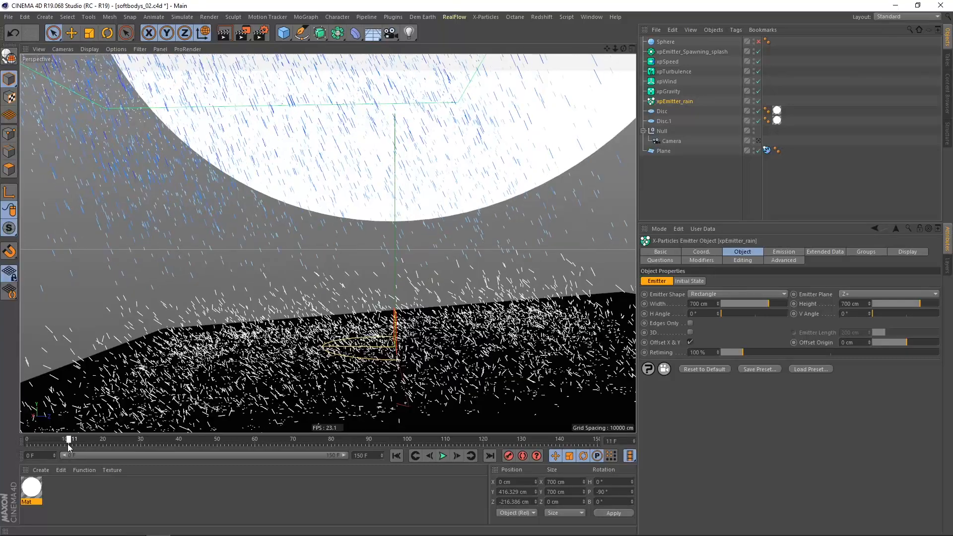
{"action": "left_click", "coordinate": [65, 444]}
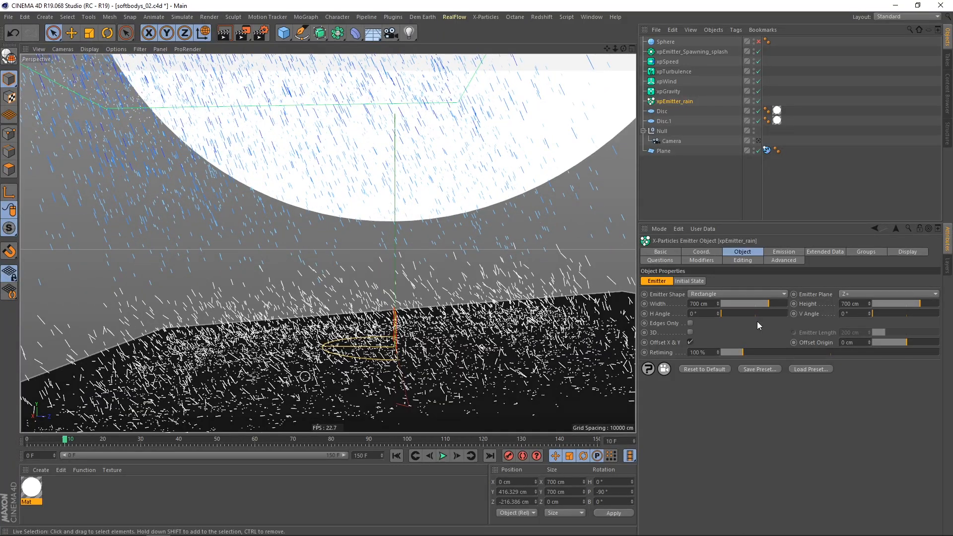
{"action": "left_click", "coordinate": [654, 352], "text": "ctrl"}
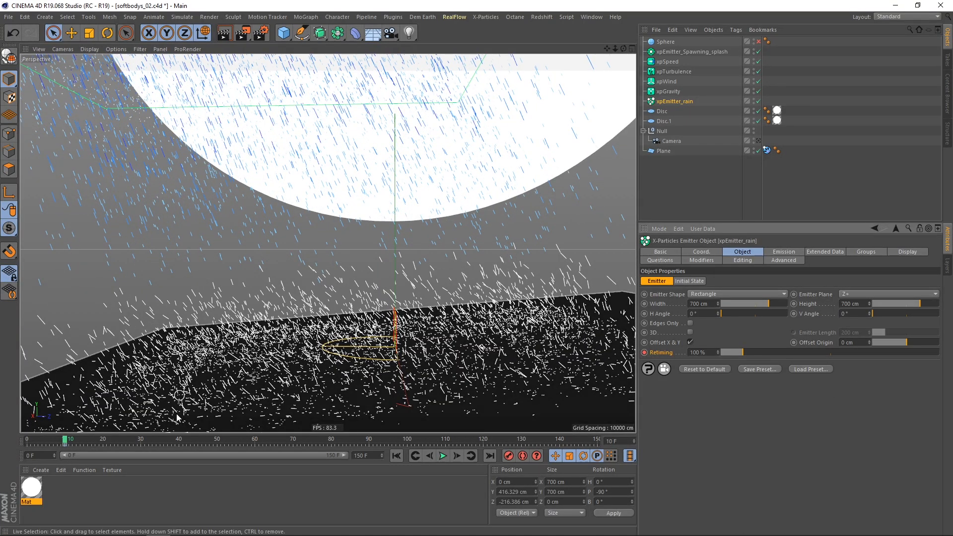
- Keyframe the rain emitter's Retiming at 20% on frame 15
{"action": "left_click", "coordinate": [84, 442]}
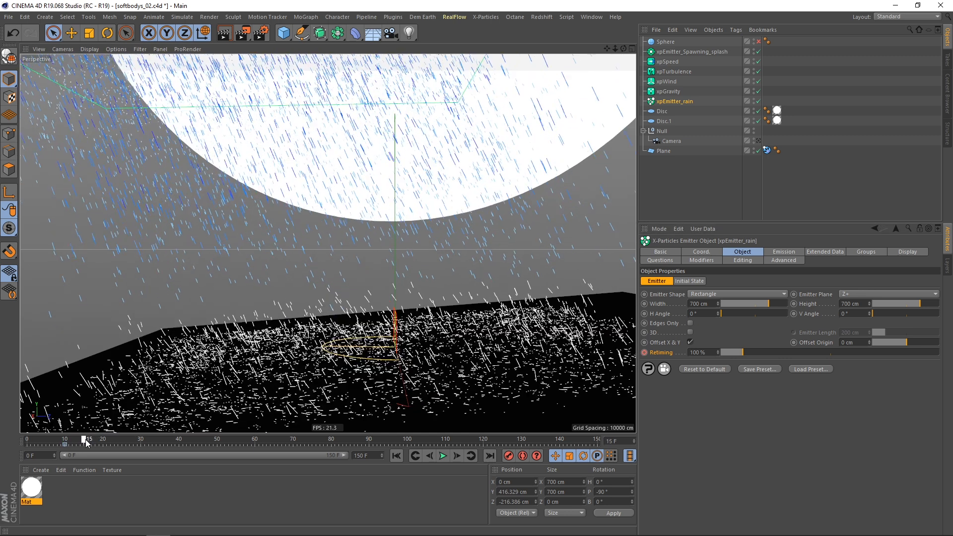
{"action": "left_click", "coordinate": [705, 352]}
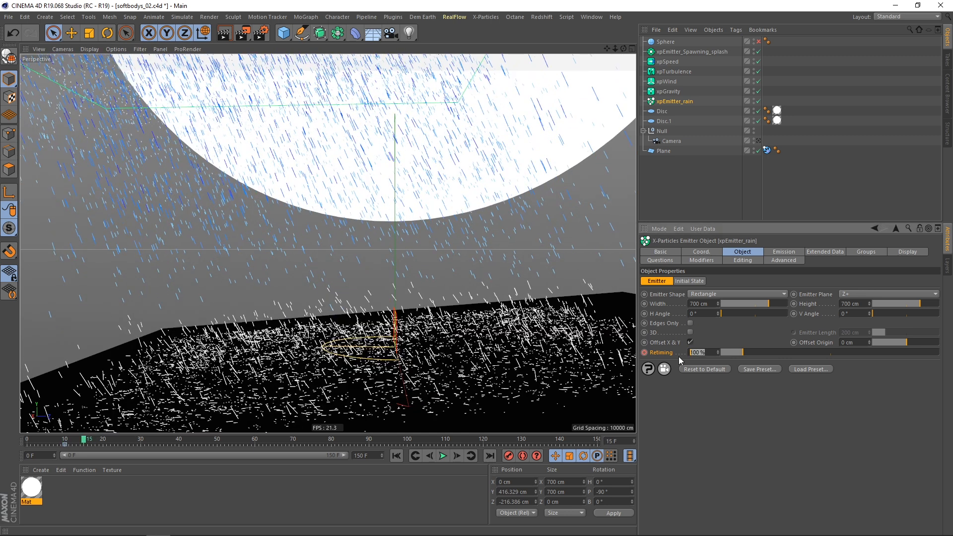
{"action": "left_click", "coordinate": [644, 353], "text": "ctrl"}
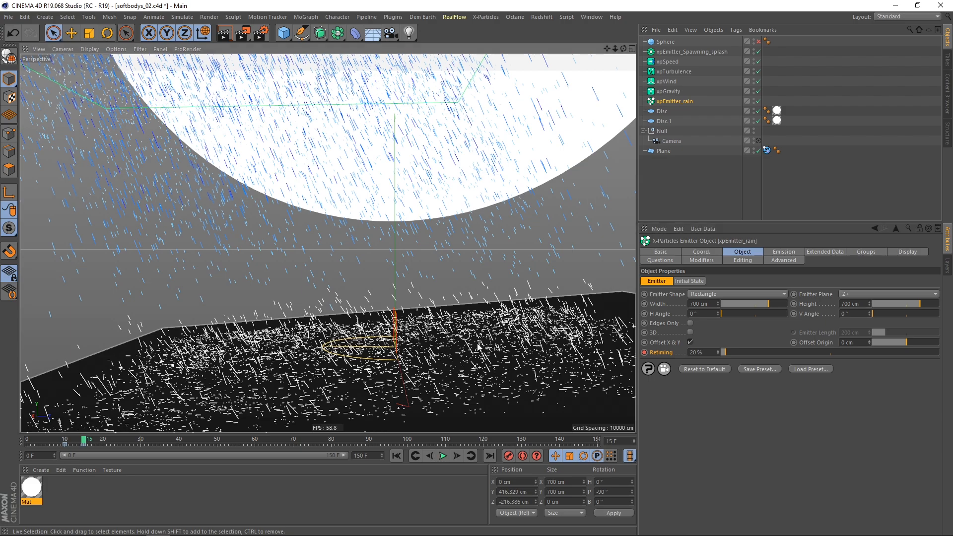
- Replay the simulation to check the slow-motion effect on the rain
{"action": "left_click", "coordinate": [445, 459]}
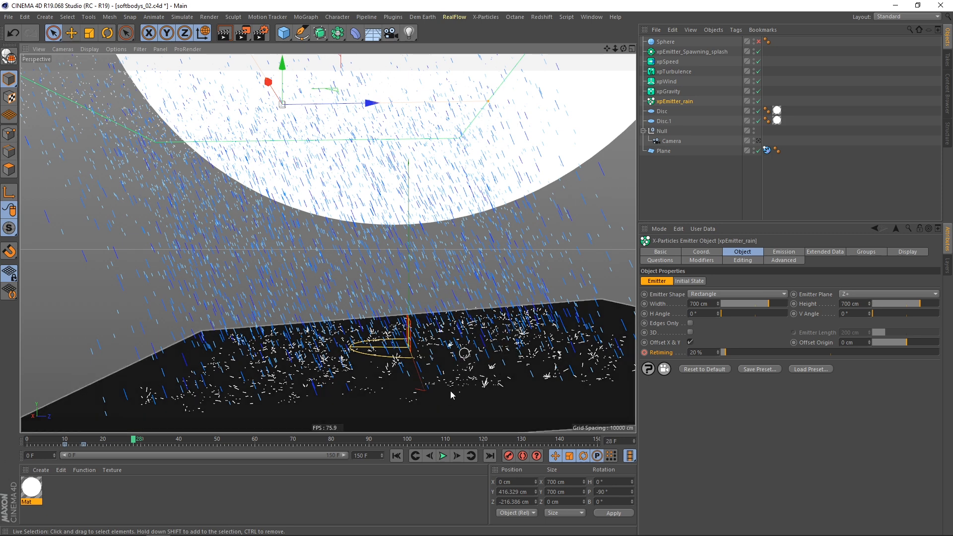
{"action": "left_click", "coordinate": [397, 456]}
{"action": "left_click", "coordinate": [449, 457]}
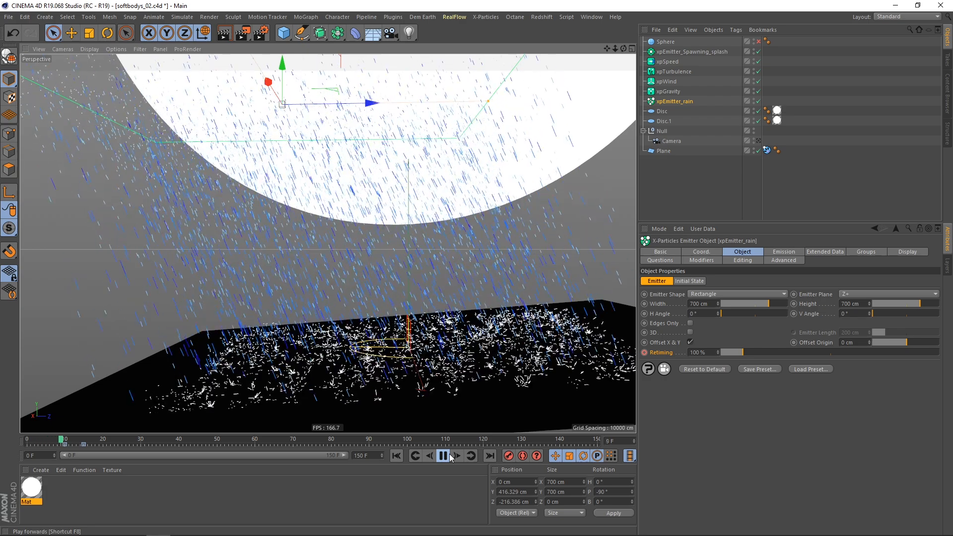
{"action": "left_click", "coordinate": [444, 456]}
- Keyframe the splash emitter's Retiming at 100% on frame 10 and 20% on frame 15
{"action": "left_click", "coordinate": [64, 442]}
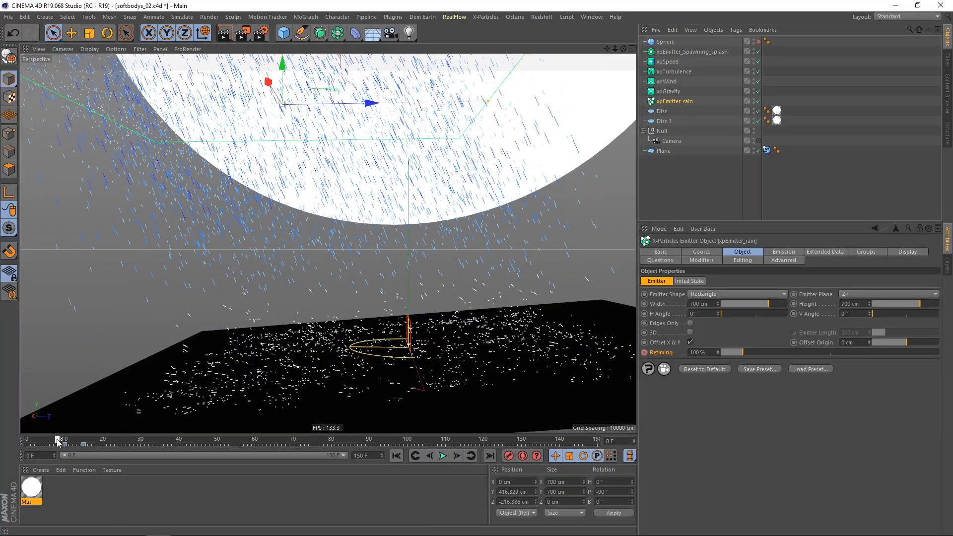
{"action": "left_click", "coordinate": [692, 52]}
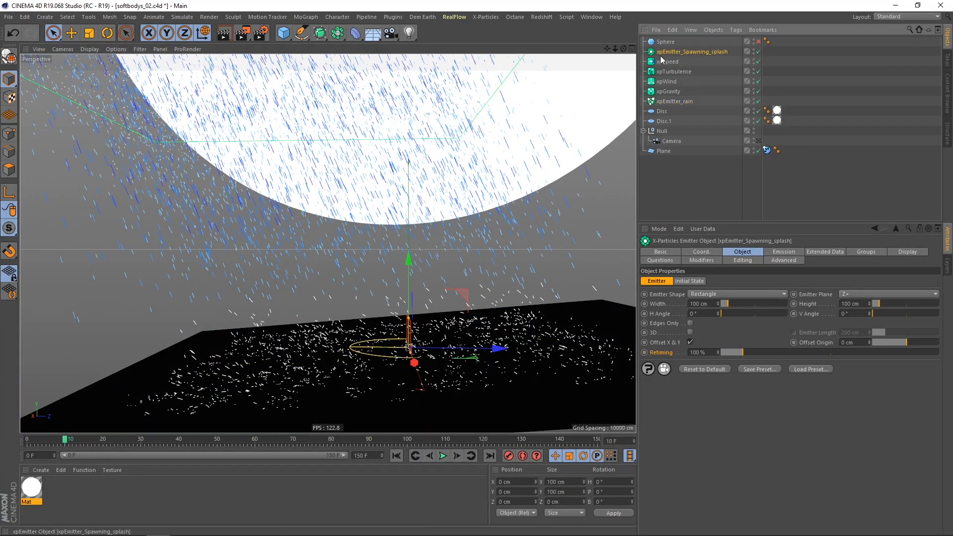
{"action": "left_click", "coordinate": [645, 353], "text": "ctrl"}
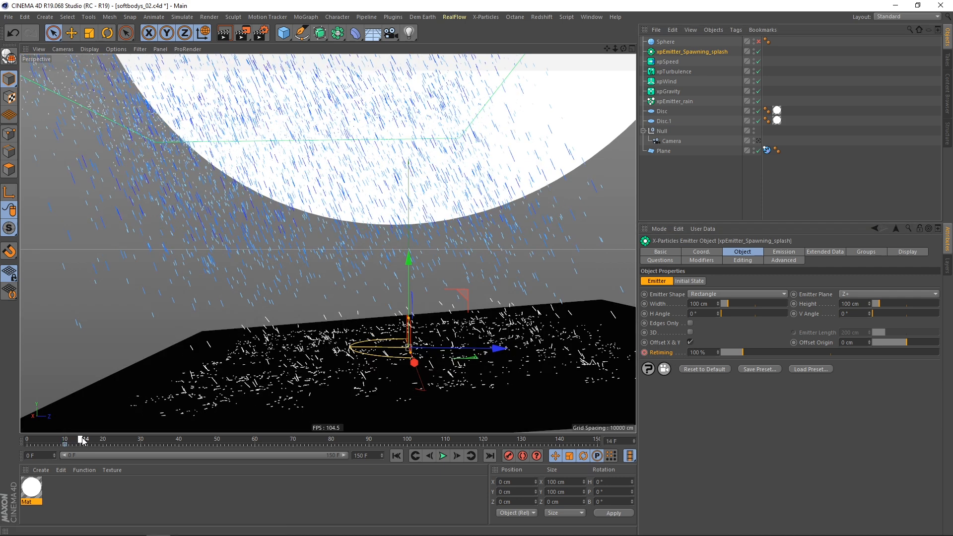
{"action": "left_click", "coordinate": [82, 441]}
{"action": "left_click", "coordinate": [697, 352]}
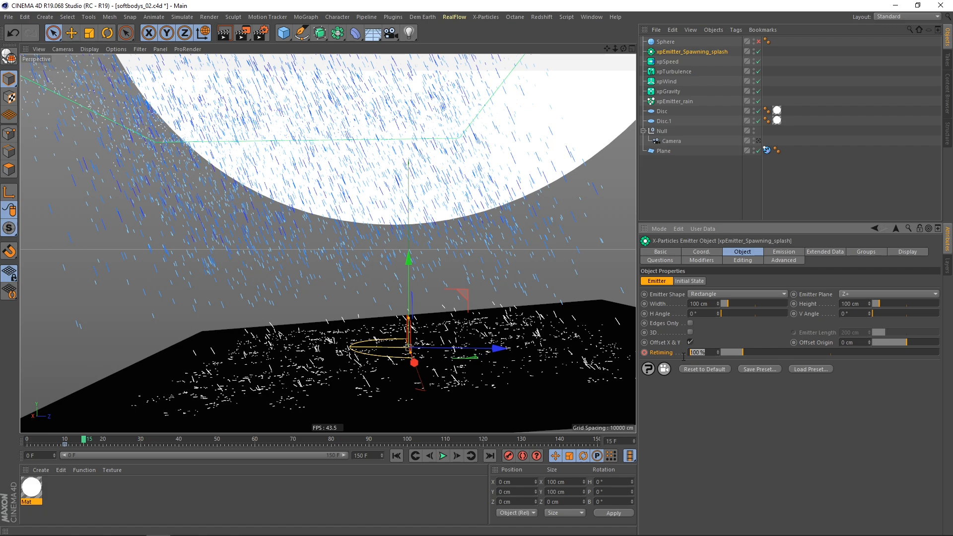
- Replay the simulation several times to check that rain and splashes slow down together
{"action": "left_click", "coordinate": [397, 457]}
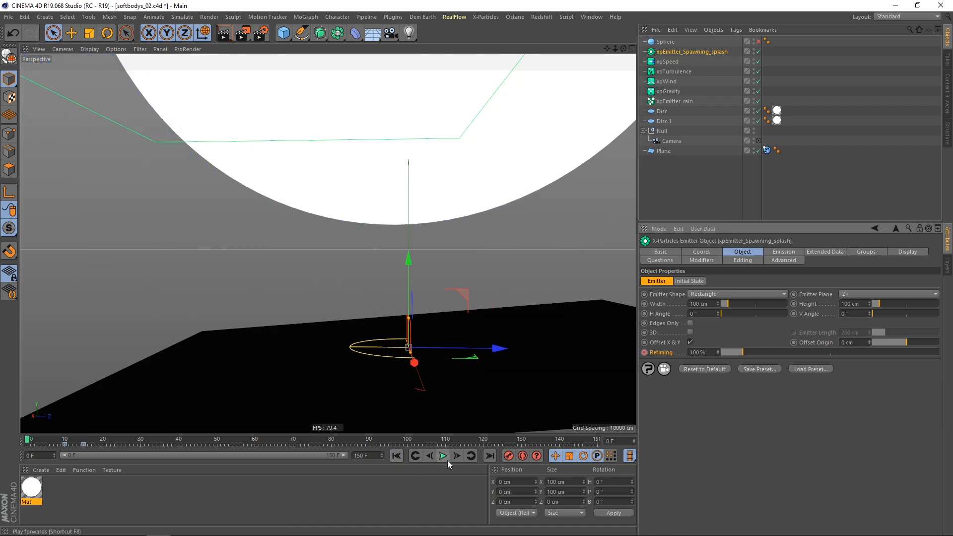
{"action": "left_click", "coordinate": [443, 456]}
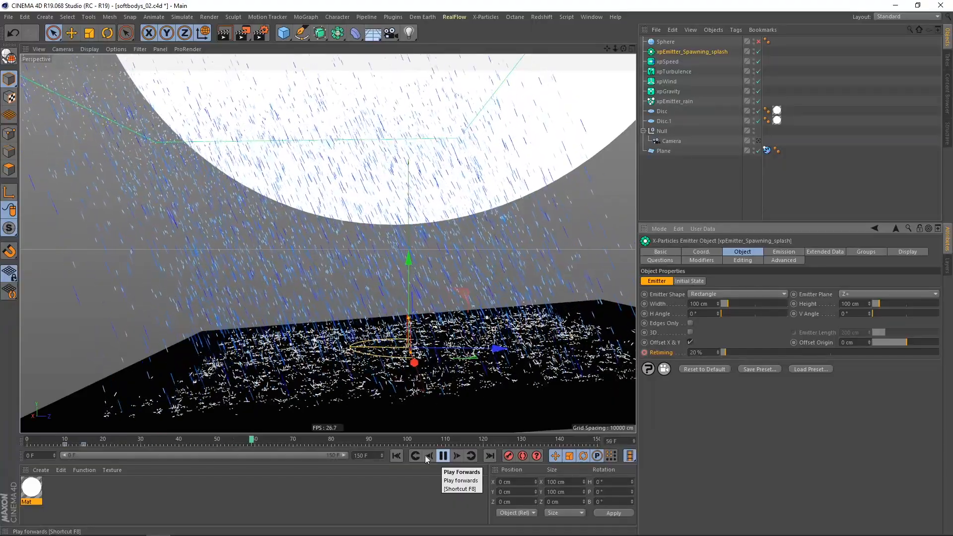
{"action": "left_click", "coordinate": [398, 456]}
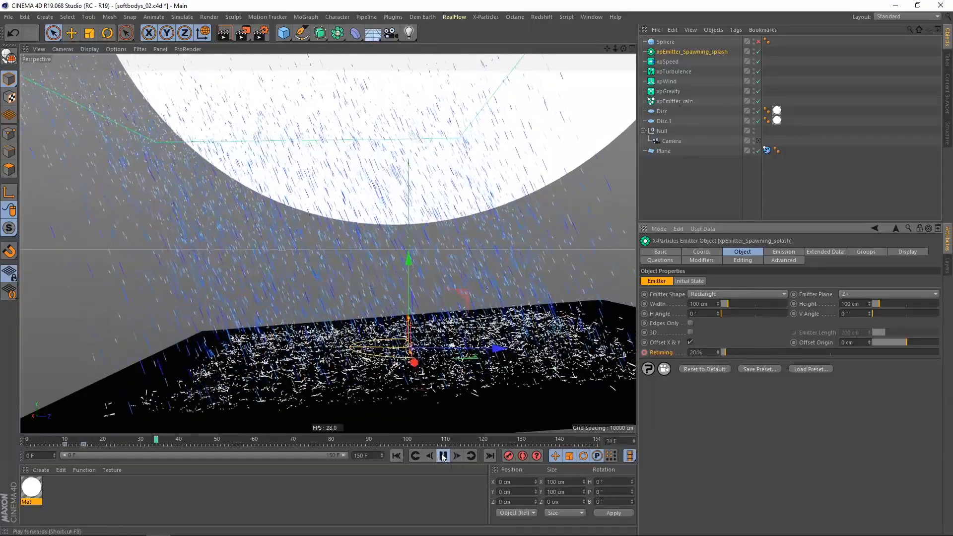
{"action": "left_click", "coordinate": [443, 456]}
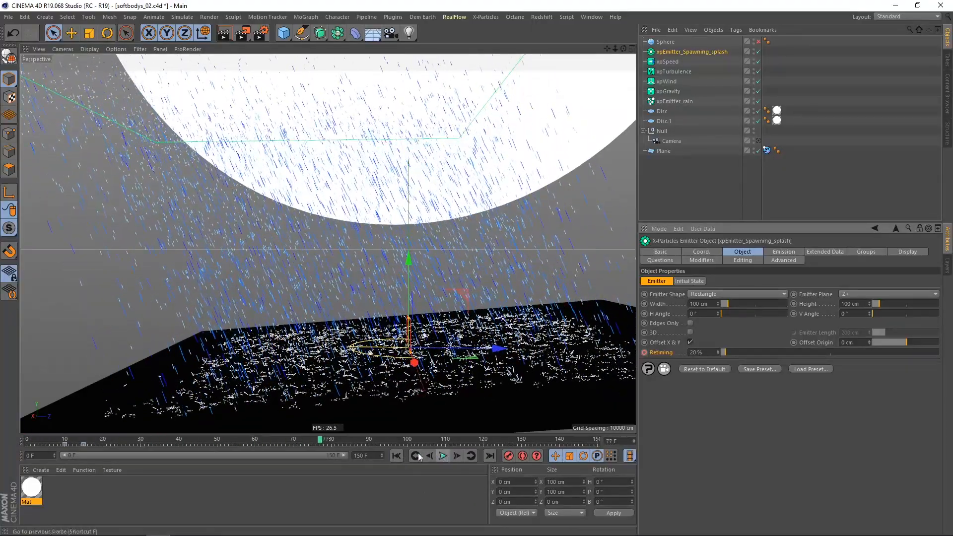
{"action": "left_click", "coordinate": [397, 456]}
{"action": "left_click", "coordinate": [444, 456]}
{"action": "left_click_drag", "start_coordinate": [335, 370], "coordinate": [381, 351], "text": "alt"}
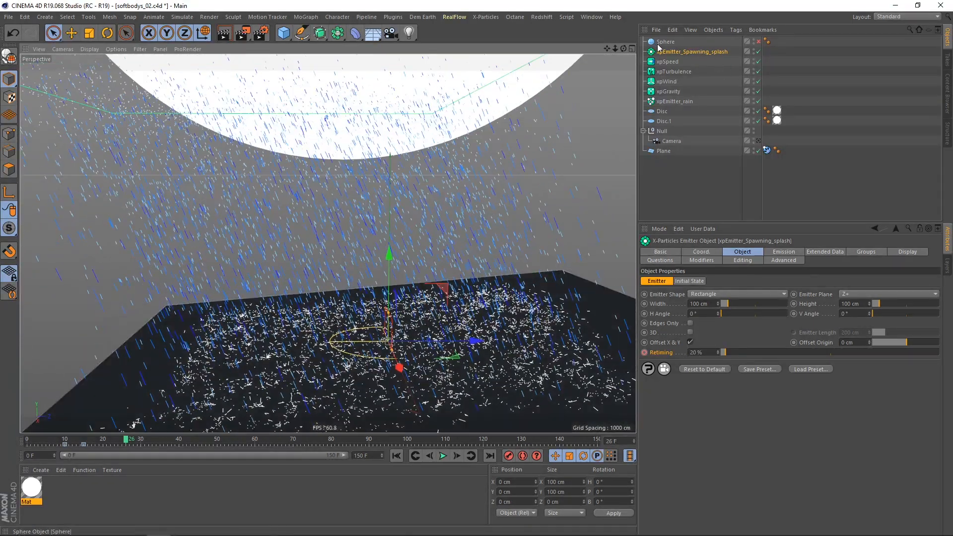
- Enable the sphere again, select it and examine its position above the floor from several angles
{"action": "left_click", "coordinate": [665, 41]}
{"action": "left_click_drag", "start_coordinate": [318, 293], "coordinate": [320, 325], "text": "alt"}
{"action": "right_click_drag", "start_coordinate": [321, 325], "coordinate": [362, 335], "text": "alt"}
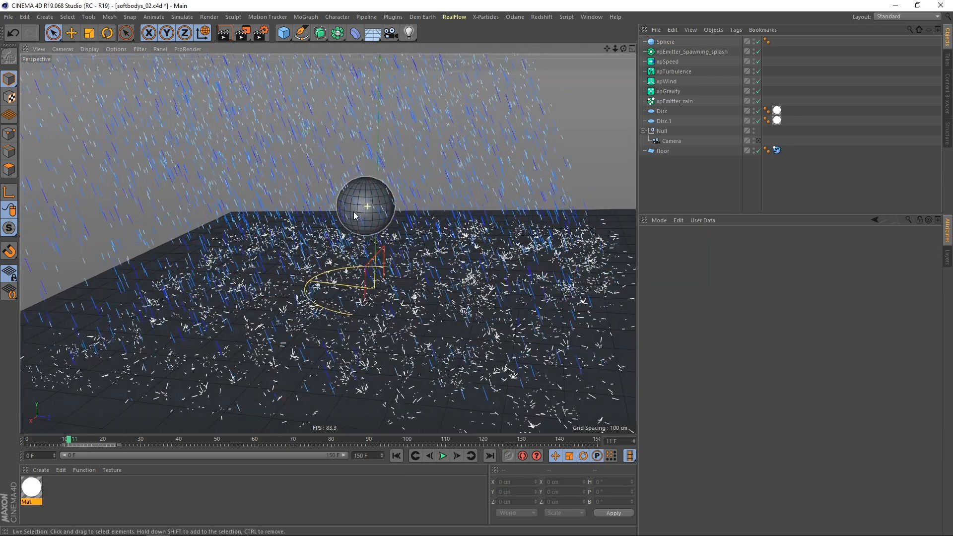
{"action": "left_click_drag", "start_coordinate": [358, 214], "coordinate": [576, 113], "text": "alt"}
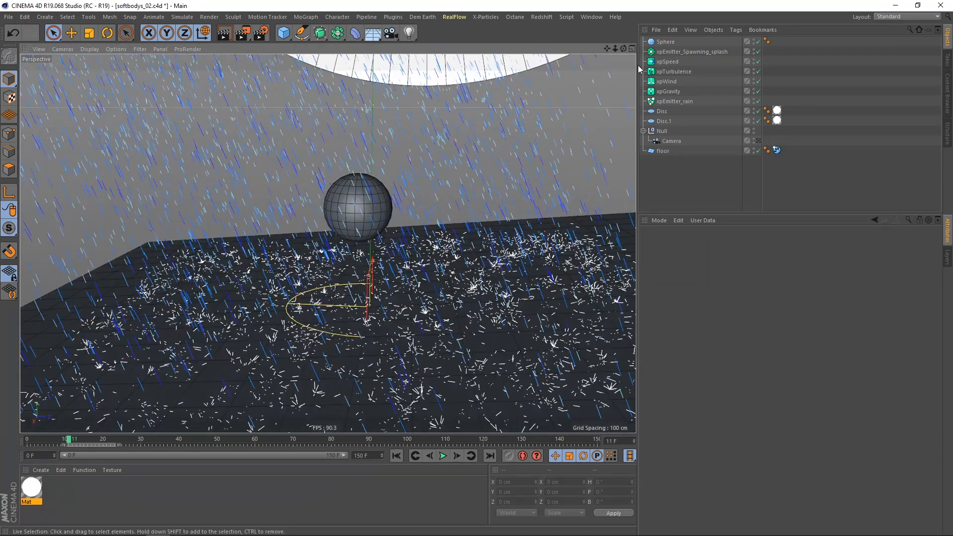
{"action": "left_click", "coordinate": [348, 204]}
{"action": "left_click_drag", "start_coordinate": [346, 206], "coordinate": [300, 147], "text": "alt"}
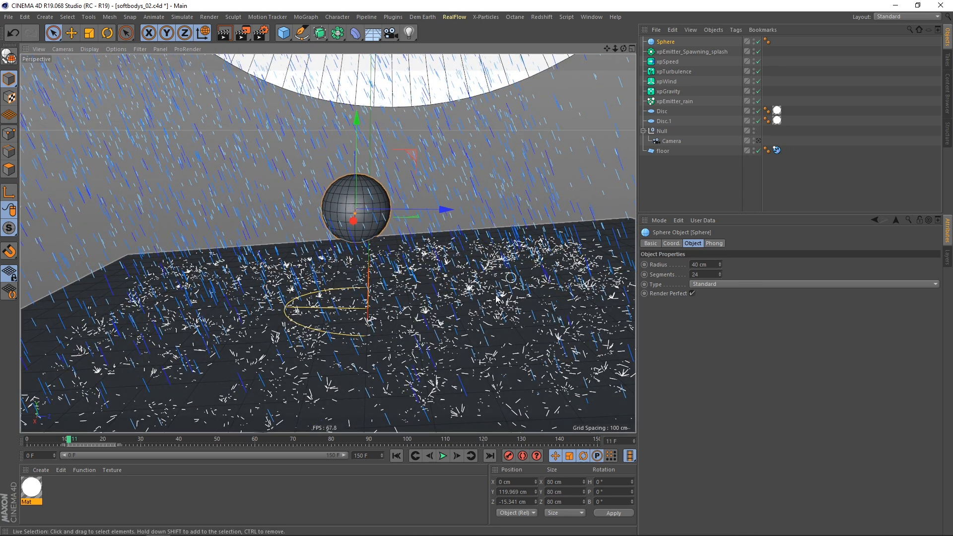
{"action": "left_click_drag", "start_coordinate": [332, 209], "coordinate": [445, 230], "text": "alt"}
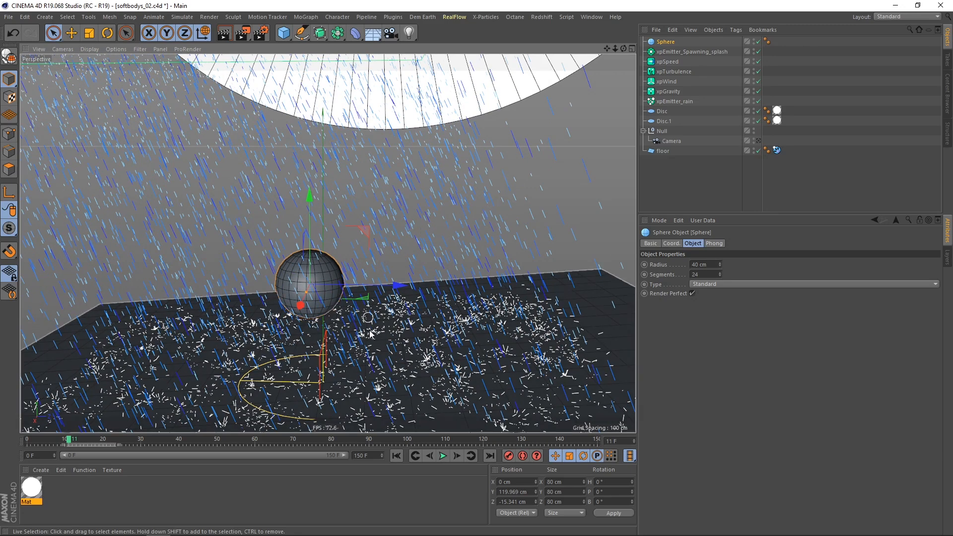
- Duplicate the sphere five times around the original in the rain, giving the copies varied radii and positions
{"action": "left_click_drag", "start_coordinate": [366, 232], "coordinate": [430, 181], "text": "ctrl"}
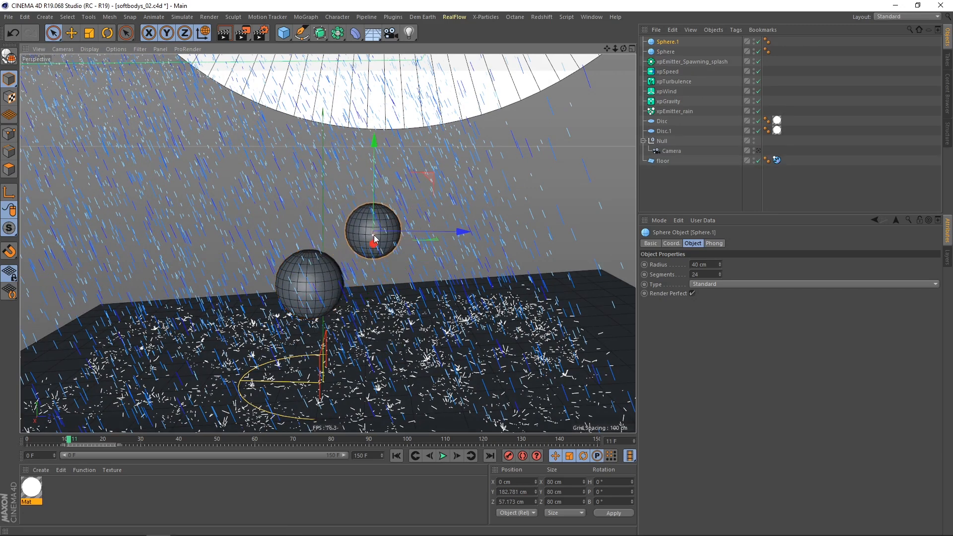
{"action": "left_click_drag", "start_coordinate": [374, 240], "coordinate": [396, 121], "text": "alt"}
{"action": "left_click_drag", "start_coordinate": [352, 165], "coordinate": [406, 156], "text": "alt"}
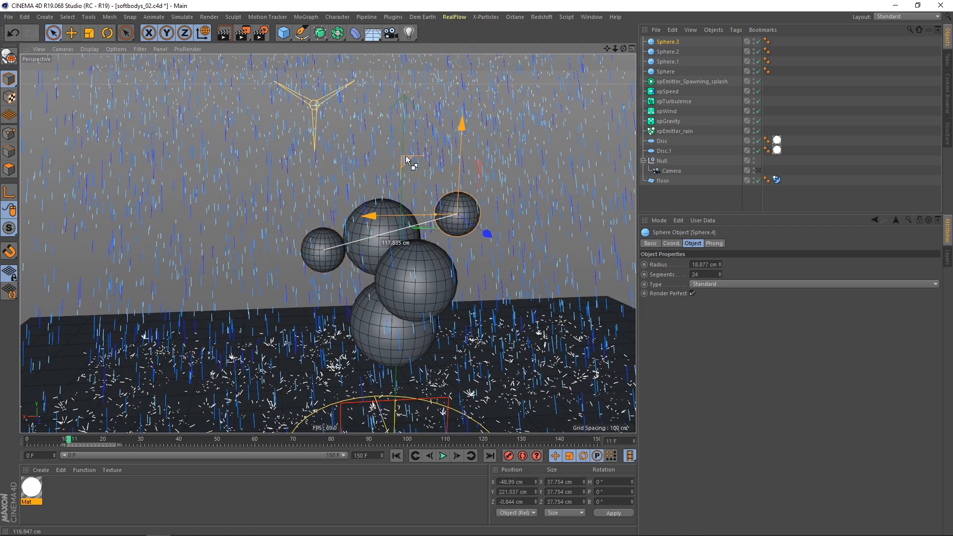
{"action": "left_click_drag", "start_coordinate": [396, 246], "coordinate": [370, 248], "text": "alt"}
{"action": "left_click_drag", "start_coordinate": [354, 214], "coordinate": [264, 173], "text": "ctrl"}
{"action": "left_click_drag", "start_coordinate": [293, 215], "coordinate": [326, 182]}
{"action": "left_click_drag", "start_coordinate": [378, 130], "coordinate": [359, 290]}
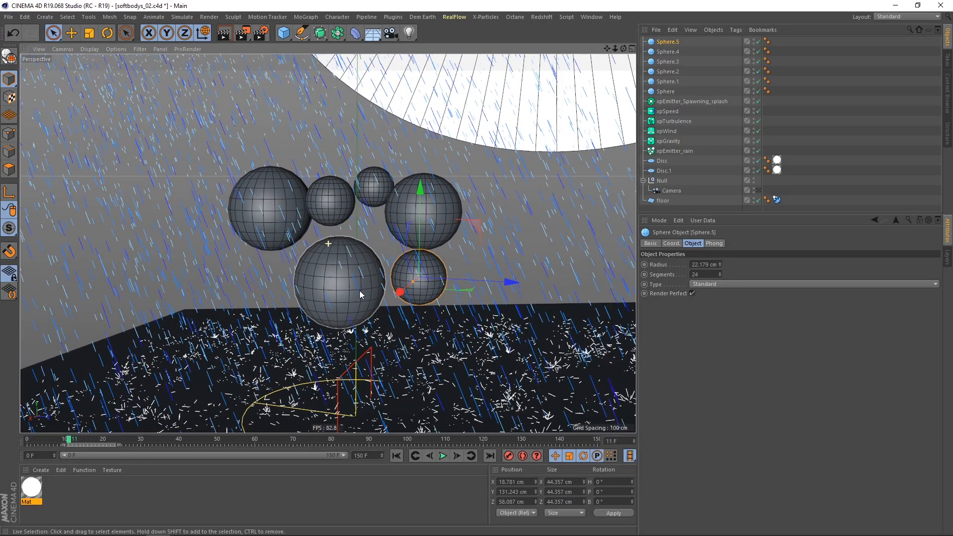
- Undo the last placement of the newest copy and add three more sphere copies of varied radius around the cluster
{"action": "double_click", "coordinate": [16, 38]}
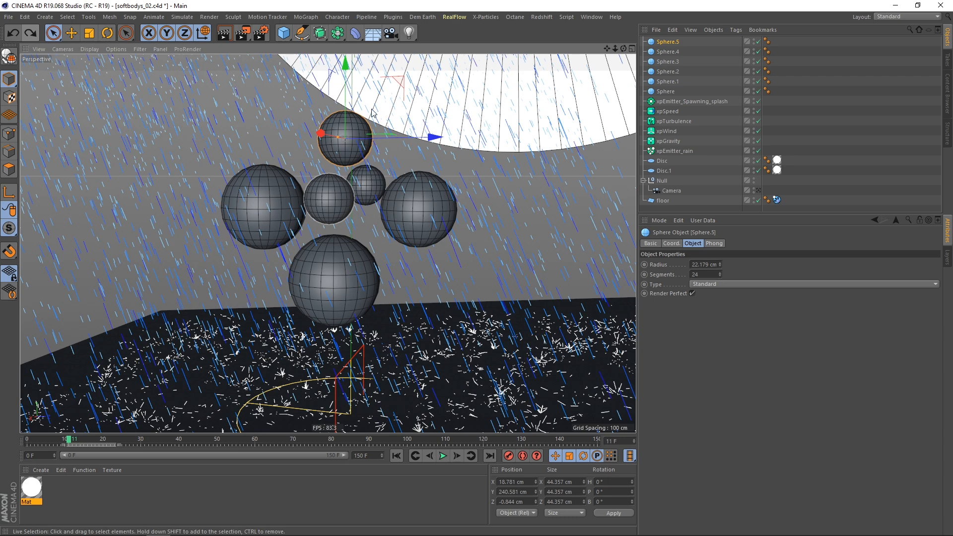
{"action": "left_click_drag", "start_coordinate": [403, 89], "coordinate": [476, 238], "text": "ctrl"}
{"action": "left_click_drag", "start_coordinate": [316, 294], "coordinate": [298, 243], "text": "alt"}
{"action": "left_click_drag", "start_coordinate": [297, 243], "coordinate": [239, 303], "text": "alt"}
{"action": "left_click_drag", "start_coordinate": [314, 281], "coordinate": [271, 195], "text": "alt"}
{"action": "left_click_drag", "start_coordinate": [198, 214], "coordinate": [195, 245]}
{"action": "left_click_drag", "start_coordinate": [184, 284], "coordinate": [333, 255]}
{"action": "left_click_drag", "start_coordinate": [307, 218], "coordinate": [314, 219], "text": "alt"}
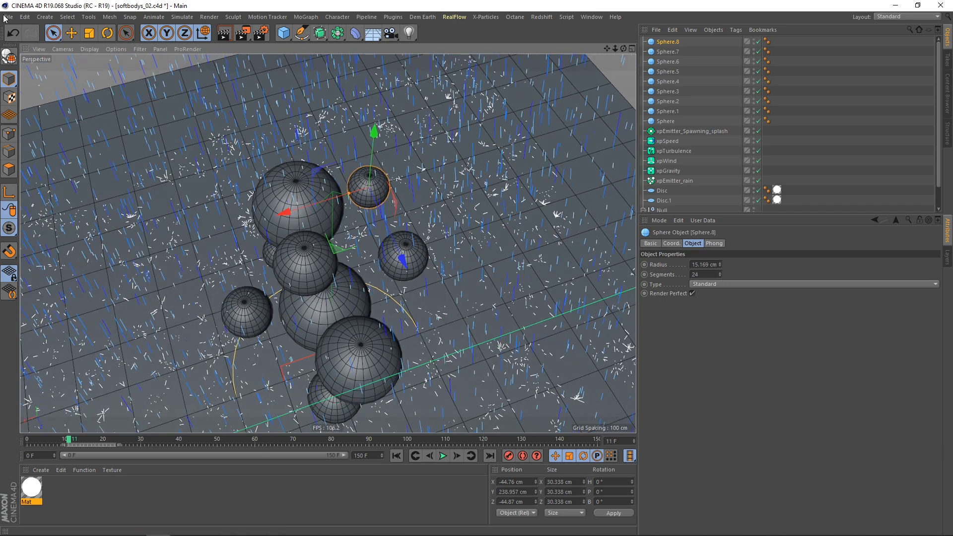
- Undo the last change, duplicate another small sphere into the cluster and set its radius to 10 cm
{"action": "left_click", "coordinate": [19, 35]}
{"action": "left_click_drag", "start_coordinate": [189, 284], "coordinate": [335, 90], "text": "ctrl"}
{"action": "left_click_drag", "start_coordinate": [297, 181], "coordinate": [301, 180]}
{"action": "left_click_drag", "start_coordinate": [301, 180], "coordinate": [271, 216], "text": "alt"}
{"action": "double_click", "coordinate": [705, 264]}
{"action": "type", "text": "10"}
{"action": "key", "text": "Return"}
- Undo the last change and place further sphere copies around and below the cluster, bringing it to 14 spheres
{"action": "left_click_drag", "start_coordinate": [341, 192], "coordinate": [360, 204], "text": "alt"}
{"action": "left_click_drag", "start_coordinate": [323, 267], "coordinate": [339, 261], "text": "alt"}
{"action": "left_click", "coordinate": [13, 33]}
{"action": "left_click_drag", "start_coordinate": [436, 120], "coordinate": [415, 208], "text": "ctrl"}
{"action": "left_click_drag", "start_coordinate": [455, 181], "coordinate": [429, 256]}
{"action": "left_click_drag", "start_coordinate": [496, 229], "coordinate": [387, 284], "text": "ctrl"}
{"action": "scroll", "coordinate": [350, 308], "scroll_direction": "up", "scroll_amount": 4}
{"action": "middle_click_drag", "start_coordinate": [387, 284], "coordinate": [354, 284], "text": "alt"}
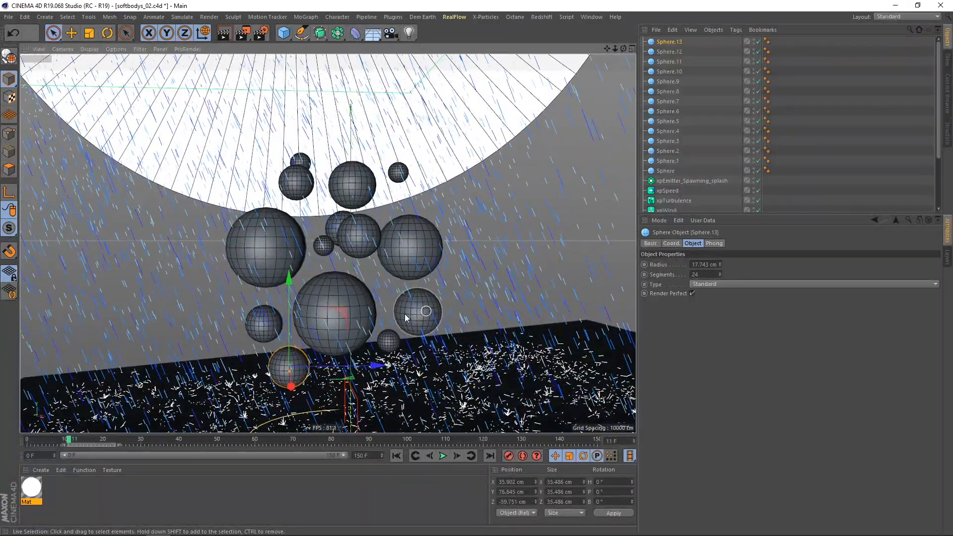
- Select all 14 spheres and set their type to Icosahedron
{"action": "left_click", "coordinate": [670, 174], "text": "shift"}
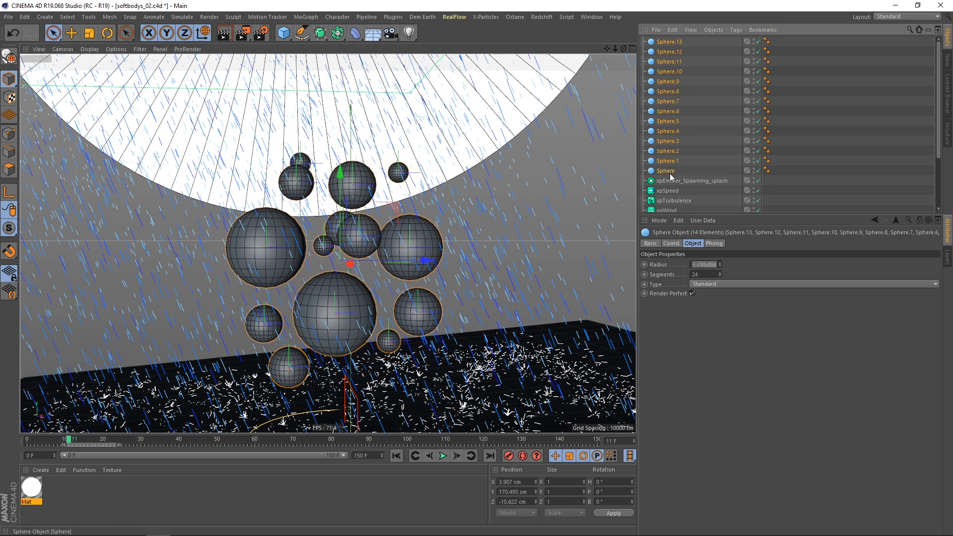
{"action": "left_click", "coordinate": [708, 283]}
{"action": "left_click", "coordinate": [702, 335]}
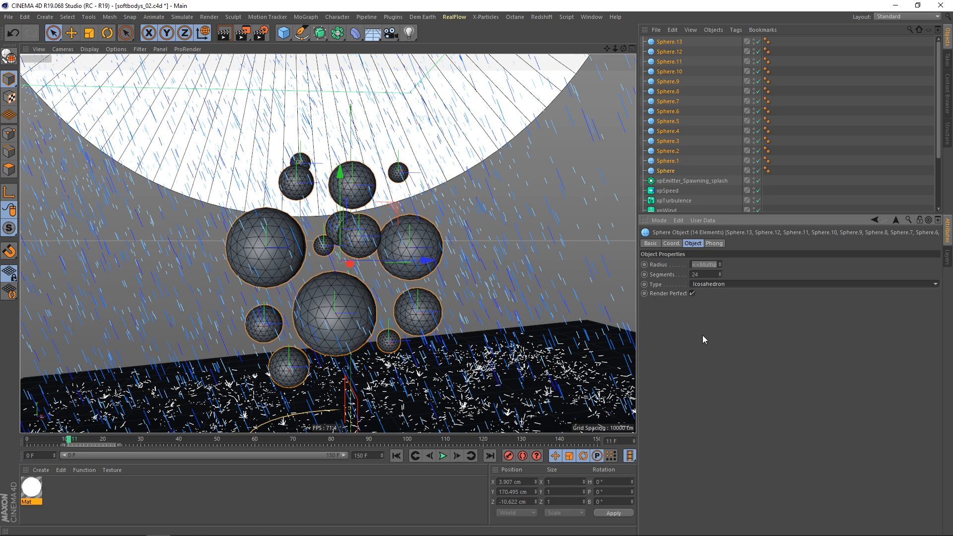
{"action": "mouse_move", "coordinate": [325, 242]}
{"action": "left_mouse_down", "text": "alt"}
{"action": "mouse_move", "coordinate": [302, 256]}
{"action": "mouse_move", "coordinate": [314, 254]}
{"action": "left_mouse_up", "text": "alt"}
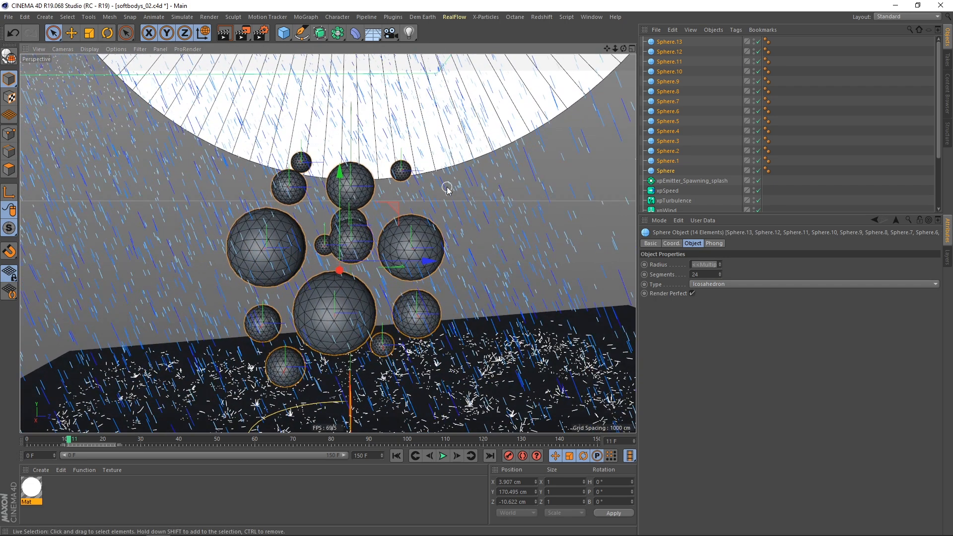
- Group the selected spheres under a null and name it softbodys
{"action": "key", "text": "alt+g"}
{"action": "double_click", "coordinate": [668, 41]}
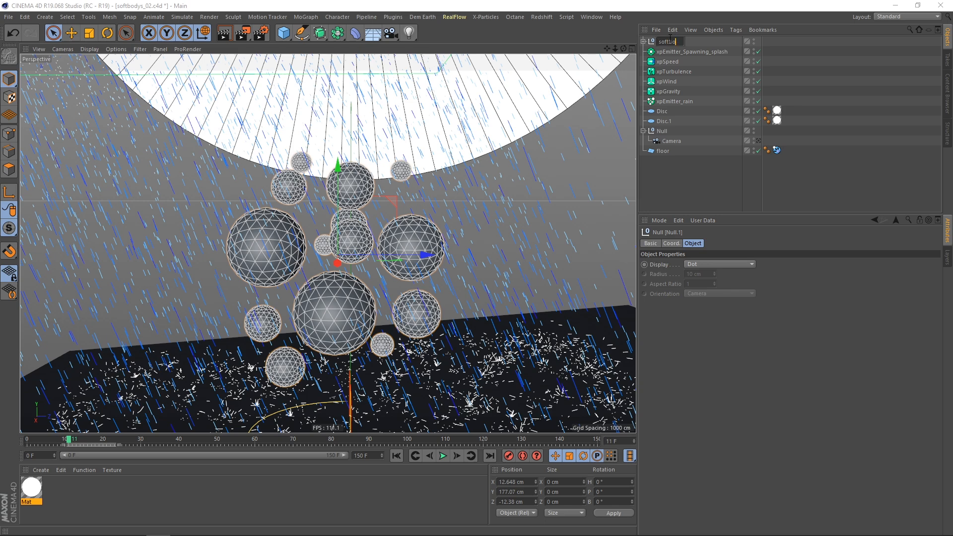
{"action": "type", "text": "softbodys"}
{"action": "key", "text": "Return"}
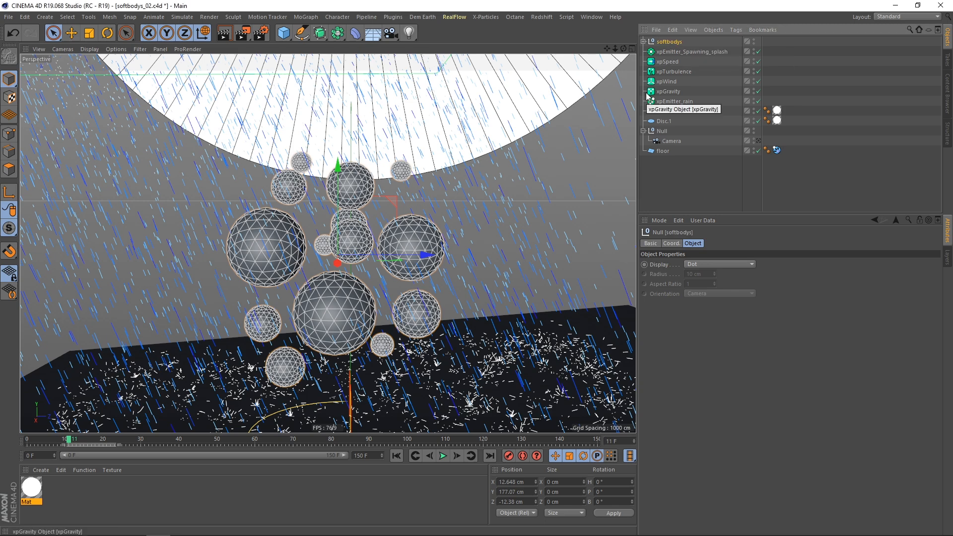
- Disable the splash emitter and the rain emitter so only the spheres, floor and discs remain in view
{"action": "middle_click_drag", "start_coordinate": [425, 234], "coordinate": [406, 194], "text": "alt"}
{"action": "right_click_drag", "start_coordinate": [406, 194], "coordinate": [375, 199], "text": "alt"}
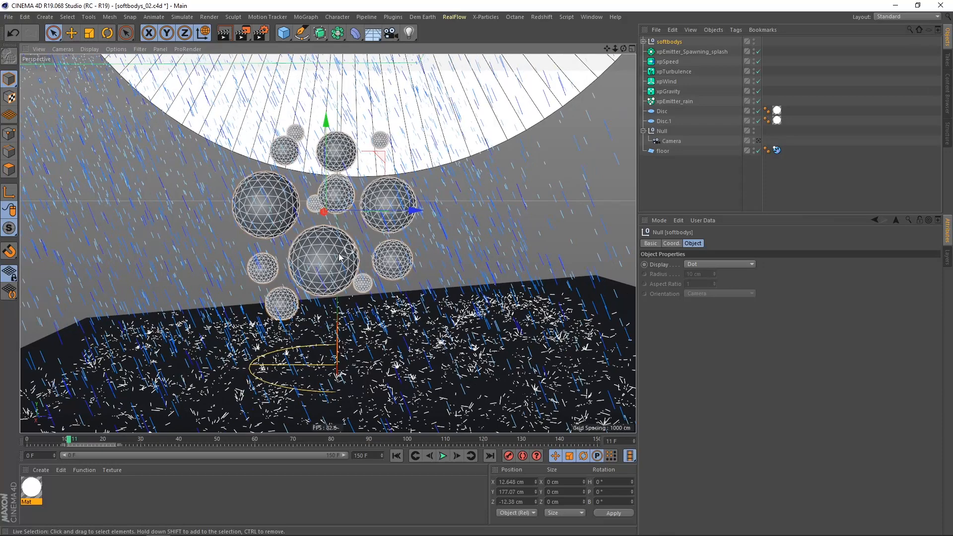
{"action": "right_click_drag", "start_coordinate": [340, 258], "coordinate": [350, 237], "text": "alt"}
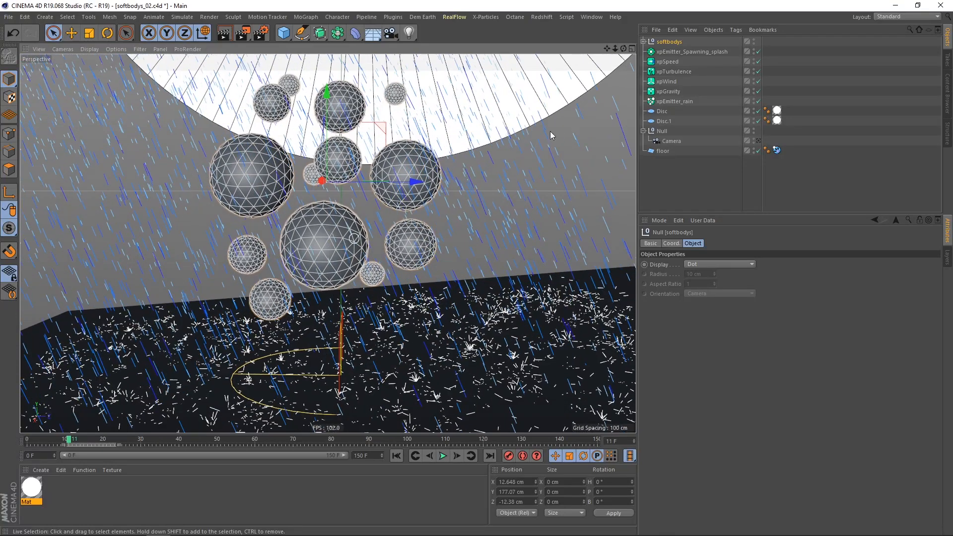
{"action": "left_click", "coordinate": [759, 52]}
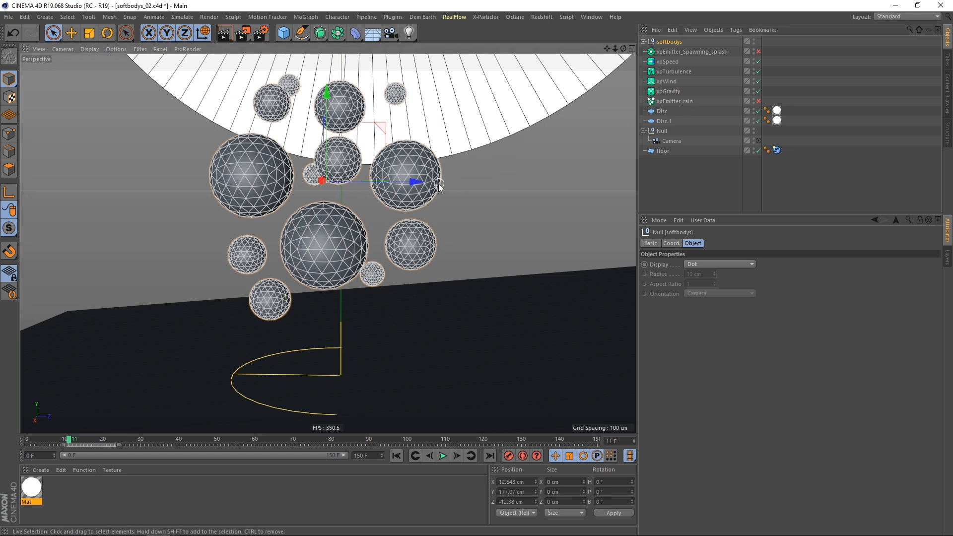
{"action": "scroll", "coordinate": [439, 185], "scroll_direction": "down", "scroll_amount": 5}
{"action": "scroll", "coordinate": [440, 184], "scroll_direction": "up", "scroll_amount": 1}
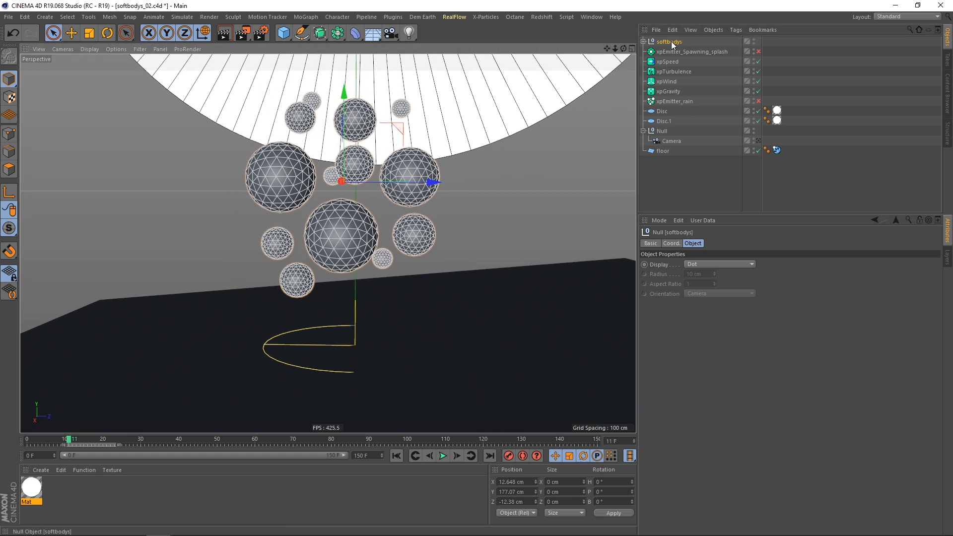
- Add an X-Particles xpDynamics tag to the softbodys null
{"action": "right_click", "coordinate": [673, 44]}
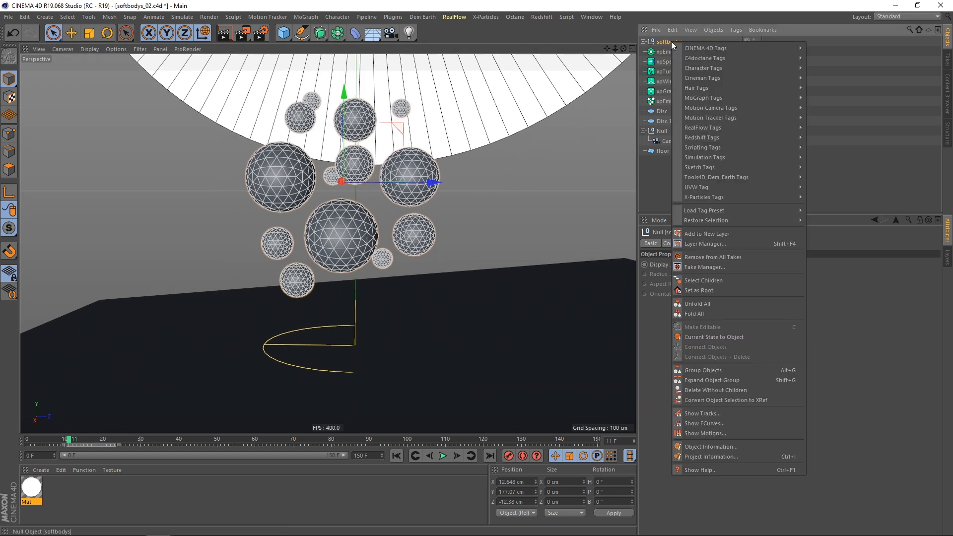
{"action": "mouse_move", "coordinate": [765, 197]}
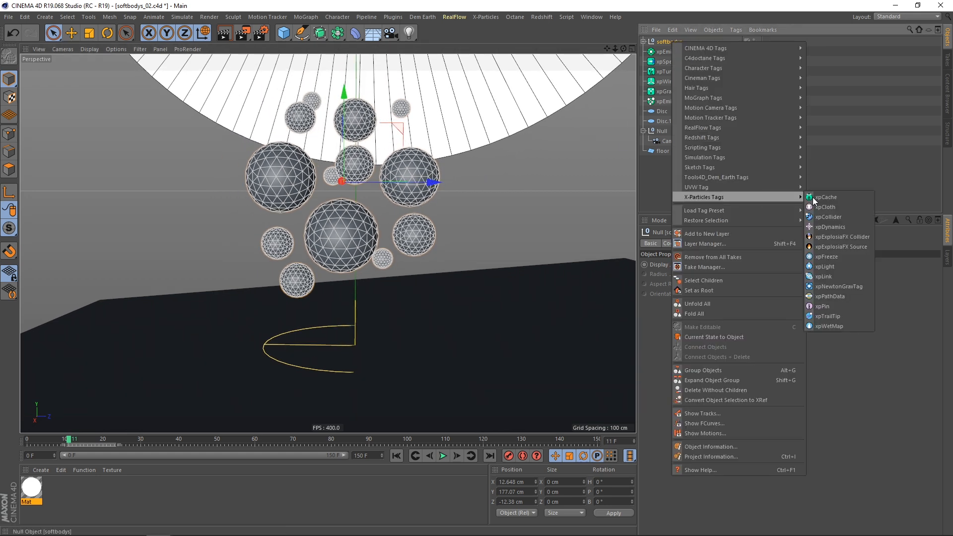
{"action": "left_click", "coordinate": [848, 228]}
{"action": "left_click", "coordinate": [675, 44]}
{"action": "scroll", "coordinate": [403, 211], "scroll_direction": "down", "scroll_amount": 3}
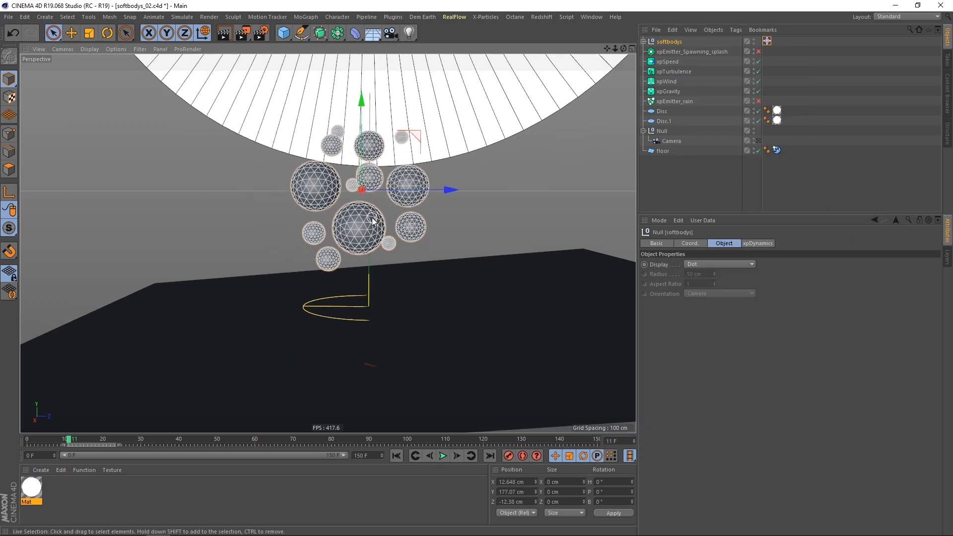
{"action": "left_click_drag", "start_coordinate": [372, 218], "coordinate": [341, 224], "text": "alt"}
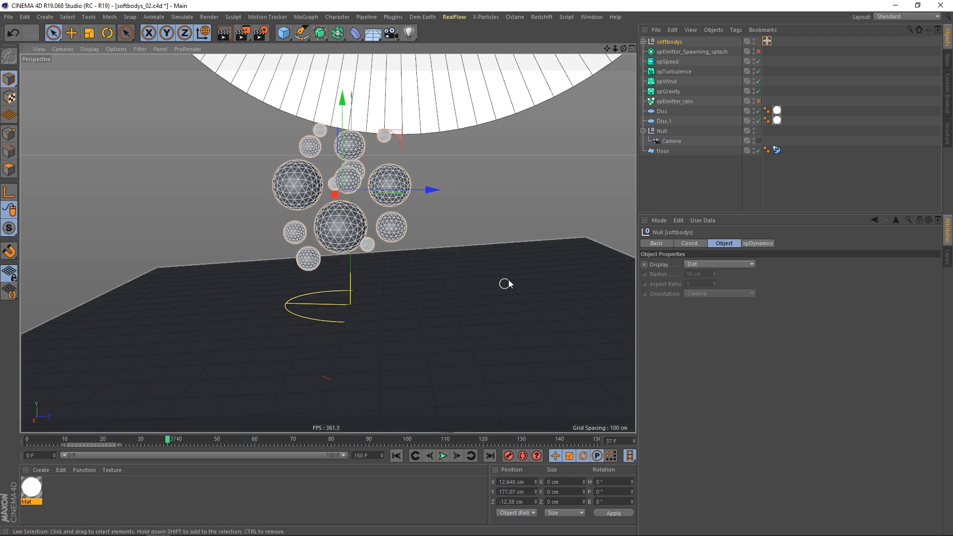
- Add a new emitter to the softbodys xpDynamics tag's Emitter setting
{"action": "left_click", "coordinate": [767, 41]}
{"action": "left_click_drag", "start_coordinate": [766, 212], "coordinate": [767, 167]}
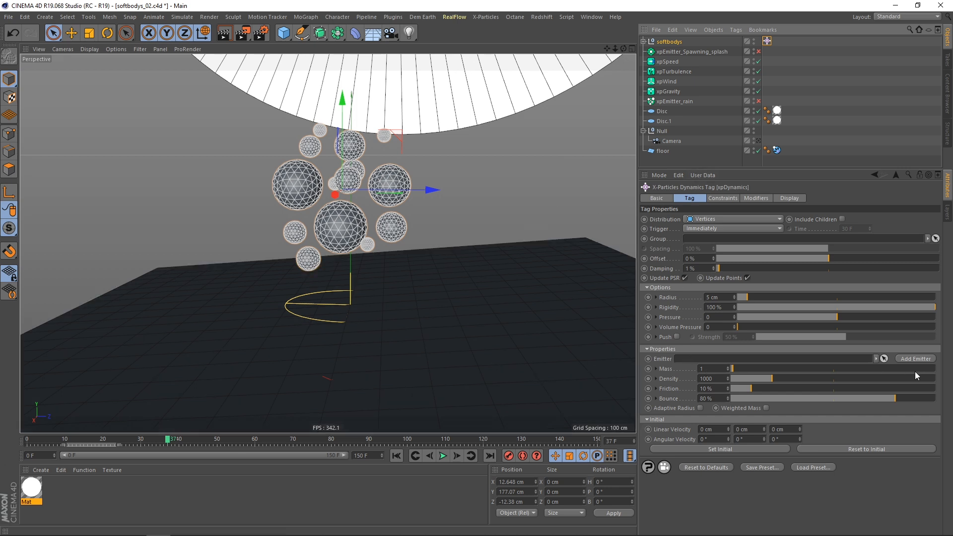
{"action": "left_click", "coordinate": [919, 358]}
- Rename the new emitter as xpEmitter_dynamics
{"action": "double_click", "coordinate": [672, 42]}
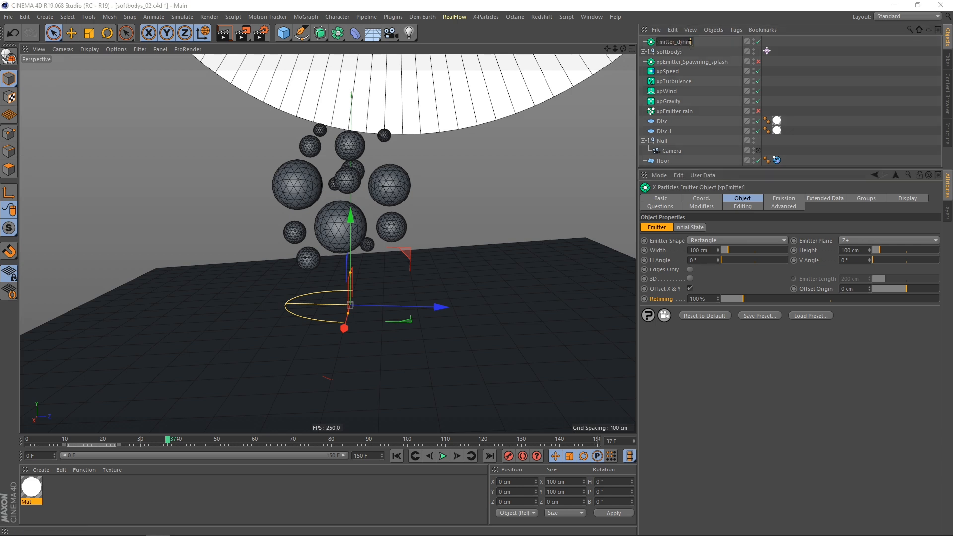
{"action": "key", "text": "Return"}
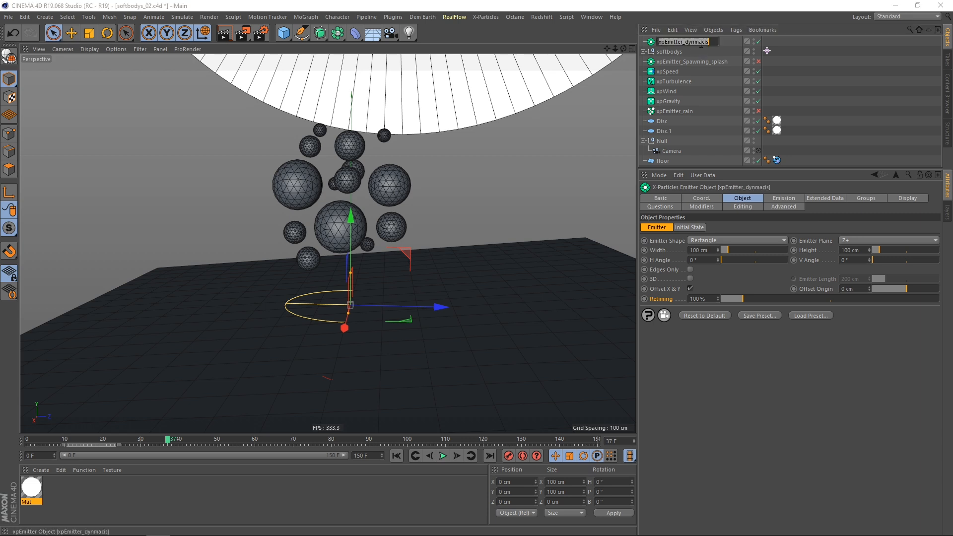
{"action": "double_click", "coordinate": [694, 43]}
{"action": "left_click", "coordinate": [719, 42]}
{"action": "key", "text": "BackSpace"}
{"action": "key", "text": "BackSpace"}
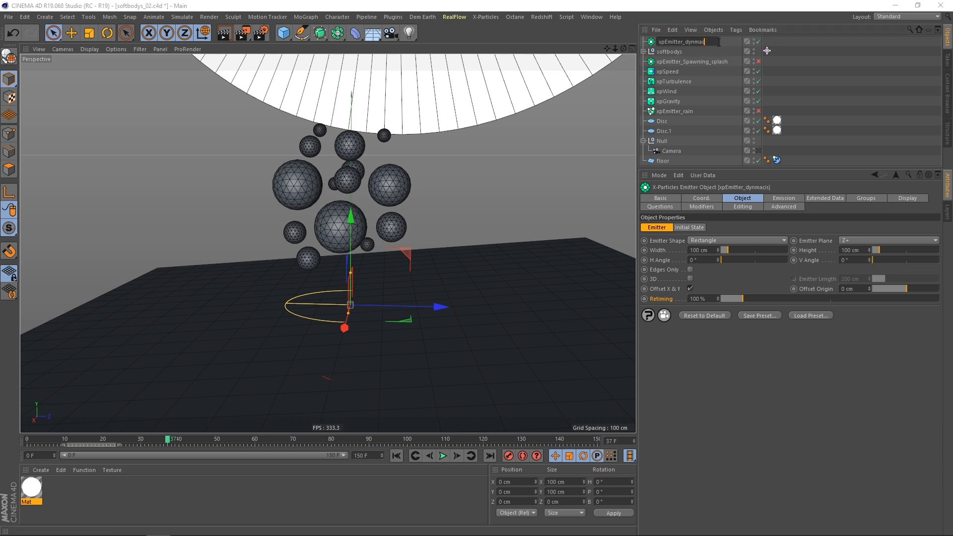
{"action": "type", "text": "amics"}
{"action": "key", "text": "Return"}
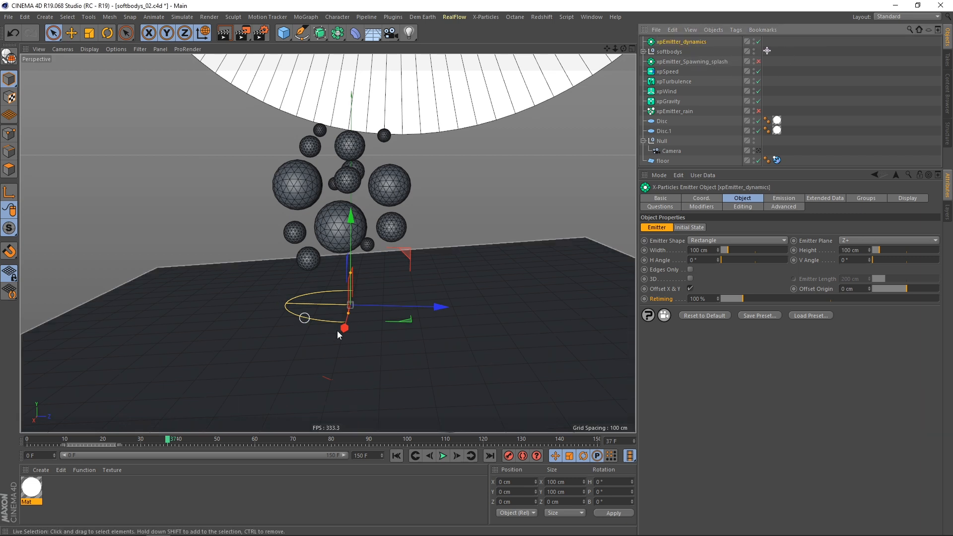
- Replay the simulation from the start and check how the softbodys group responds to its dynamics tag
{"action": "left_click", "coordinate": [449, 456]}
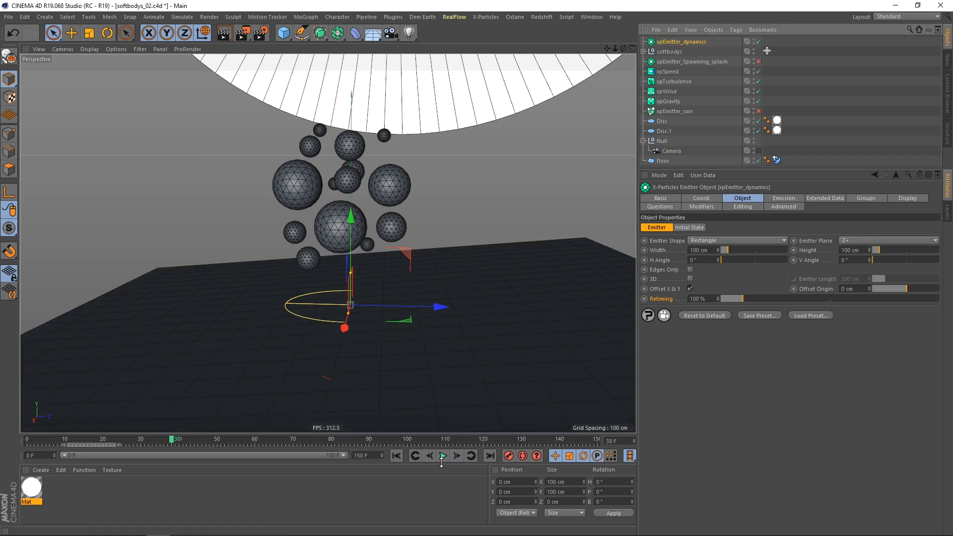
{"action": "left_click", "coordinate": [444, 456]}
{"action": "left_click", "coordinate": [396, 455]}
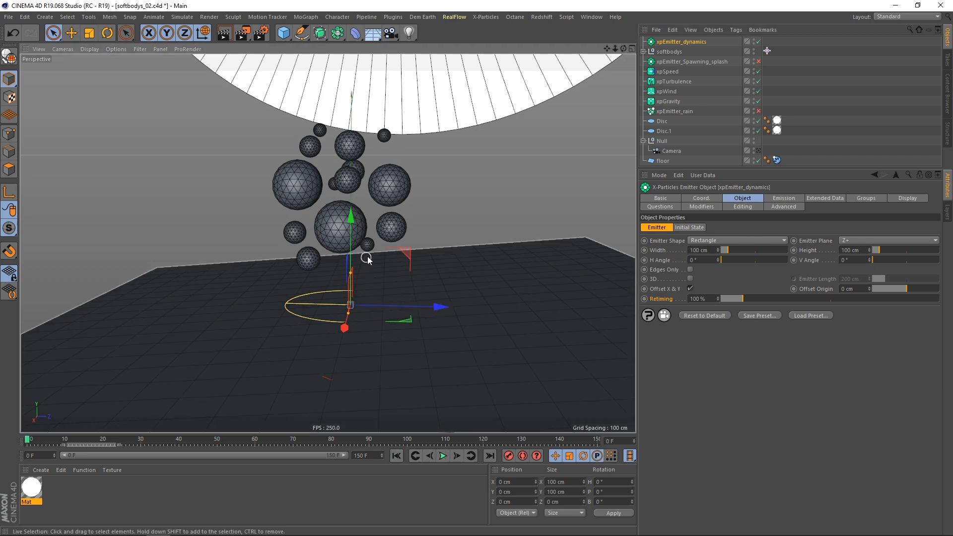
{"action": "left_click", "coordinate": [767, 51]}
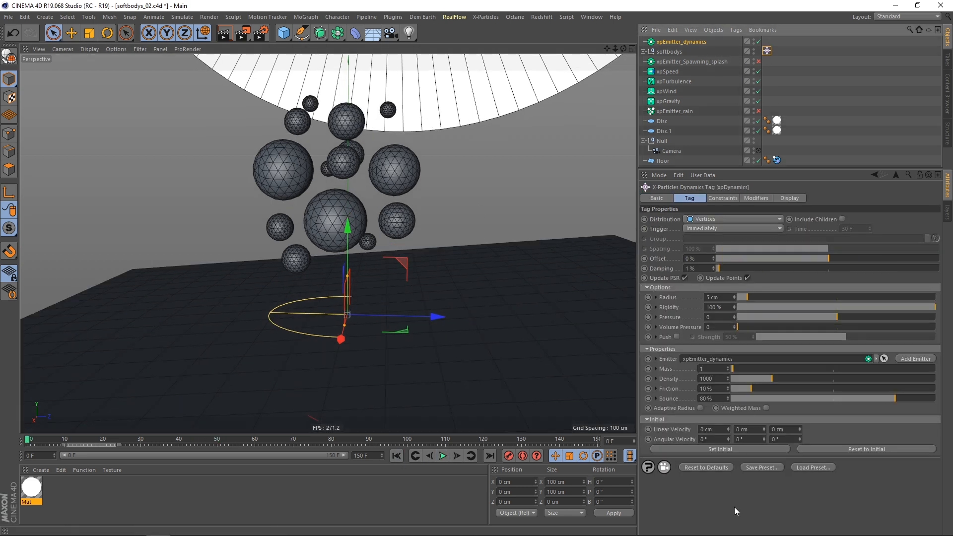
{"action": "left_click", "coordinate": [444, 456]}
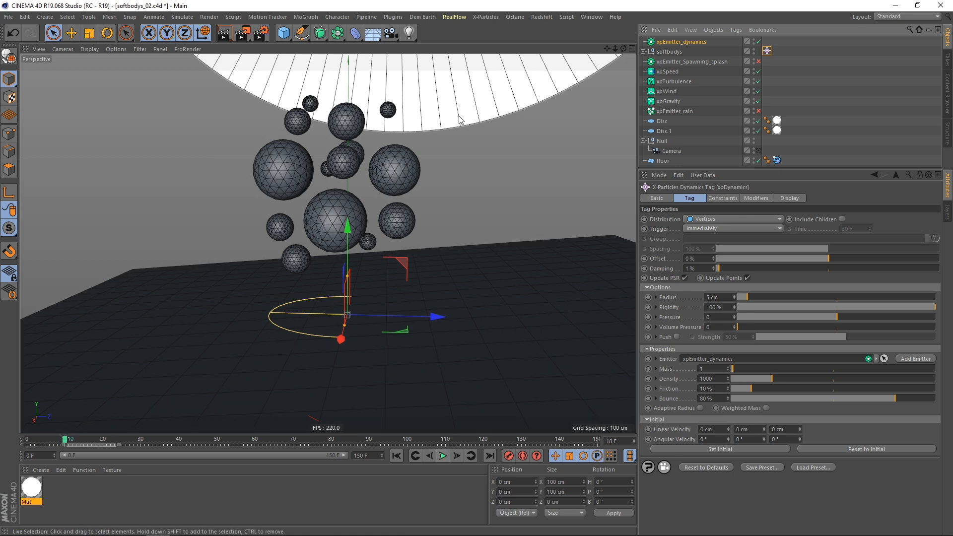
{"action": "left_click", "coordinate": [753, 51]}
{"action": "left_click", "coordinate": [400, 457]}
{"action": "left_click", "coordinate": [444, 456]}
{"action": "left_click", "coordinate": [443, 455]}
{"action": "left_click", "coordinate": [753, 51]}
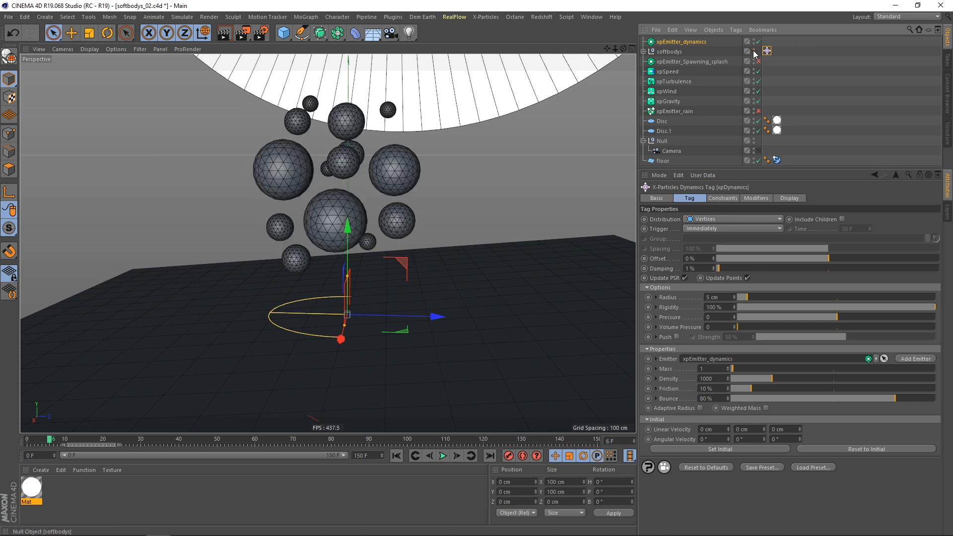
- Set the dynamics tag's Distribution to Vert + Mid and enable Include Children for the grouped spheres
{"action": "scroll", "coordinate": [397, 170], "scroll_direction": "up", "scroll_amount": 5}
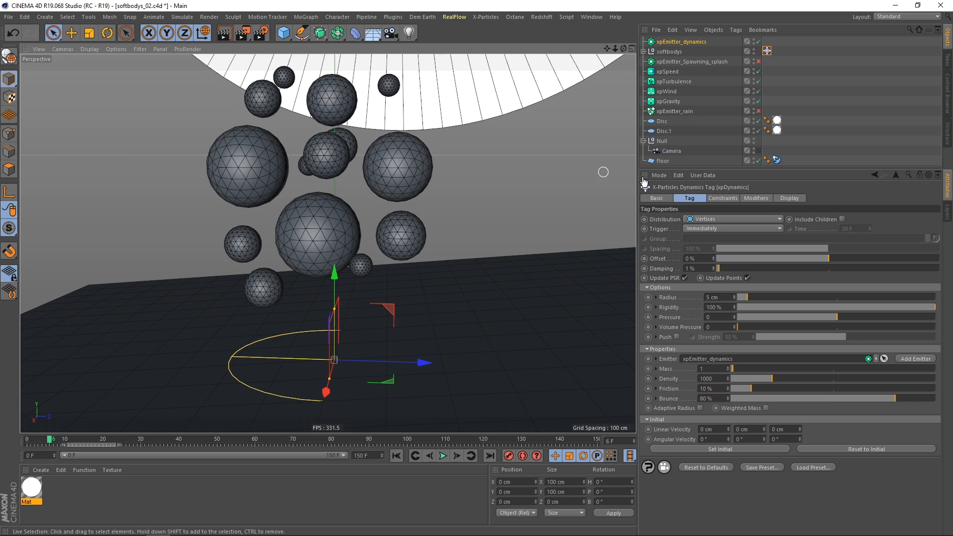
{"action": "left_click", "coordinate": [739, 220]}
{"action": "left_click", "coordinate": [715, 239]}
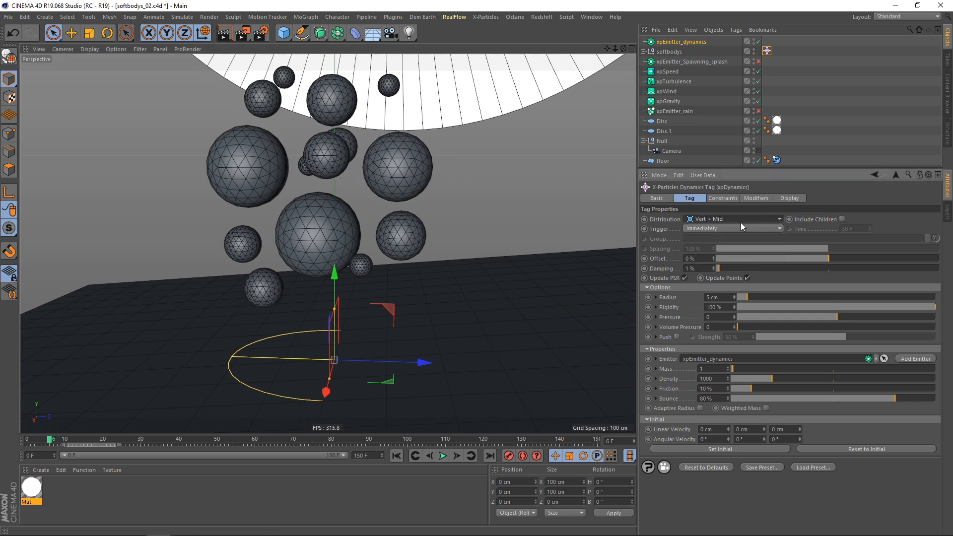
{"action": "left_click", "coordinate": [842, 219]}
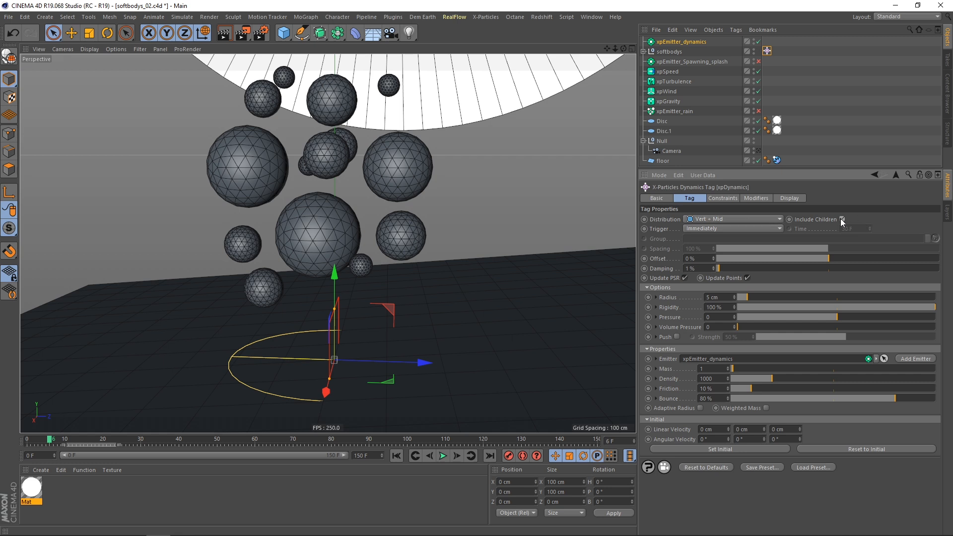
{"action": "left_click", "coordinate": [643, 52]}
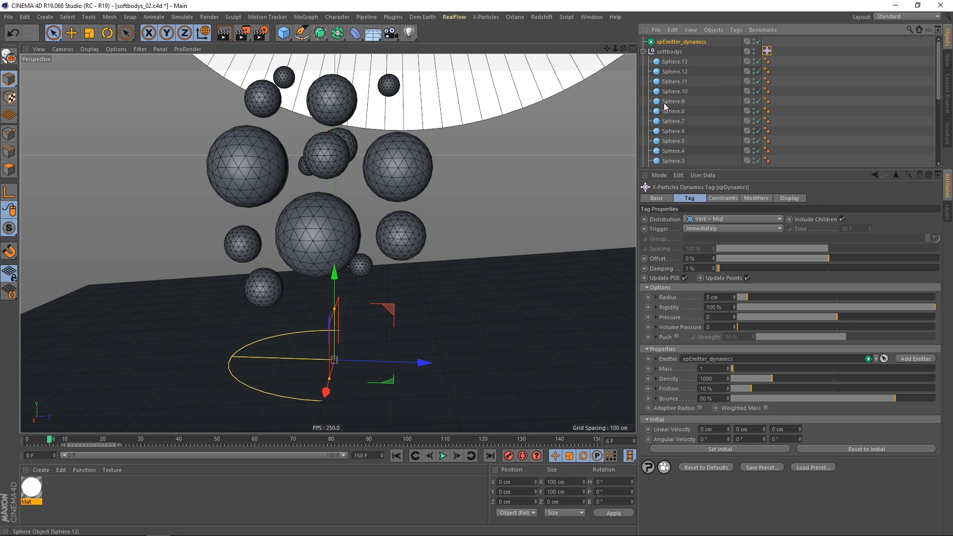
{"action": "left_click", "coordinate": [644, 52]}
- Replay the simulation from frame 0 to check the dynamics on the spheres above the floor
{"action": "left_click", "coordinate": [396, 455]}
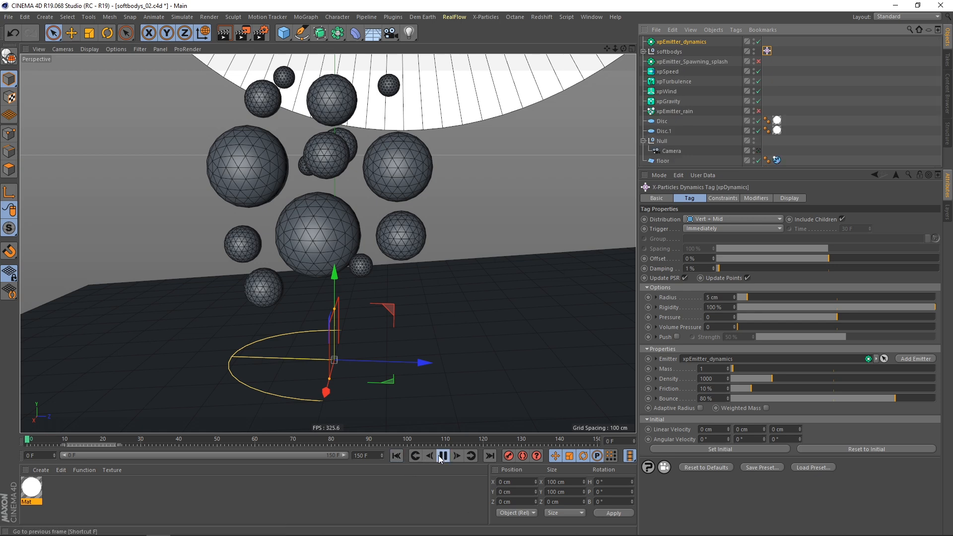
{"action": "left_click", "coordinate": [441, 459]}
{"action": "left_click", "coordinate": [396, 456]}
{"action": "left_click", "coordinate": [457, 455]}
{"action": "left_click_drag", "start_coordinate": [407, 193], "coordinate": [357, 219], "text": "alt"}
{"action": "left_click", "coordinate": [443, 456]}
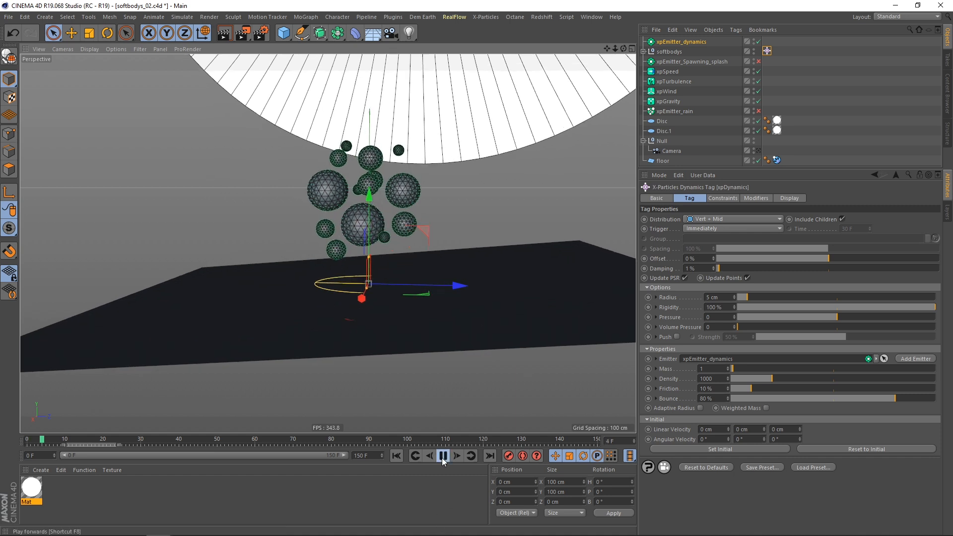
- Restart playback from the first frame and watch how the modifiers push the falling spheres
{"action": "left_click", "coordinate": [443, 456]}
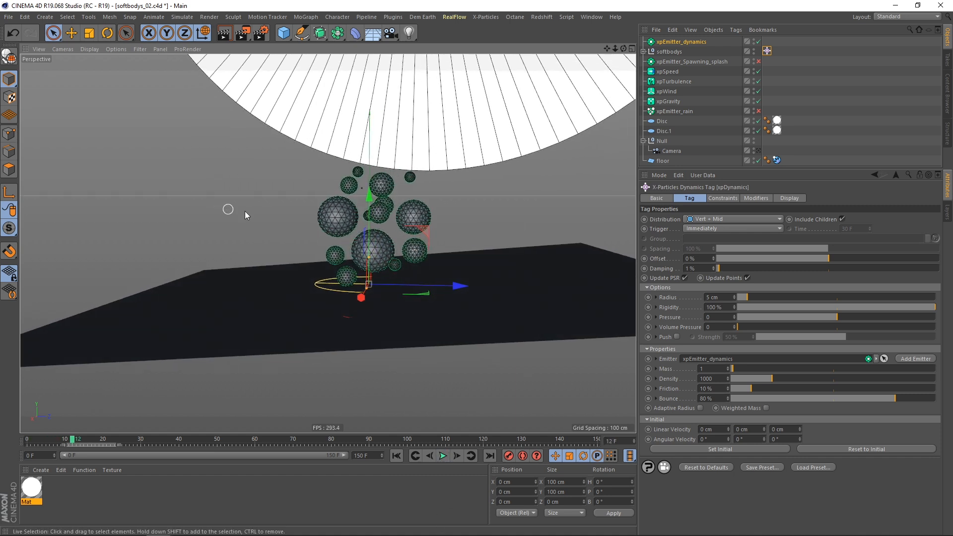
{"action": "left_click", "coordinate": [397, 455]}
{"action": "left_click", "coordinate": [443, 456]}
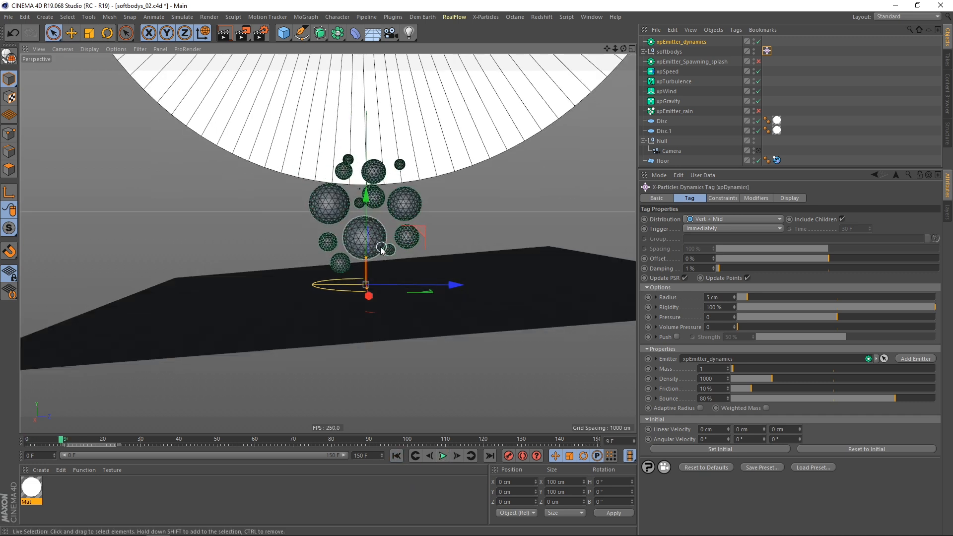
{"action": "scroll", "coordinate": [382, 238], "scroll_direction": "up", "scroll_amount": 2}
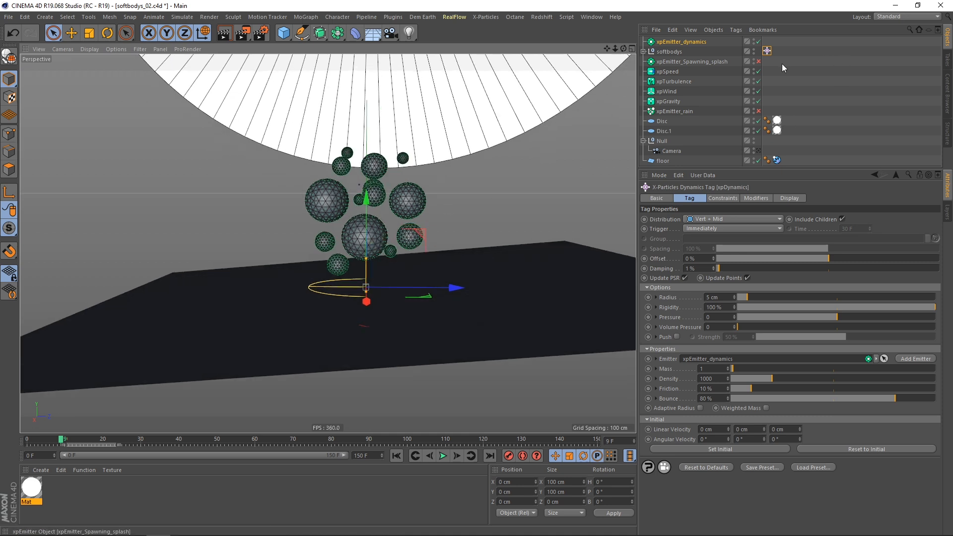
- Exclude xpWind, xpTurbulence and xpSpeed from the particle modifiers affecting xpEmitter_dynamics
{"action": "left_click", "coordinate": [756, 199]}
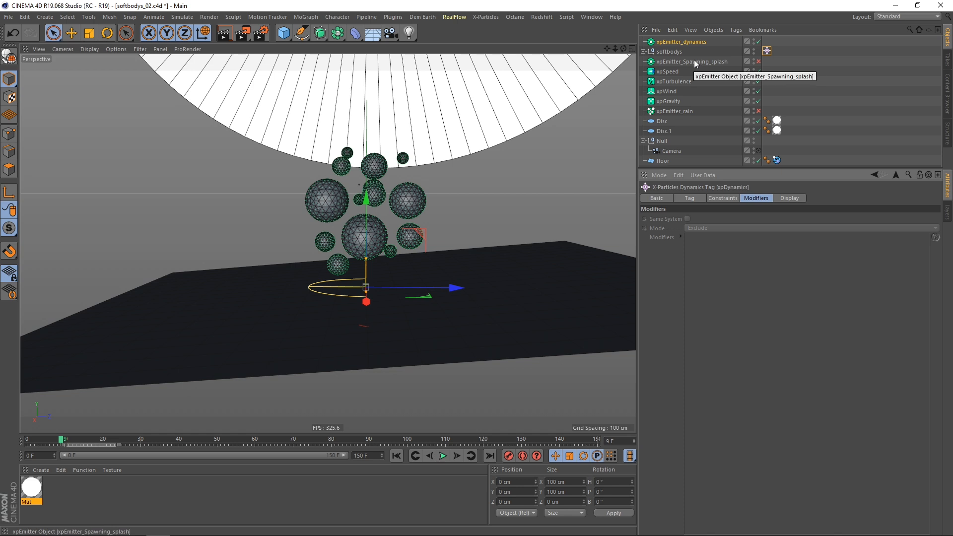
{"action": "left_click", "coordinate": [693, 42]}
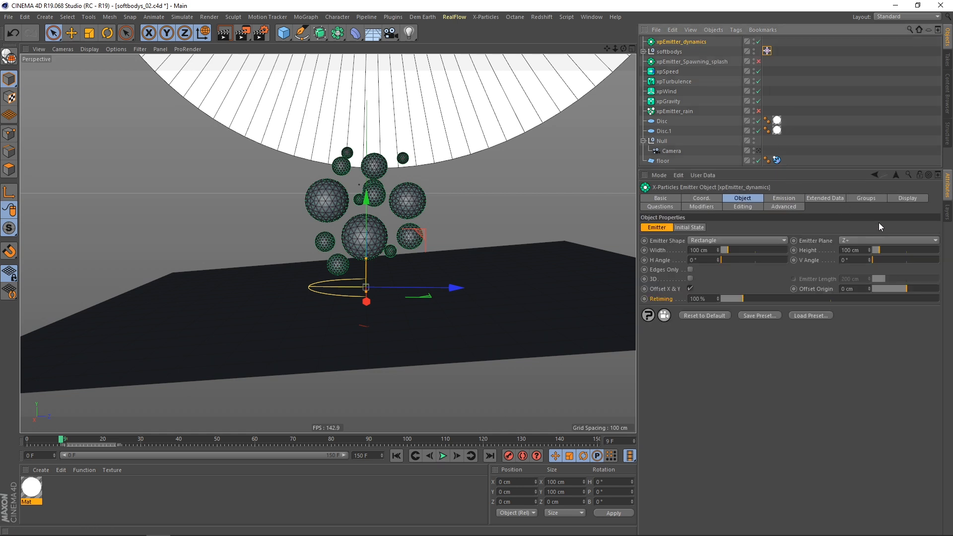
{"action": "left_click", "coordinate": [711, 206]}
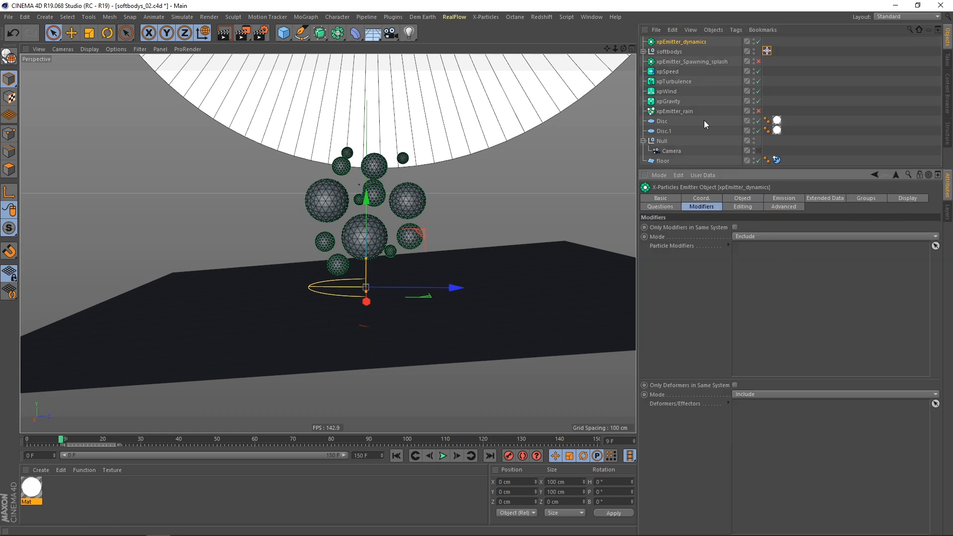
{"action": "left_click_drag", "start_coordinate": [667, 91], "coordinate": [716, 179]}
{"action": "left_click_drag", "start_coordinate": [765, 272], "coordinate": [752, 276]}
{"action": "left_click", "coordinate": [674, 73]}
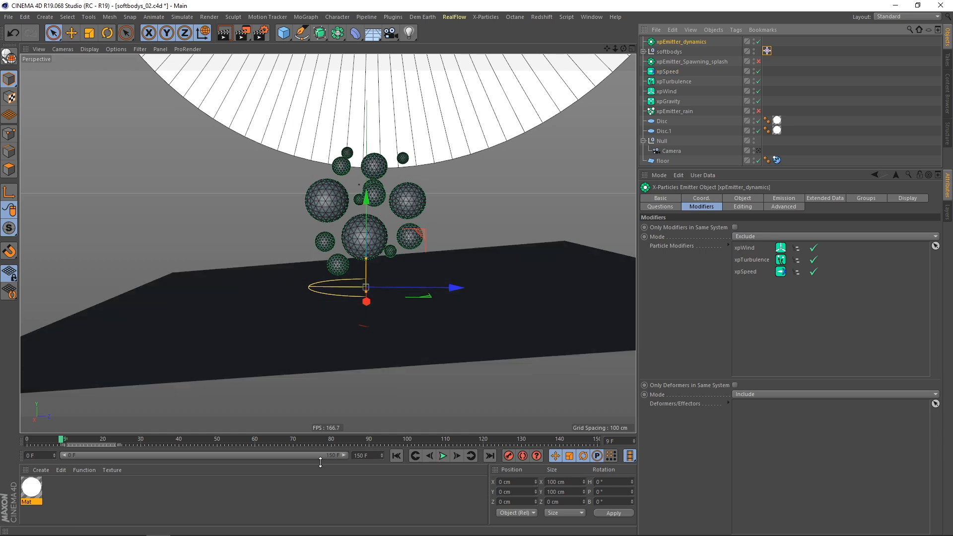
- Replay the simulation with the modifiers excluded, inspect the spheres' collision with the floor, and return to frame 0
{"action": "left_click", "coordinate": [396, 455]}
{"action": "left_click", "coordinate": [442, 457]}
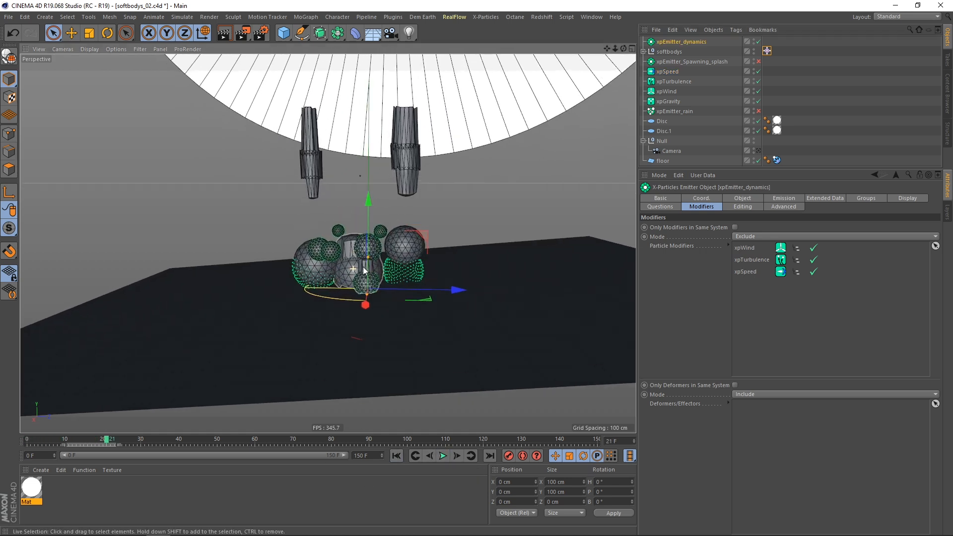
{"action": "left_click", "coordinate": [443, 457]}
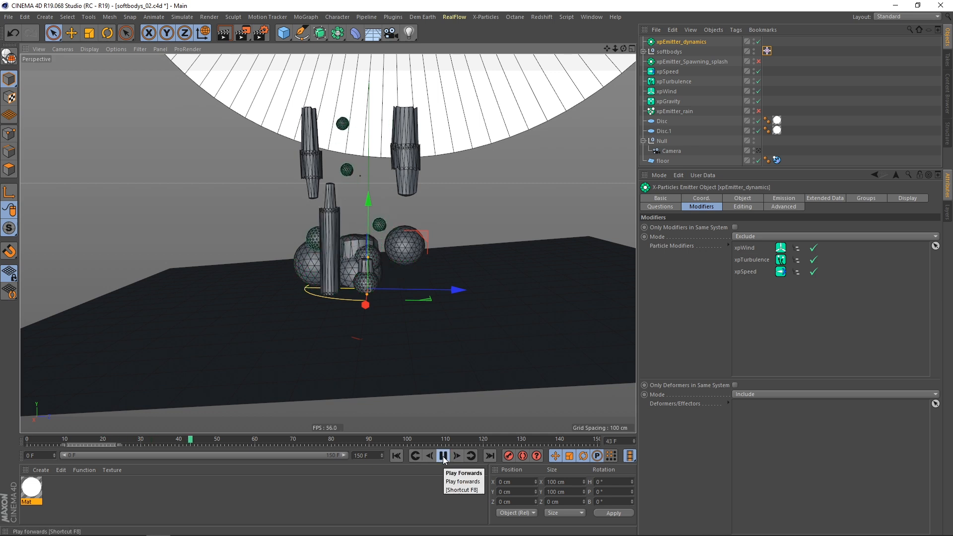
{"action": "left_click", "coordinate": [396, 456]}
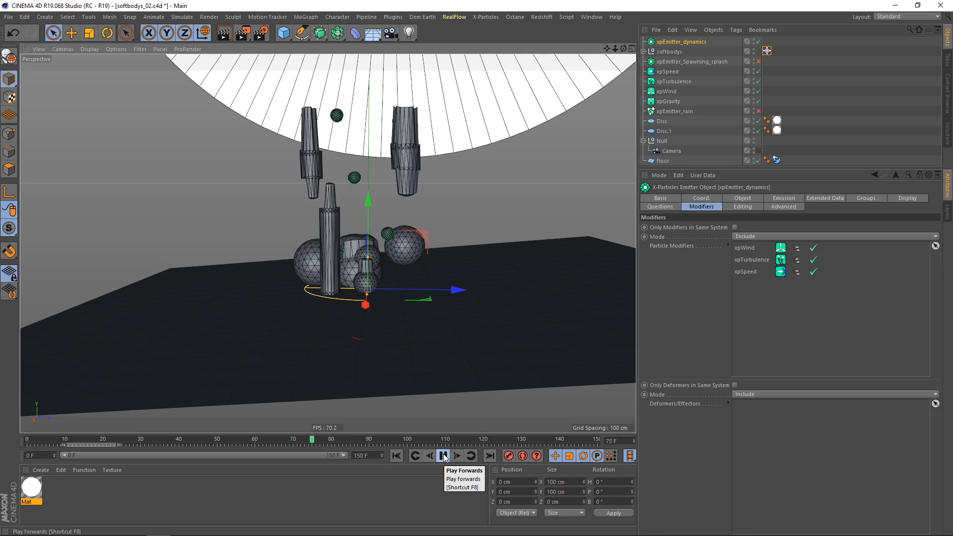
{"action": "left_click", "coordinate": [444, 456]}
{"action": "left_click_drag", "start_coordinate": [318, 214], "coordinate": [560, 276], "text": "alt"}
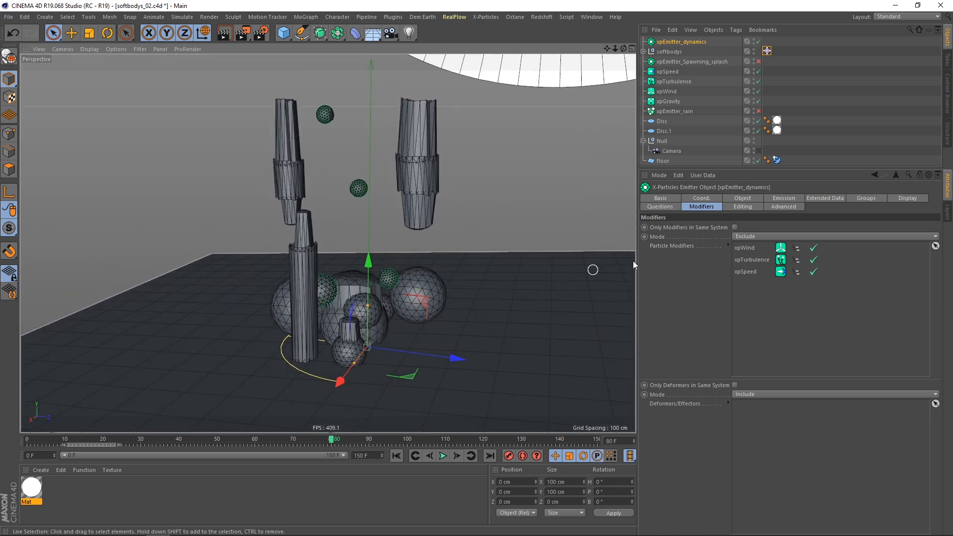
{"action": "left_click", "coordinate": [396, 455]}
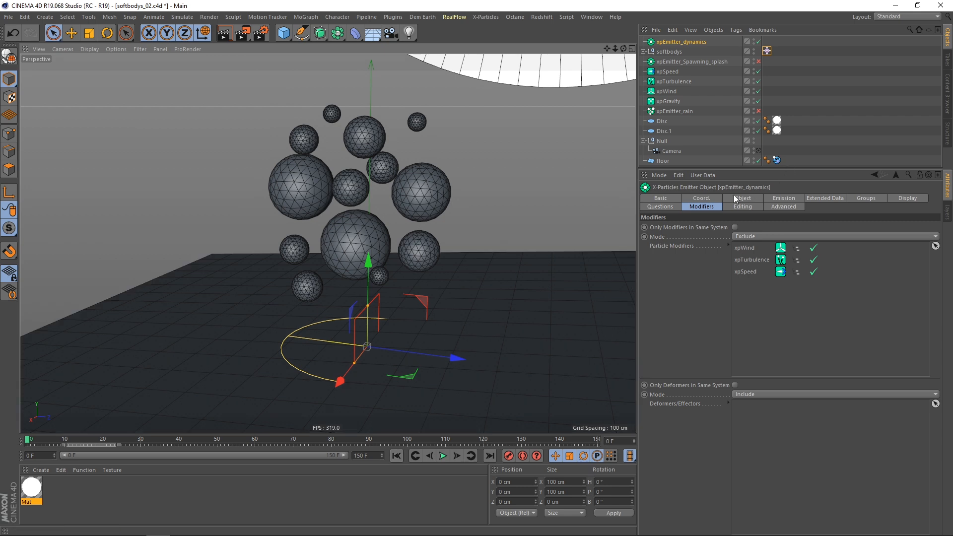
- Duplicate the floor plane and rename the copy as floor.dynamics
{"action": "left_click_drag", "start_coordinate": [753, 168], "coordinate": [761, 274]}
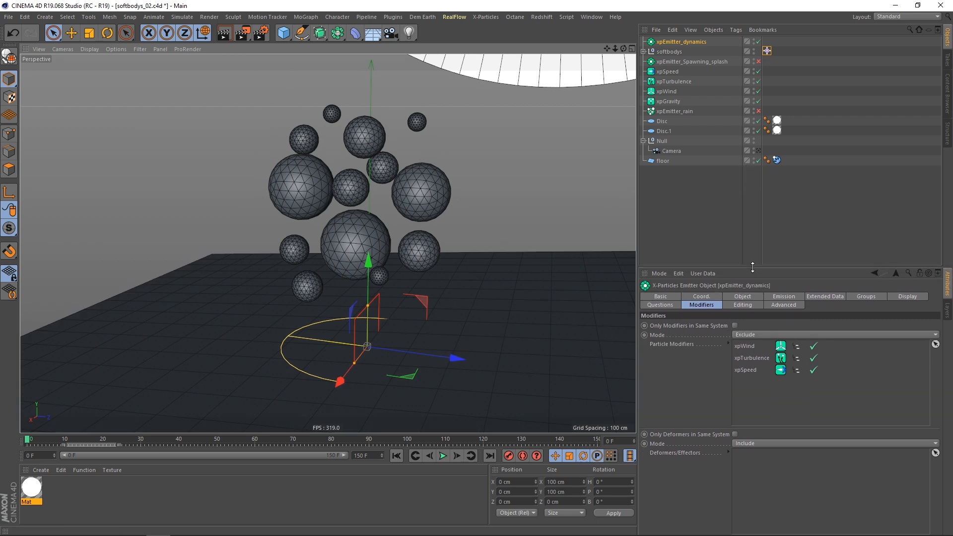
{"action": "left_click", "coordinate": [665, 181]}
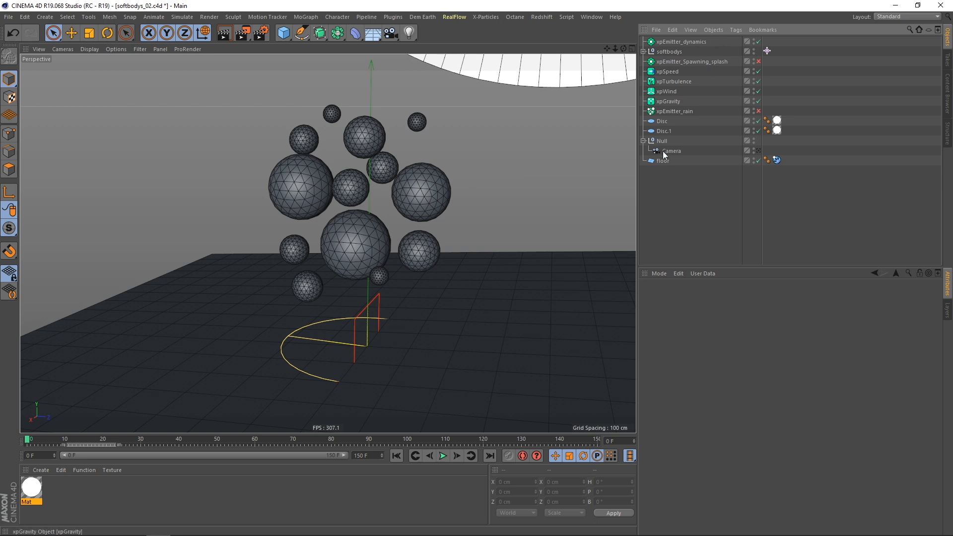
{"action": "left_click_drag", "start_coordinate": [666, 163], "coordinate": [660, 171], "text": "ctrl"}
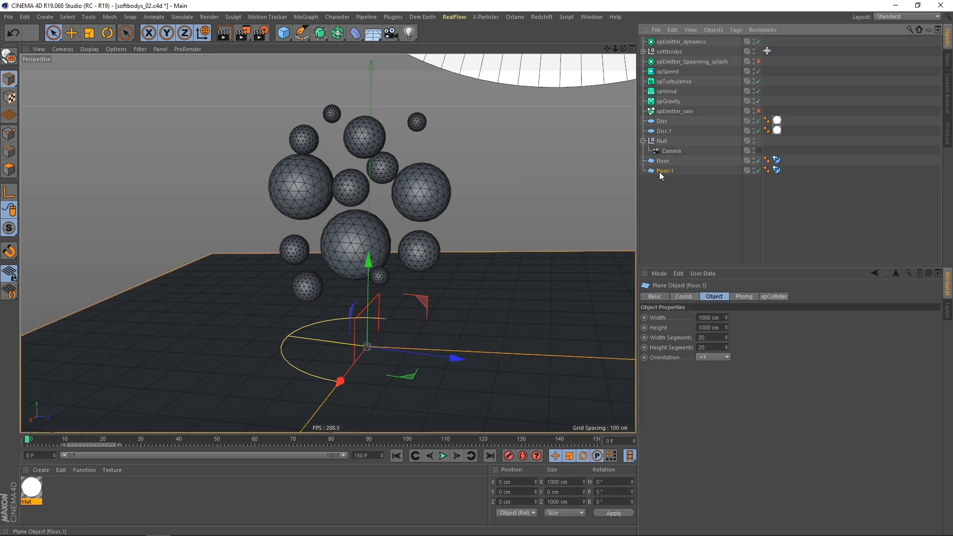
{"action": "double_click", "coordinate": [662, 171]}
{"action": "key", "text": "BackSpace"}
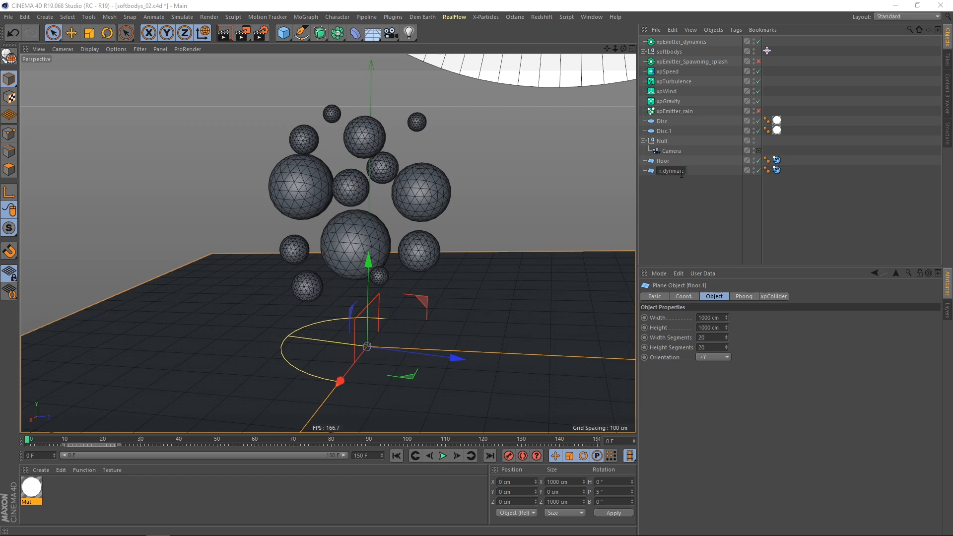
{"action": "type", "text": "dynaics"}
{"action": "key", "text": "BackSpace"}
{"action": "key", "text": "BackSpace"}
{"action": "key", "text": "BackSpace"}
{"action": "type", "text": "mics"}
{"action": "key", "text": "Return"}
- Set the floor.dynamics collider tag's exclusion mode to Include and add xpEmitter_dynamics to its emitters
{"action": "left_click_drag", "start_coordinate": [553, 208], "coordinate": [407, 254], "text": "alt"}
{"action": "left_click", "coordinate": [777, 170]}
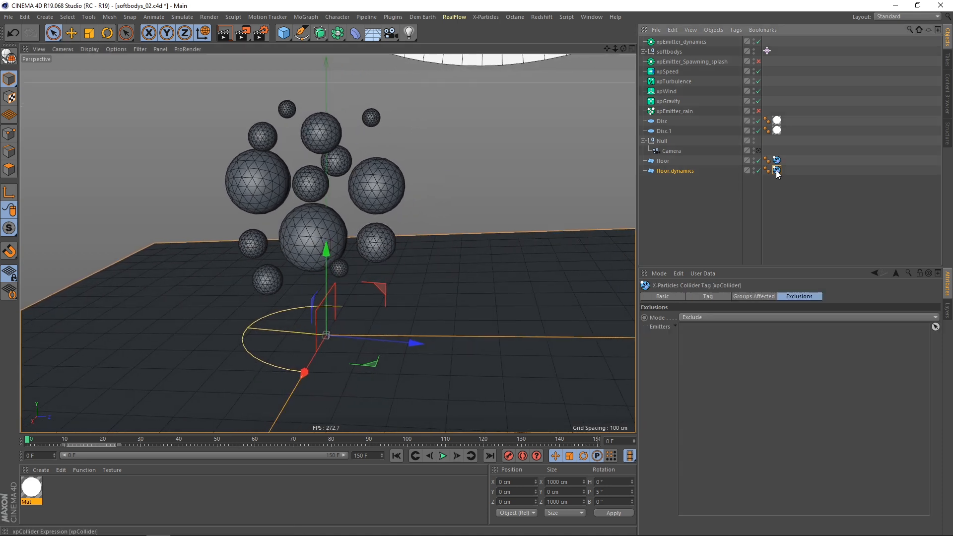
{"action": "left_click", "coordinate": [701, 319]}
{"action": "left_click", "coordinate": [713, 332]}
{"action": "left_click", "coordinate": [678, 43]}
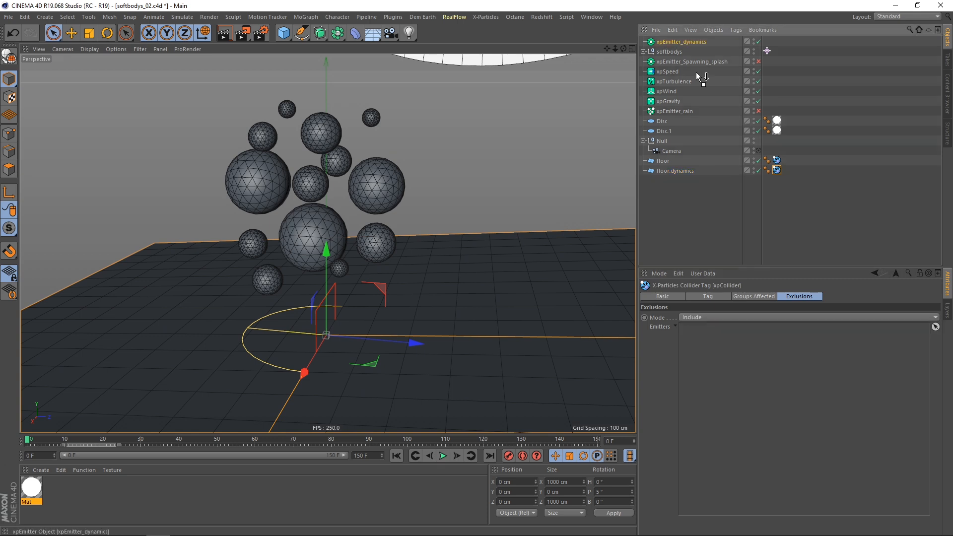
{"action": "left_click_drag", "start_coordinate": [733, 355], "coordinate": [732, 353]}
- Set the original floor's collider tag to Include mode with xpEmitter_Spawning_splash and xpEmitter_rain as its emitters
{"action": "left_click", "coordinate": [777, 169]}
{"action": "left_click", "coordinate": [775, 161]}
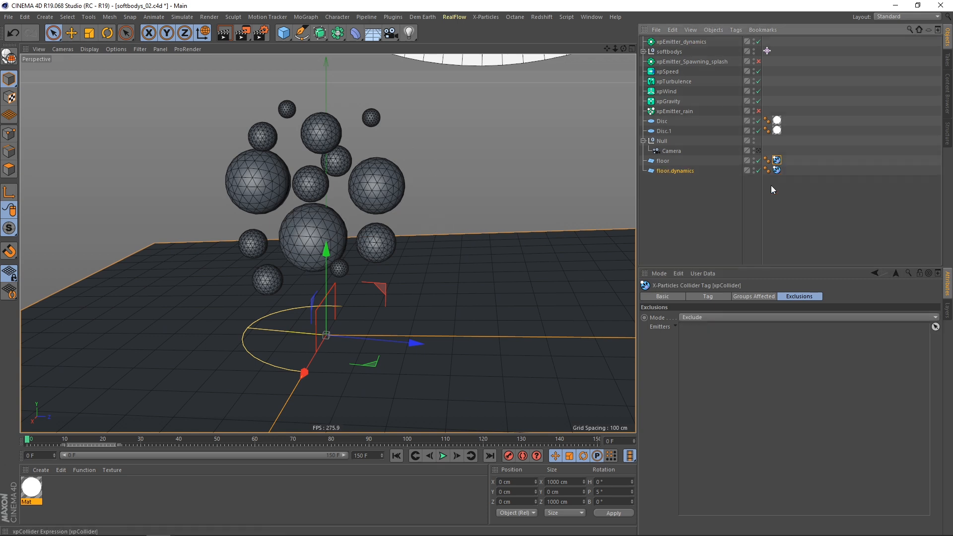
{"action": "left_click", "coordinate": [709, 318]}
{"action": "left_click", "coordinate": [701, 338]}
{"action": "left_click_drag", "start_coordinate": [702, 61], "coordinate": [719, 366]}
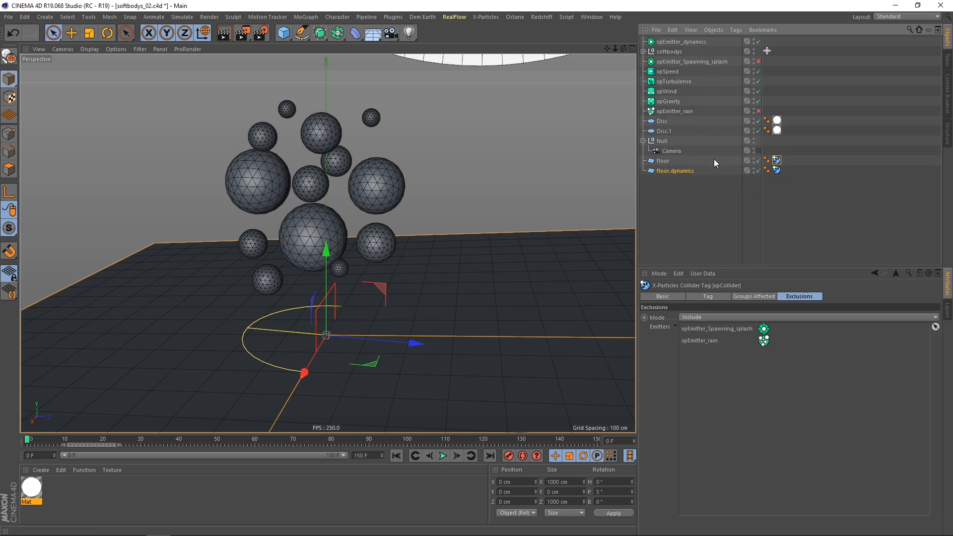
- Disable particle spawning in the floor.dynamics collider tag
{"action": "left_click", "coordinate": [677, 193]}
{"action": "left_click", "coordinate": [778, 170]}
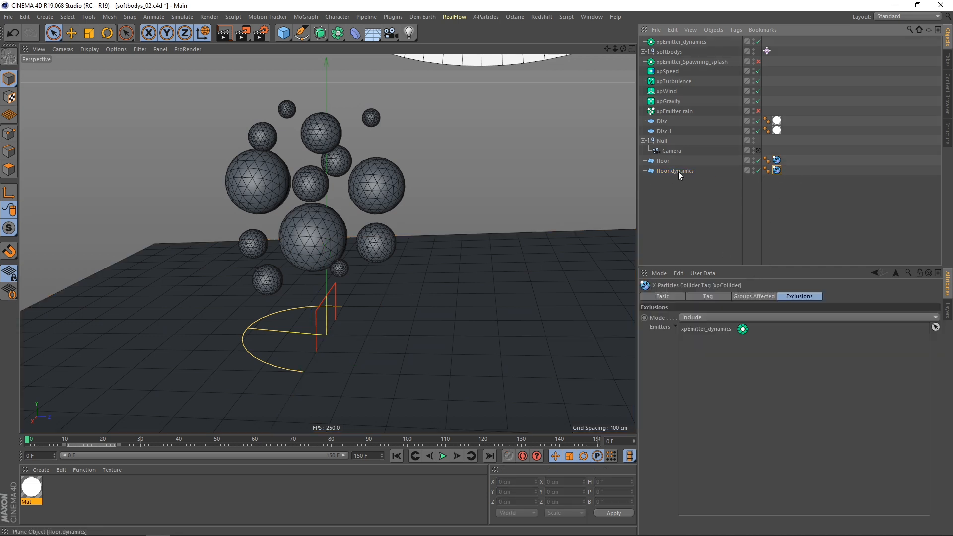
{"action": "left_click", "coordinate": [673, 297]}
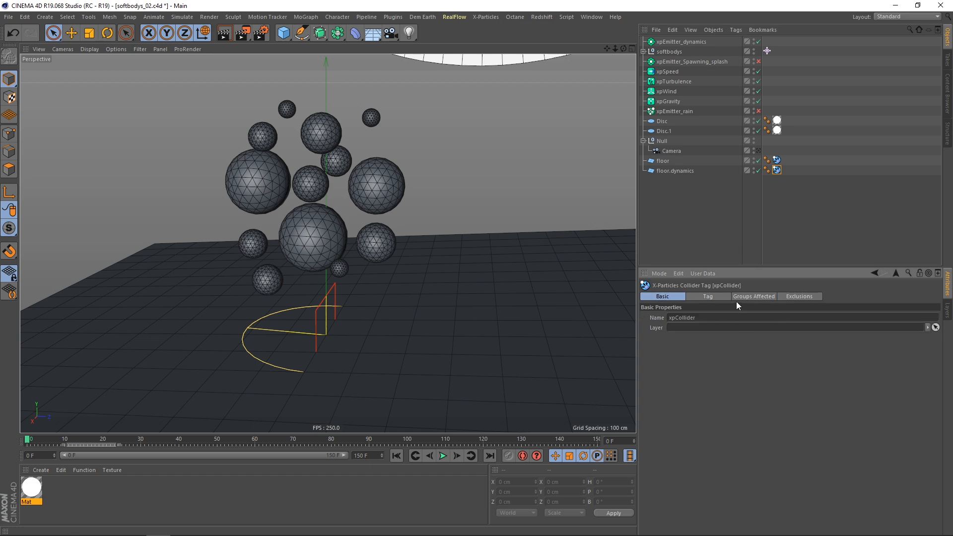
{"action": "left_click", "coordinate": [717, 298]}
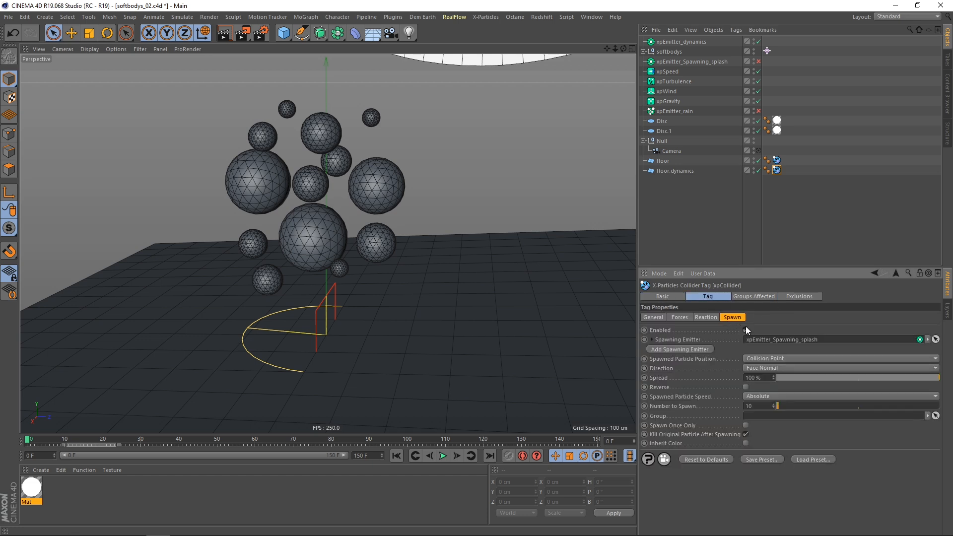
{"action": "left_click", "coordinate": [746, 331]}
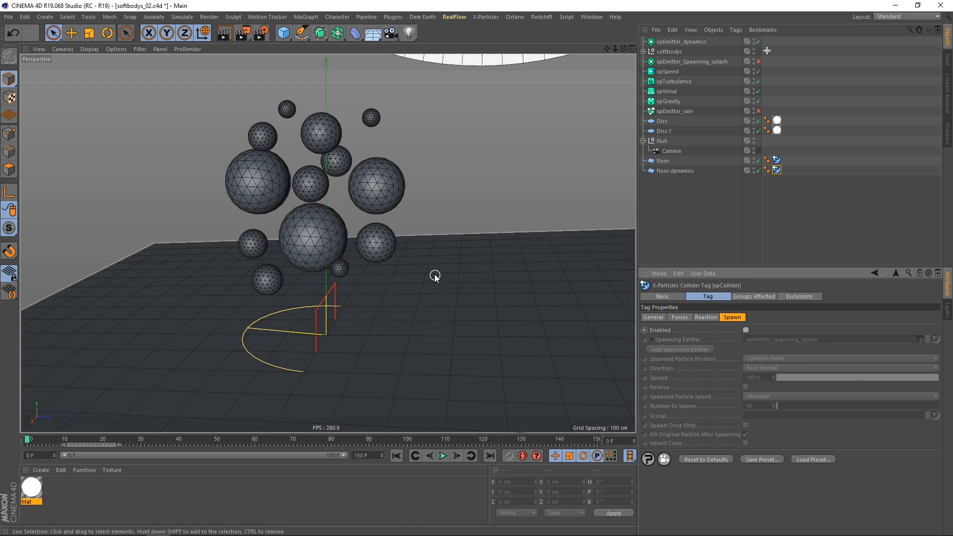
- Replay the simulation from frame 0 and inspect the contact between the landed spheres from the side and above
{"action": "scroll", "coordinate": [422, 269], "scroll_direction": "down", "scroll_amount": 5}
{"action": "scroll", "coordinate": [357, 251], "scroll_direction": "up", "scroll_amount": 3}
{"action": "scroll", "coordinate": [352, 249], "scroll_direction": "up", "scroll_amount": 4}
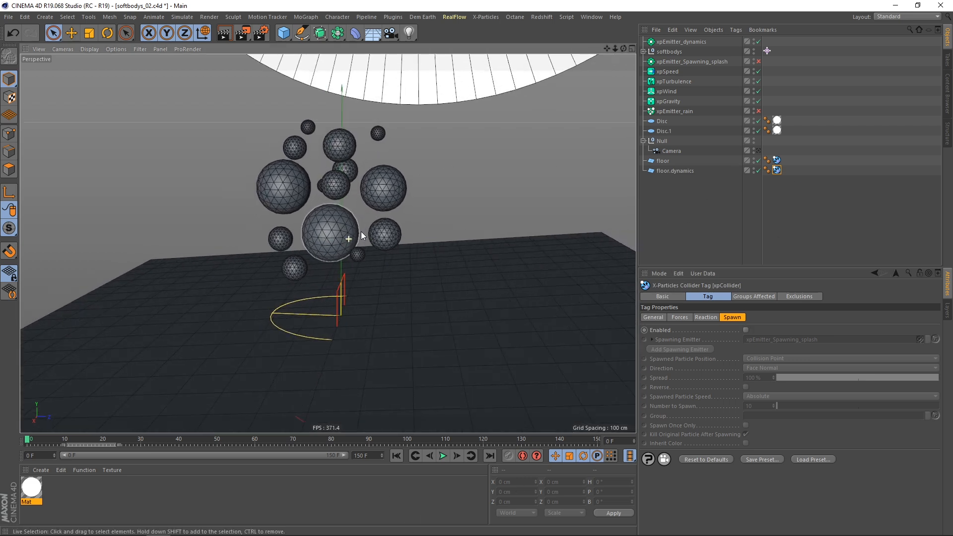
{"action": "left_click", "coordinate": [443, 456]}
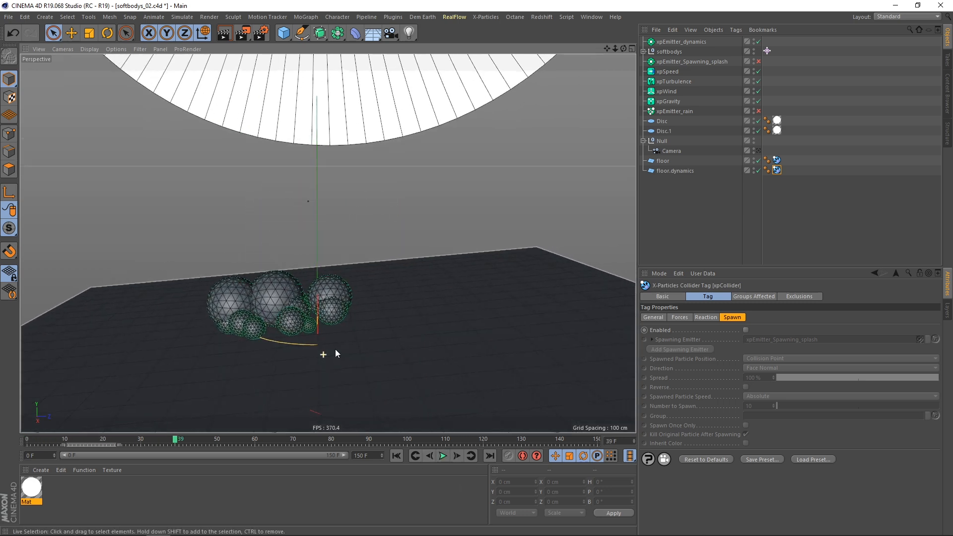
{"action": "left_click", "coordinate": [396, 456]}
{"action": "left_click", "coordinate": [440, 455]}
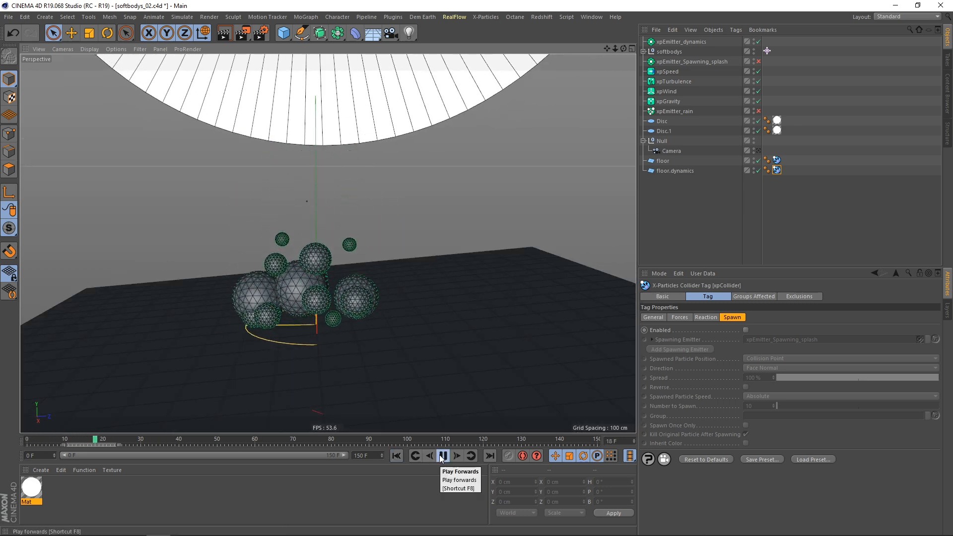
{"action": "left_click", "coordinate": [264, 288]}
{"action": "left_click_drag", "start_coordinate": [264, 288], "coordinate": [272, 338], "text": "alt"}
{"action": "right_click_drag", "start_coordinate": [281, 285], "coordinate": [334, 261], "text": "alt"}
{"action": "left_click_drag", "start_coordinate": [300, 275], "coordinate": [334, 286], "text": "alt"}
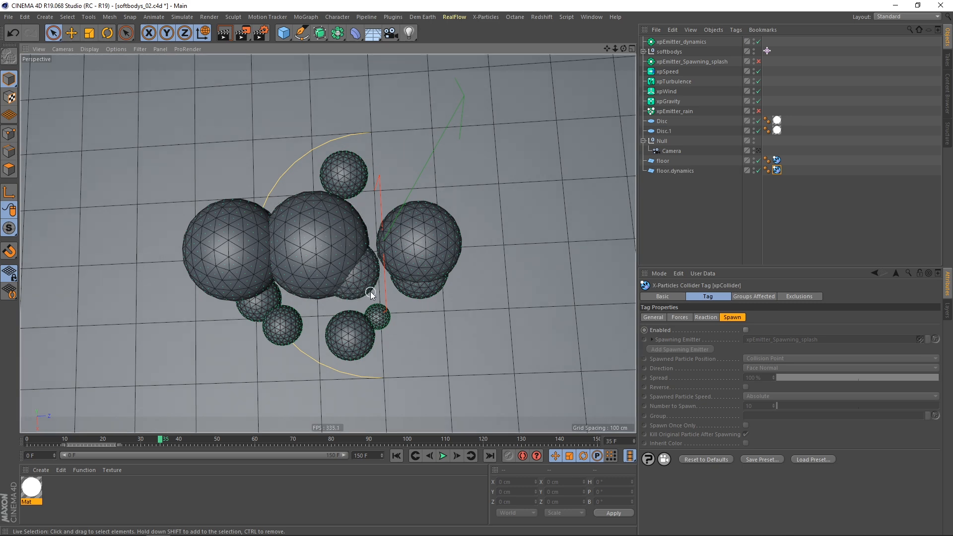
{"action": "left_click_drag", "start_coordinate": [346, 276], "coordinate": [338, 206], "text": "alt"}
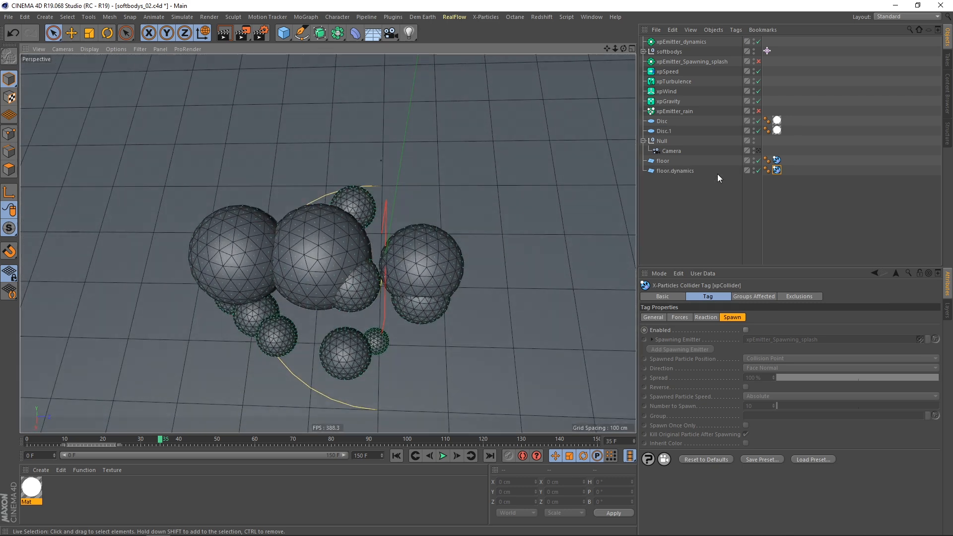
- Set the softbodys dynamics tag's Radius to 1 cm and its Rigidity to 1.5%
{"action": "left_click", "coordinate": [768, 51]}
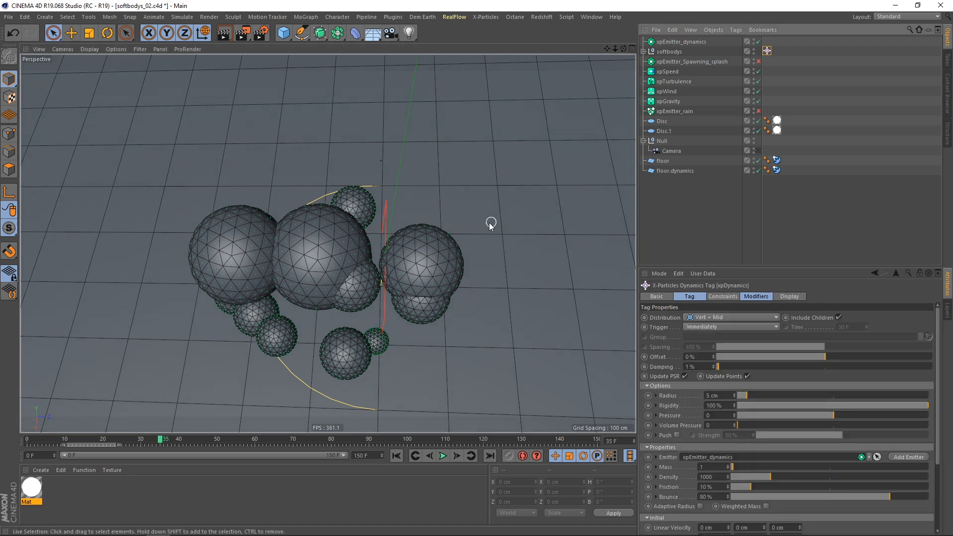
{"action": "left_click_drag", "start_coordinate": [413, 277], "coordinate": [421, 220], "text": "alt"}
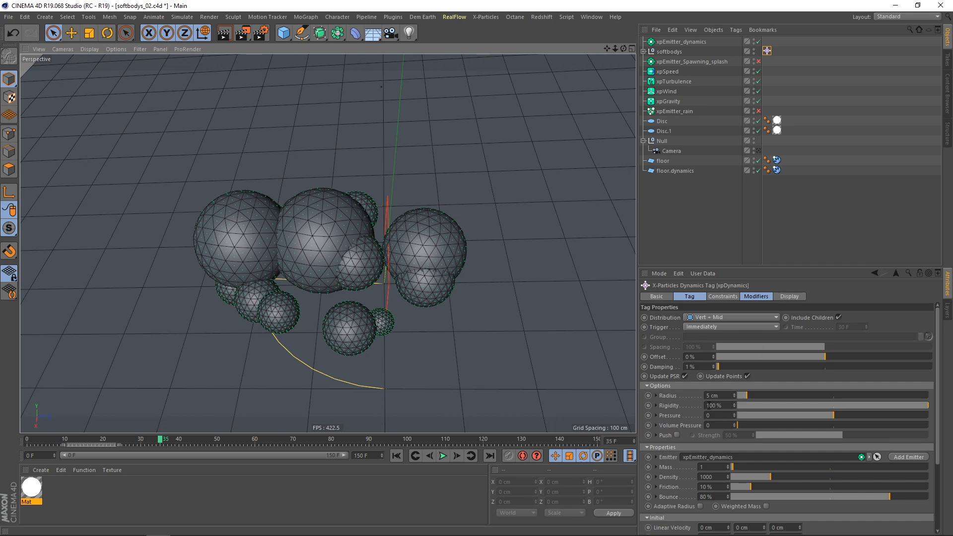
{"action": "left_click_drag", "start_coordinate": [418, 283], "coordinate": [426, 263], "text": "alt"}
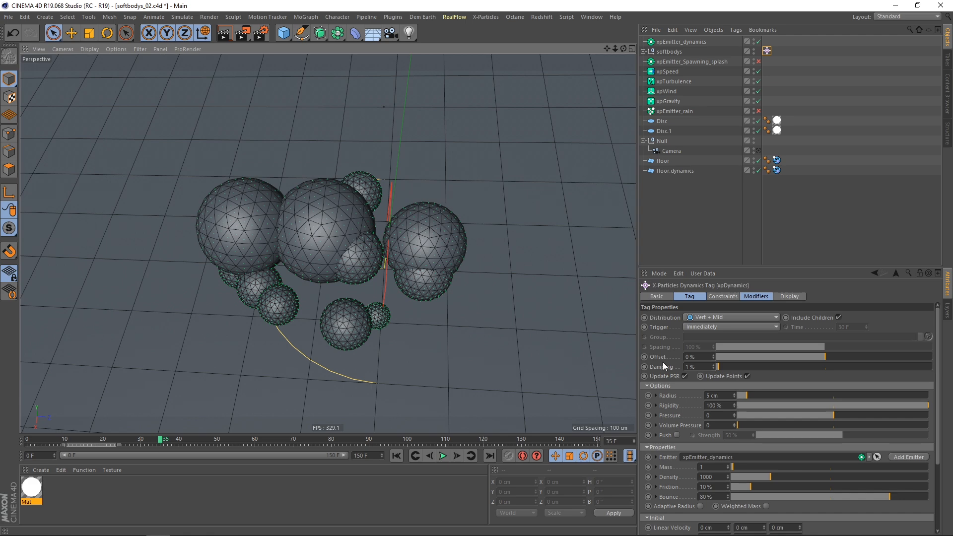
{"action": "left_click", "coordinate": [704, 396]}
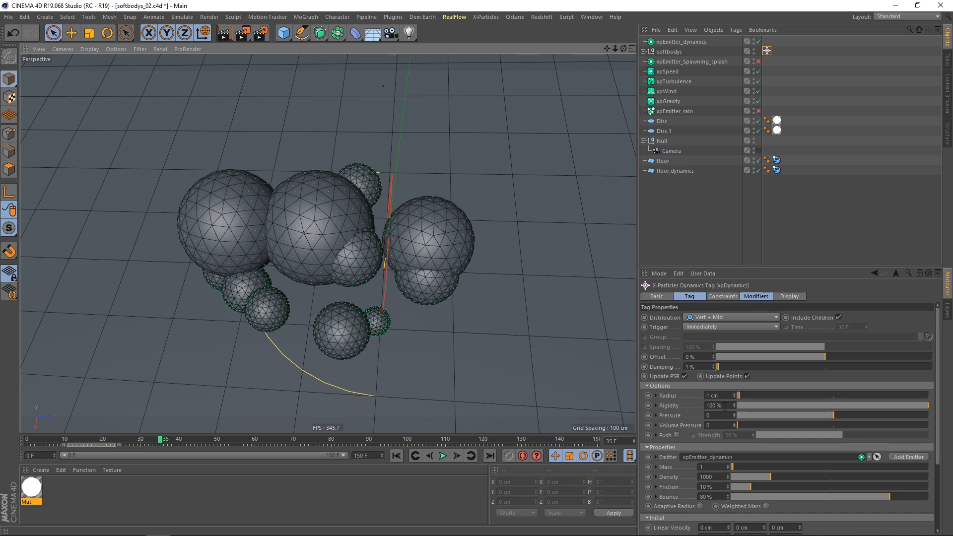
{"action": "left_click_drag", "start_coordinate": [415, 276], "coordinate": [453, 238], "text": "alt"}
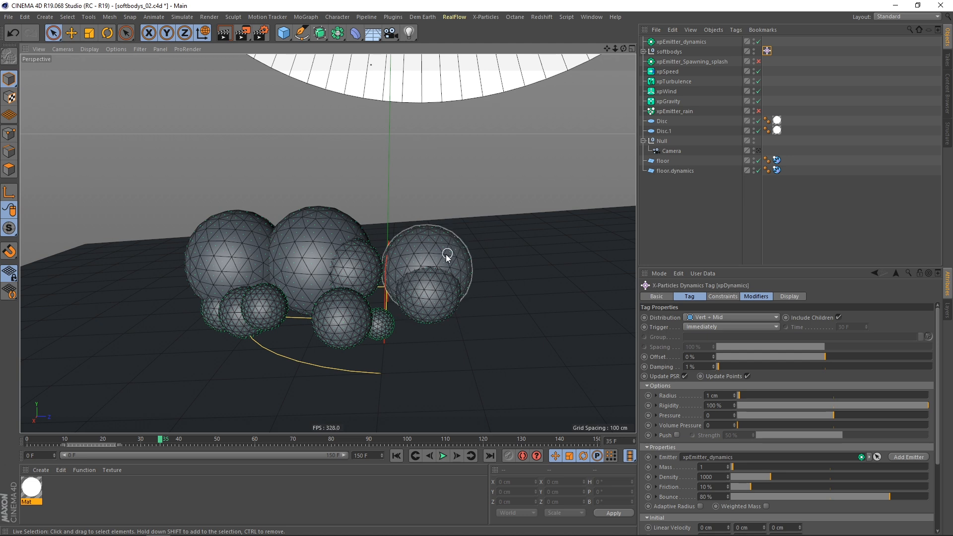
{"action": "left_click", "coordinate": [728, 406]}
{"action": "type", "text": "1.5"}
{"action": "key", "text": "Return"}
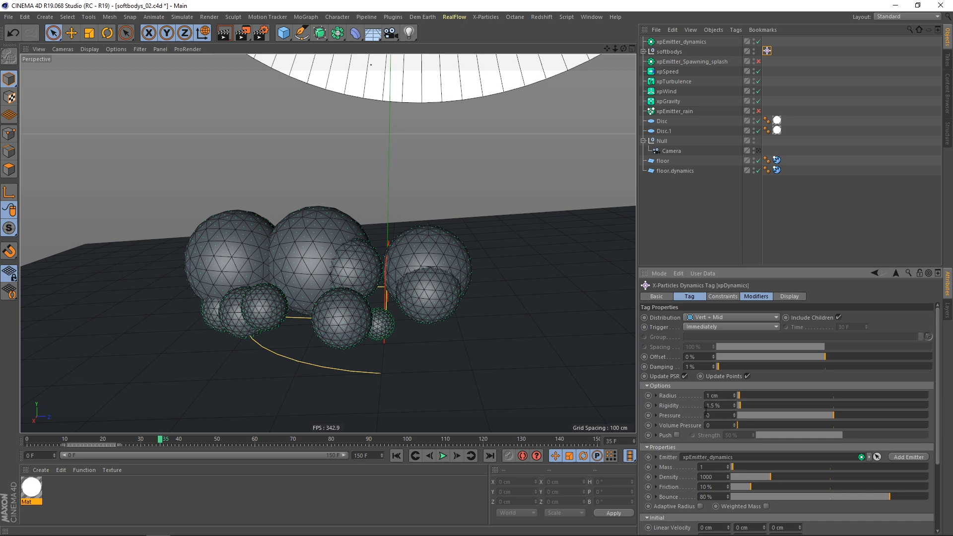
- Replay the simulation twice from frame 0 and examine from several angles how the soft spheres deform and overlap on landing
{"action": "left_click", "coordinate": [397, 456]}
{"action": "left_click", "coordinate": [443, 457]}
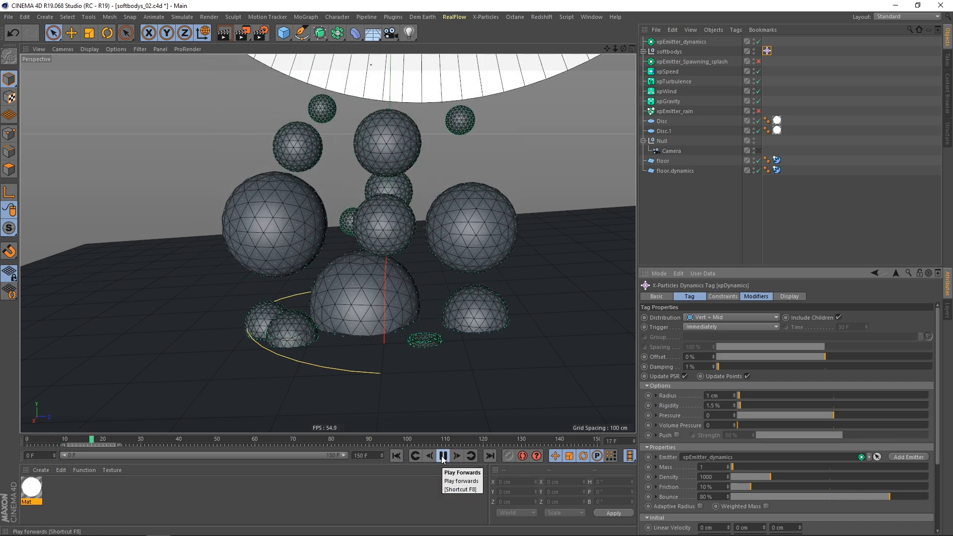
{"action": "left_click", "coordinate": [443, 457]}
{"action": "mouse_move", "coordinate": [425, 297]}
{"action": "left_mouse_down", "text": "alt"}
{"action": "mouse_move", "coordinate": [389, 308]}
{"action": "mouse_move", "coordinate": [386, 275]}
{"action": "mouse_move", "coordinate": [426, 277]}
{"action": "mouse_move", "coordinate": [429, 289]}
{"action": "left_mouse_up", "text": "alt"}
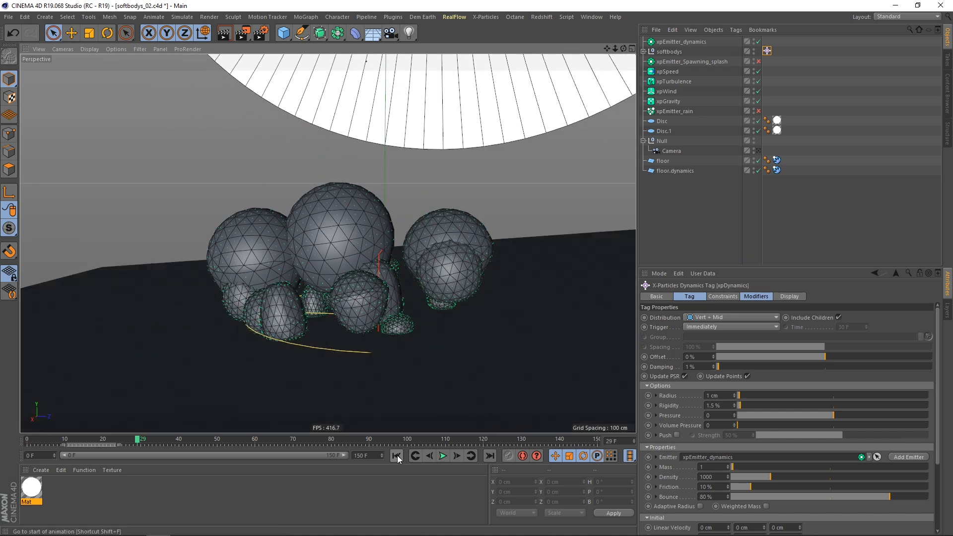
{"action": "left_click", "coordinate": [397, 456]}
{"action": "left_click", "coordinate": [445, 456]}
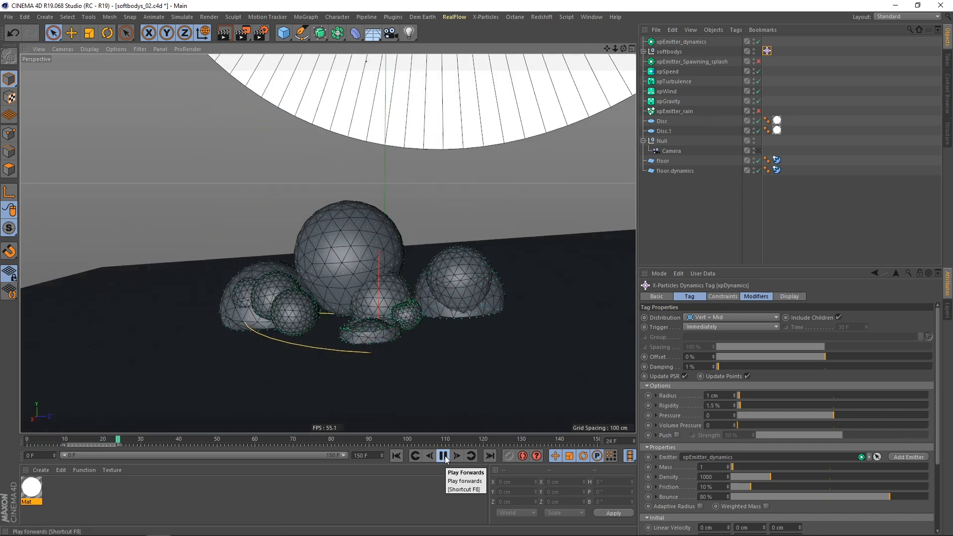
{"action": "left_click", "coordinate": [445, 455]}
{"action": "left_click_drag", "start_coordinate": [393, 294], "coordinate": [395, 301], "text": "alt"}
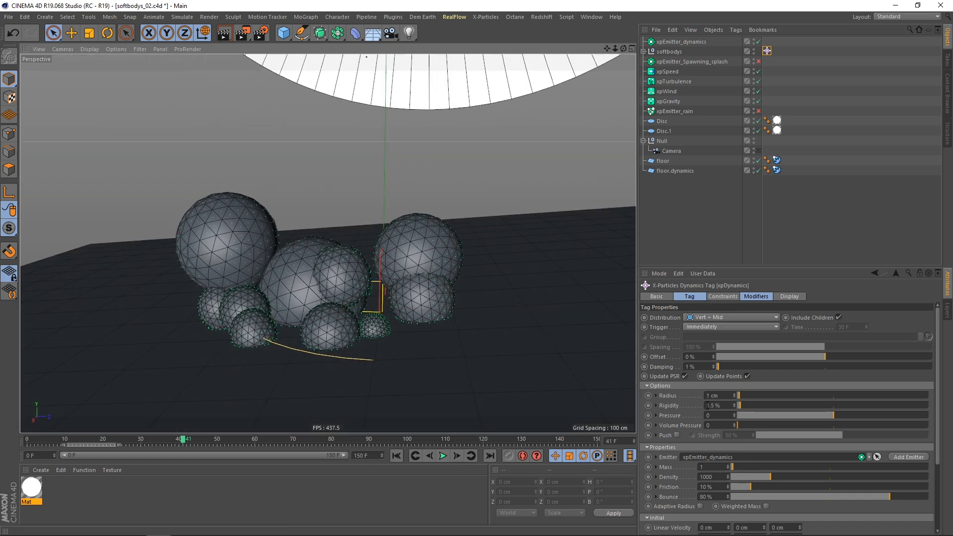
{"action": "left_click_drag", "start_coordinate": [419, 272], "coordinate": [455, 281], "text": "alt"}
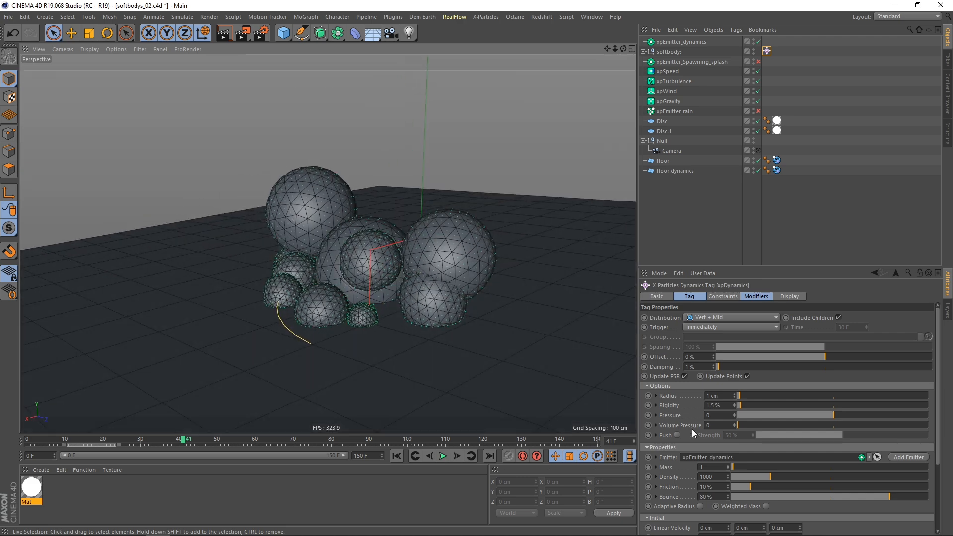
- Enable Push in the softbodys dynamics tag and set its Strength to 100%
{"action": "left_click", "coordinate": [677, 436]}
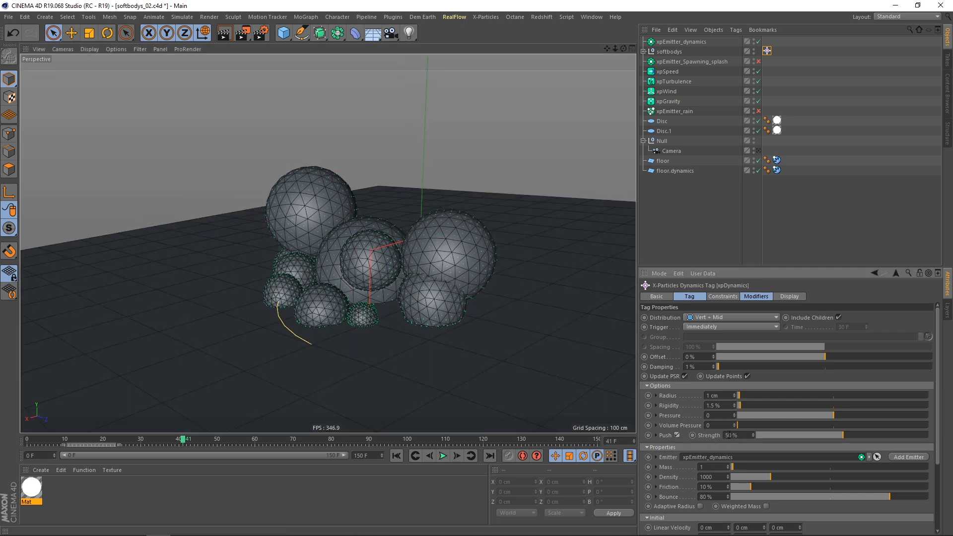
{"action": "left_click_drag", "start_coordinate": [466, 318], "coordinate": [440, 270], "text": "alt"}
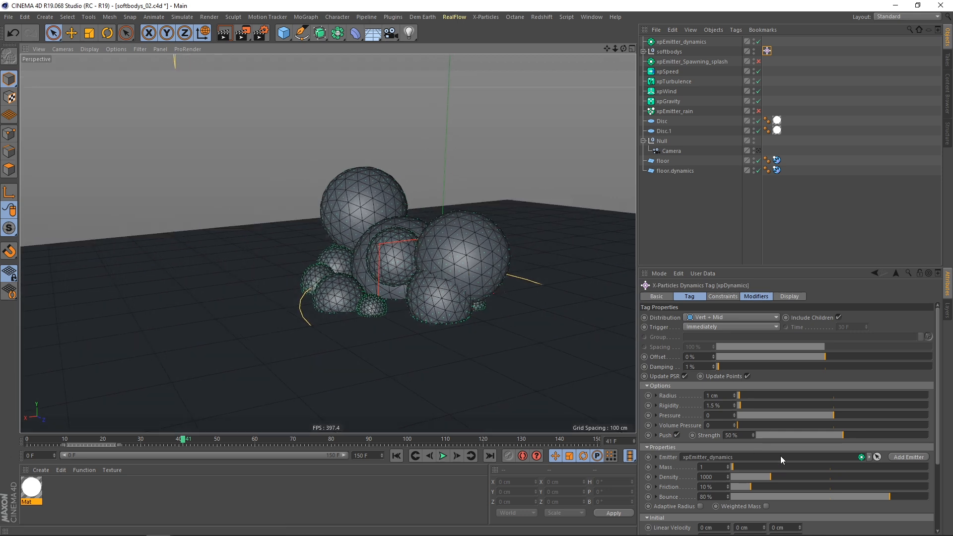
{"action": "double_click", "coordinate": [735, 435]}
{"action": "type", "text": "100"}
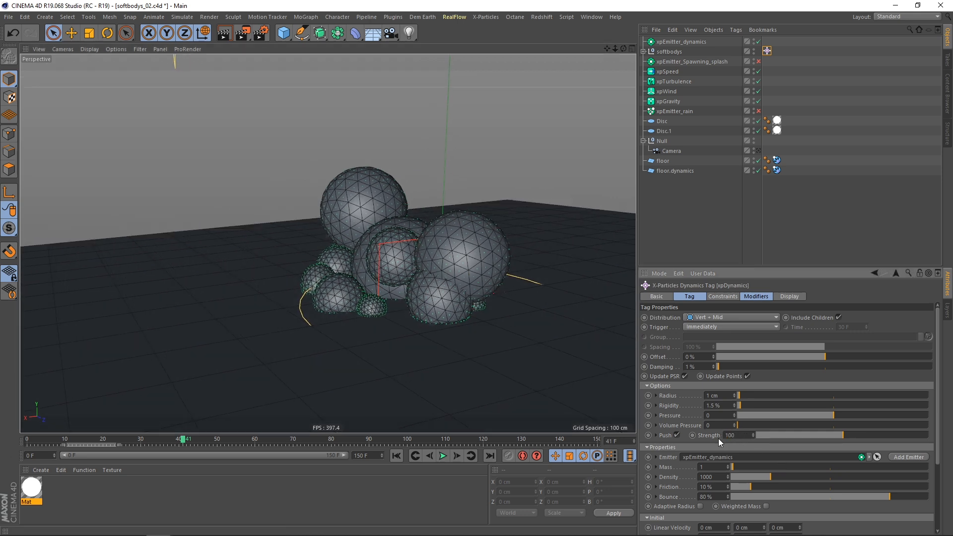
- Set the dynamics tag's Push strength to 100 % and play the soft-body simulation from the first frame
{"action": "key", "text": "Return"}
{"action": "left_click_drag", "start_coordinate": [429, 282], "coordinate": [412, 285], "text": "alt"}
{"action": "left_click", "coordinate": [398, 455]}
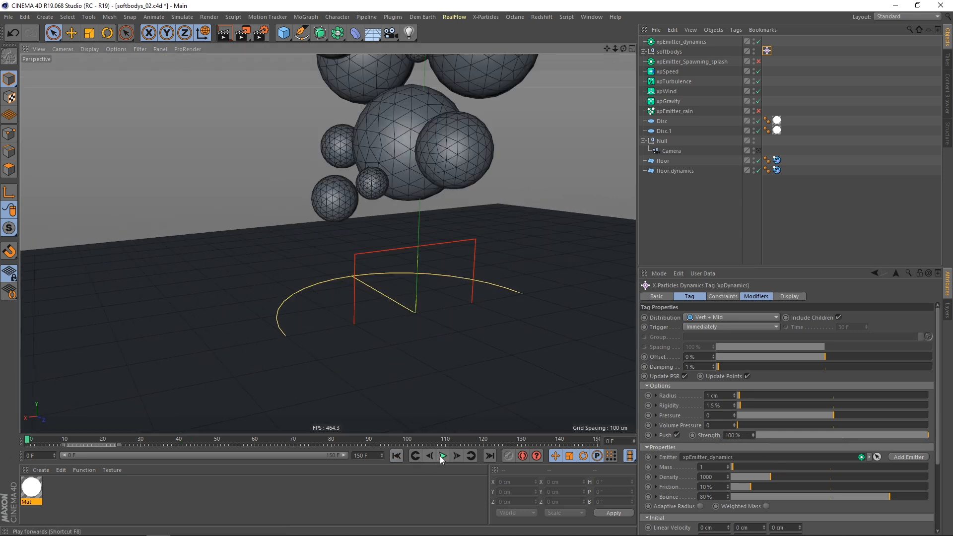
{"action": "left_click", "coordinate": [442, 456]}
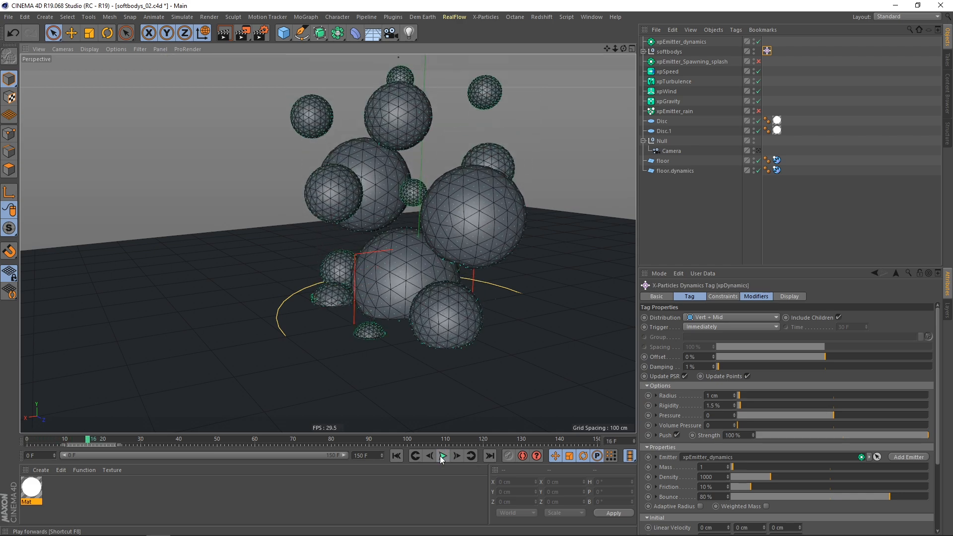
{"action": "left_click", "coordinate": [442, 456]}
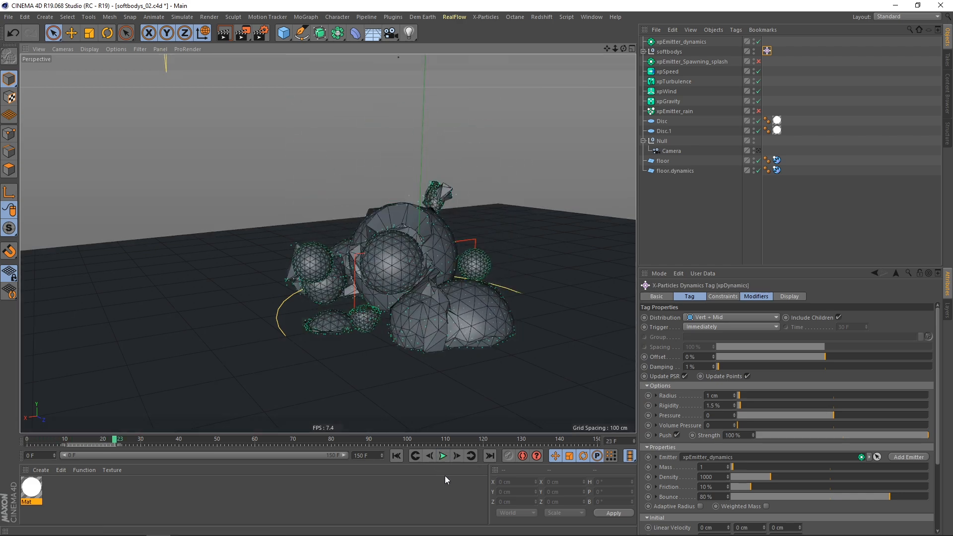
{"action": "left_click", "coordinate": [442, 456]}
{"action": "left_click_drag", "start_coordinate": [407, 213], "coordinate": [429, 337], "text": "alt"}
{"action": "left_click", "coordinate": [443, 456]}
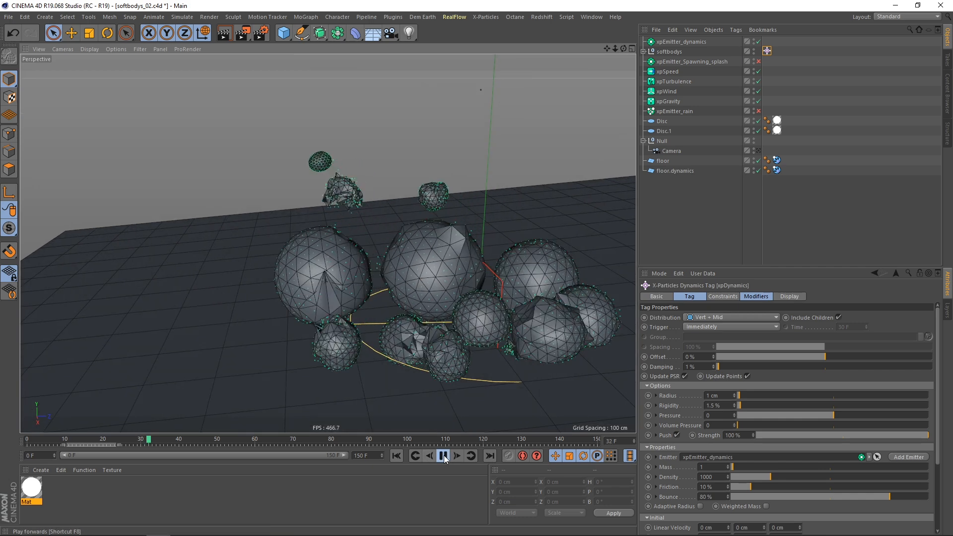
- Replay the simulation from the start in a wider view and return to the first frame
{"action": "scroll", "coordinate": [425, 333], "scroll_direction": "down", "scroll_amount": 5}
{"action": "middle_click_drag", "start_coordinate": [428, 323], "coordinate": [398, 316], "text": "alt"}
{"action": "left_click", "coordinate": [397, 456]}
{"action": "left_click", "coordinate": [442, 456]}
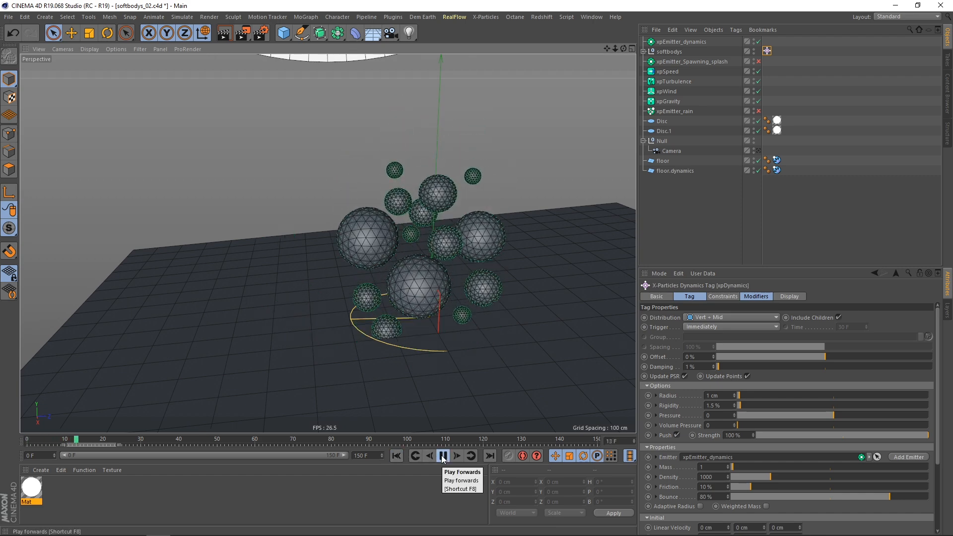
{"action": "left_click", "coordinate": [444, 456]}
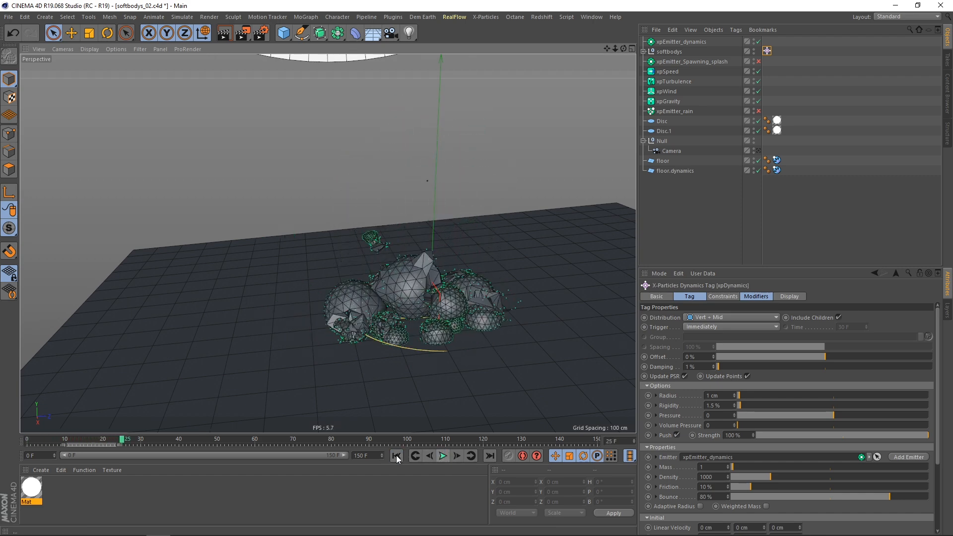
{"action": "left_click", "coordinate": [397, 456]}
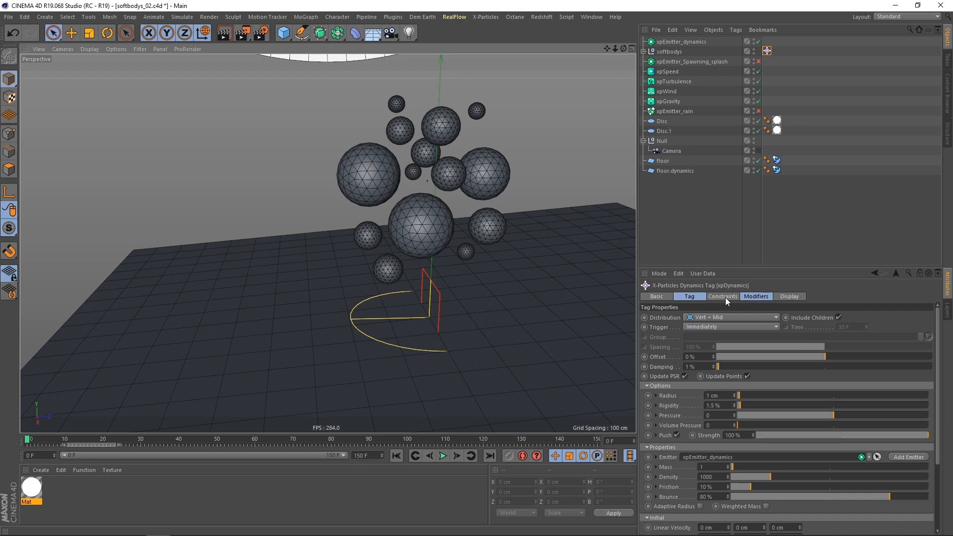
- Enable Structure Constraints on the softbodys dynamics tag with a strength of 70 %
{"action": "left_click", "coordinate": [726, 296]}
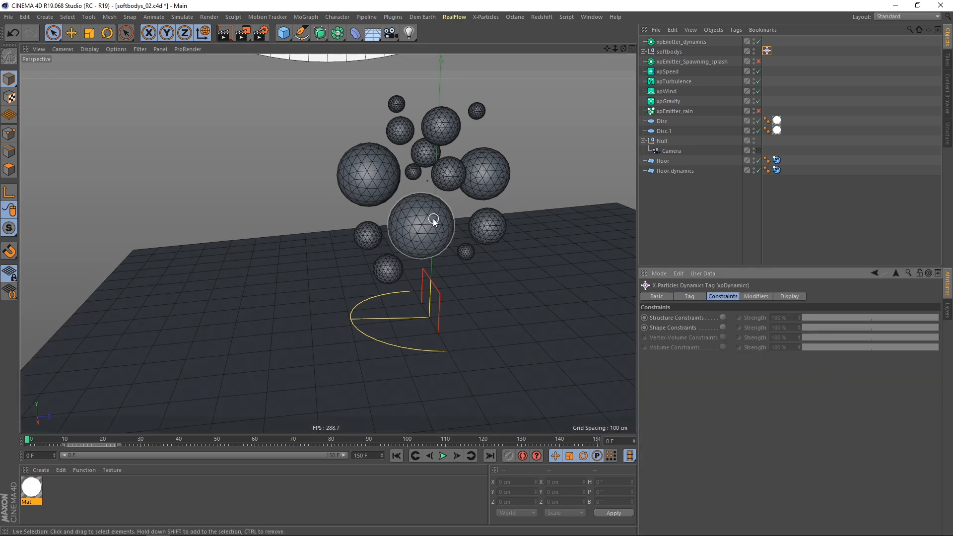
{"action": "scroll", "coordinate": [433, 218], "scroll_direction": "up", "scroll_amount": 3}
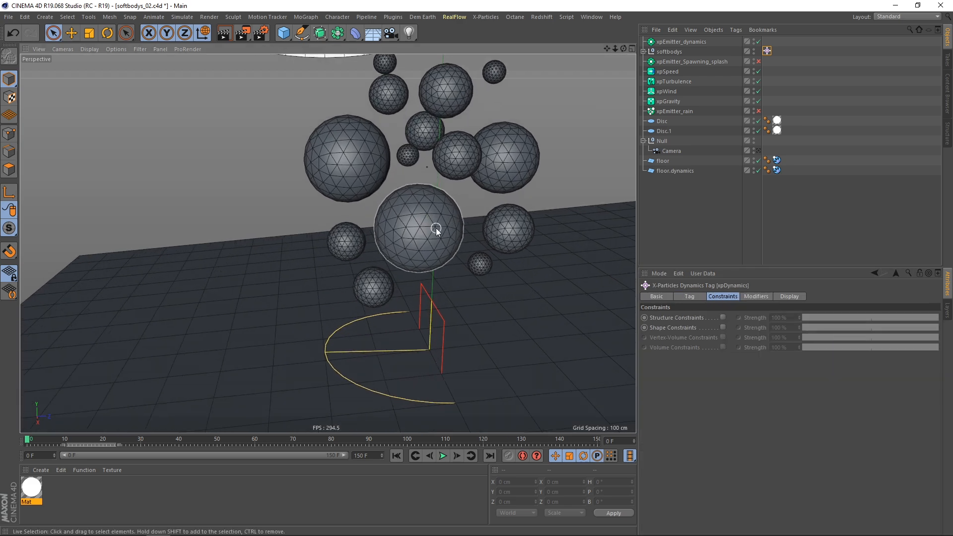
{"action": "scroll", "coordinate": [436, 228], "scroll_direction": "up", "scroll_amount": 3}
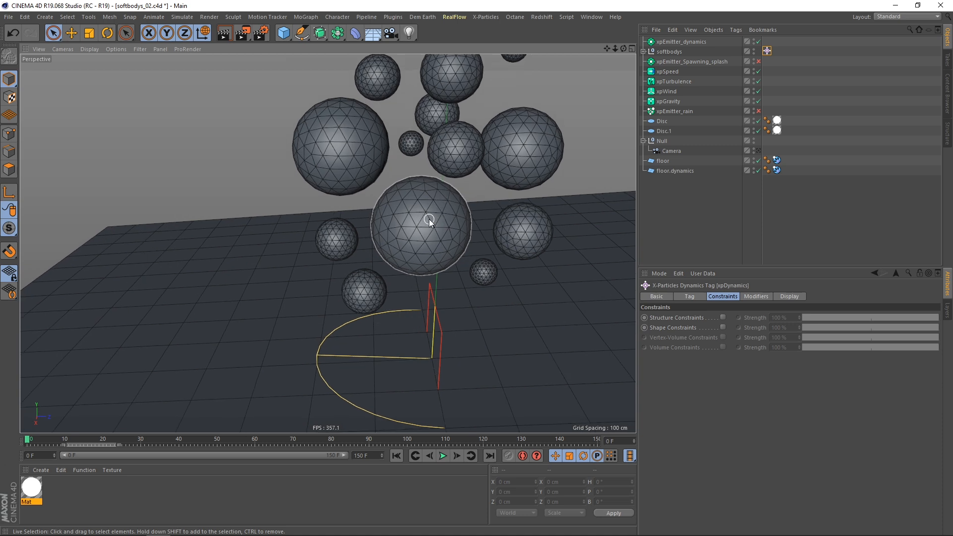
{"action": "right_click_drag", "start_coordinate": [437, 217], "coordinate": [462, 212], "text": "alt"}
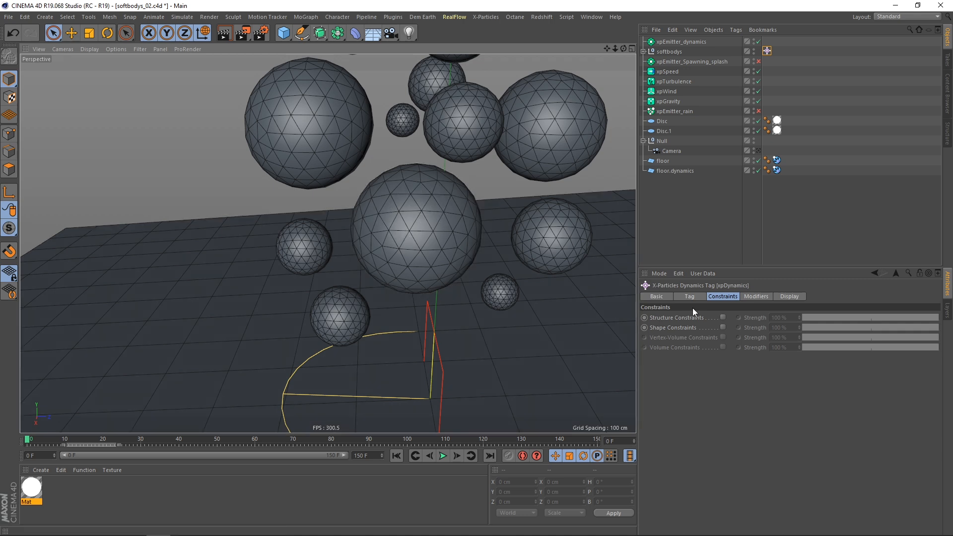
{"action": "left_click", "coordinate": [722, 318]}
{"action": "scroll", "coordinate": [428, 230], "scroll_direction": "down", "scroll_amount": 5}
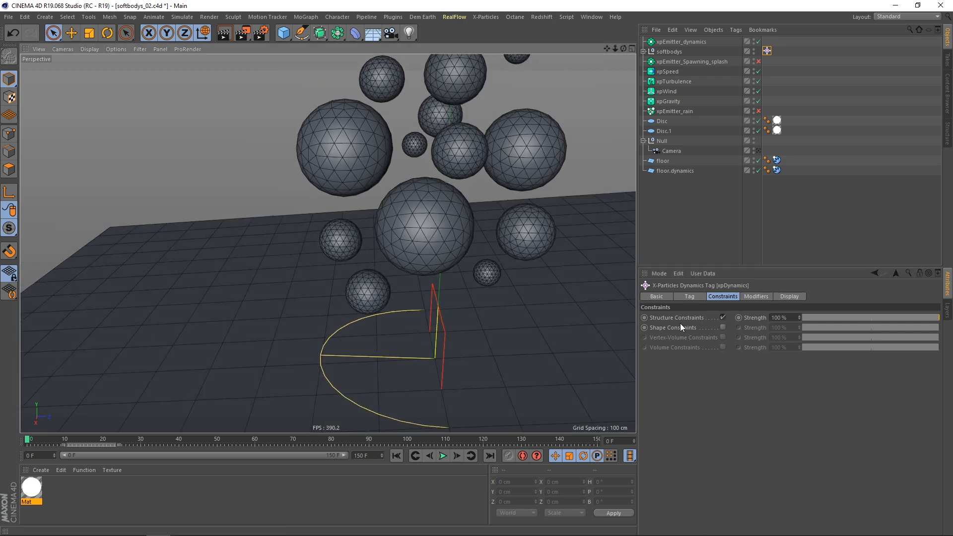
{"action": "double_click", "coordinate": [784, 318]}
{"action": "type", "text": "70"}
{"action": "key", "text": "Return"}
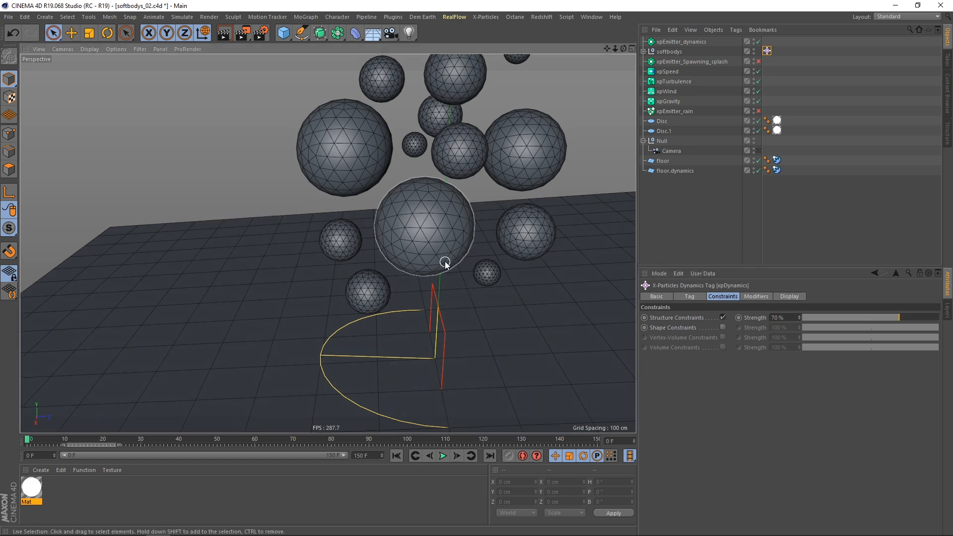
- Play the simulation with the structure constraints and stop it to inspect how the spheres deform on the floor
{"action": "scroll", "coordinate": [418, 263], "scroll_direction": "down", "scroll_amount": 3}
{"action": "scroll", "coordinate": [418, 264], "scroll_direction": "down", "scroll_amount": 2}
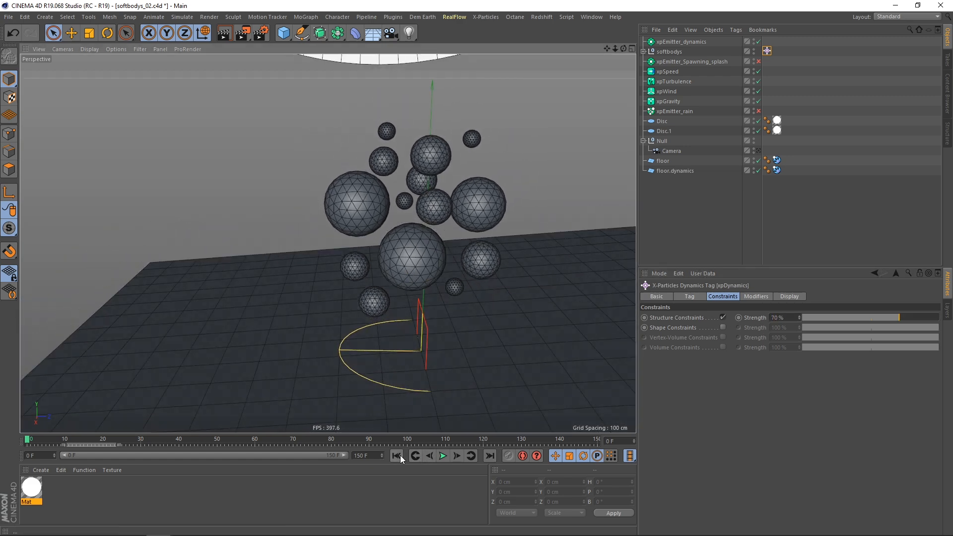
{"action": "left_click", "coordinate": [440, 456]}
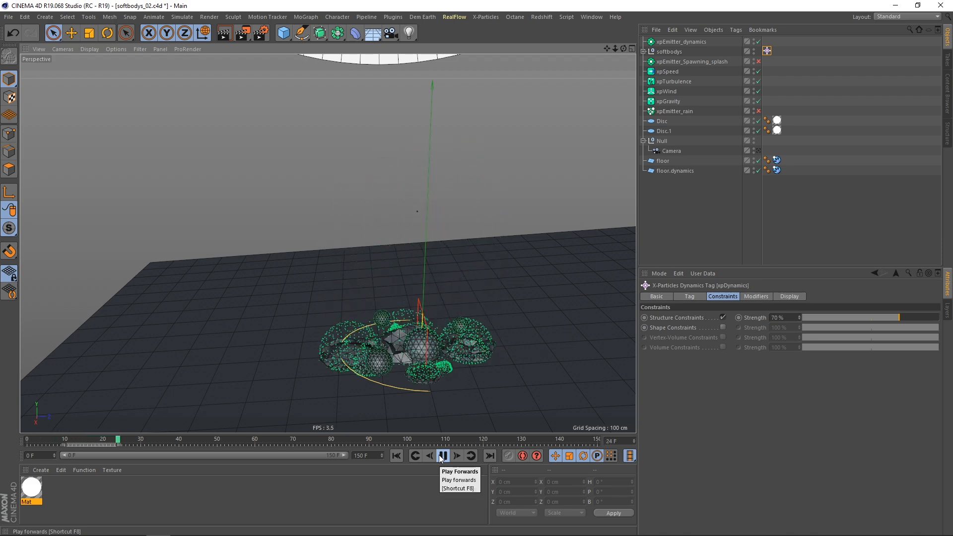
{"action": "left_click", "coordinate": [443, 456]}
{"action": "scroll", "coordinate": [406, 270], "scroll_direction": "up", "scroll_amount": 4}
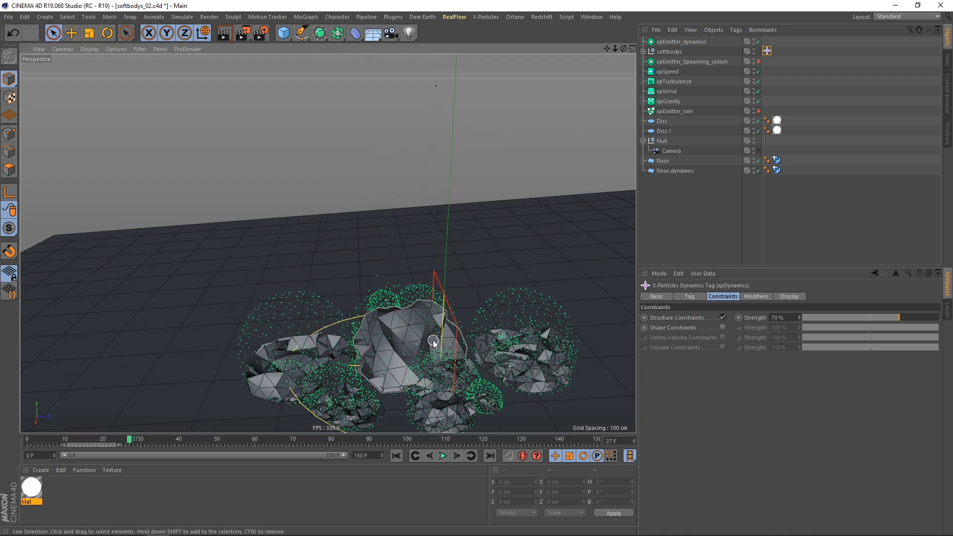
{"action": "left_click_drag", "start_coordinate": [406, 269], "coordinate": [392, 285], "text": "alt"}
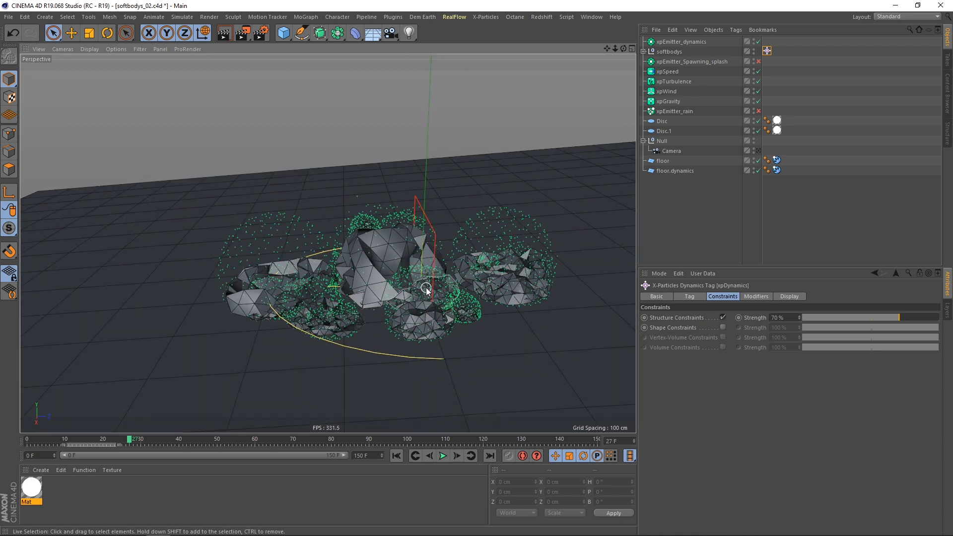
- Hide the xpEmitter_dynamics particles in the viewport
{"action": "double_click", "coordinate": [754, 40]}
{"action": "scroll", "coordinate": [446, 285], "scroll_direction": "down", "scroll_amount": 3}
{"action": "scroll", "coordinate": [446, 284], "scroll_direction": "up", "scroll_amount": 4}
{"action": "scroll", "coordinate": [447, 286], "scroll_direction": "down", "scroll_amount": 1}
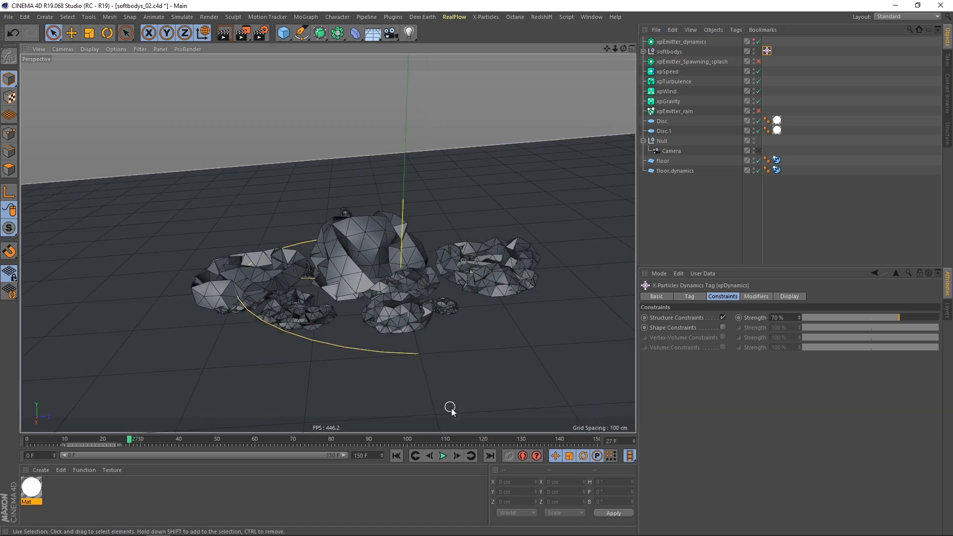
- Continue the simulation to frame 37 and examine the sphere meshes up close from several angles
{"action": "left_click", "coordinate": [442, 459]}
{"action": "left_click_drag", "start_coordinate": [403, 347], "coordinate": [352, 263], "text": "alt"}
{"action": "scroll", "coordinate": [517, 249], "scroll_direction": "up", "scroll_amount": 5}
{"action": "left_click_drag", "start_coordinate": [518, 249], "coordinate": [466, 247], "text": "alt"}
{"action": "left_click_drag", "start_coordinate": [447, 296], "coordinate": [285, 135], "text": "alt"}
{"action": "left_click_drag", "start_coordinate": [286, 217], "coordinate": [423, 242], "text": "alt"}
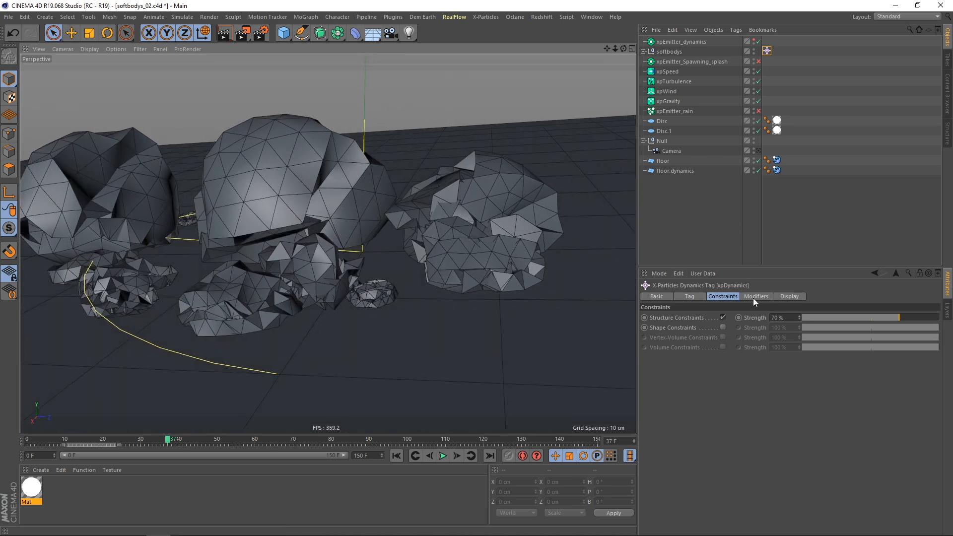
- Set the dynamics tag's Pressure to 10 and play the simulation from the first frame
{"action": "left_click", "coordinate": [693, 296]}
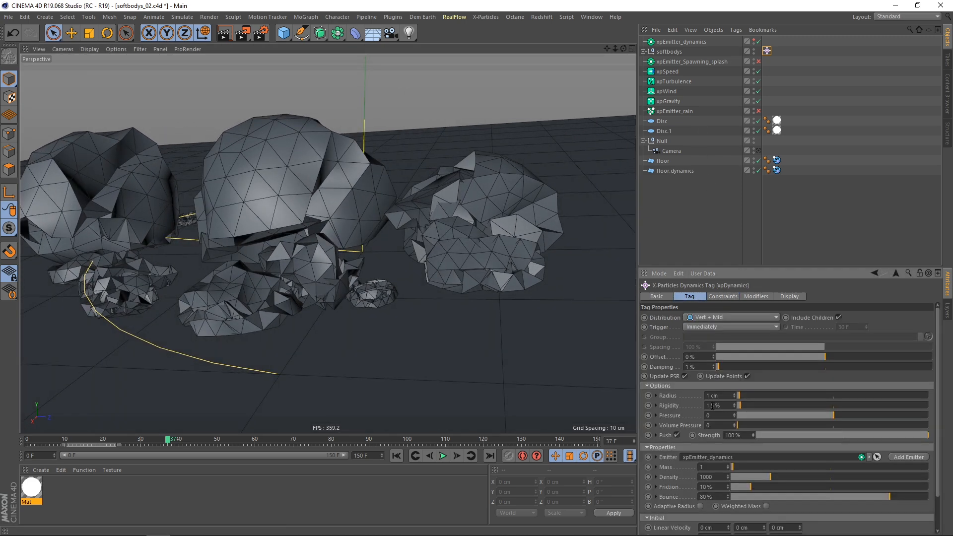
{"action": "key", "text": "Return"}
{"action": "right_click_drag", "start_coordinate": [485, 281], "coordinate": [471, 263], "text": "alt"}
{"action": "left_click_drag", "start_coordinate": [472, 243], "coordinate": [470, 258], "text": "alt"}
{"action": "left_click", "coordinate": [399, 457]}
{"action": "left_click", "coordinate": [443, 456]}
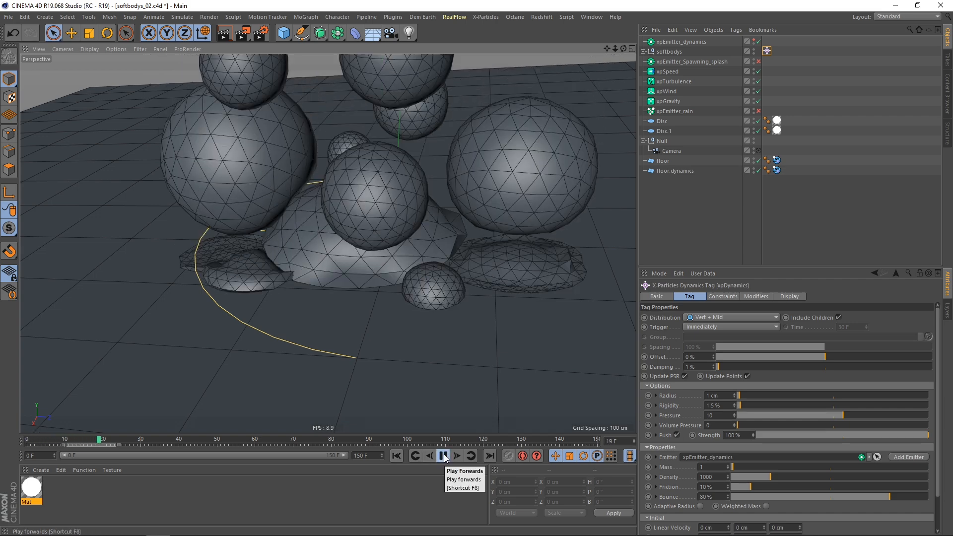
{"action": "left_click", "coordinate": [443, 456]}
- Examine the soft bodies from different angles and continue playing the simulation past frame 35
{"action": "left_click_drag", "start_coordinate": [415, 317], "coordinate": [377, 240], "text": "alt"}
{"action": "right_click_drag", "start_coordinate": [377, 243], "coordinate": [380, 271], "text": "alt"}
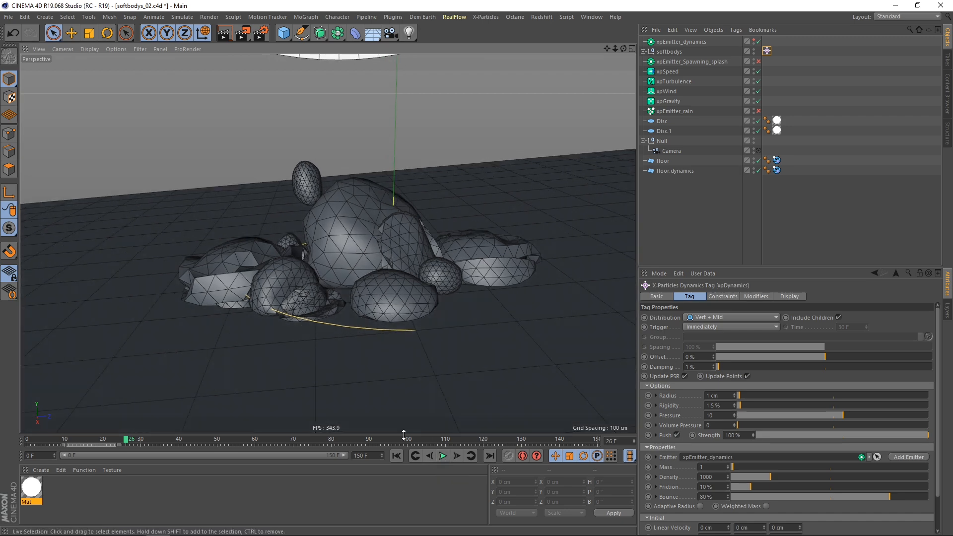
{"action": "left_click_drag", "start_coordinate": [383, 239], "coordinate": [358, 239], "text": "alt"}
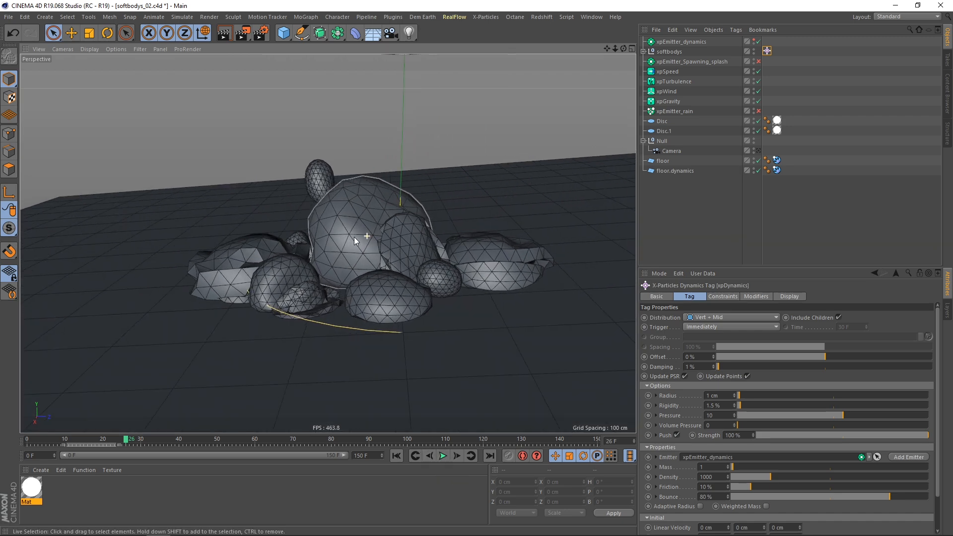
{"action": "left_click", "coordinate": [443, 456]}
{"action": "mouse_move", "coordinate": [416, 256]}
{"action": "left_mouse_down", "text": "alt"}
{"action": "mouse_move", "coordinate": [314, 231]}
{"action": "mouse_move", "coordinate": [401, 227]}
{"action": "mouse_move", "coordinate": [410, 288]}
{"action": "mouse_move", "coordinate": [403, 255]}
{"action": "left_mouse_up", "text": "alt"}
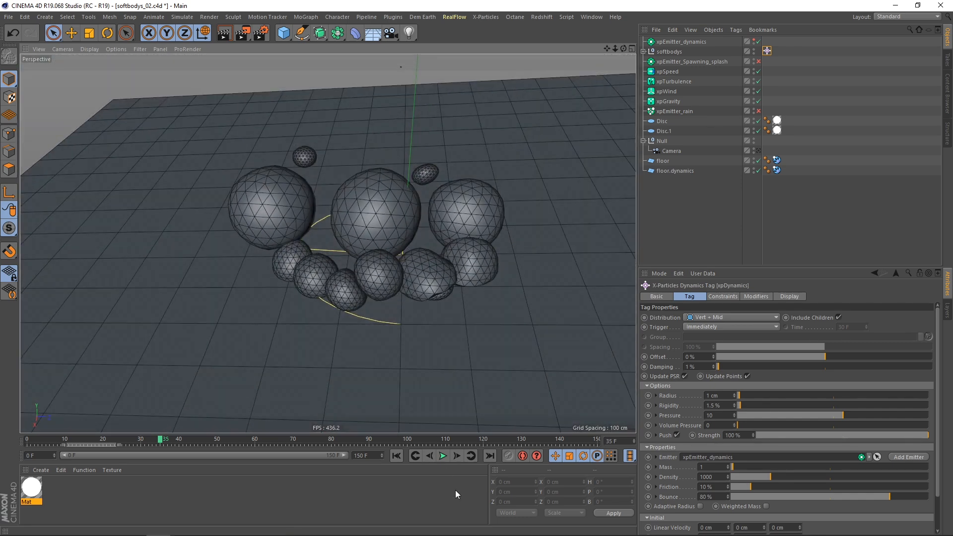
{"action": "left_click", "coordinate": [443, 456]}
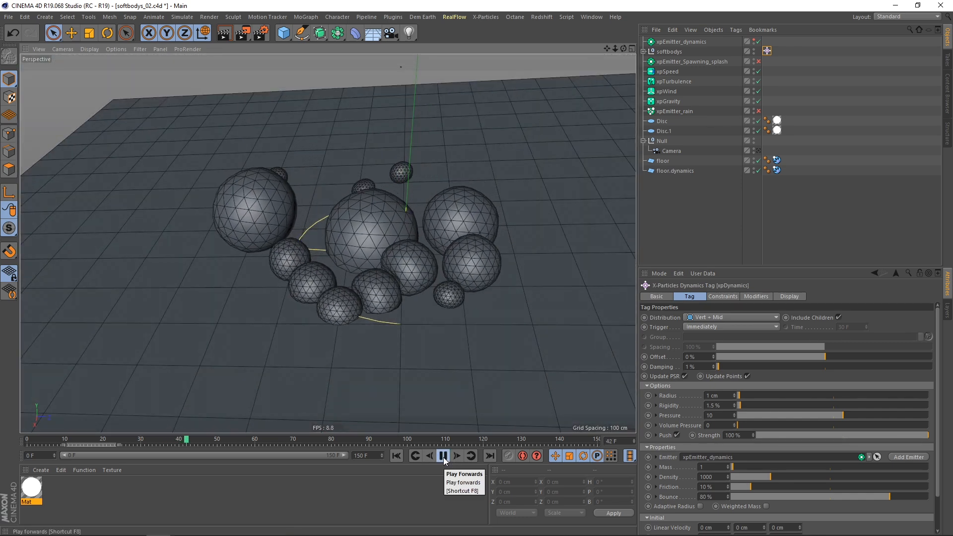
- Replay the simulation from the first frame, pausing along the way to check the shape of the spheres
{"action": "left_click", "coordinate": [396, 457]}
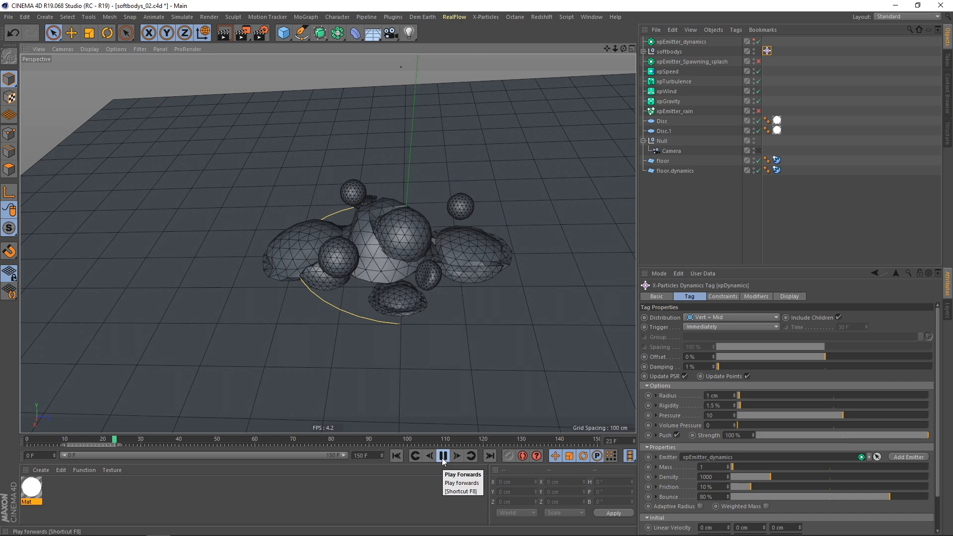
{"action": "left_click", "coordinate": [444, 457]}
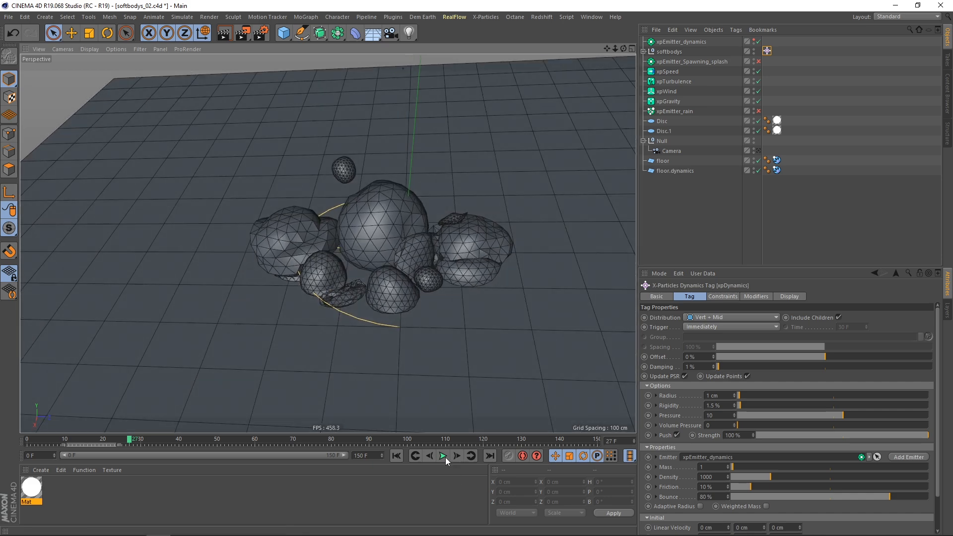
{"action": "left_click", "coordinate": [444, 457]}
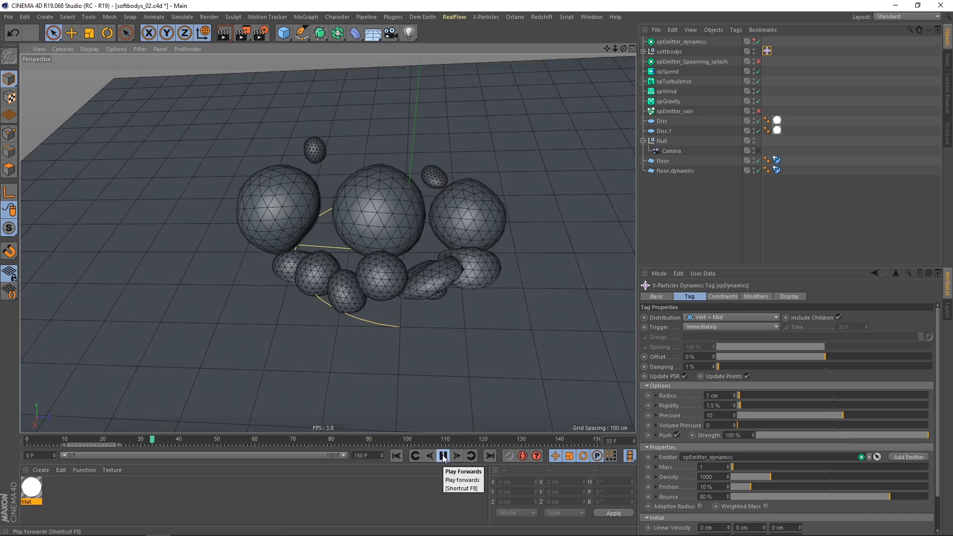
{"action": "left_click", "coordinate": [443, 457]}
{"action": "left_click_drag", "start_coordinate": [357, 211], "coordinate": [357, 213], "text": "alt"}
{"action": "scroll", "coordinate": [404, 246], "scroll_direction": "up", "scroll_amount": 2}
{"action": "scroll", "coordinate": [404, 246], "scroll_direction": "down", "scroll_amount": 1}
{"action": "mouse_move", "coordinate": [399, 288]}
{"action": "left_mouse_down", "text": "alt"}
{"action": "mouse_move", "coordinate": [392, 267]}
{"action": "mouse_move", "coordinate": [396, 275]}
{"action": "left_mouse_up", "text": "alt"}
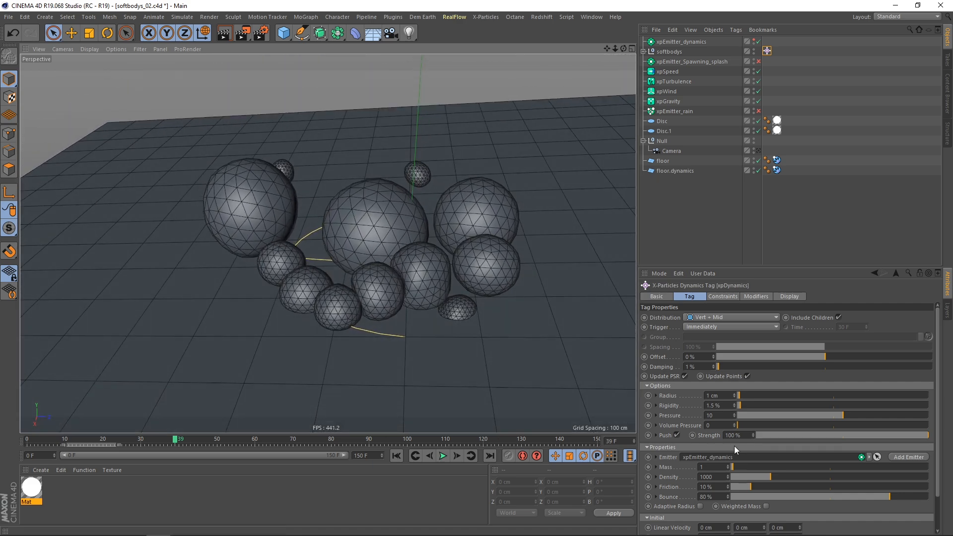
- Set the dynamics tag's Pressure to 11 and replay the simulation to frame 37
{"action": "left_click", "coordinate": [724, 416]}
{"action": "type", "text": "11"}
{"action": "left_click", "coordinate": [409, 456]}
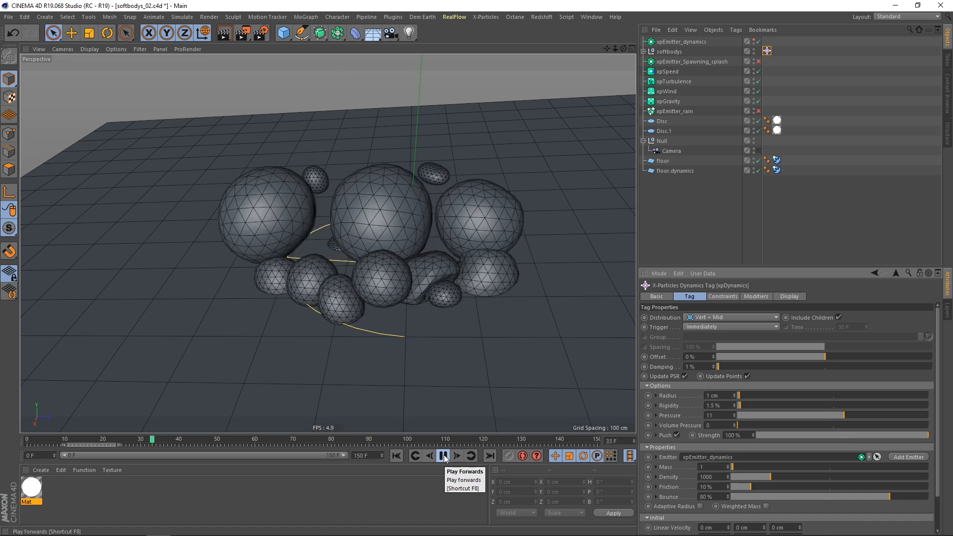
{"action": "left_click", "coordinate": [444, 456]}
{"action": "mouse_move", "coordinate": [418, 252]}
{"action": "left_mouse_down", "text": "alt"}
{"action": "mouse_move", "coordinate": [405, 279]}
{"action": "mouse_move", "coordinate": [410, 266]}
{"action": "left_mouse_up", "text": "alt"}
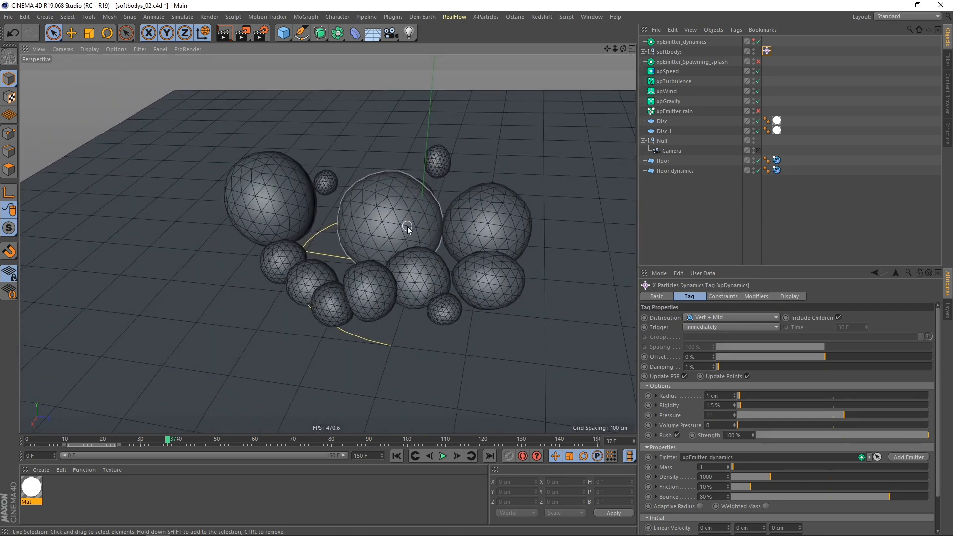
- Add an xpOVDBMesher generator to the scene and expose its Sources settings
{"action": "left_click", "coordinate": [484, 16]}
{"action": "mouse_move", "coordinate": [504, 123]}
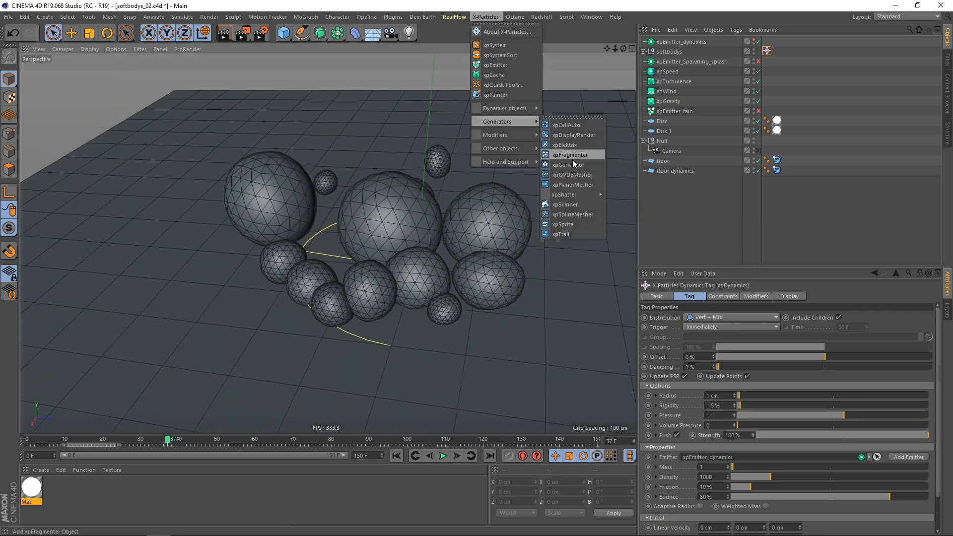
{"action": "left_click", "coordinate": [573, 176]}
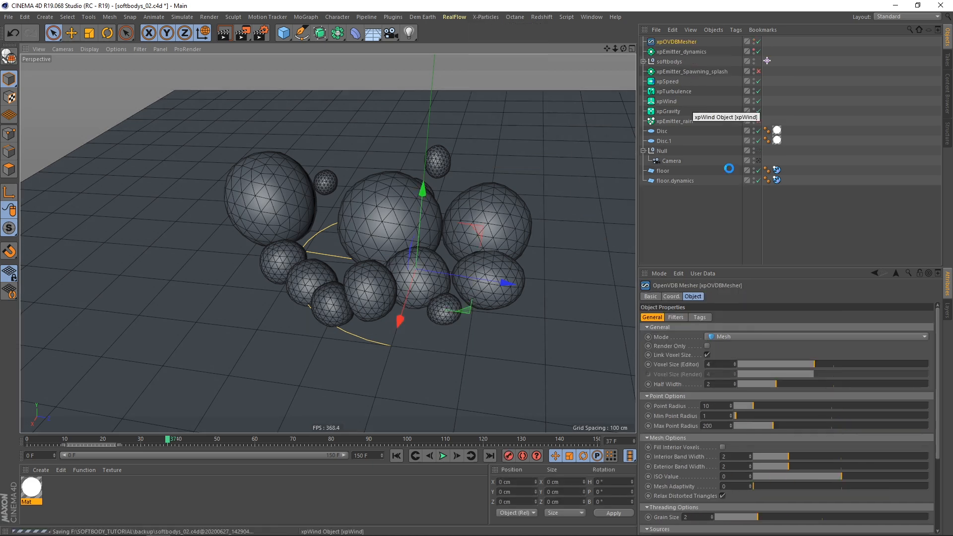
{"action": "left_click_drag", "start_coordinate": [782, 267], "coordinate": [782, 216]}
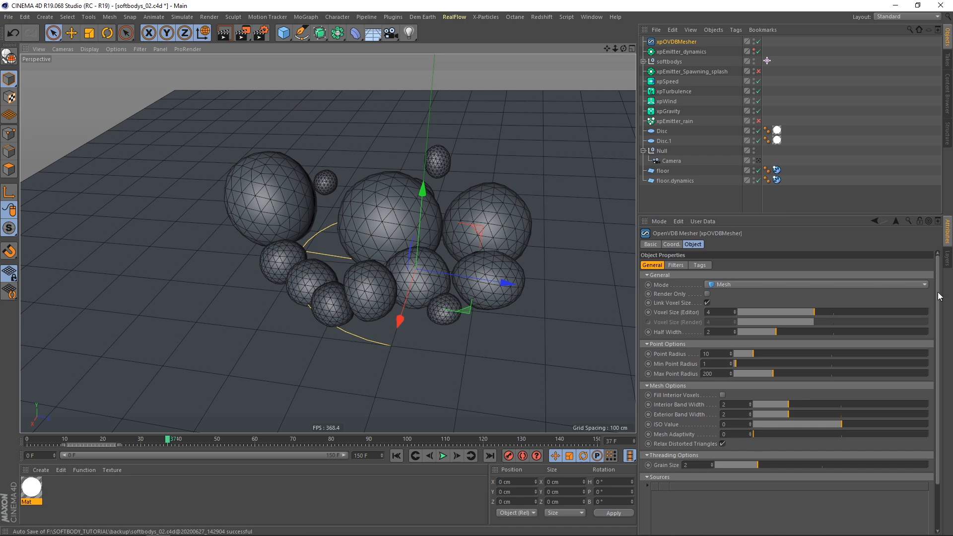
{"action": "scroll", "coordinate": [939, 296], "scroll_direction": "down", "scroll_amount": 1}
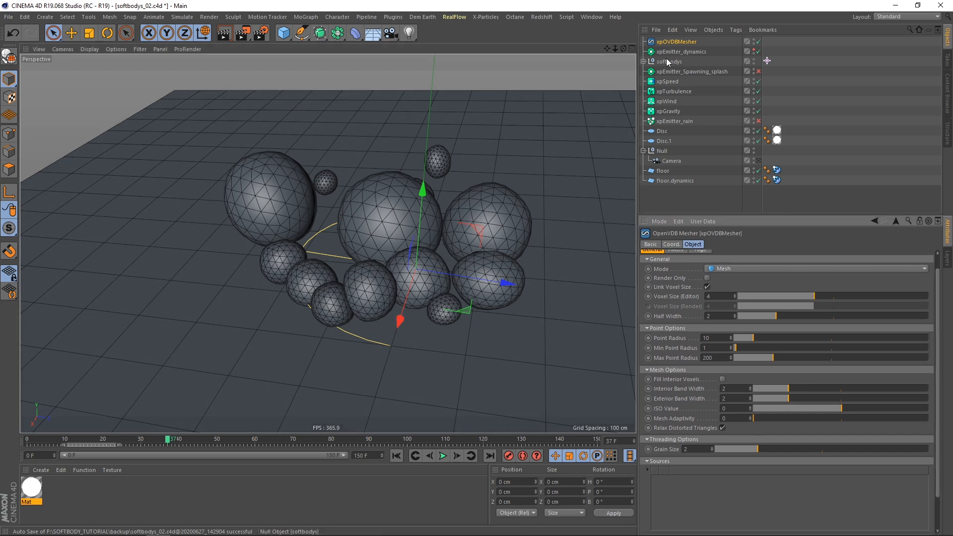
- Add the softbodys null to the OpenVDB mesher's Sources and view the resulting mesh up close
{"action": "left_click_drag", "start_coordinate": [668, 62], "coordinate": [748, 463]}
{"action": "scroll", "coordinate": [405, 210], "scroll_direction": "up", "scroll_amount": 4}
{"action": "scroll", "coordinate": [404, 211], "scroll_direction": "down", "scroll_amount": 1}
{"action": "mouse_move", "coordinate": [392, 218]}
{"action": "left_mouse_down", "text": "alt"}
{"action": "mouse_move", "coordinate": [431, 203]}
{"action": "mouse_move", "coordinate": [407, 208]}
{"action": "left_mouse_up", "text": "alt"}
{"action": "scroll", "coordinate": [399, 217], "scroll_direction": "up", "scroll_amount": 1}
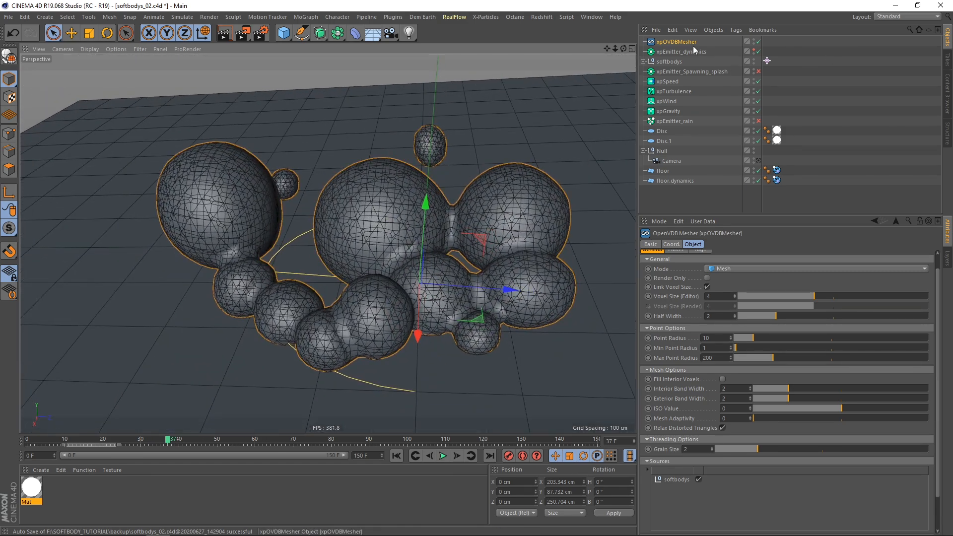
- Hide the original softbodys null in the viewport so that just the mesher's surface is displayed
{"action": "left_click", "coordinate": [709, 73]}
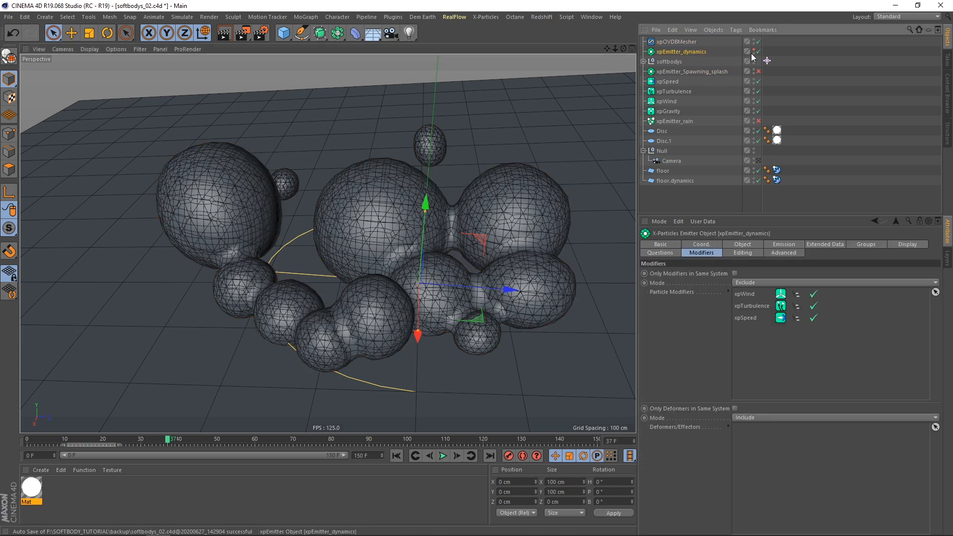
{"action": "left_click", "coordinate": [754, 61]}
{"action": "left_click_drag", "start_coordinate": [347, 239], "coordinate": [382, 243], "text": "alt"}
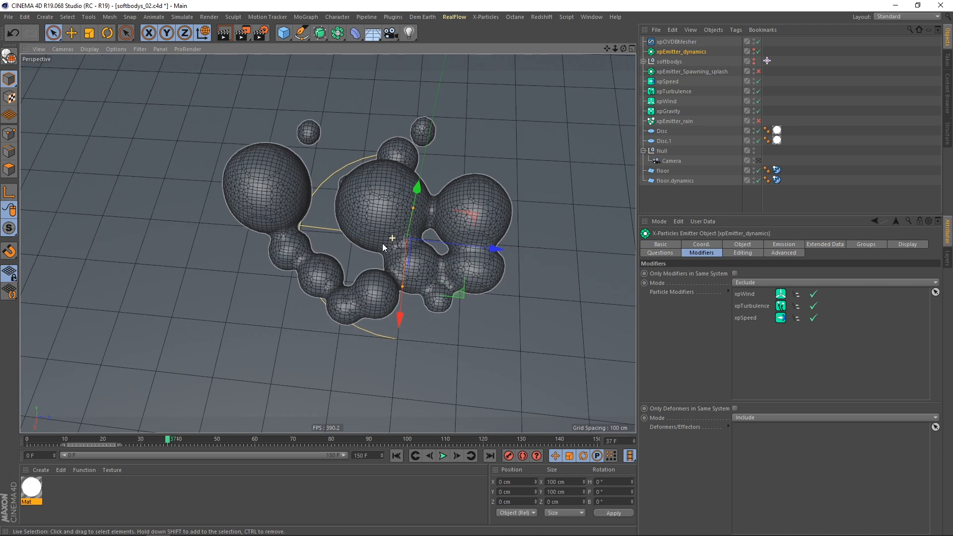
- Replay the meshed simulation from the first frame to frame 27 and examine the mesh closely from several angles
{"action": "left_click", "coordinate": [443, 456]}
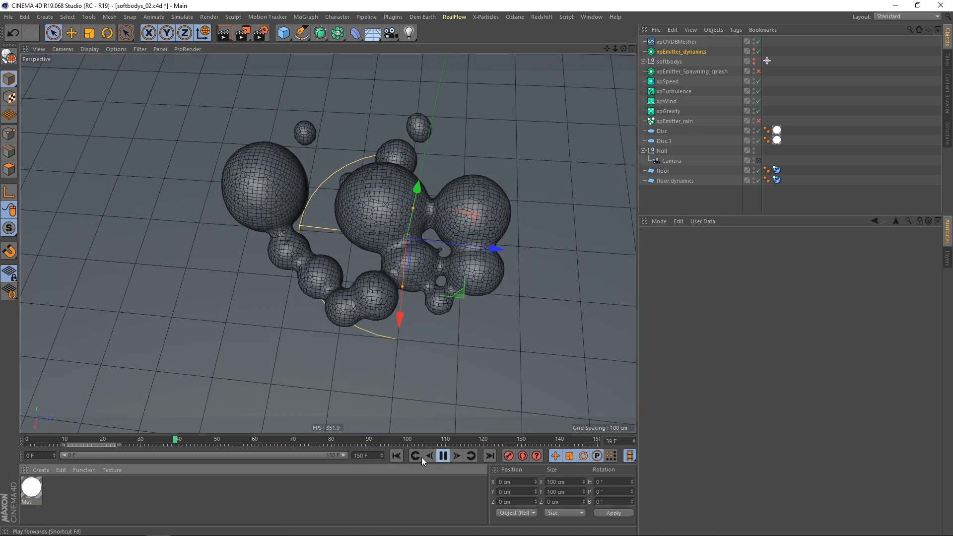
{"action": "left_click", "coordinate": [400, 456]}
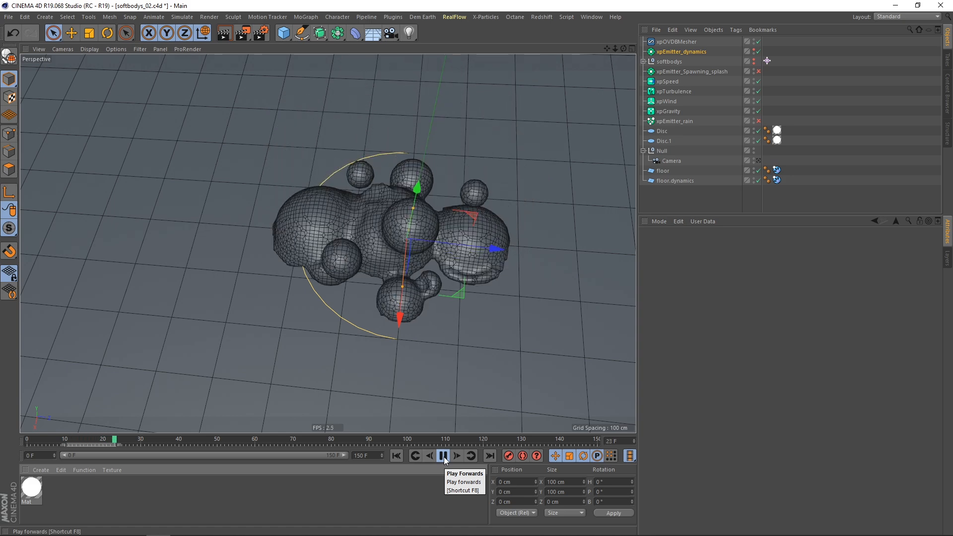
{"action": "left_click", "coordinate": [443, 458]}
{"action": "left_click_drag", "start_coordinate": [382, 278], "coordinate": [384, 255], "text": "alt"}
{"action": "scroll", "coordinate": [420, 234], "scroll_direction": "up", "scroll_amount": 5}
{"action": "scroll", "coordinate": [344, 277], "scroll_direction": "down", "scroll_amount": 5}
{"action": "scroll", "coordinate": [323, 318], "scroll_direction": "up", "scroll_amount": 3}
{"action": "left_click_drag", "start_coordinate": [322, 320], "coordinate": [390, 206], "text": "alt"}
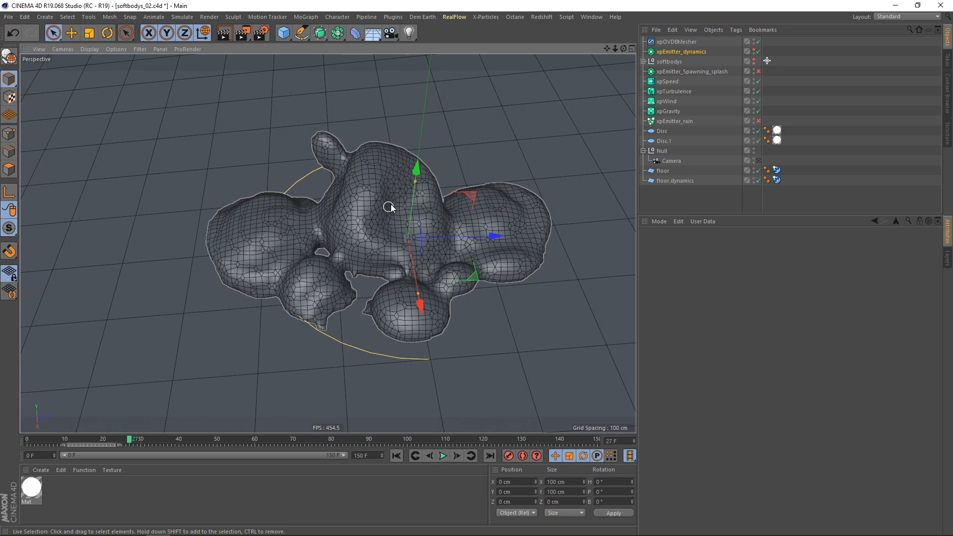
- Try a finer mesh by setting the OpenVDB mesher's Voxel Size (Editor) to 3 and then 2
{"action": "left_click", "coordinate": [690, 42]}
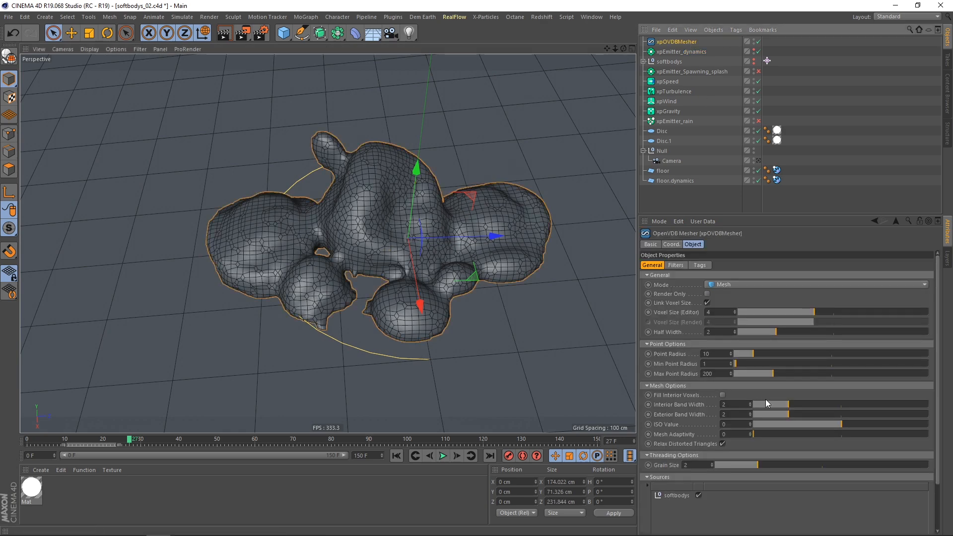
{"action": "left_click", "coordinate": [714, 312]}
{"action": "type", "text": "3"}
{"action": "key", "text": "Return"}
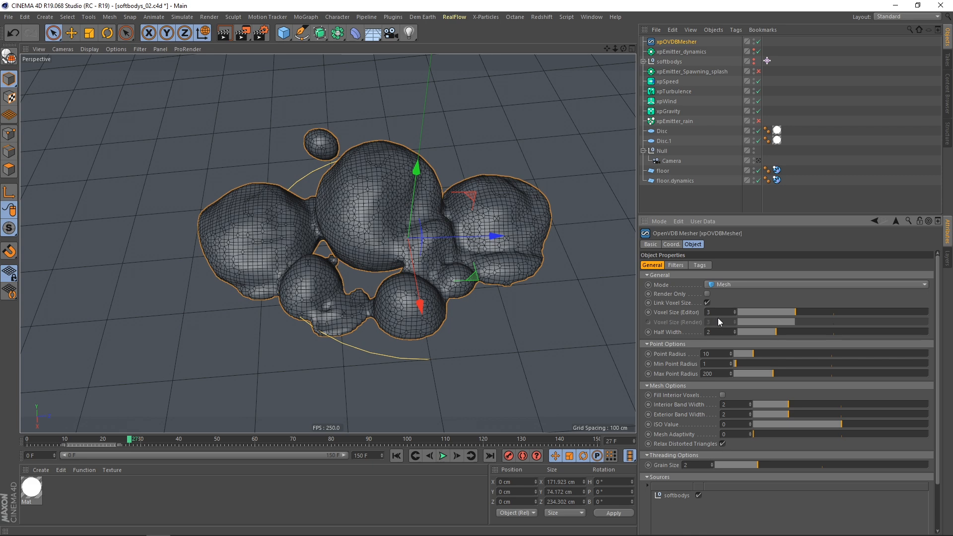
{"action": "type", "text": "2"}
{"action": "key", "text": "Return"}
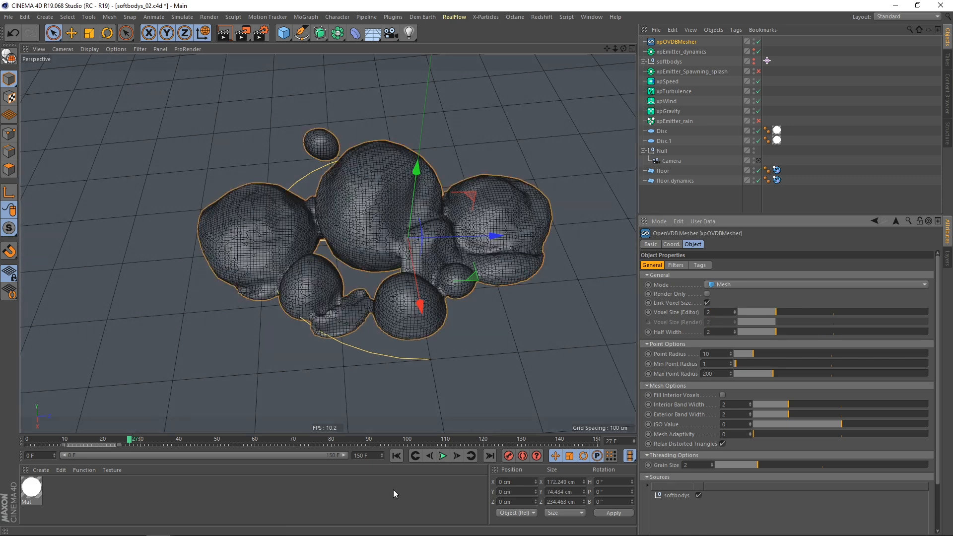
- Replay the finer-meshed simulation from the first frame and stop at frame 18
{"action": "left_click", "coordinate": [397, 456]}
{"action": "left_click", "coordinate": [442, 456]}
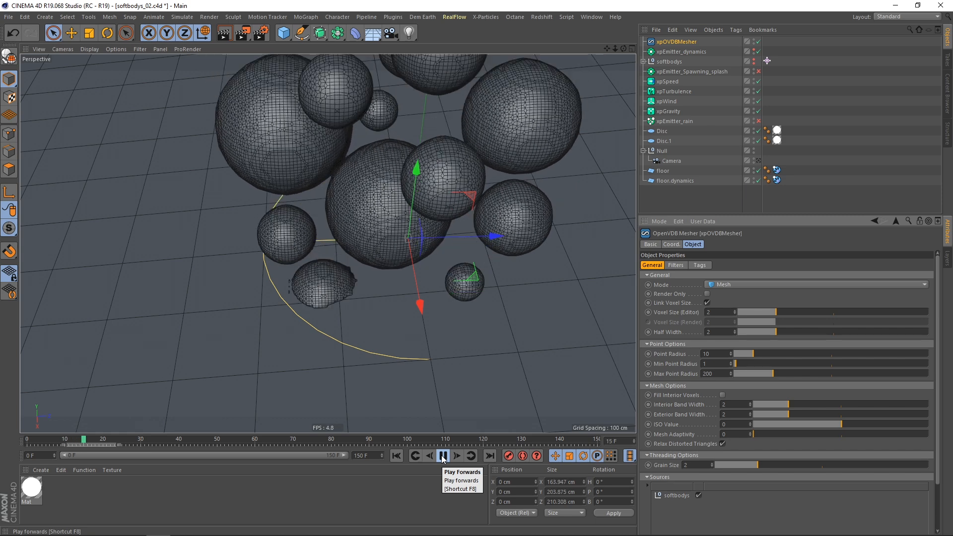
{"action": "left_click", "coordinate": [443, 456]}
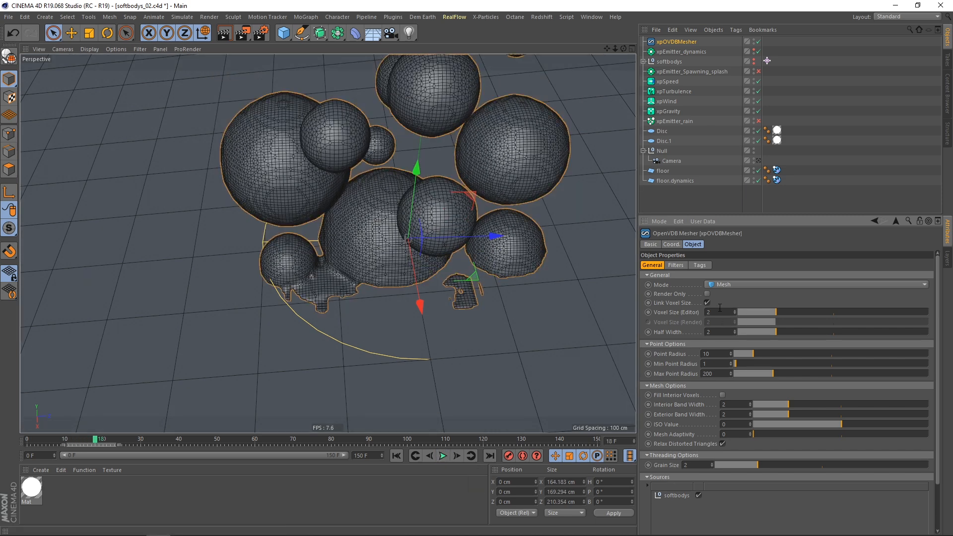
- Set the mesher's Voxel Size (Editor) back to 4 and continue the simulation to frame 26
{"action": "type", "text": "4"}
{"action": "key", "text": "Return"}
{"action": "left_click", "coordinate": [442, 457]}
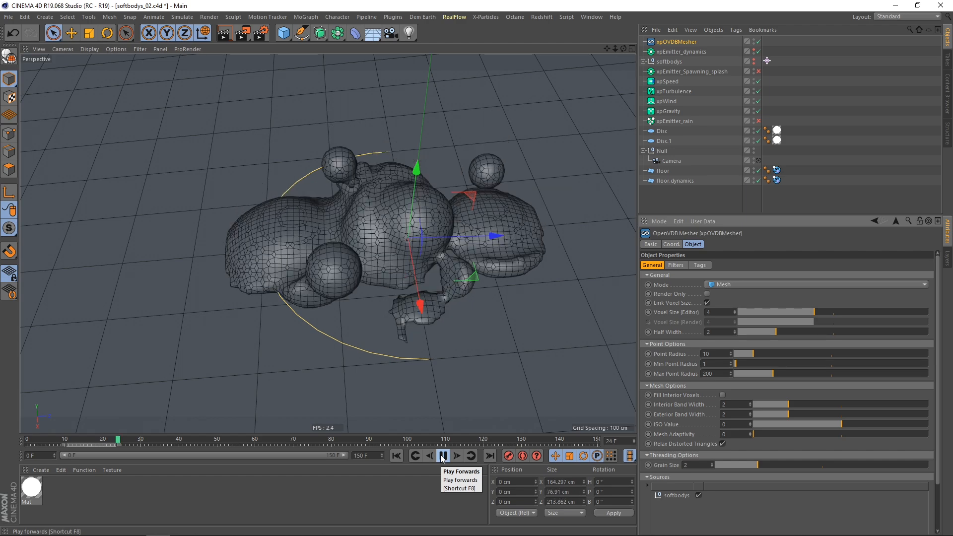
{"action": "left_click", "coordinate": [443, 456]}
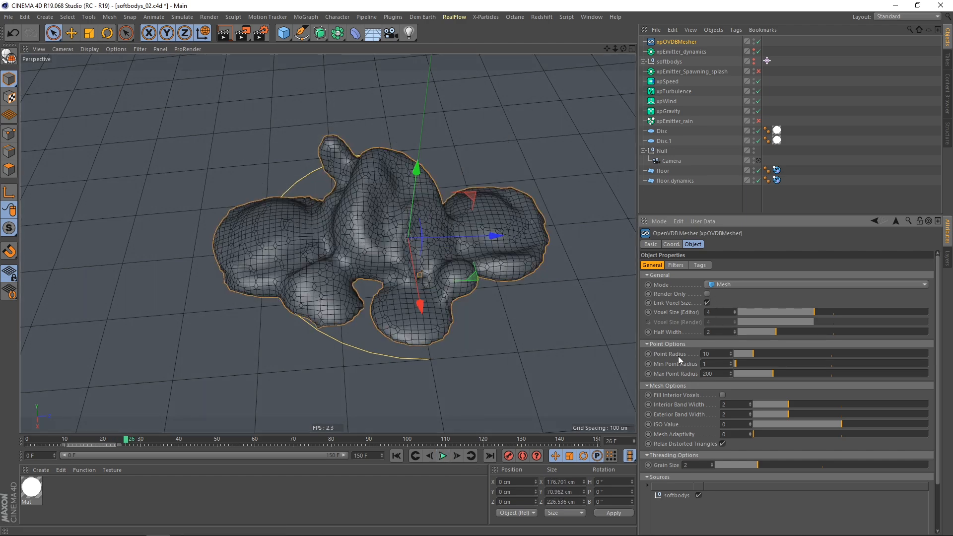
{"action": "left_click_drag", "start_coordinate": [303, 382], "coordinate": [328, 228], "text": "alt"}
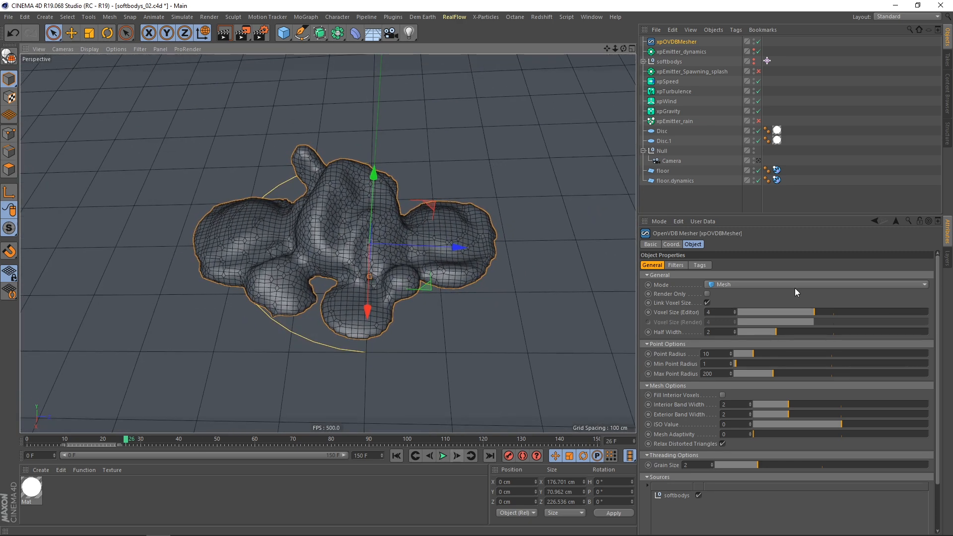
- Enable Use Filters on the OpenVDB mesher to smooth the mesh with the Median filter
{"action": "left_click", "coordinate": [677, 266]}
{"action": "left_click", "coordinate": [686, 284]}
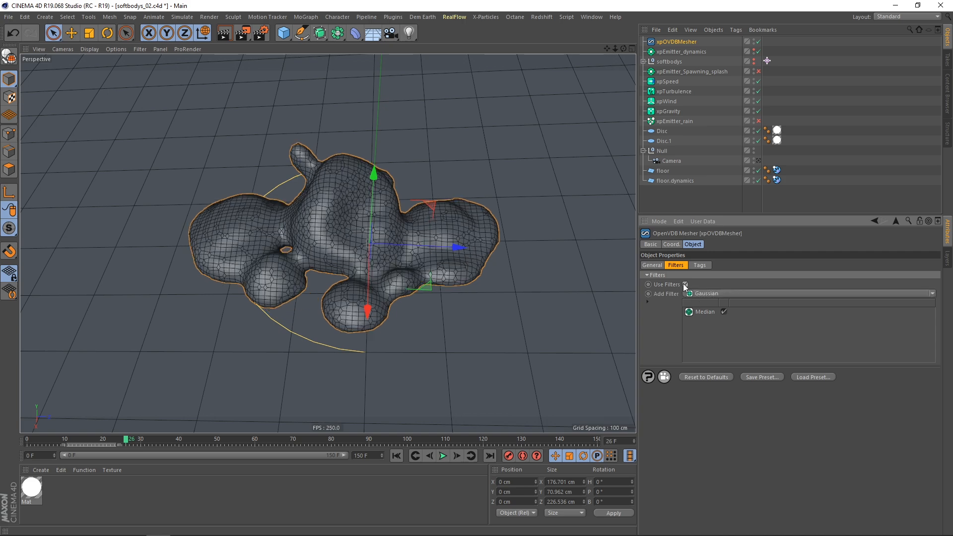
{"action": "left_click_drag", "start_coordinate": [466, 263], "coordinate": [368, 238], "text": "alt"}
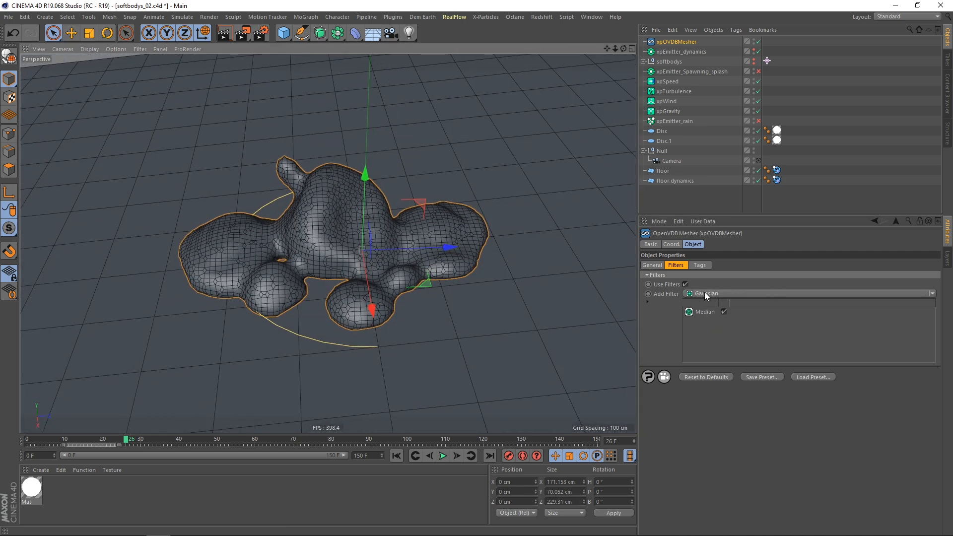
- Add a Gaussian filter to the mesher and turn off the Median filter
{"action": "left_click", "coordinate": [708, 294]}
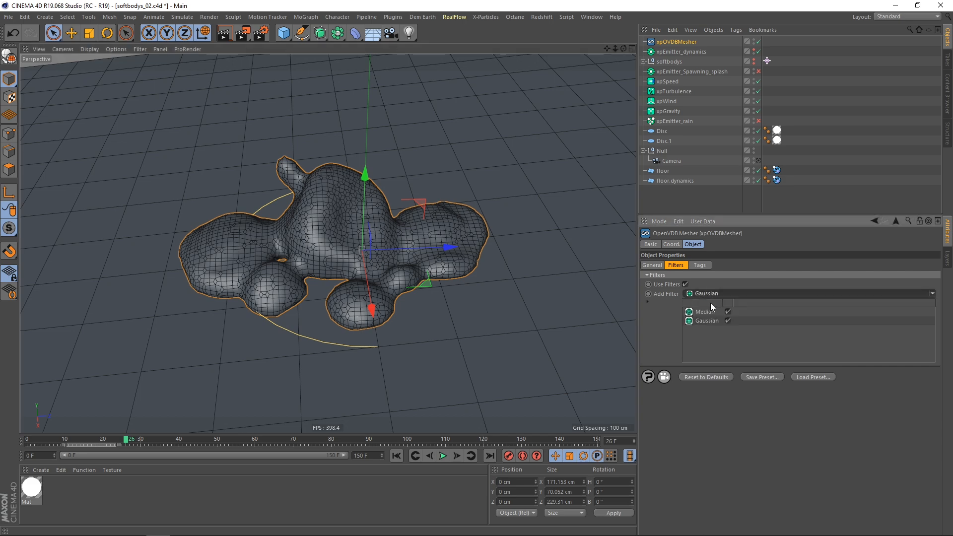
{"action": "left_click", "coordinate": [711, 303]}
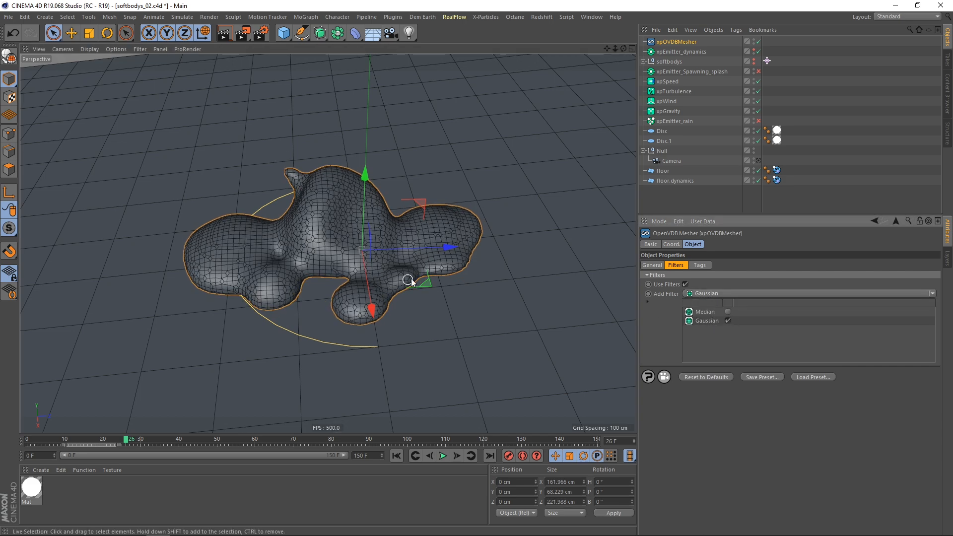
{"action": "left_click_drag", "start_coordinate": [364, 253], "coordinate": [439, 279], "text": "alt"}
- Set the Gaussian filter's Iterations to 2
{"action": "left_click", "coordinate": [707, 320]}
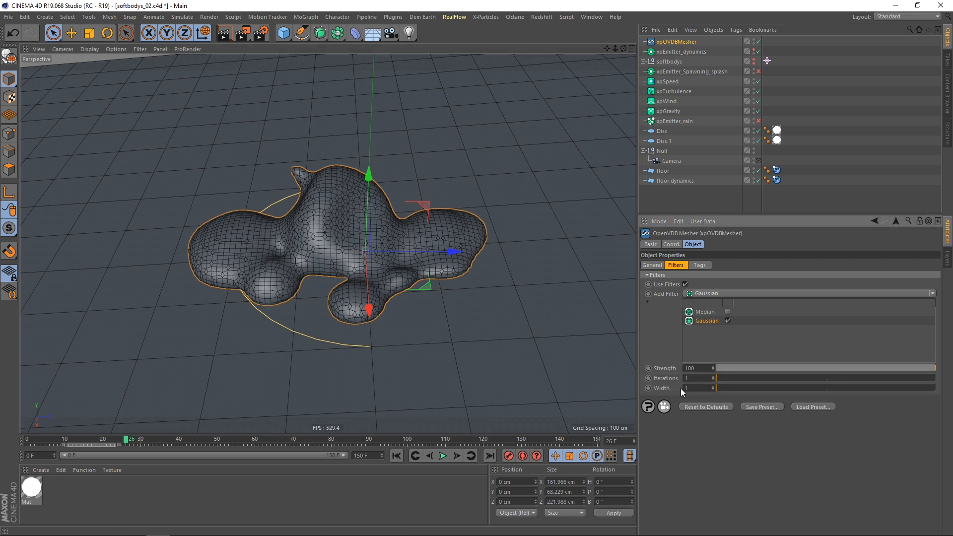
{"action": "left_click", "coordinate": [686, 378]}
{"action": "type", "text": "2"}
{"action": "key", "text": "Return"}
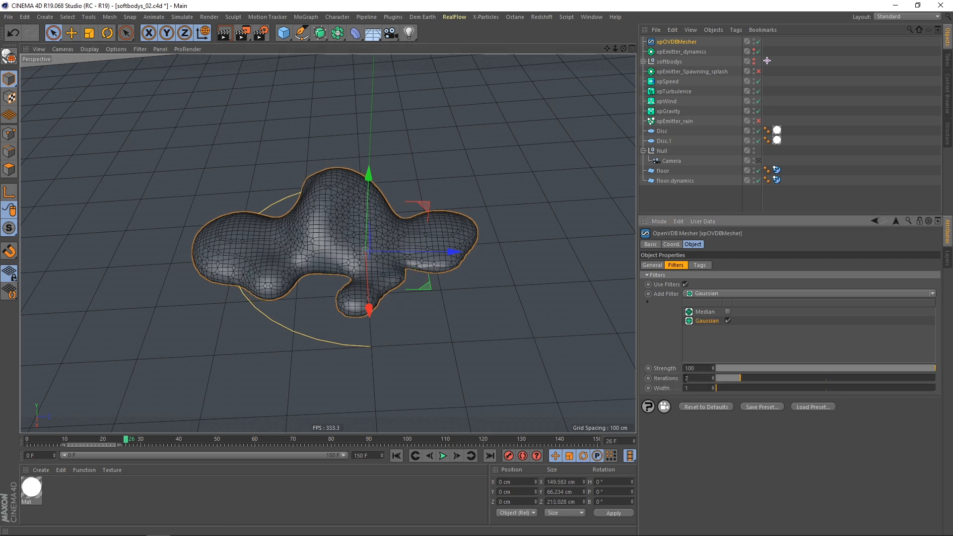
- Turn off the Gaussian filter, re-enable the Median filter and check the mesh from a lower angle
{"action": "left_click", "coordinate": [728, 320]}
{"action": "left_click", "coordinate": [728, 312]}
{"action": "left_click_drag", "start_coordinate": [245, 244], "coordinate": [286, 159], "text": "alt"}
{"action": "scroll", "coordinate": [279, 246], "scroll_direction": "up", "scroll_amount": 3}
- Replay the Median-smoothed simulation from the first frame to frame 21, pausing at frame 9, and examine the mesh from several angles
{"action": "left_click", "coordinate": [397, 456]}
{"action": "left_click", "coordinate": [443, 456]}
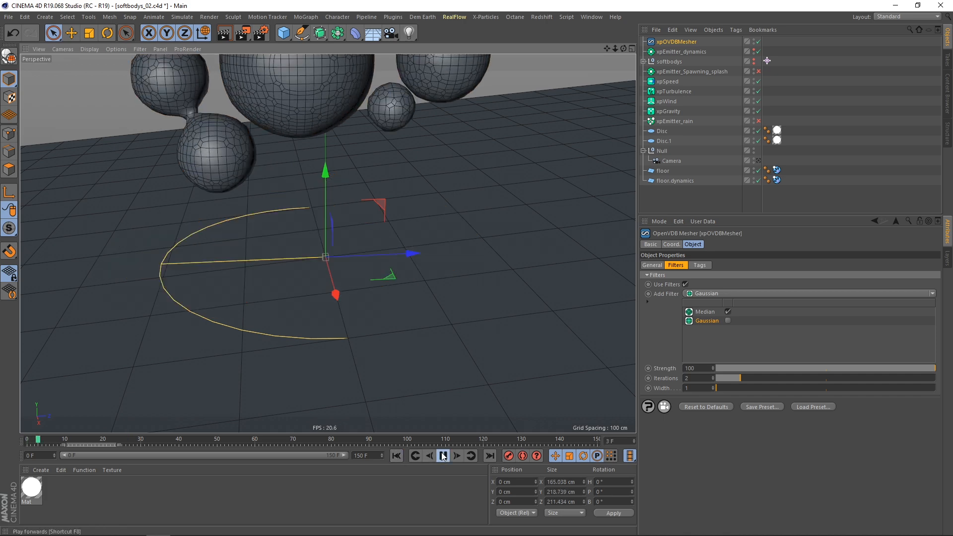
{"action": "left_click_drag", "start_coordinate": [368, 296], "coordinate": [318, 207], "text": "alt"}
{"action": "mouse_move", "coordinate": [319, 207]}
{"action": "right_mouse_down", "text": "alt"}
{"action": "mouse_move", "coordinate": [295, 227]}
{"action": "mouse_move", "coordinate": [312, 215]}
{"action": "right_mouse_up", "text": "alt"}
{"action": "middle_click_drag", "start_coordinate": [312, 215], "coordinate": [324, 210], "text": "alt"}
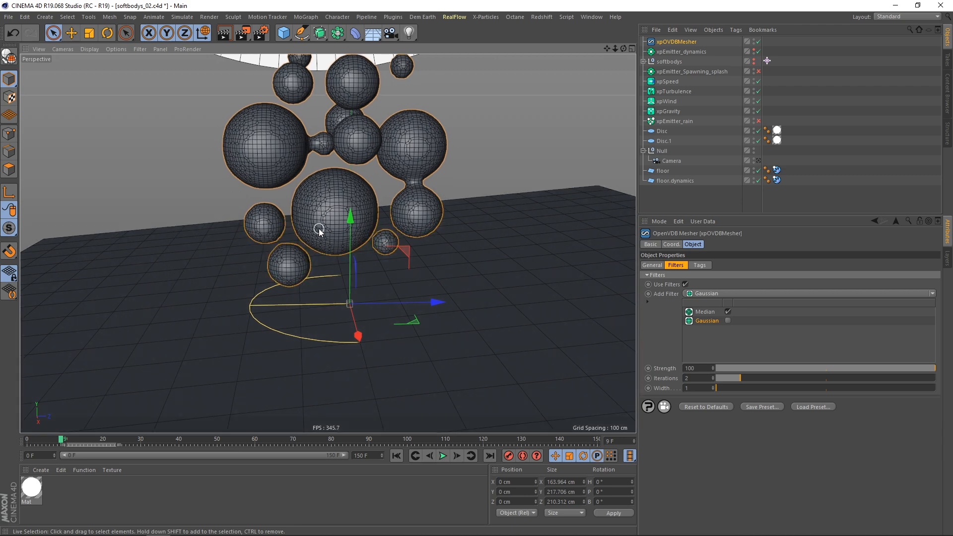
{"action": "left_click", "coordinate": [443, 456]}
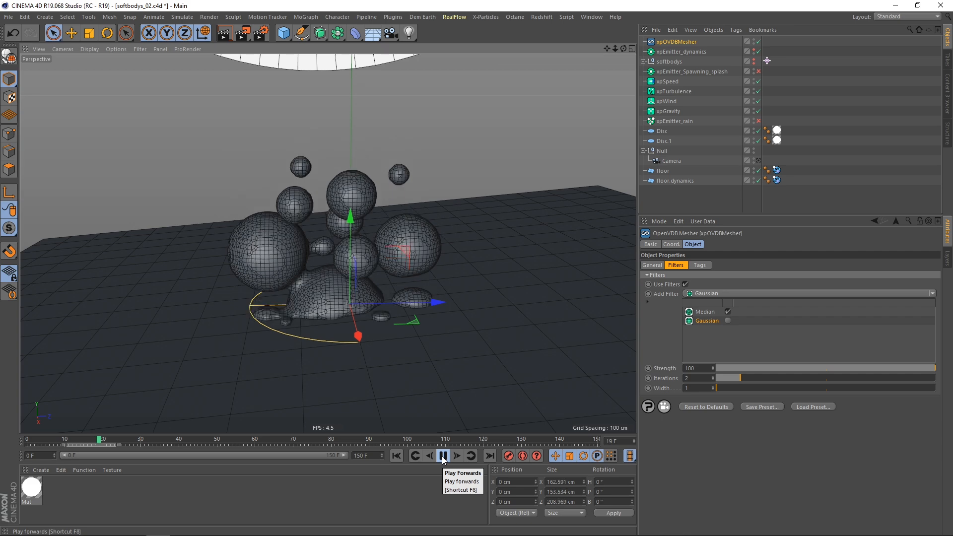
{"action": "left_click", "coordinate": [443, 456]}
{"action": "left_click_drag", "start_coordinate": [282, 305], "coordinate": [284, 285], "text": "alt"}
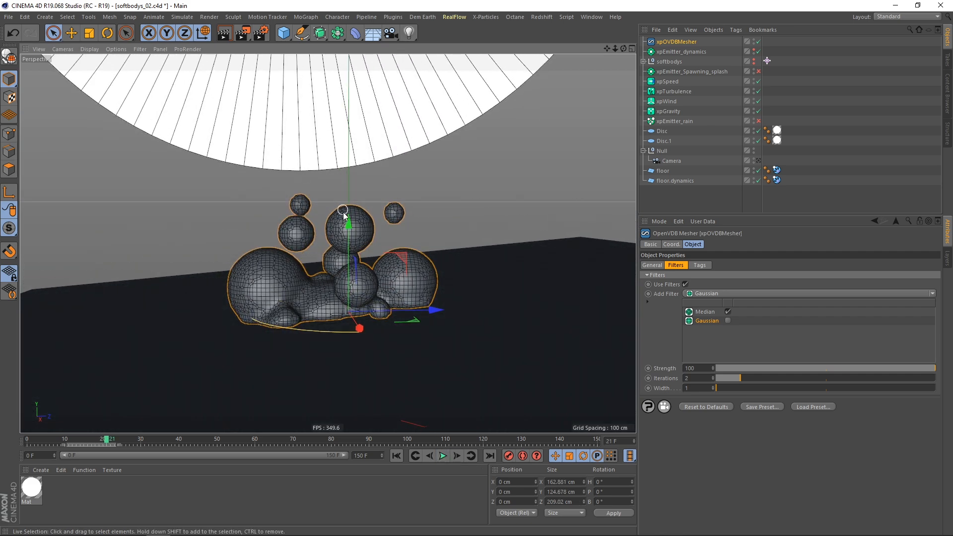
{"action": "left_click_drag", "start_coordinate": [306, 298], "coordinate": [329, 303], "text": "alt"}
{"action": "scroll", "coordinate": [351, 291], "scroll_direction": "up", "scroll_amount": 5}
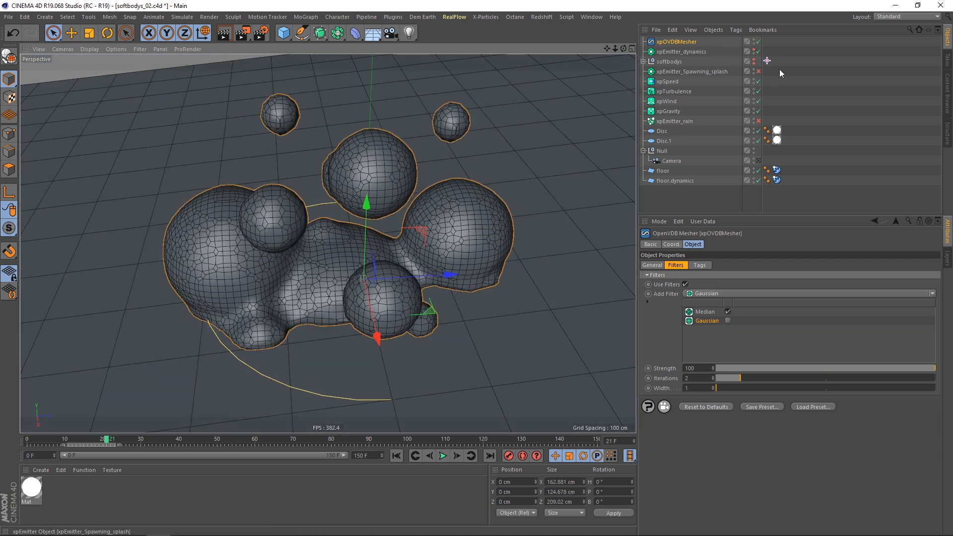
- Set the softbodys dynamics tag's initial Linear Velocity in Y to -250 cm
{"action": "left_click", "coordinate": [768, 61]}
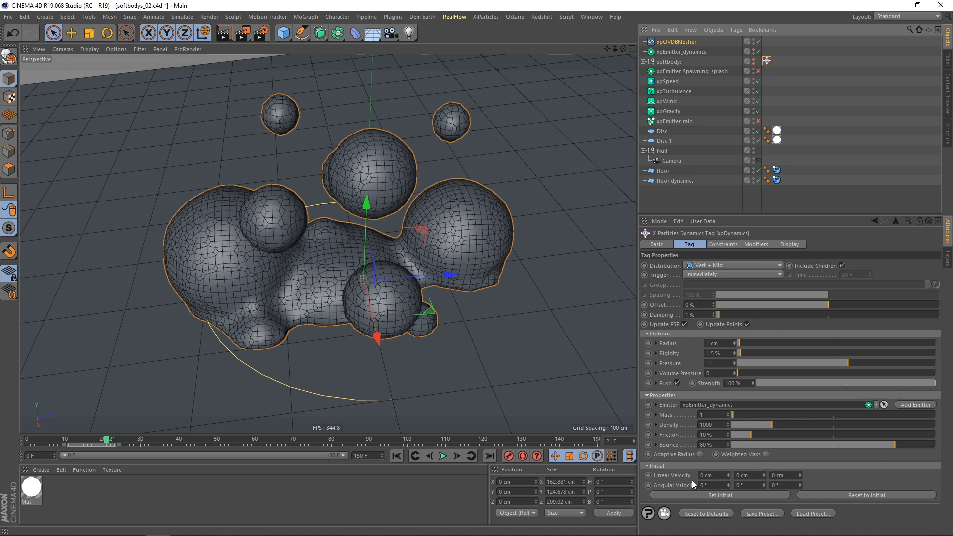
{"action": "left_click_drag", "start_coordinate": [408, 293], "coordinate": [401, 275], "text": "alt"}
{"action": "right_click_drag", "start_coordinate": [401, 275], "coordinate": [359, 281], "text": "alt"}
{"action": "left_click_drag", "start_coordinate": [359, 281], "coordinate": [367, 165], "text": "alt"}
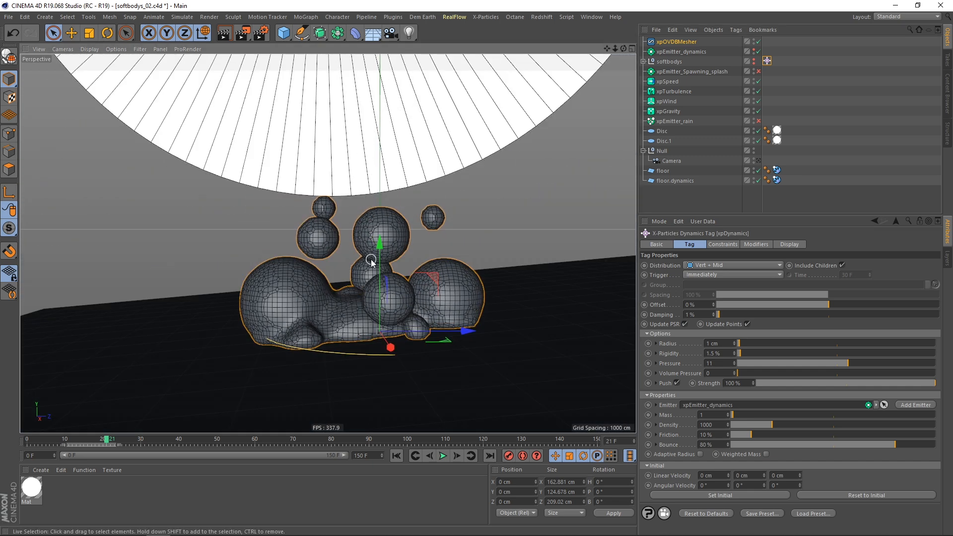
{"action": "double_click", "coordinate": [753, 475]}
{"action": "type", "text": "-25"}
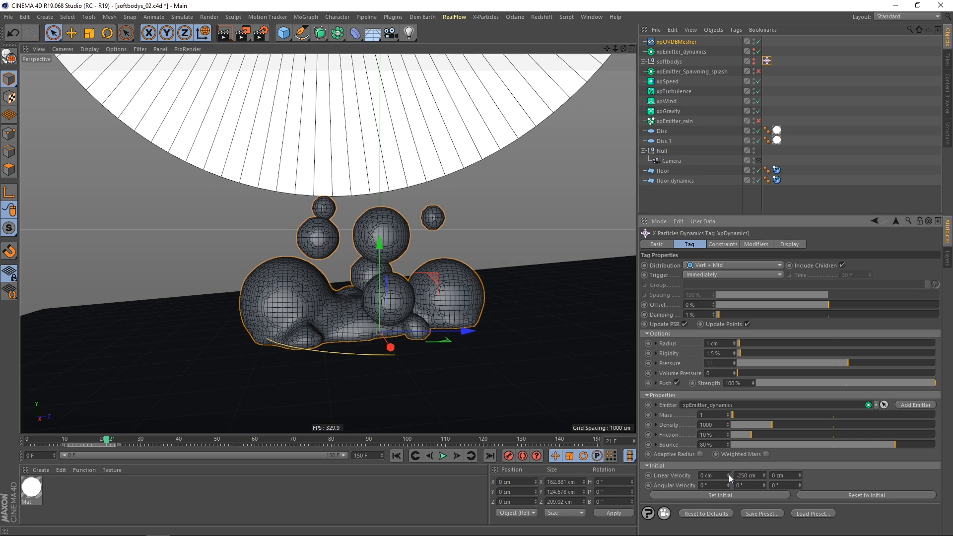
- Replay the faster fall from the first frame to frame 16, pausing at frame 13 to check the impact
{"action": "left_click", "coordinate": [397, 456]}
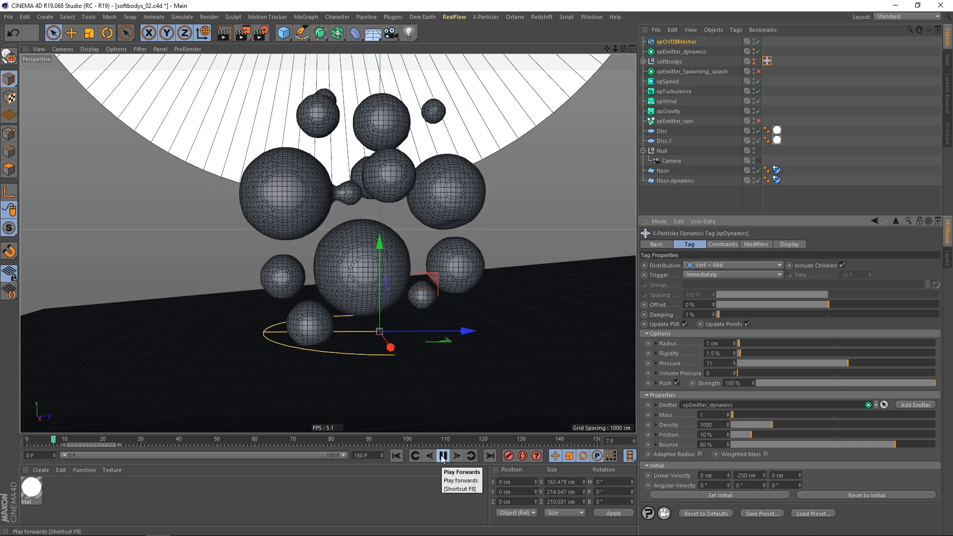
{"action": "left_click", "coordinate": [444, 456]}
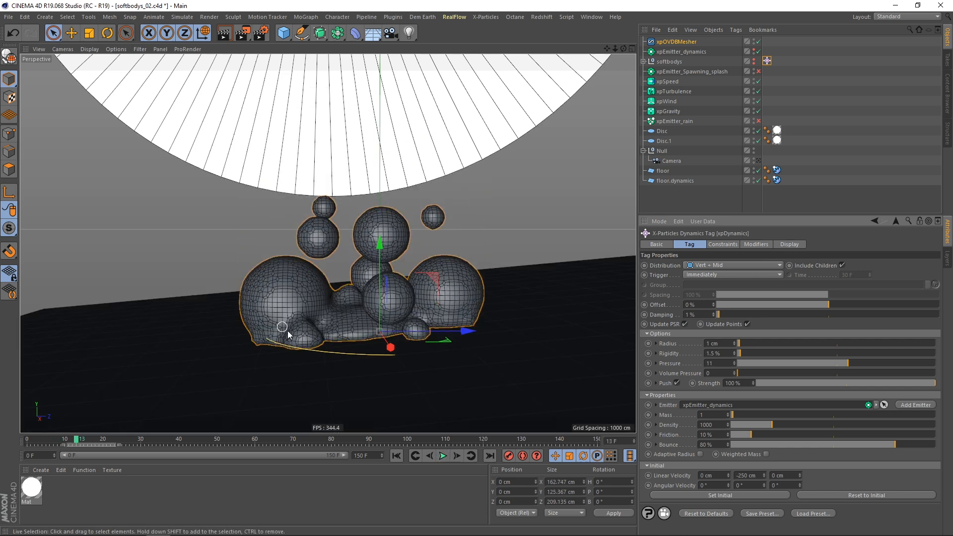
{"action": "left_click", "coordinate": [443, 458]}
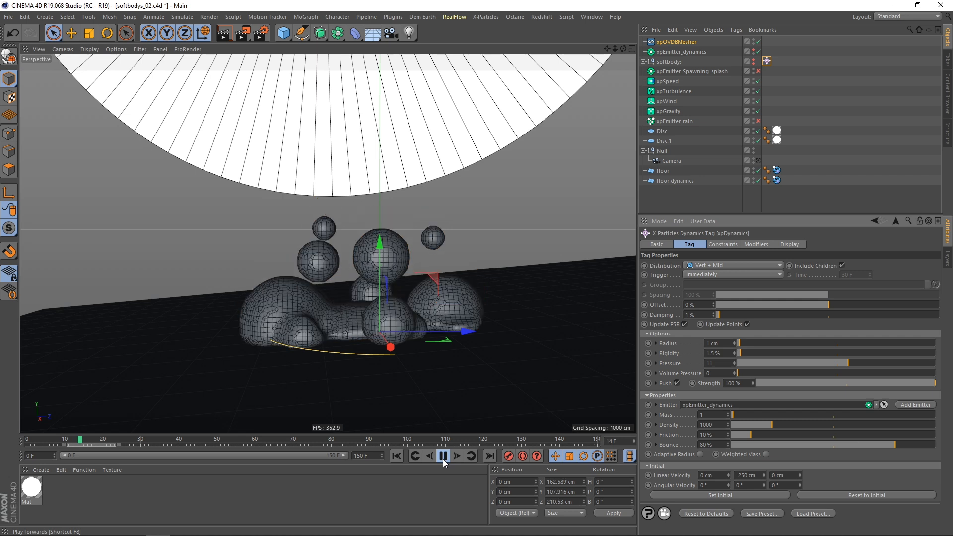
{"action": "left_click", "coordinate": [443, 458]}
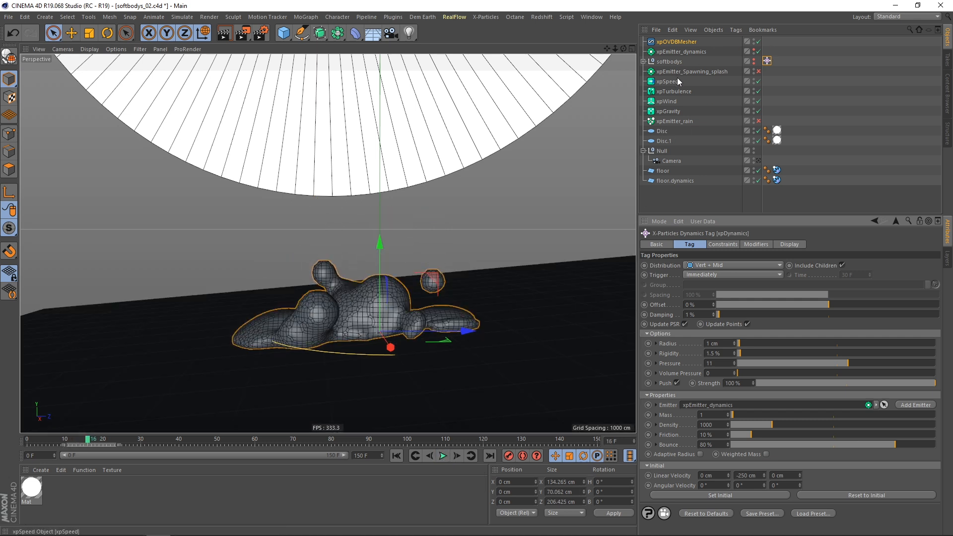
- Select xpEmitter_Spawning_splash and xpEmitter_rain and shift their later keyframes earlier, with the 20% keys at frame 15
{"action": "left_click", "coordinate": [690, 72]}
{"action": "left_click", "coordinate": [683, 121], "text": "ctrl"}
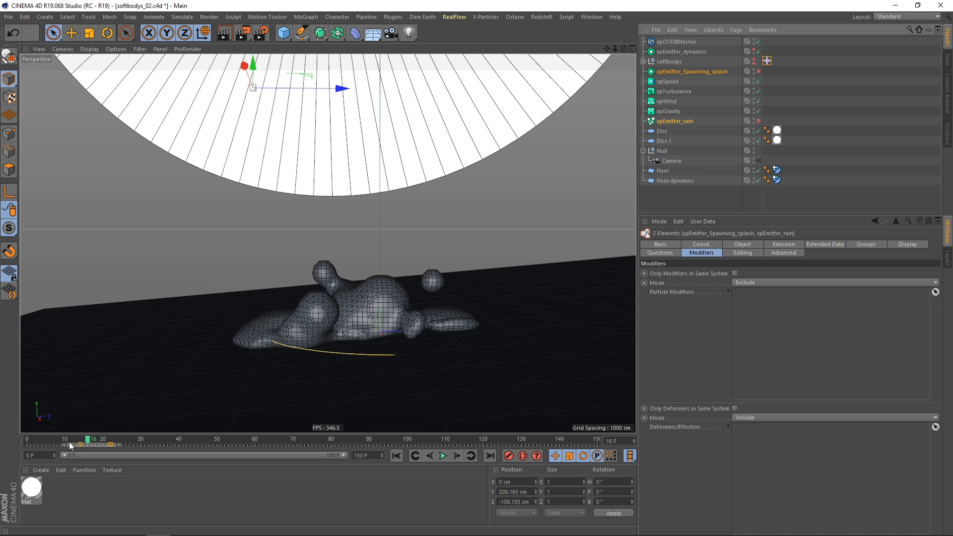
{"action": "mouse_move", "coordinate": [77, 445]}
{"action": "left_mouse_down"}
{"action": "mouse_move", "coordinate": [67, 445]}
{"action": "mouse_move", "coordinate": [86, 442]}
{"action": "left_mouse_up"}
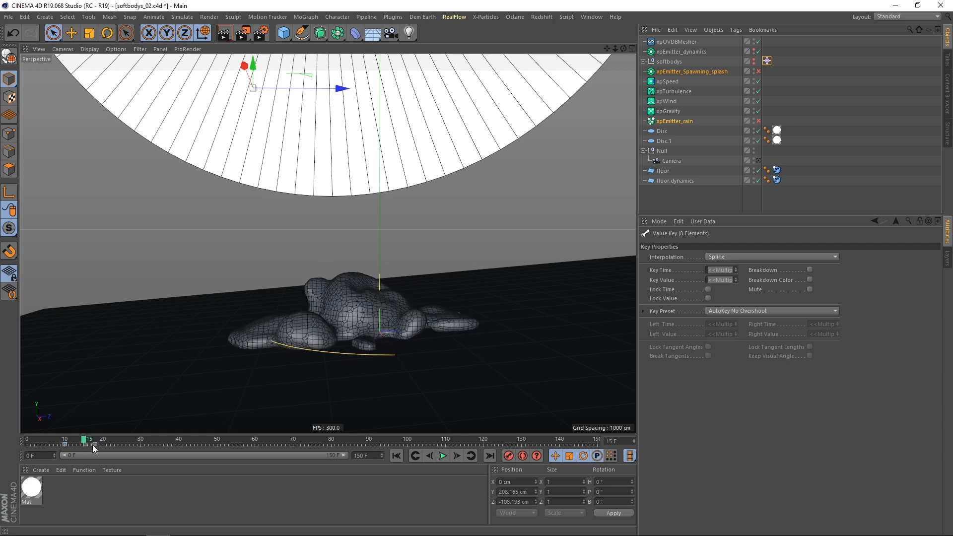
{"action": "left_click", "coordinate": [95, 444]}
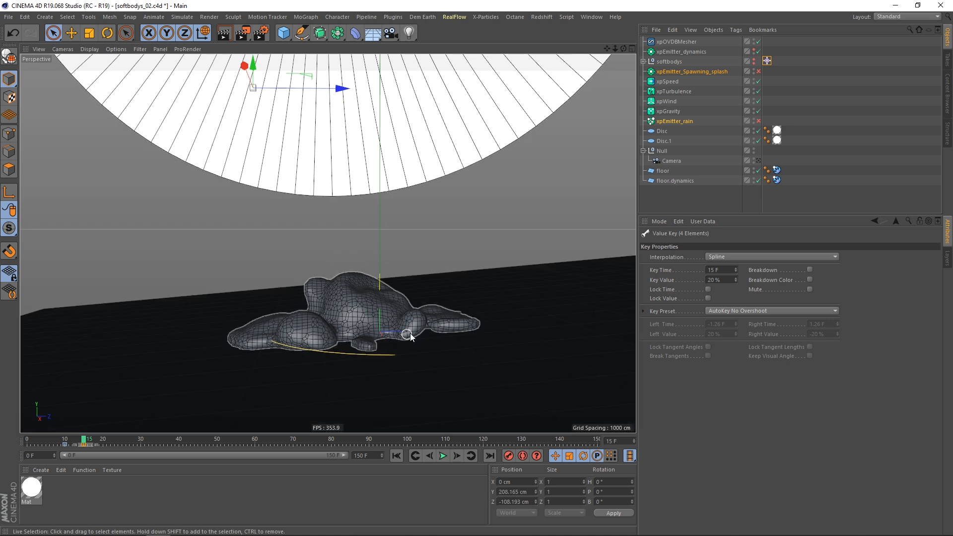
- Replay the fall from the first frame to frame 13 and shift both emitters' Retiming keys later, to frames 15 and 23
{"action": "left_click", "coordinate": [397, 455]}
{"action": "left_click", "coordinate": [443, 456]}
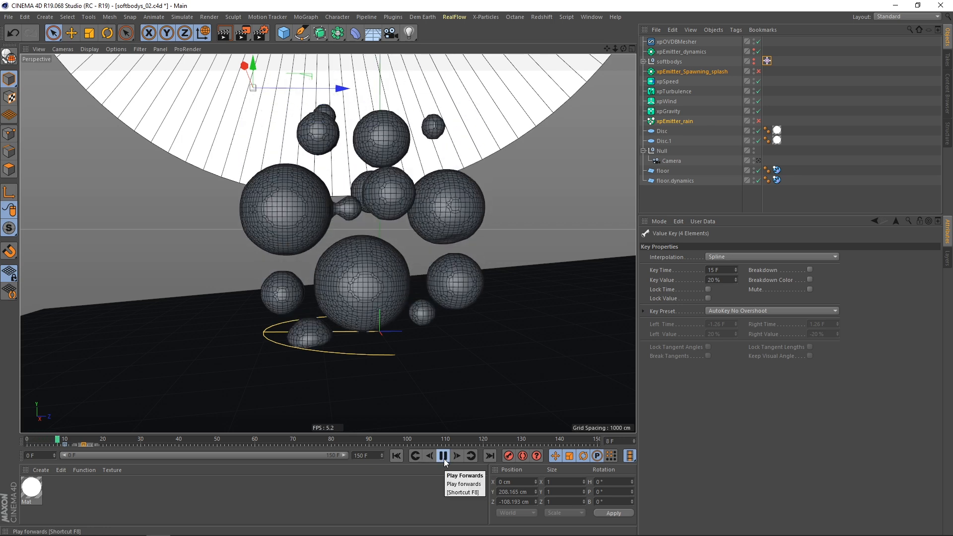
{"action": "left_click", "coordinate": [443, 459]}
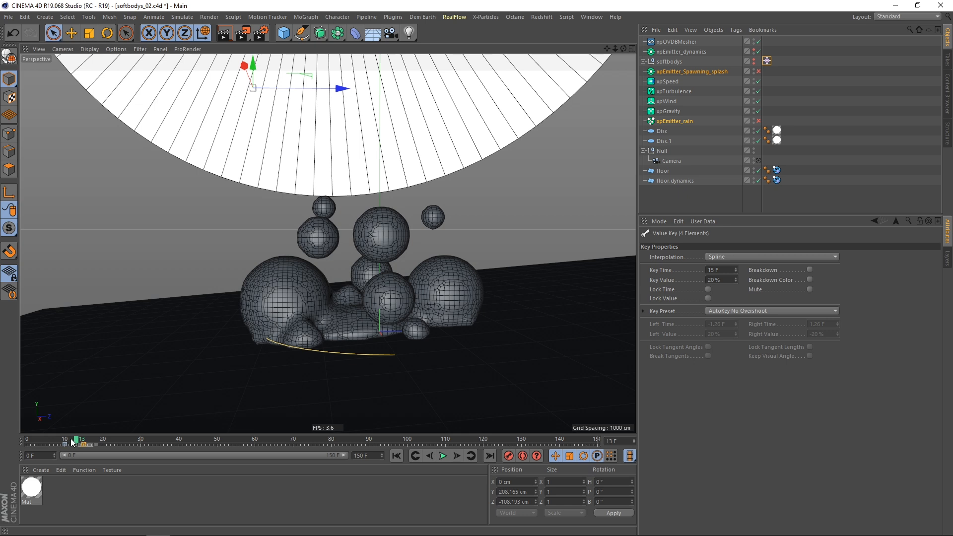
{"action": "left_click_drag", "start_coordinate": [93, 439], "coordinate": [99, 443]}
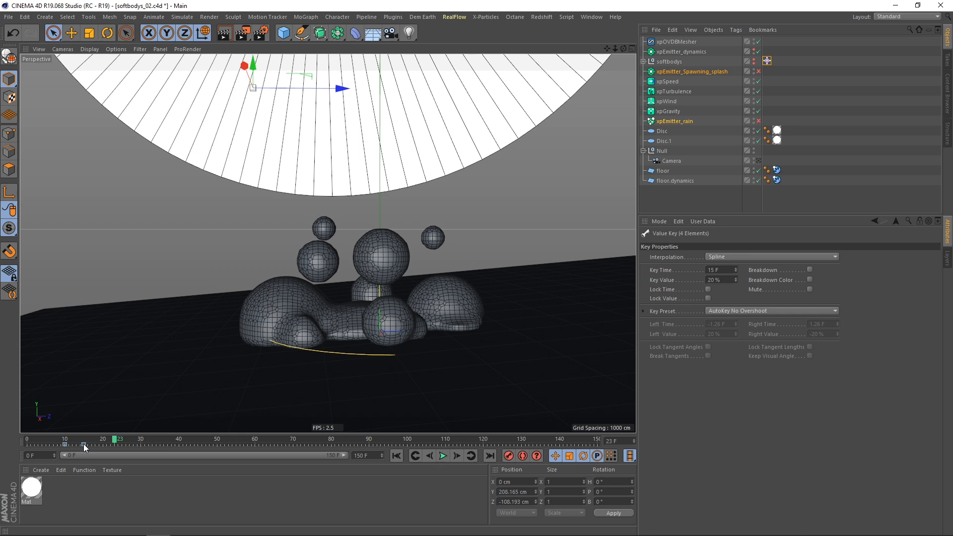
{"action": "left_click_drag", "start_coordinate": [93, 445], "coordinate": [82, 442]}
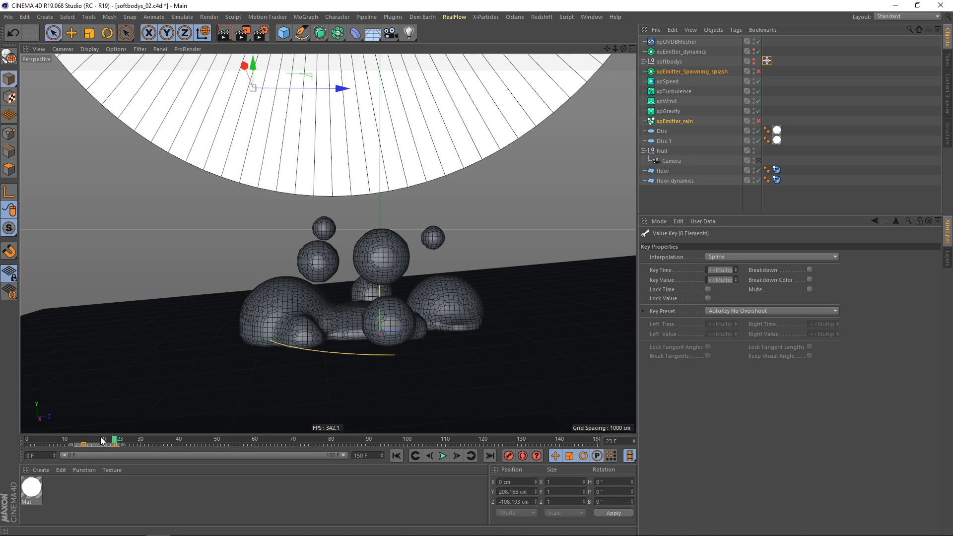
- Replay the fall from the first frame to frame 13 and shift both emitters' Retiming keys earlier, to frames 12 and 20
{"action": "left_click", "coordinate": [397, 456]}
{"action": "left_click", "coordinate": [443, 456]}
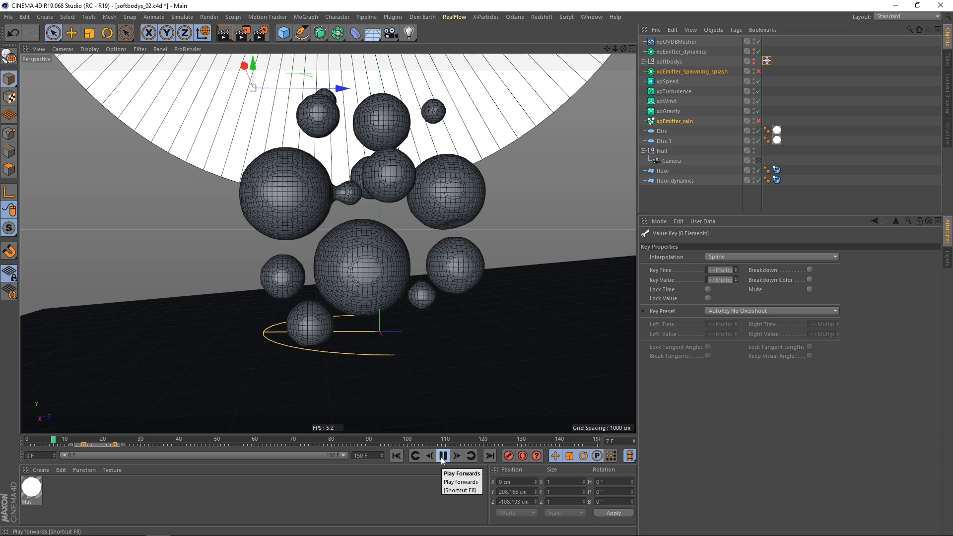
{"action": "left_click", "coordinate": [443, 455]}
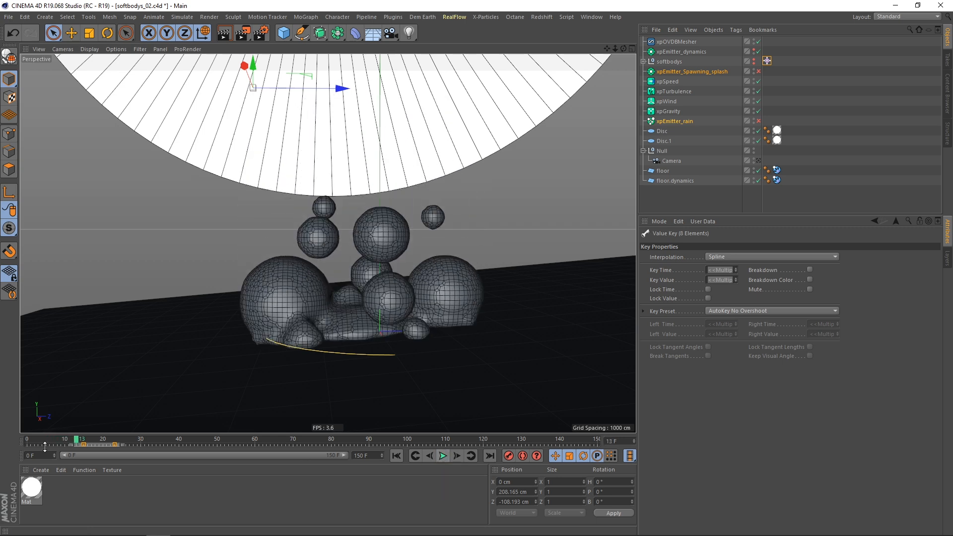
{"action": "left_click_drag", "start_coordinate": [85, 445], "coordinate": [75, 447]}
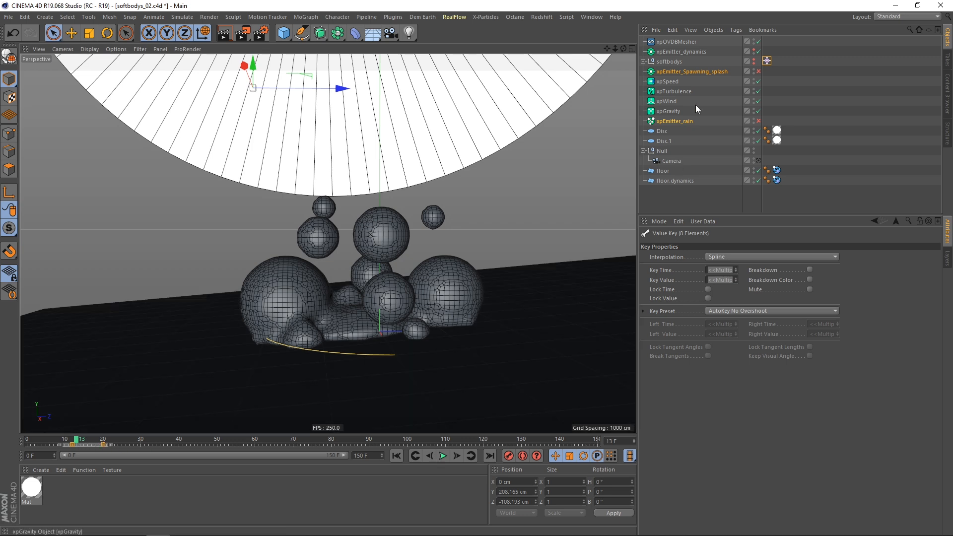
- Check the keyframes of xpEmitter_Spawning_splash and xpEmitter_rain individually, and play the simulation on to frame 21
{"action": "left_click", "coordinate": [689, 120]}
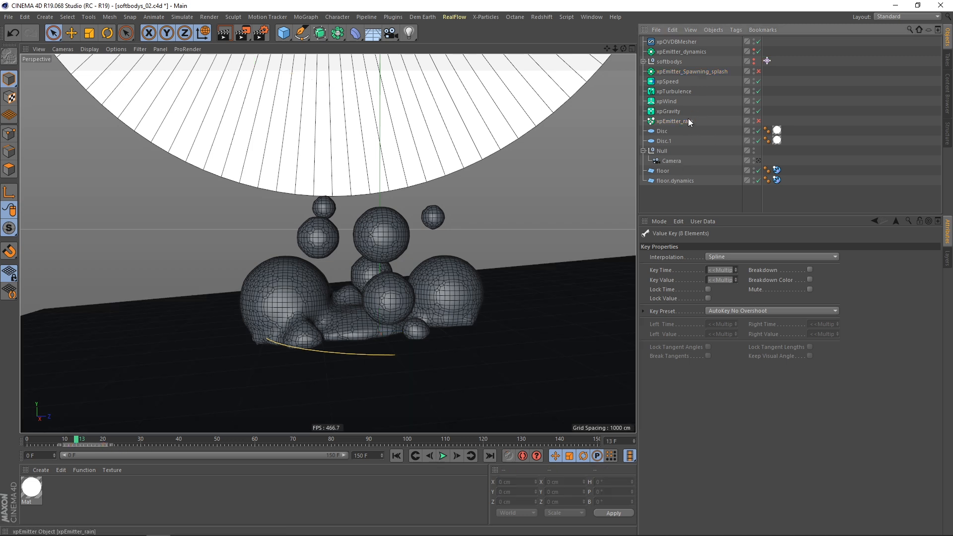
{"action": "left_click", "coordinate": [688, 71]}
{"action": "left_click", "coordinate": [688, 121]}
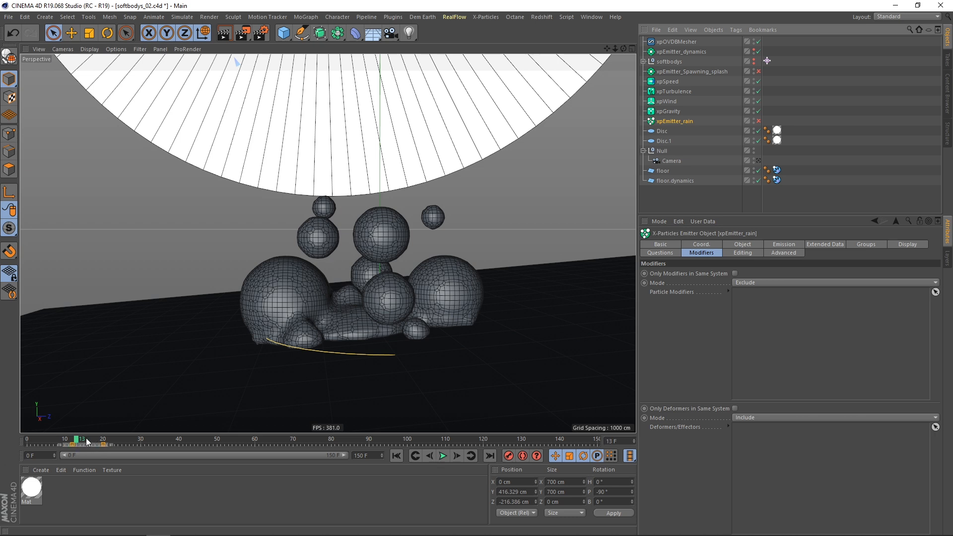
{"action": "left_click", "coordinate": [443, 456]}
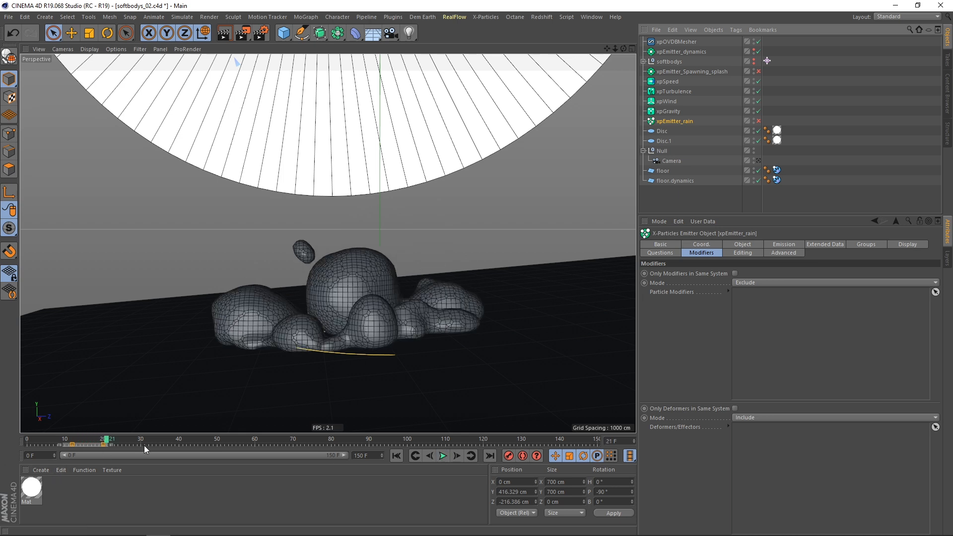
- Go to frame 12, check the splash and rain emitters' Retiming, and key xpEmitter_dynamics' Retiming at 100%
{"action": "left_click", "coordinate": [104, 441]}
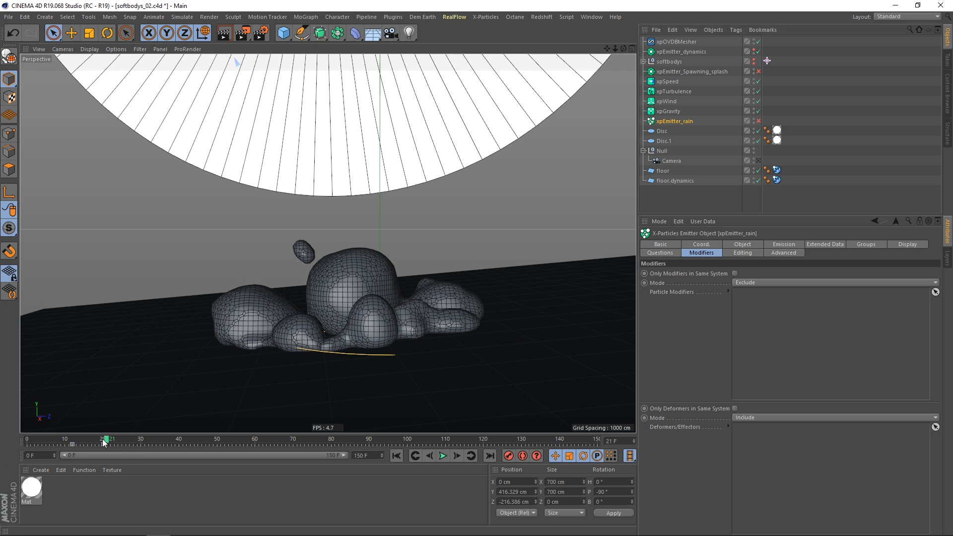
{"action": "left_click_drag", "start_coordinate": [82, 446], "coordinate": [70, 446]}
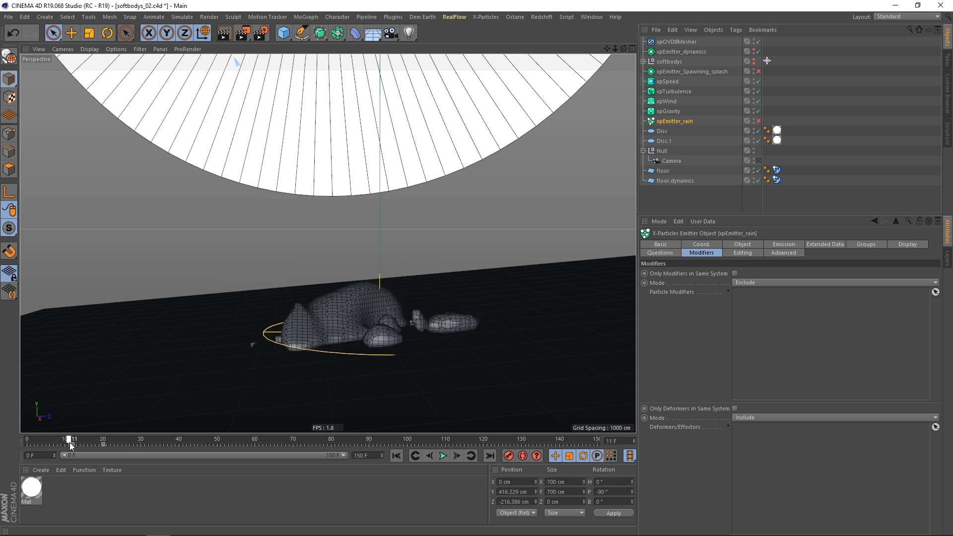
{"action": "left_click", "coordinate": [456, 456]}
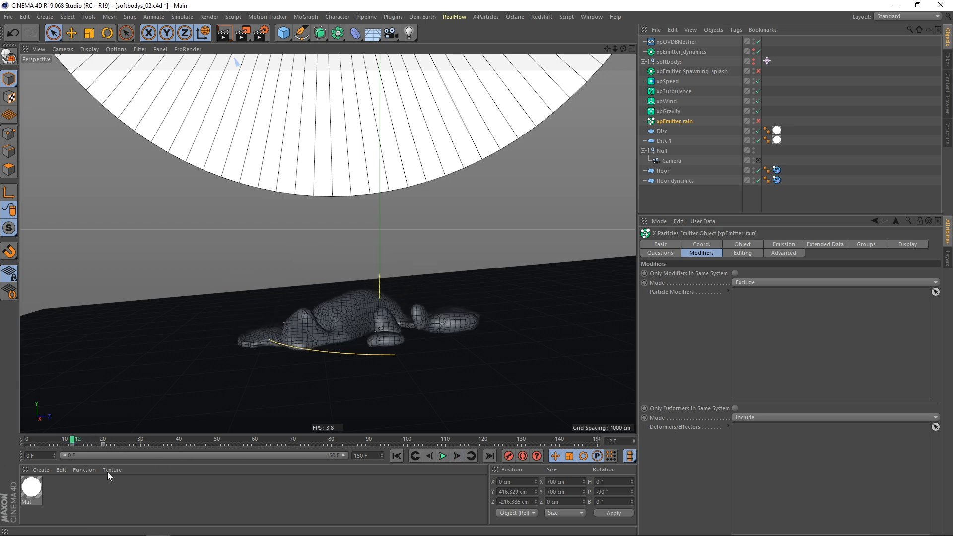
{"action": "left_click", "coordinate": [701, 72]}
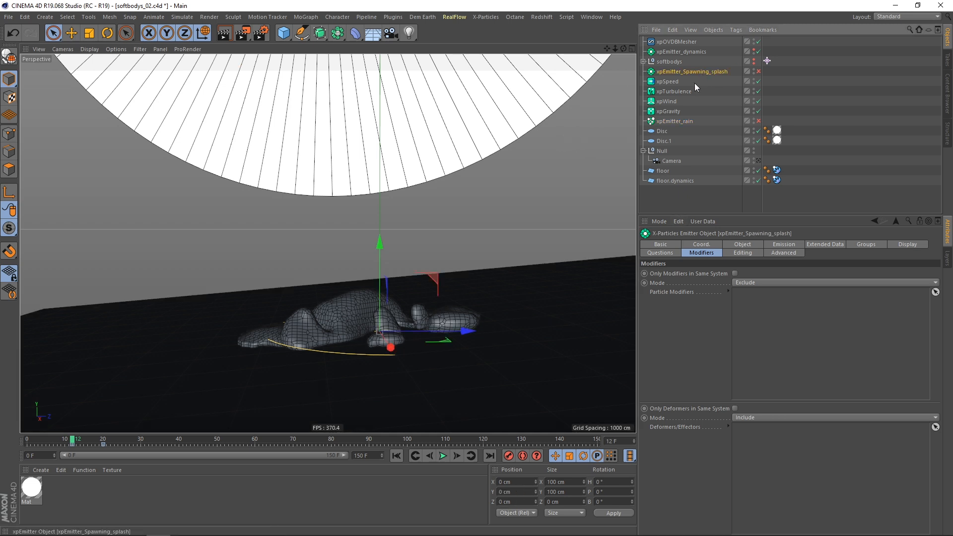
{"action": "left_click", "coordinate": [742, 245]}
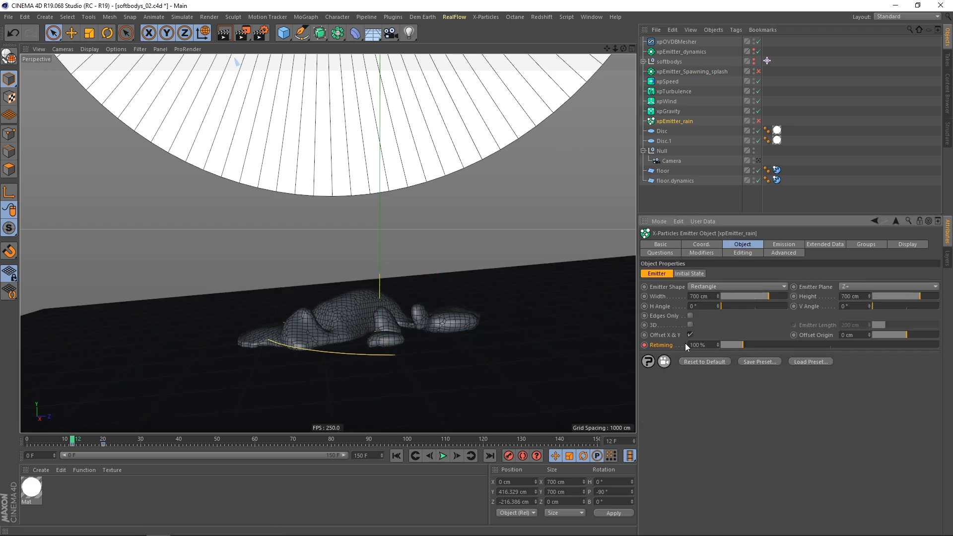
{"action": "left_click", "coordinate": [688, 52]}
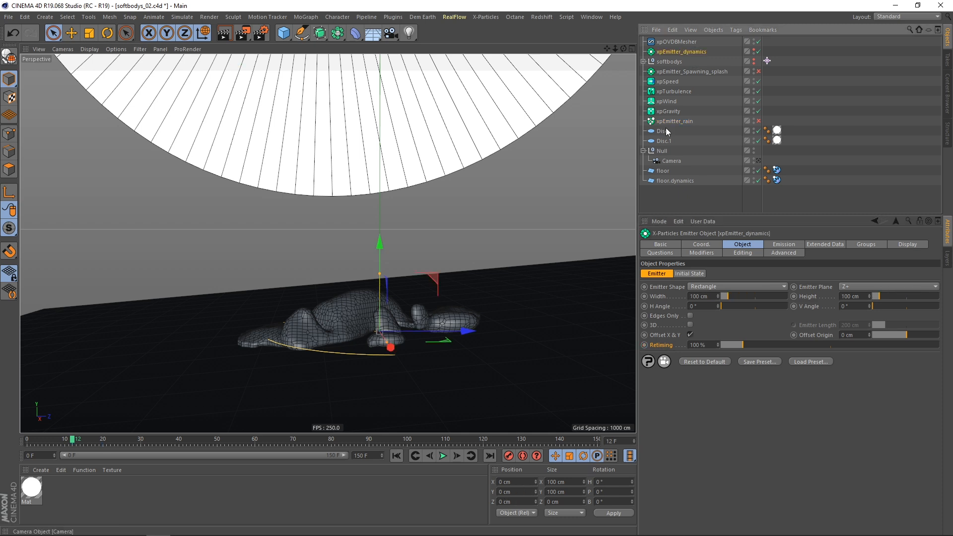
{"action": "left_click", "coordinate": [645, 345], "text": "ctrl"}
- Go to frame 20 using the splash emitter's second key, and key xpEmitter_dynamics' Retiming at 20%
{"action": "left_click", "coordinate": [704, 73]}
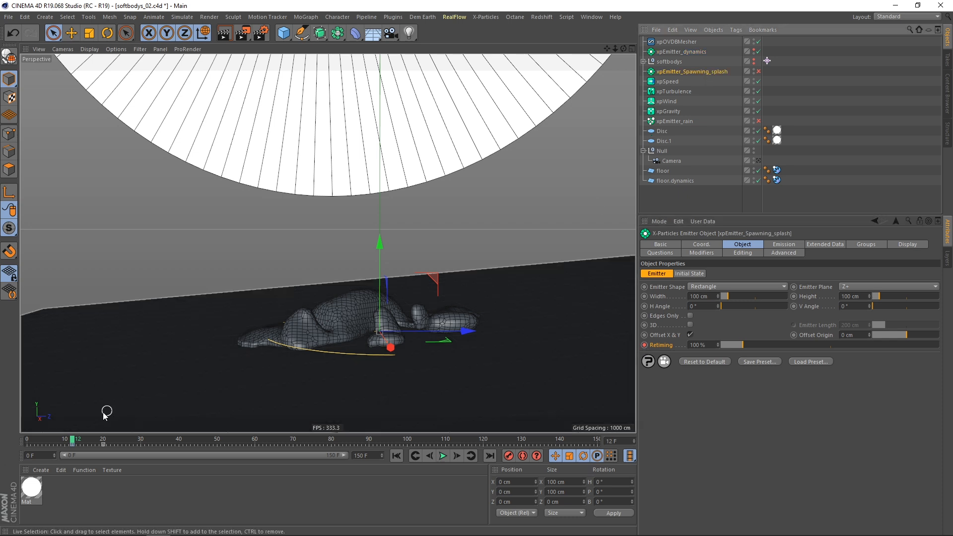
{"action": "left_click", "coordinate": [104, 442]}
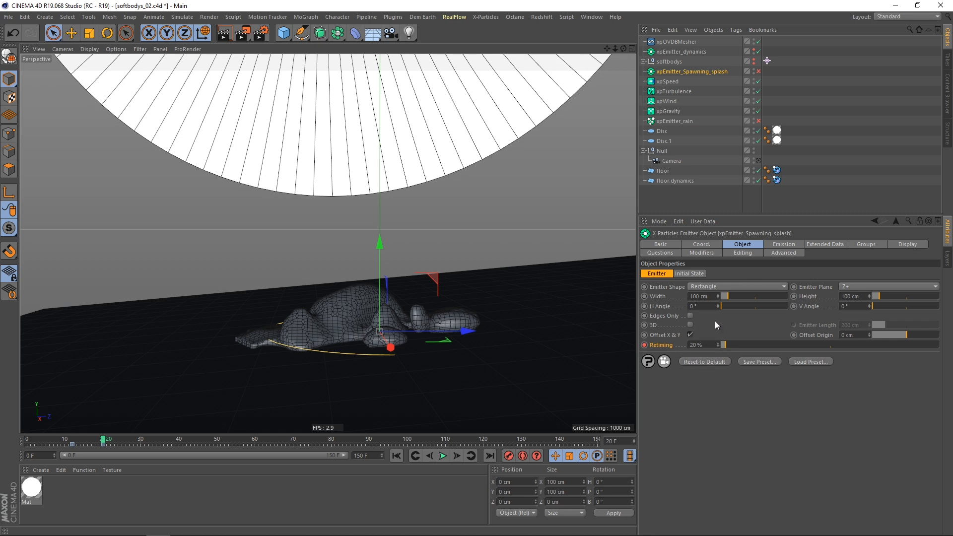
{"action": "left_click", "coordinate": [680, 53]}
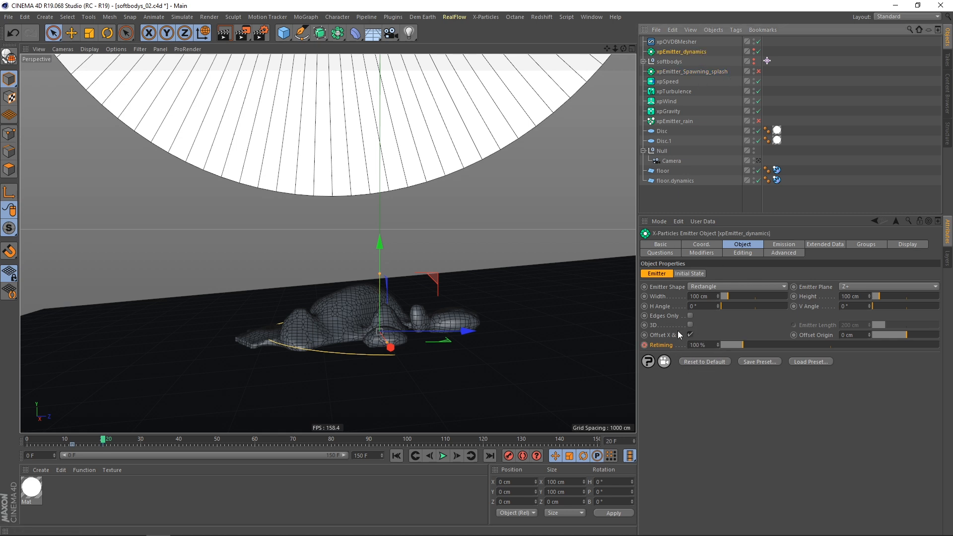
{"action": "left_click", "coordinate": [709, 345]}
{"action": "type", "text": "20"}
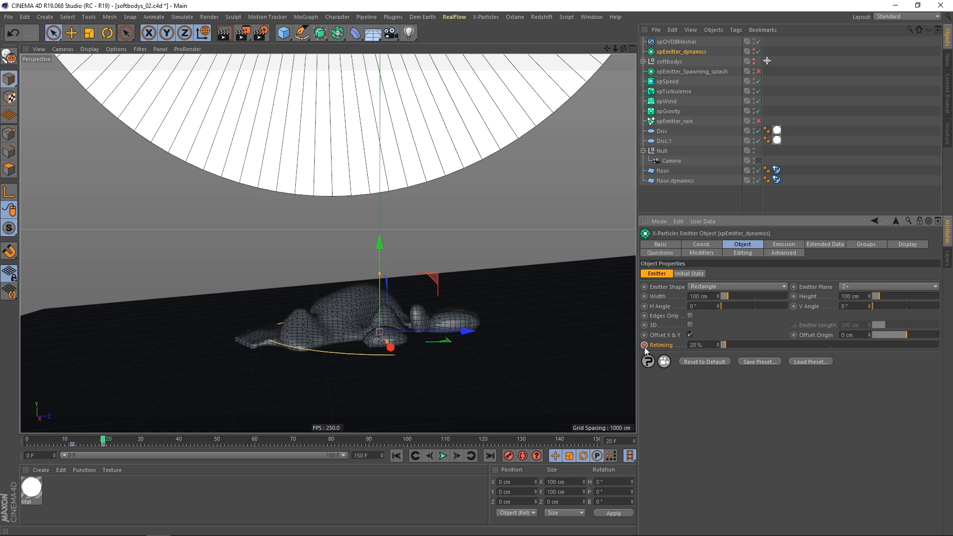
- Replay the retimed simulation from the first frame and pause it at frame 8
{"action": "left_click", "coordinate": [404, 456]}
{"action": "left_click", "coordinate": [440, 456]}
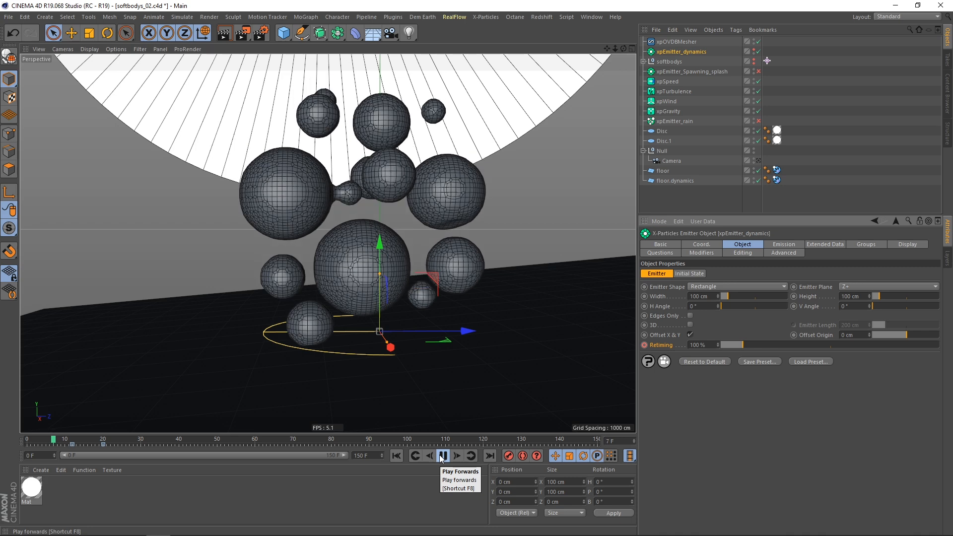
{"action": "left_click", "coordinate": [441, 456]}
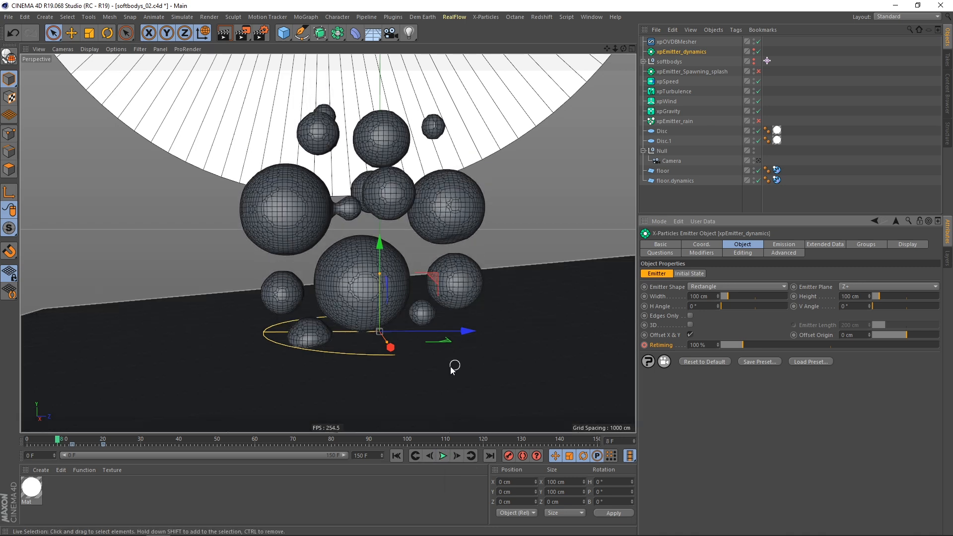
- Enable xpEmitter_Spawning_splash and xpEmitter_rain, return to the first frame and add an xpCache object
{"action": "left_click", "coordinate": [759, 71]}
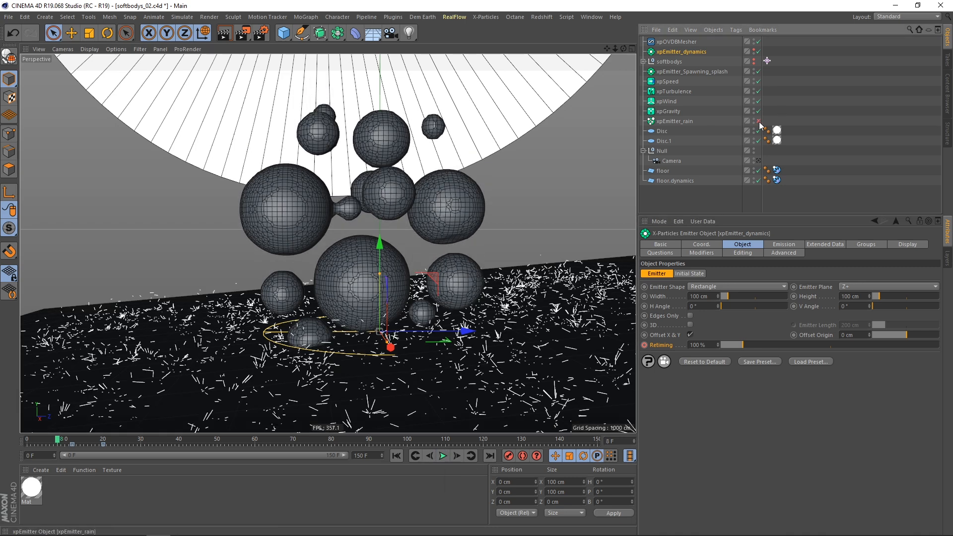
{"action": "left_click", "coordinate": [759, 121]}
{"action": "left_click", "coordinate": [397, 456]}
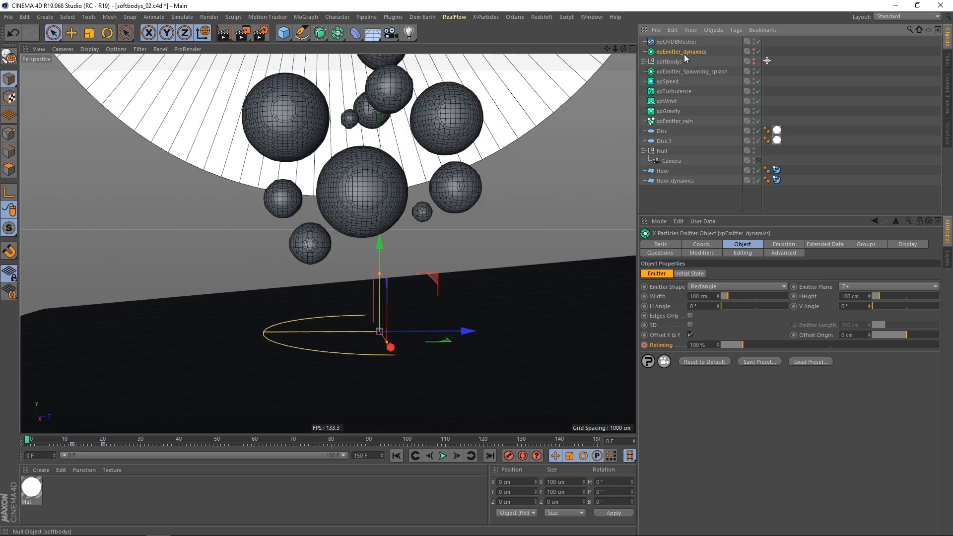
{"action": "left_click", "coordinate": [497, 17]}
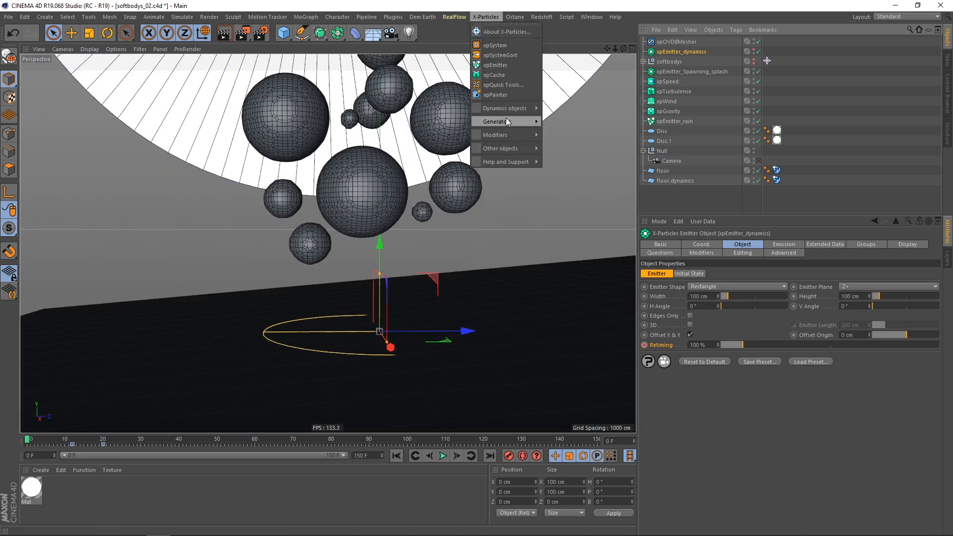
{"action": "left_click", "coordinate": [501, 76]}
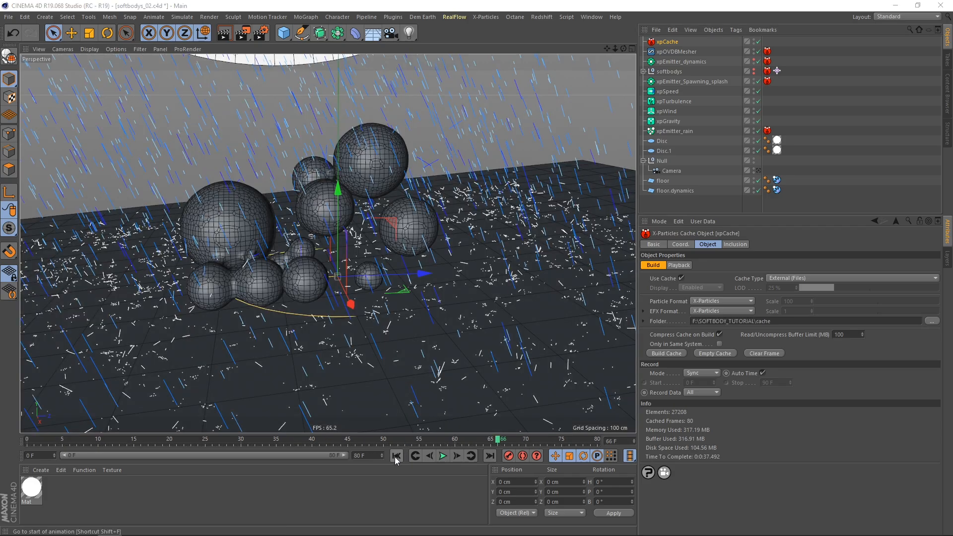
- Replay the cached simulation of spheres, rain and splashes from the first frame, and scrub back to frame 3
{"action": "left_click", "coordinate": [396, 456]}
{"action": "left_click", "coordinate": [443, 455]}
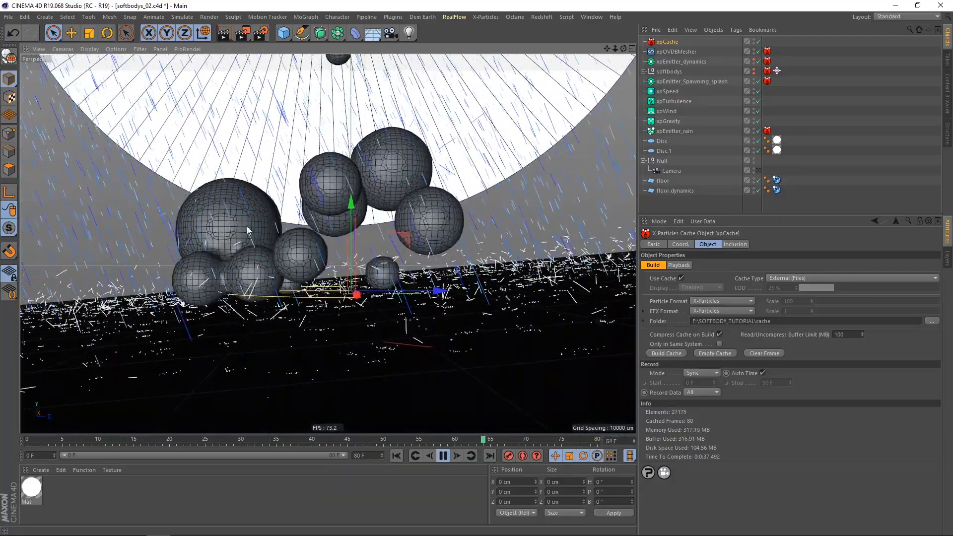
{"action": "left_click", "coordinate": [443, 456]}
{"action": "left_click_drag", "start_coordinate": [165, 441], "coordinate": [48, 451]}
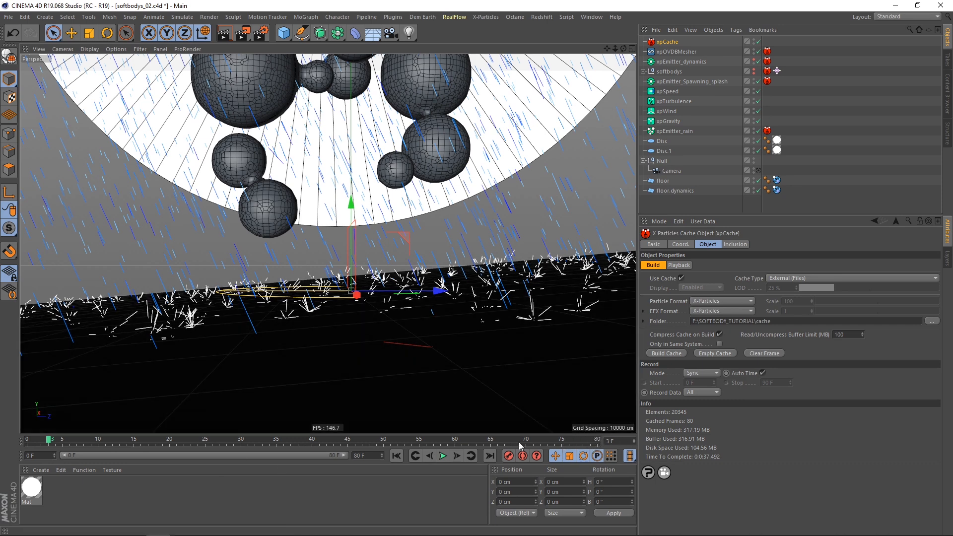
- Replay the cache from the first frame to frame 34, examine the merging mesh from above, and scrub back to frame 16
{"action": "left_click", "coordinate": [398, 458]}
{"action": "left_click", "coordinate": [442, 457]}
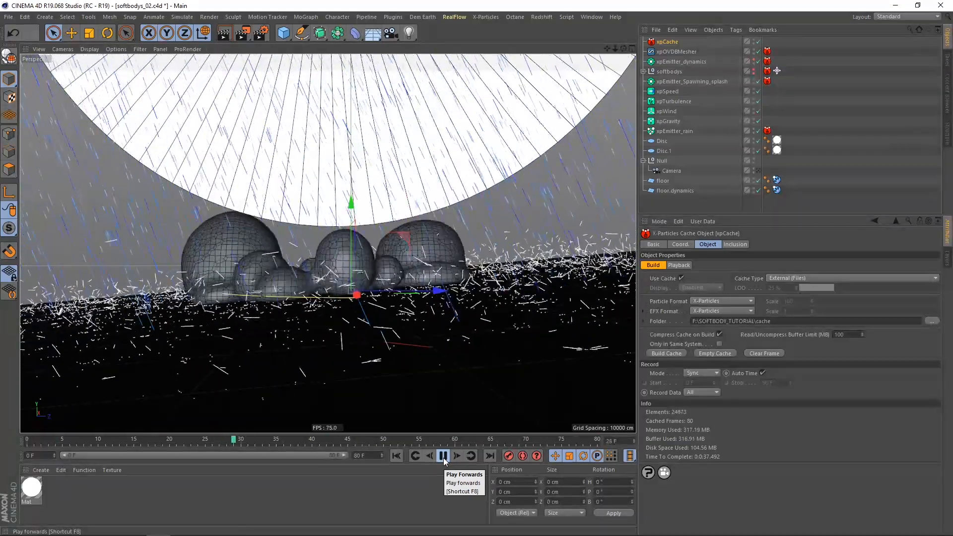
{"action": "left_click", "coordinate": [443, 458]}
{"action": "left_click_drag", "start_coordinate": [347, 232], "coordinate": [301, 256], "text": "alt"}
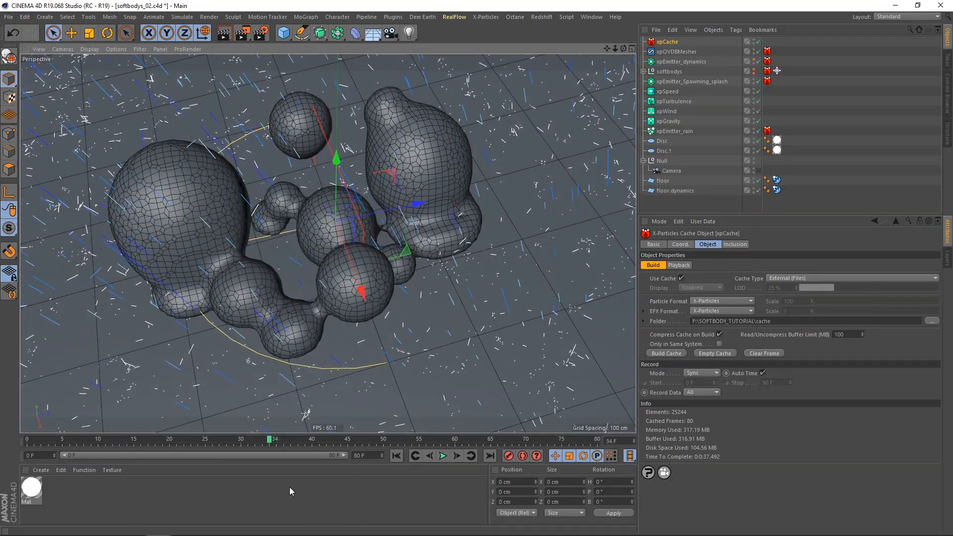
{"action": "left_click_drag", "start_coordinate": [257, 442], "coordinate": [144, 466]}
{"action": "left_click_drag", "start_coordinate": [372, 306], "coordinate": [288, 218], "text": "alt"}
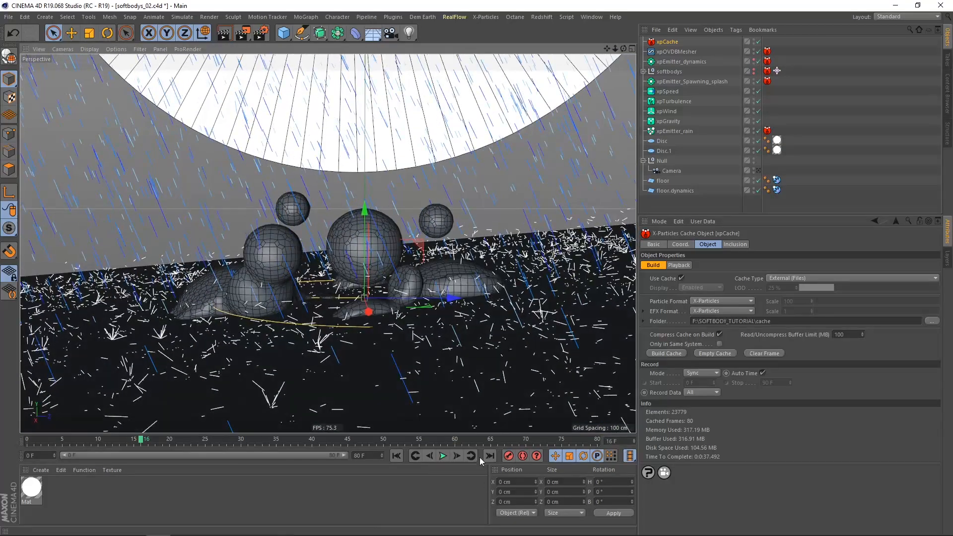
- Play the cache on from frame 16, pause it, and scrub back while examining the soft bodies from different angles
{"action": "left_click", "coordinate": [443, 456]}
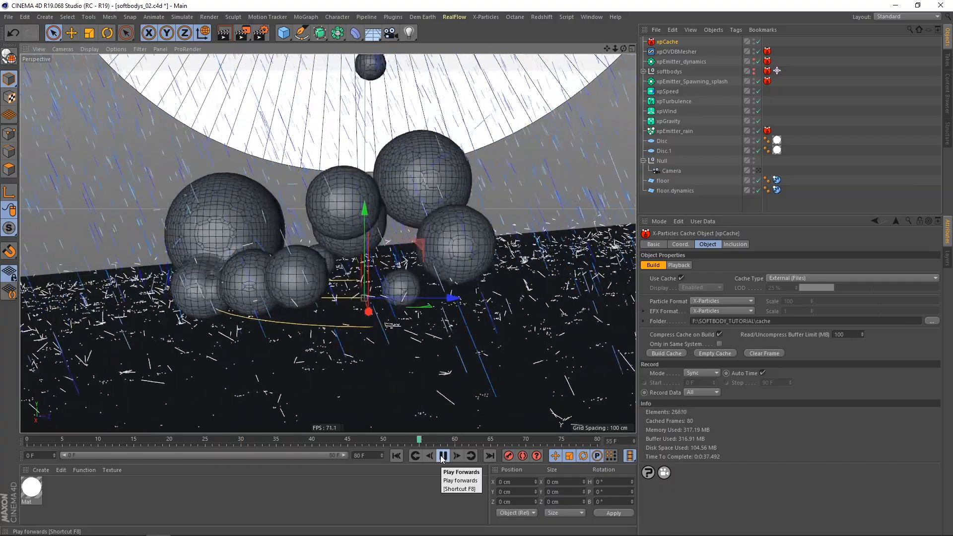
{"action": "left_click", "coordinate": [442, 456]}
{"action": "left_click_drag", "start_coordinate": [354, 395], "coordinate": [287, 255], "text": "alt"}
{"action": "left_click_drag", "start_coordinate": [250, 444], "coordinate": [176, 443]}
{"action": "mouse_move", "coordinate": [348, 306]}
{"action": "left_mouse_down", "text": "alt"}
{"action": "mouse_move", "coordinate": [323, 222]}
{"action": "mouse_move", "coordinate": [323, 290]}
{"action": "mouse_move", "coordinate": [338, 307]}
{"action": "left_mouse_up", "text": "alt"}
- Replay the cache from the first frame while changing the viewing angle, and pause at frame 46 to examine the mesh from above
{"action": "left_click", "coordinate": [396, 456]}
{"action": "left_click", "coordinate": [442, 456]}
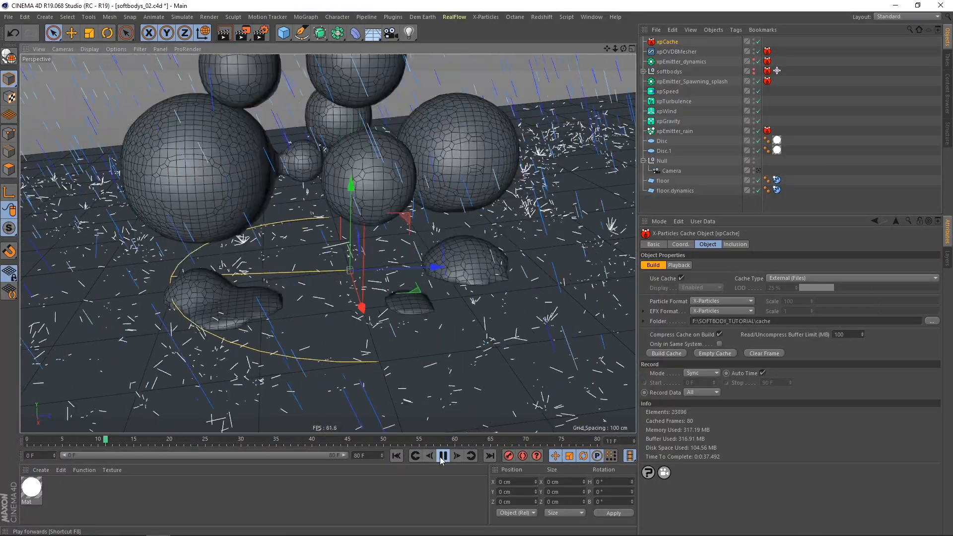
{"action": "left_click_drag", "start_coordinate": [338, 298], "coordinate": [338, 331], "text": "alt"}
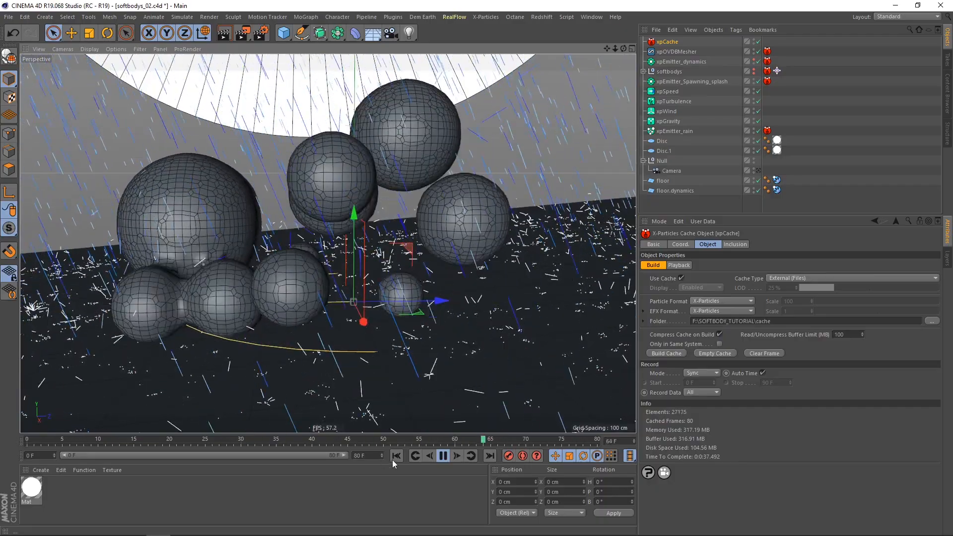
{"action": "left_click", "coordinate": [442, 456]}
{"action": "left_click_drag", "start_coordinate": [395, 418], "coordinate": [300, 224], "text": "alt"}
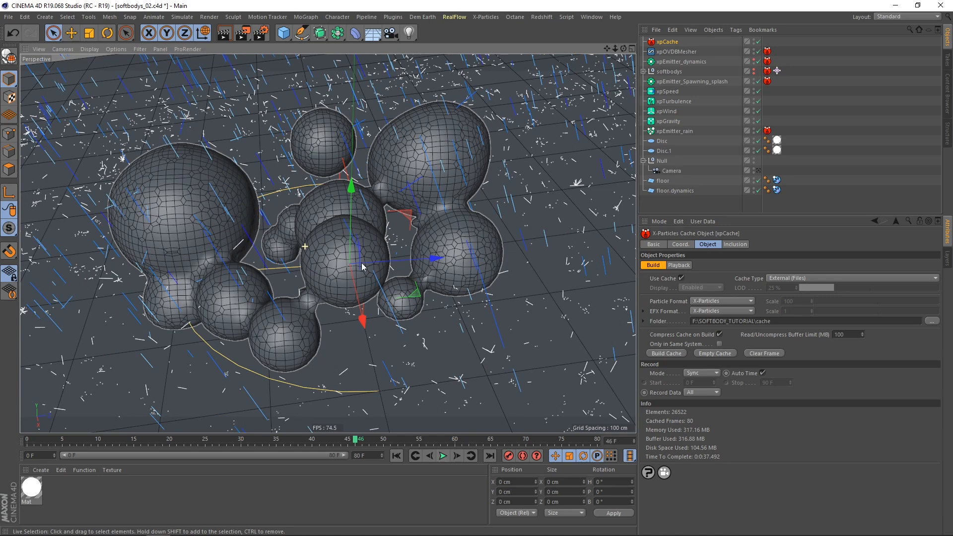
- Try smoothing the mesh with a Subdivision Surface, inspect the xpOVDBMesher filter options, and delete the Subdivision Surface
{"action": "left_click_drag", "start_coordinate": [326, 38], "coordinate": [362, 52]}
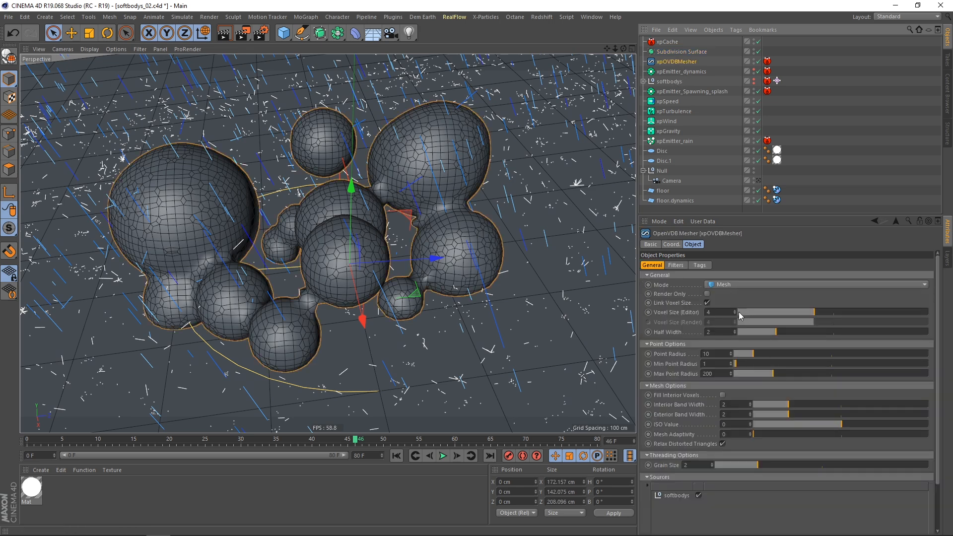
{"action": "left_click", "coordinate": [676, 265]}
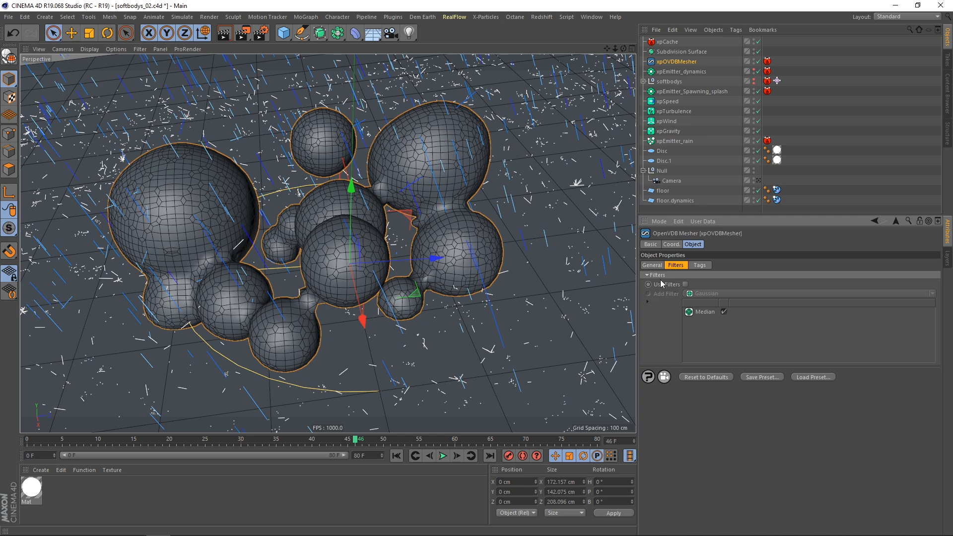
{"action": "left_click", "coordinate": [686, 284]}
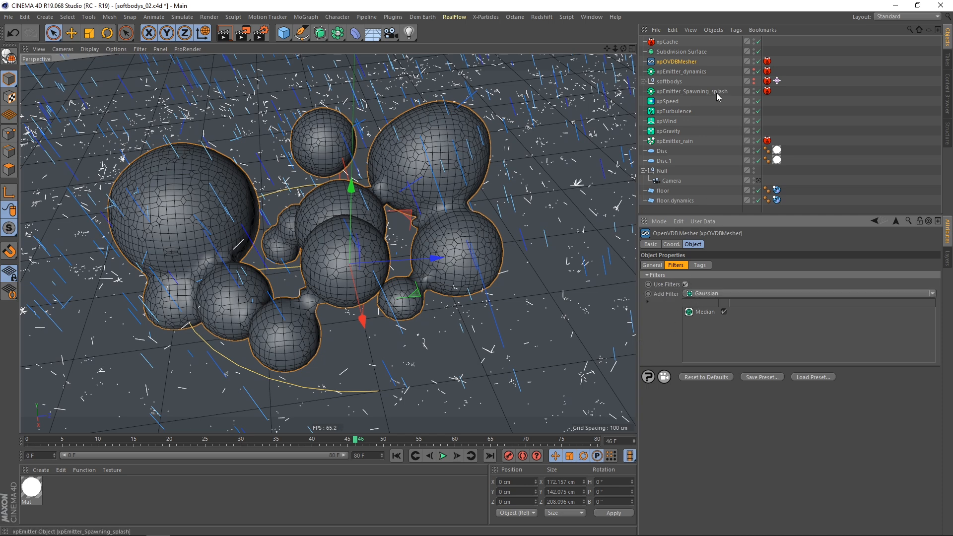
{"action": "left_click", "coordinate": [670, 51]}
{"action": "key", "text": "Delete"}
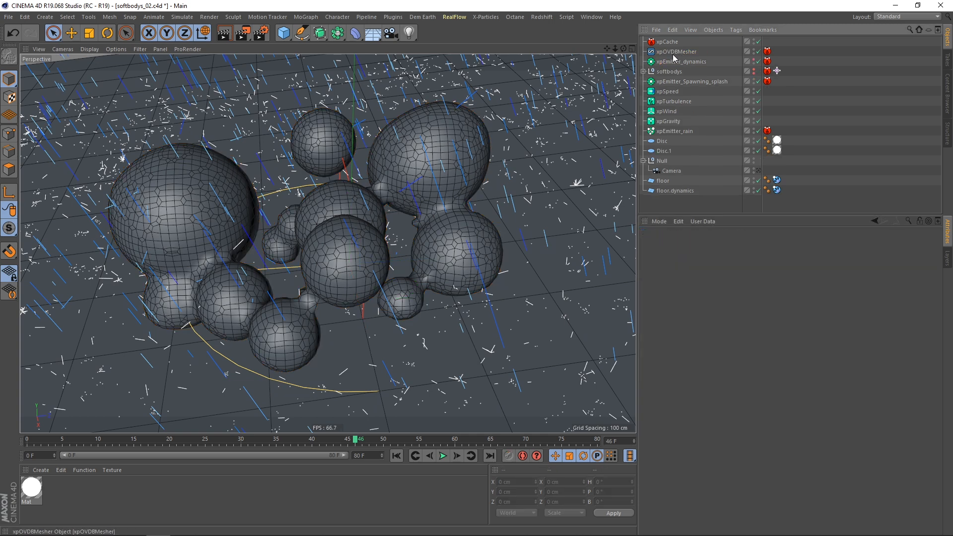
- Remove the cache tags from the mesher, emitters and softbodys, and enable Use Filters with the Median filter on xpOVDBMesher
{"action": "left_click", "coordinate": [681, 62]}
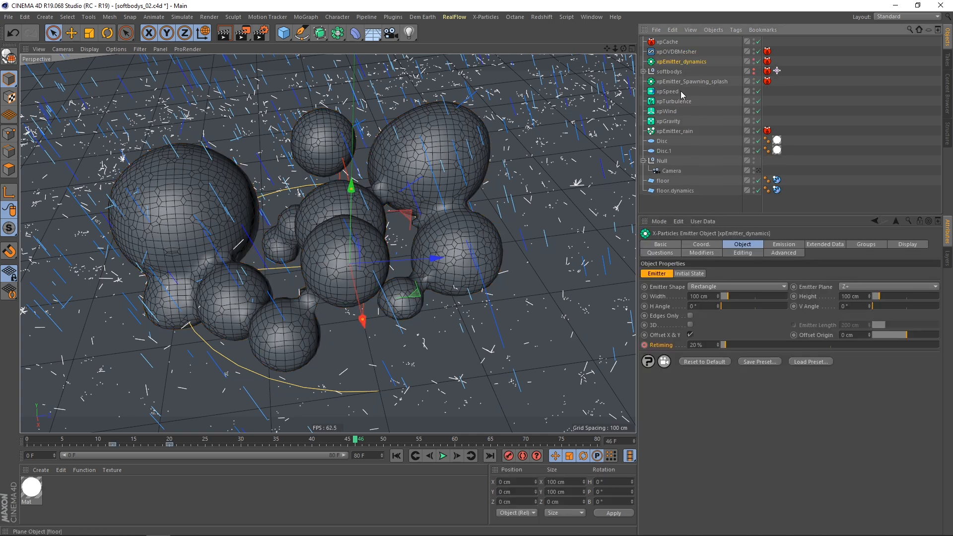
{"action": "left_click", "coordinate": [685, 53]}
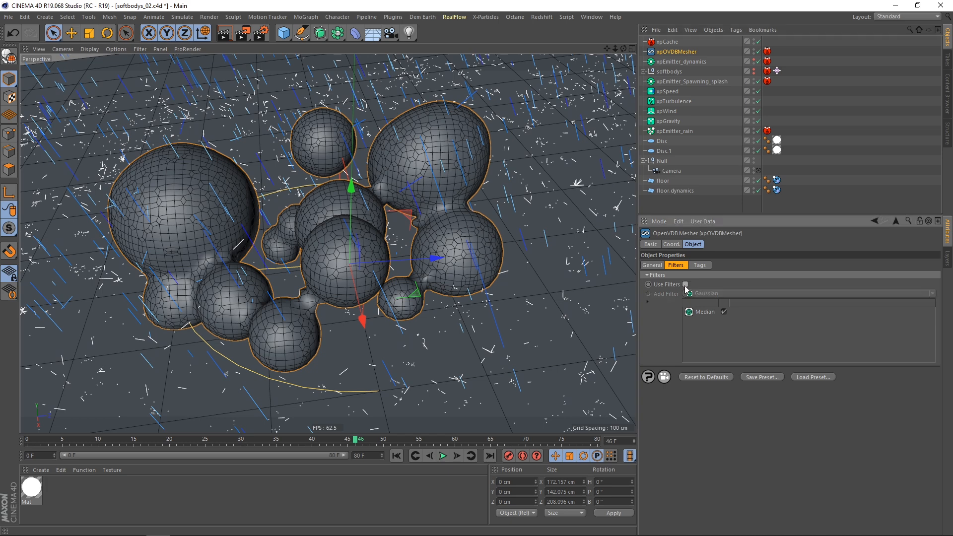
{"action": "left_click_drag", "start_coordinate": [767, 131], "coordinate": [771, 64]}
{"action": "key", "text": "Delete"}
{"action": "key", "text": "Delete"}
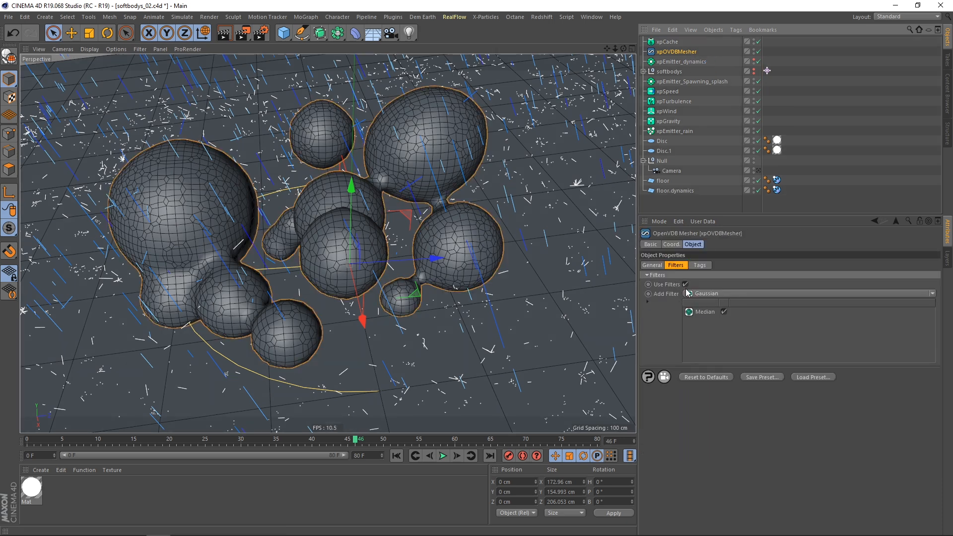
{"action": "left_click", "coordinate": [686, 284]}
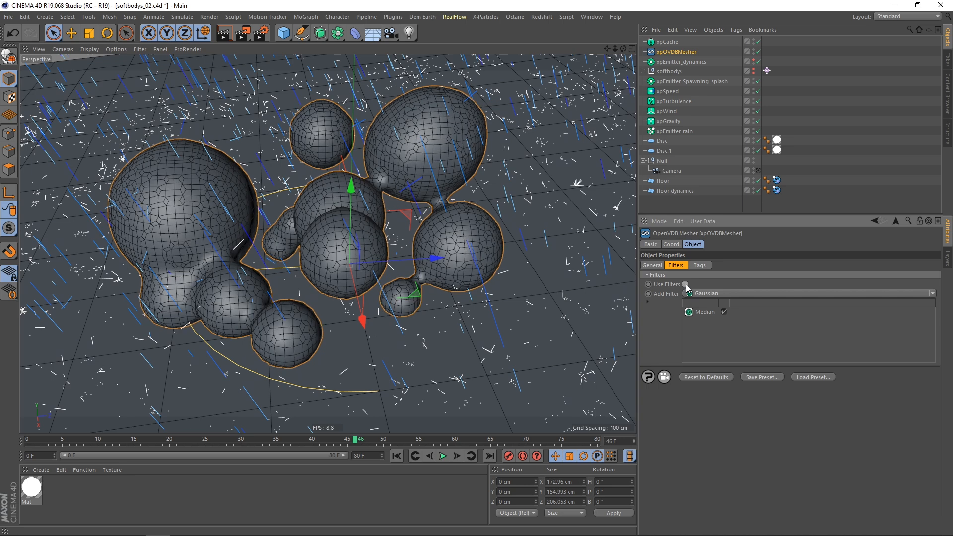
{"action": "left_click", "coordinate": [686, 285]}
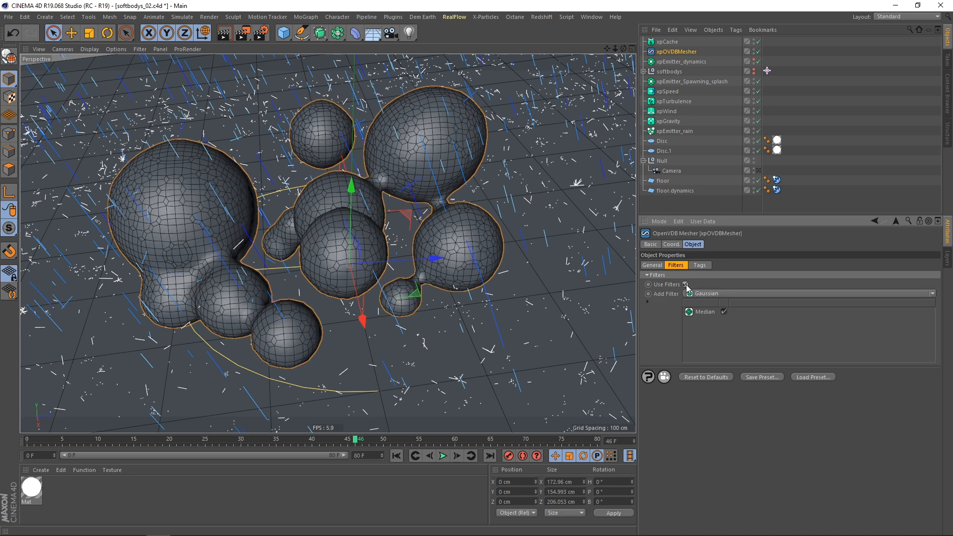
- Rebuild the simulation cache with xpCache, then replay it from the first frame and pause at frame 31
{"action": "left_click", "coordinate": [674, 43]}
{"action": "left_click", "coordinate": [668, 354]}
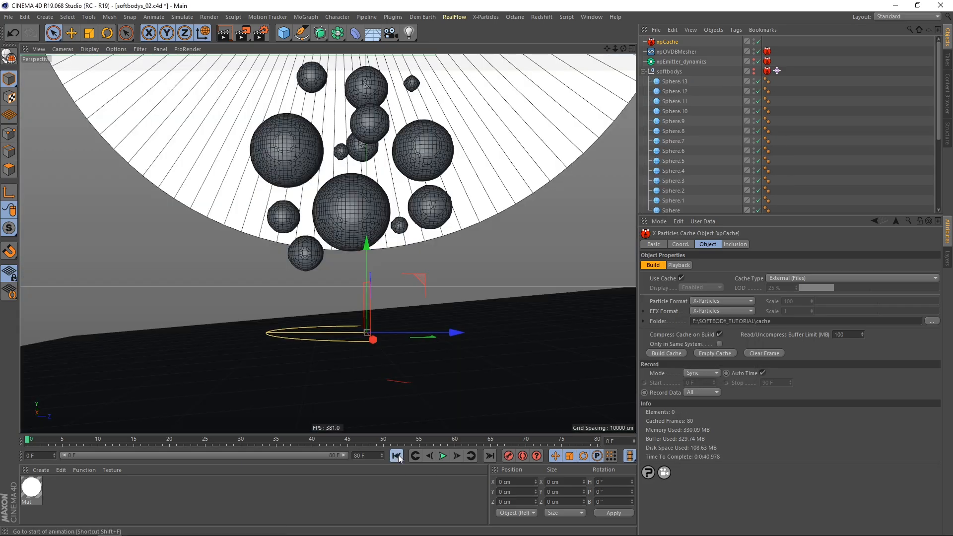
{"action": "left_click", "coordinate": [443, 456]}
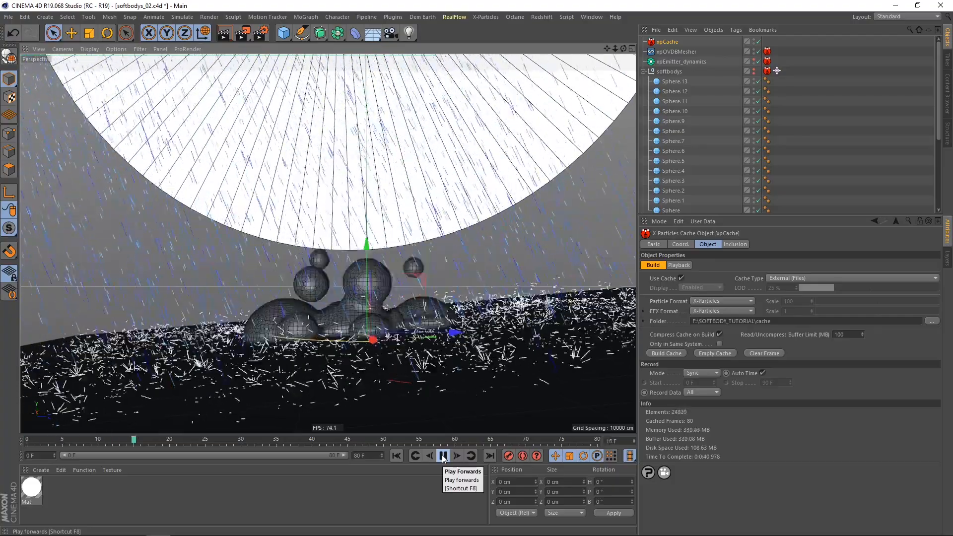
{"action": "left_click", "coordinate": [444, 456]}
{"action": "left_click", "coordinate": [415, 456]}
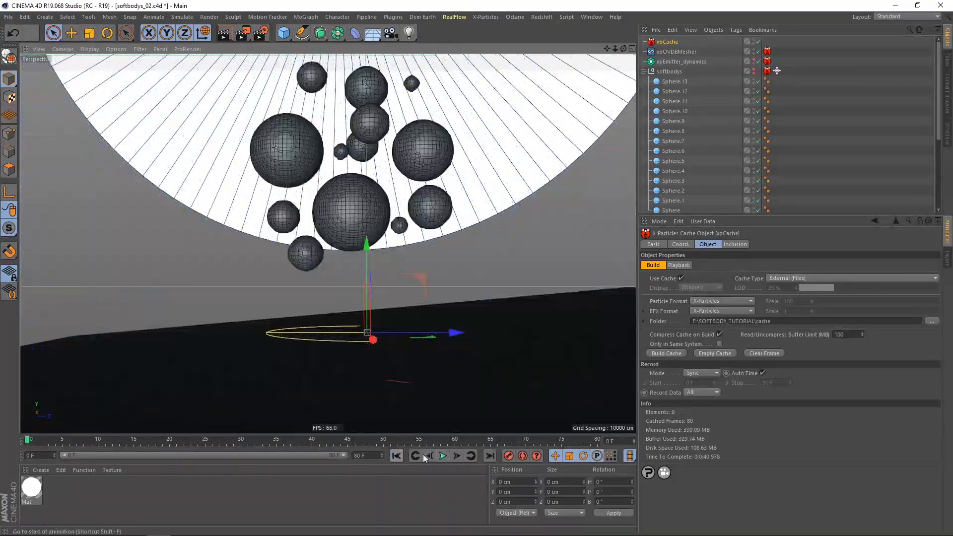
{"action": "left_click", "coordinate": [442, 455]}
{"action": "left_click", "coordinate": [443, 456]}
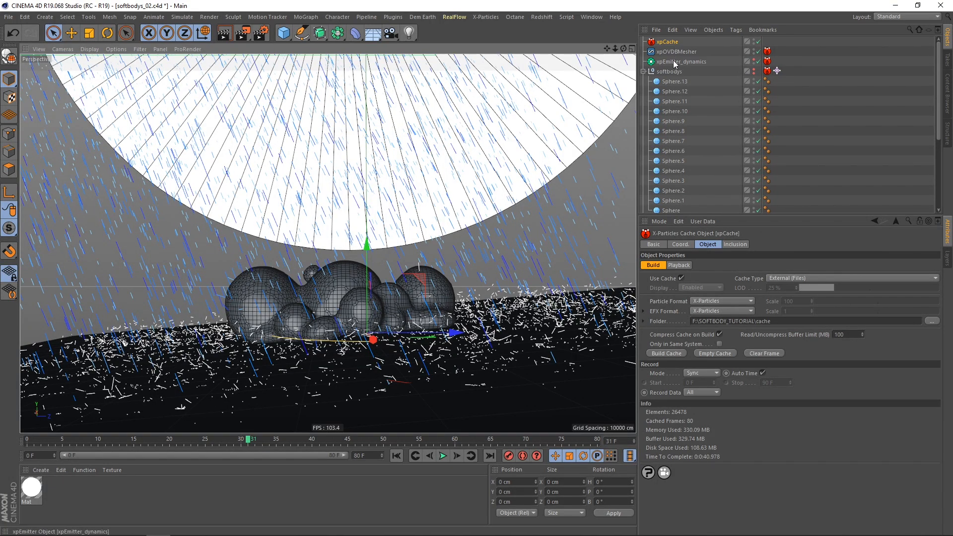
- Show the softbodys dynamics tag settings, play the cache on to frame 43, and examine the merged mesh up close
{"action": "left_click", "coordinate": [777, 71]}
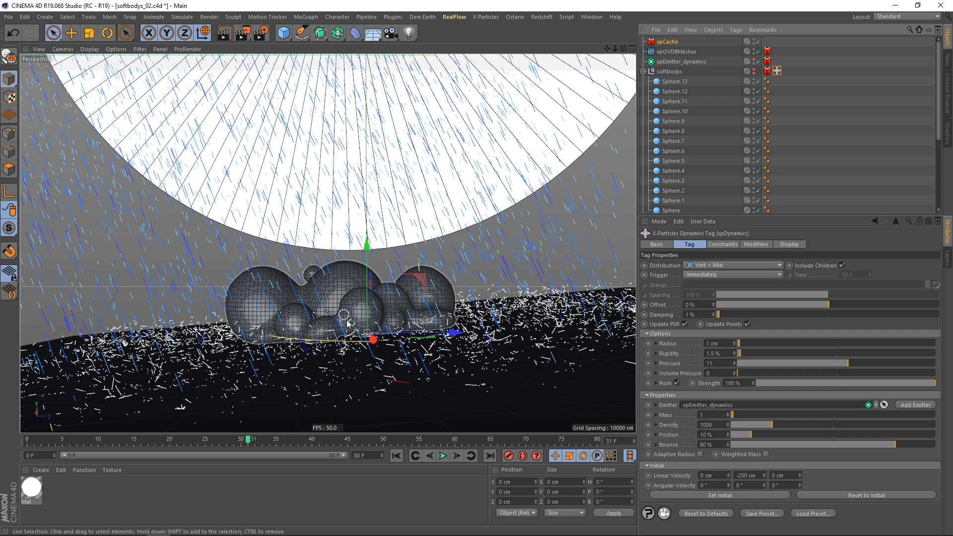
{"action": "left_click", "coordinate": [442, 455]}
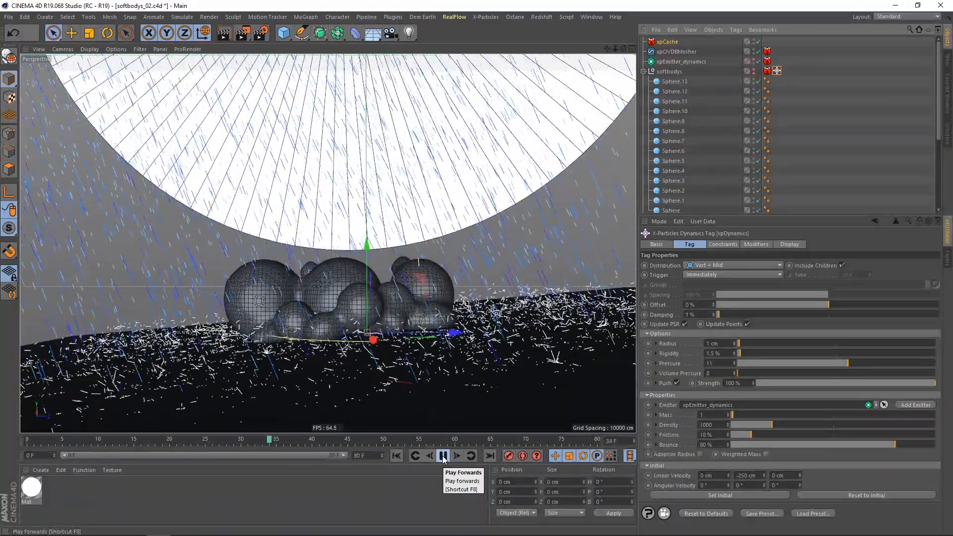
{"action": "left_click", "coordinate": [442, 456]}
{"action": "left_click_drag", "start_coordinate": [309, 324], "coordinate": [379, 312], "text": "alt"}
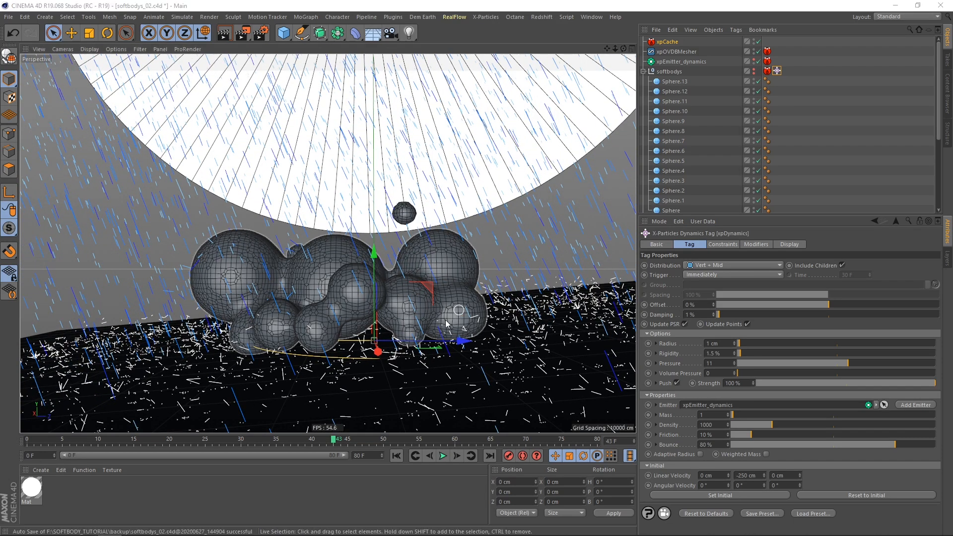
- Open the Octane Live Viewer, dock it beside the viewport, collapse the softbodys group, and start the live render
{"action": "left_click", "coordinate": [516, 17]}
{"action": "left_click", "coordinate": [525, 42]}
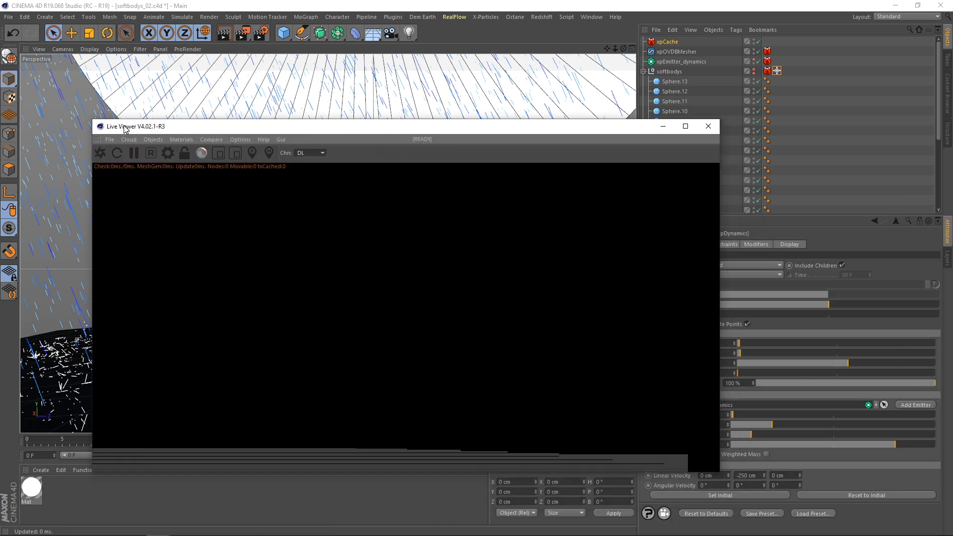
{"action": "left_click_drag", "start_coordinate": [539, 98], "coordinate": [616, 99]}
{"action": "left_click_drag", "start_coordinate": [637, 192], "coordinate": [732, 193]}
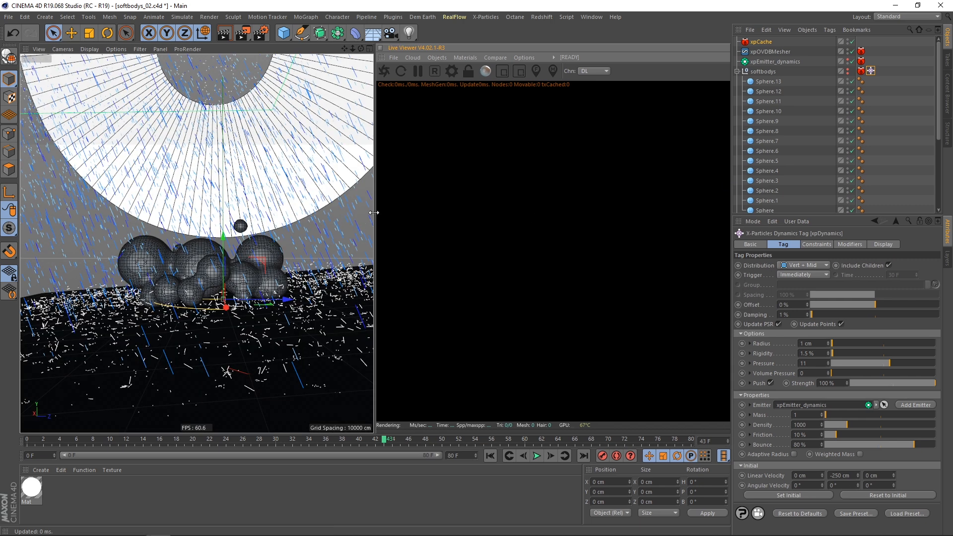
{"action": "left_click_drag", "start_coordinate": [374, 212], "coordinate": [360, 213]}
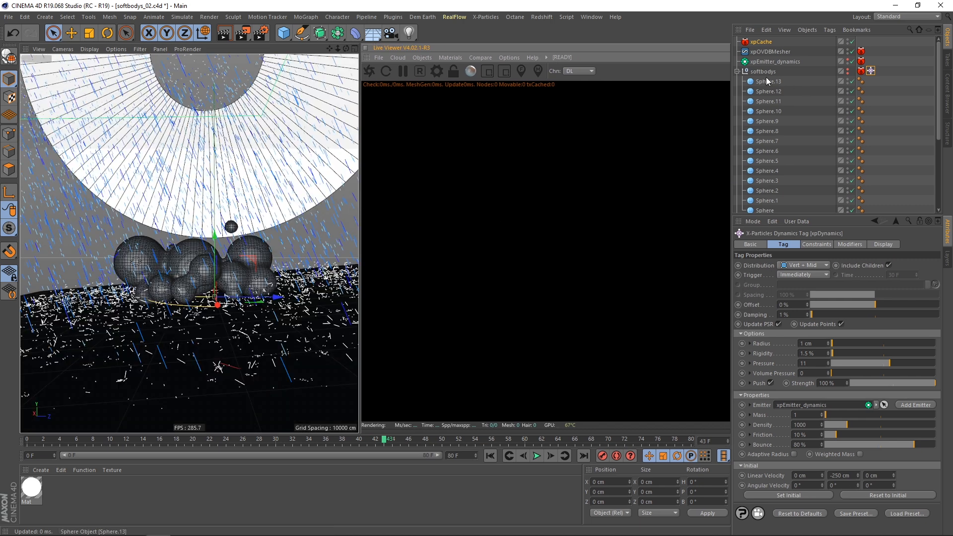
{"action": "left_click", "coordinate": [738, 71]}
{"action": "left_click", "coordinate": [369, 71]}
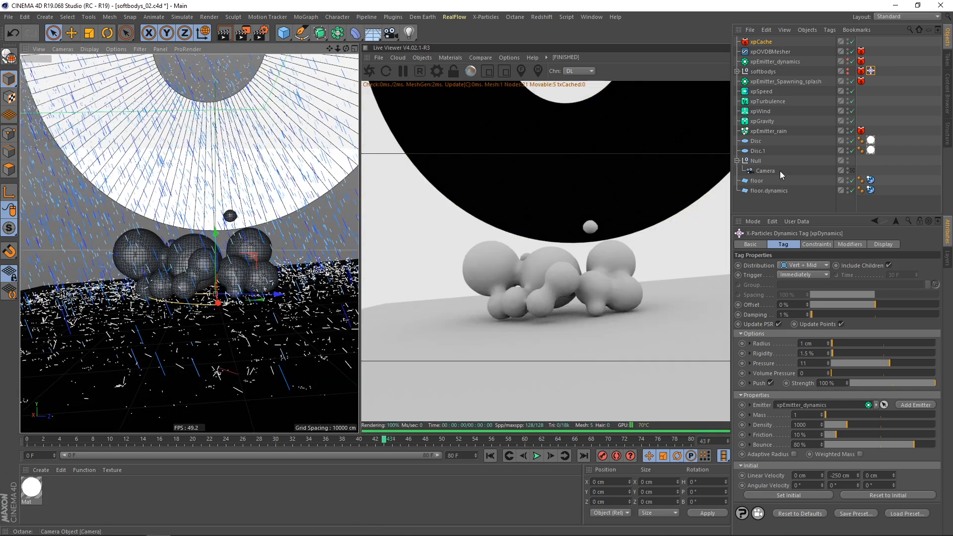
- Look through the scene camera and frame the merged soft bodies up close from just above the floor
{"action": "left_click", "coordinate": [853, 171]}
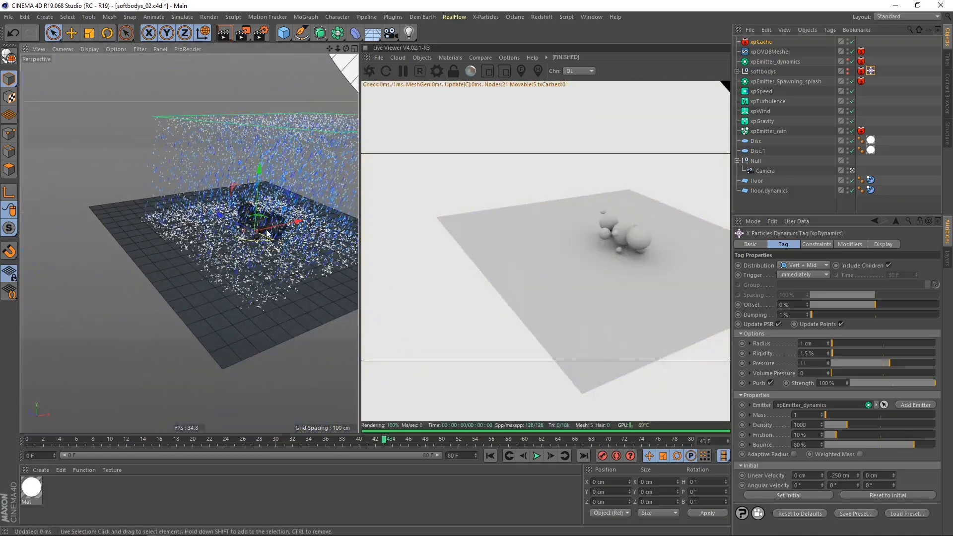
{"action": "left_click_drag", "start_coordinate": [29, 234], "coordinate": [163, 237], "text": "alt"}
{"action": "scroll", "coordinate": [163, 237], "scroll_direction": "up", "scroll_amount": 8}
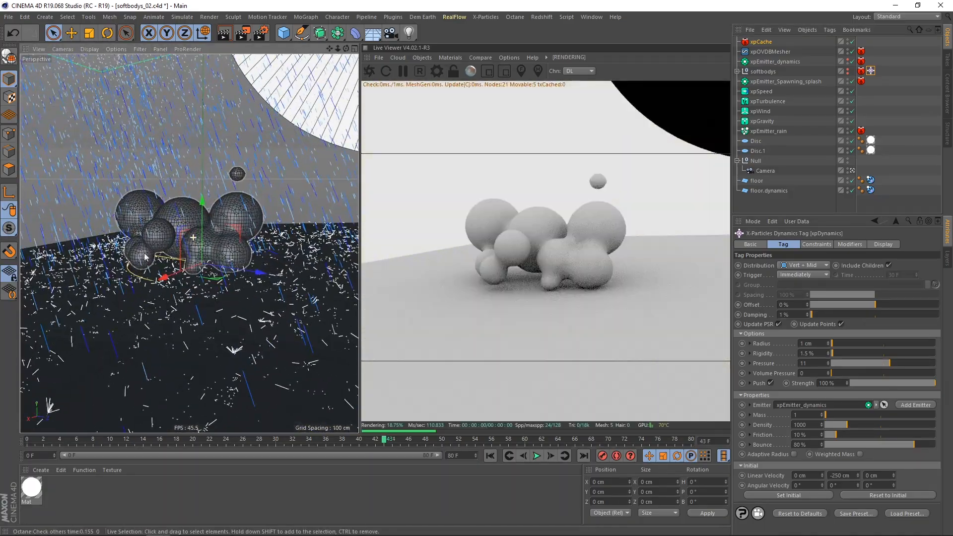
{"action": "scroll", "coordinate": [194, 242], "scroll_direction": "up", "scroll_amount": 2}
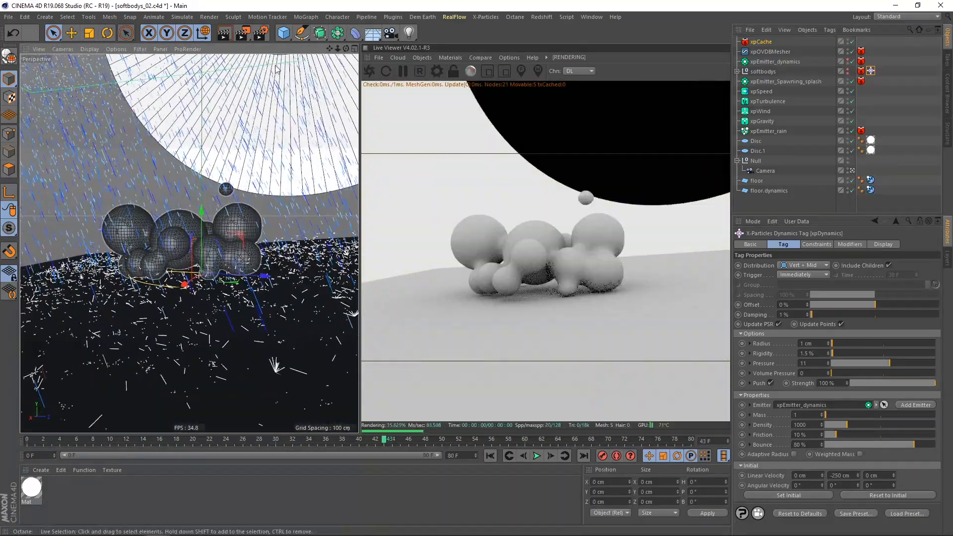
- Set the render output resolution to 1080 x 1080 pixels
{"action": "key", "text": "ctrl+b"}
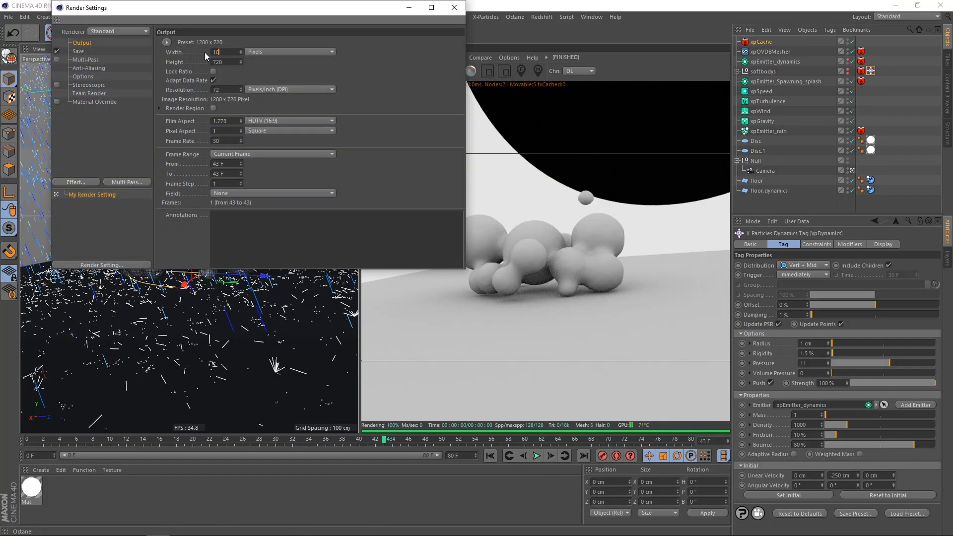
{"action": "type", "text": "08"}
{"action": "key", "text": "Return"}
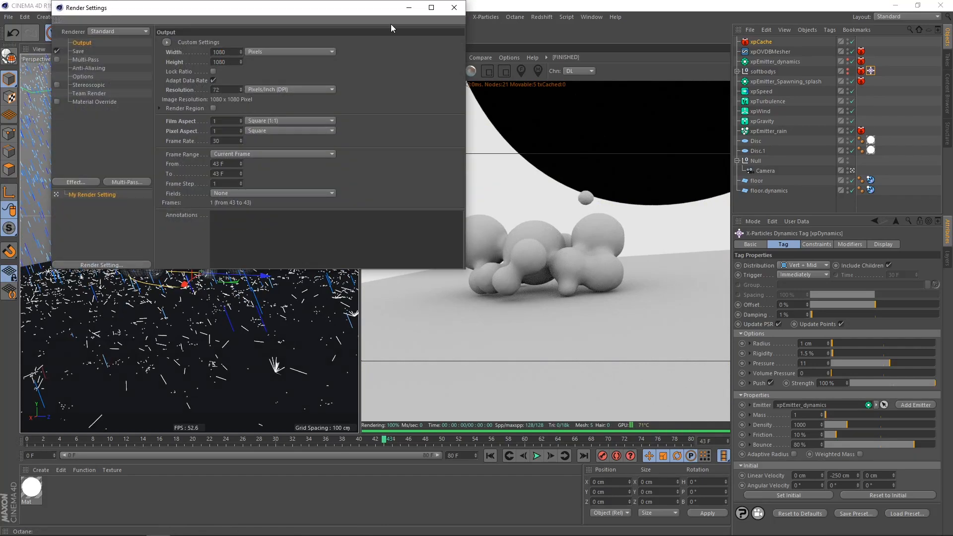
{"action": "left_click", "coordinate": [446, 7]}
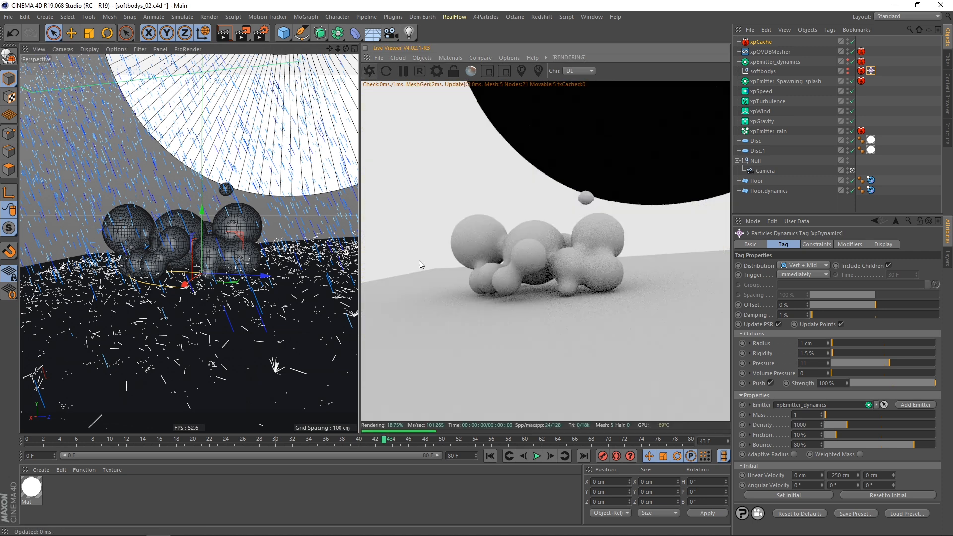
- Lock the Live Viewer to the render resolution, set its scale to 0.65, and adjust its width to fit the image
{"action": "left_click", "coordinate": [453, 73]}
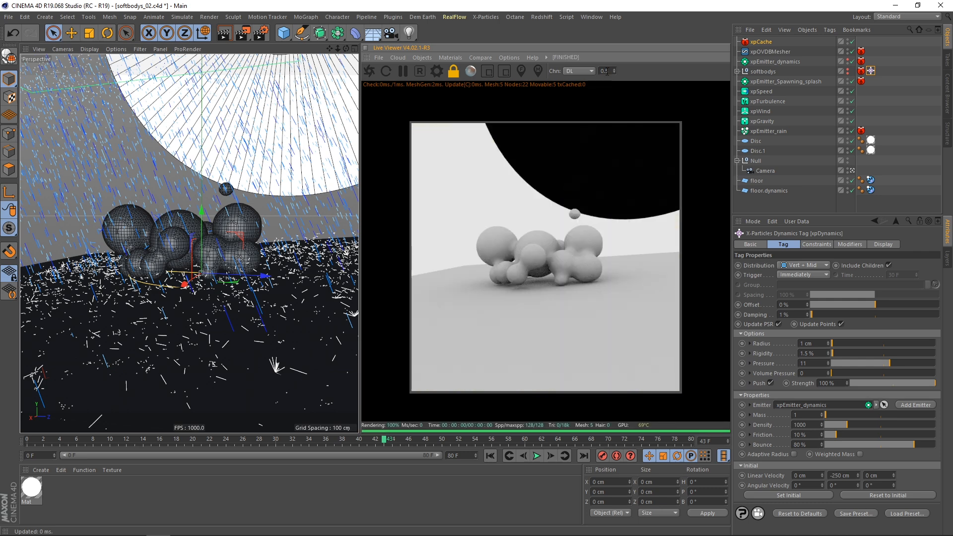
{"action": "type", "text": ".6"}
{"action": "key", "text": "Return"}
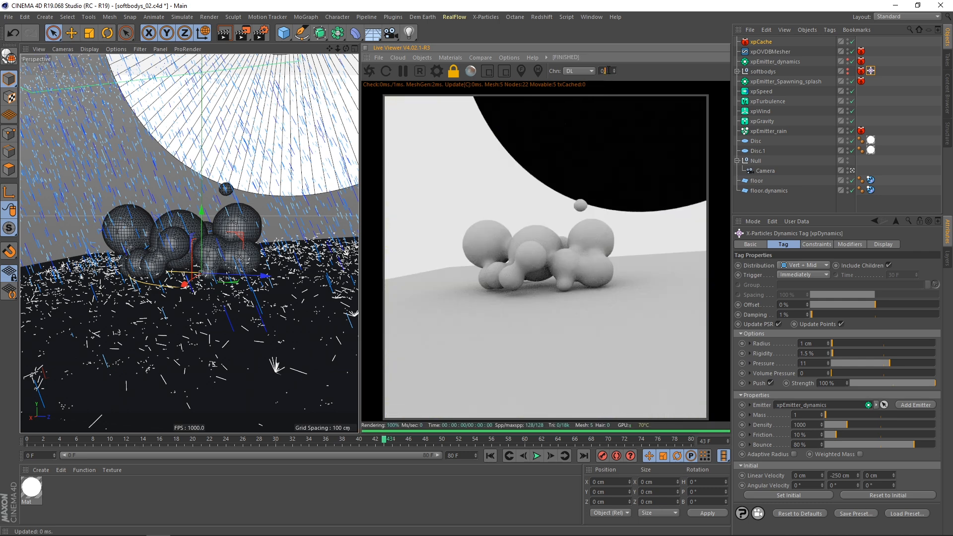
{"action": "type", "text": "5"}
{"action": "key", "text": "Return"}
{"action": "left_click_drag", "start_coordinate": [360, 207], "coordinate": [375, 207]}
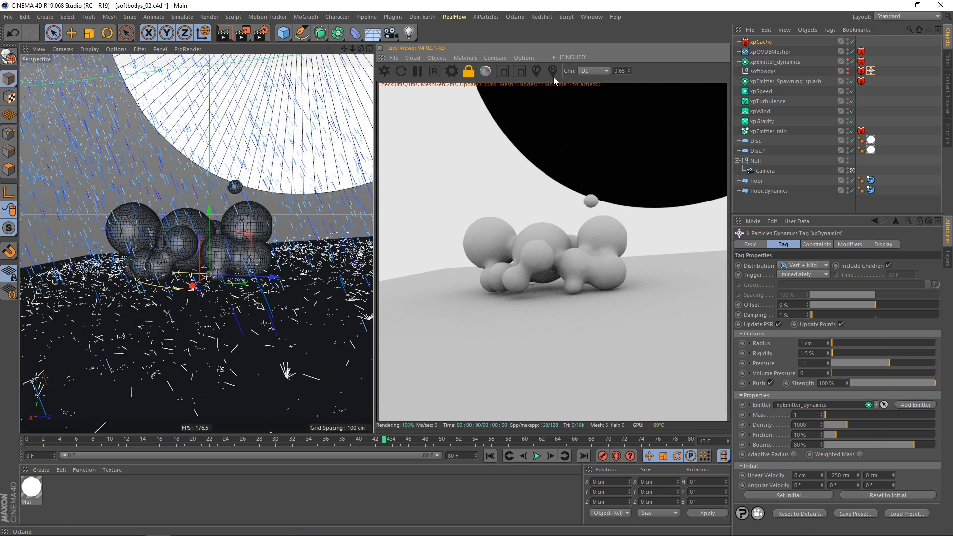
- Switch the Live Viewer to path tracing (PT) with 200 max samples, diffuse and specular depth 5, and GI clamp 1
{"action": "left_click", "coordinate": [600, 70]}
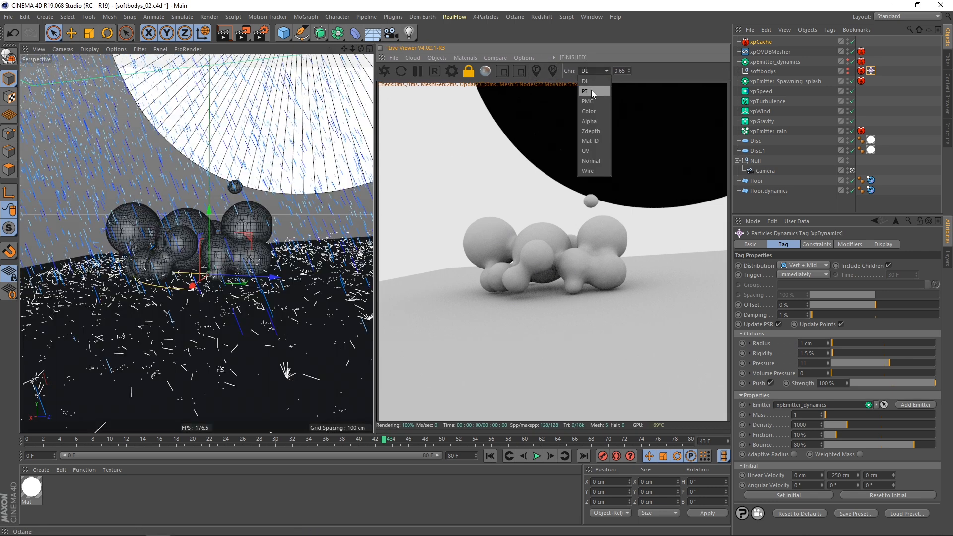
{"action": "left_click", "coordinate": [592, 91]}
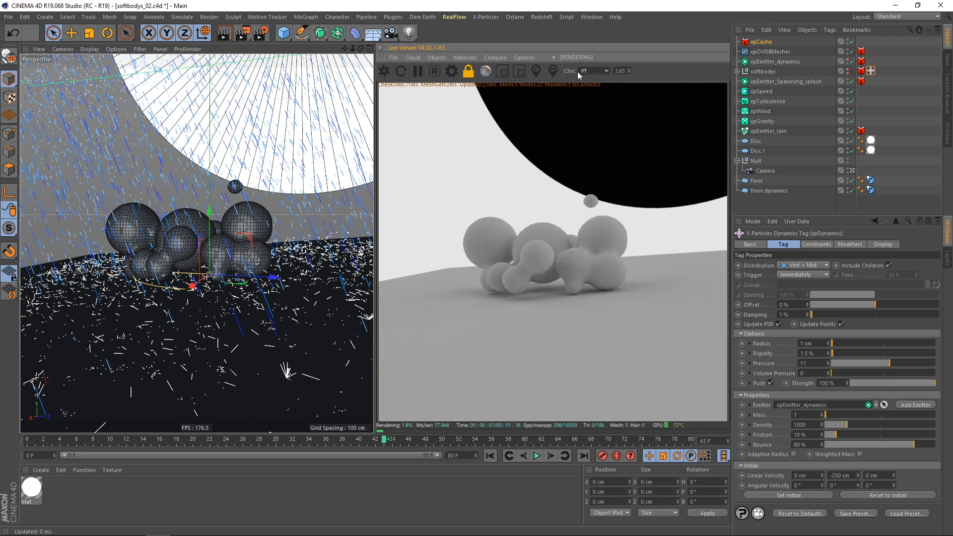
{"action": "left_click", "coordinate": [451, 71]}
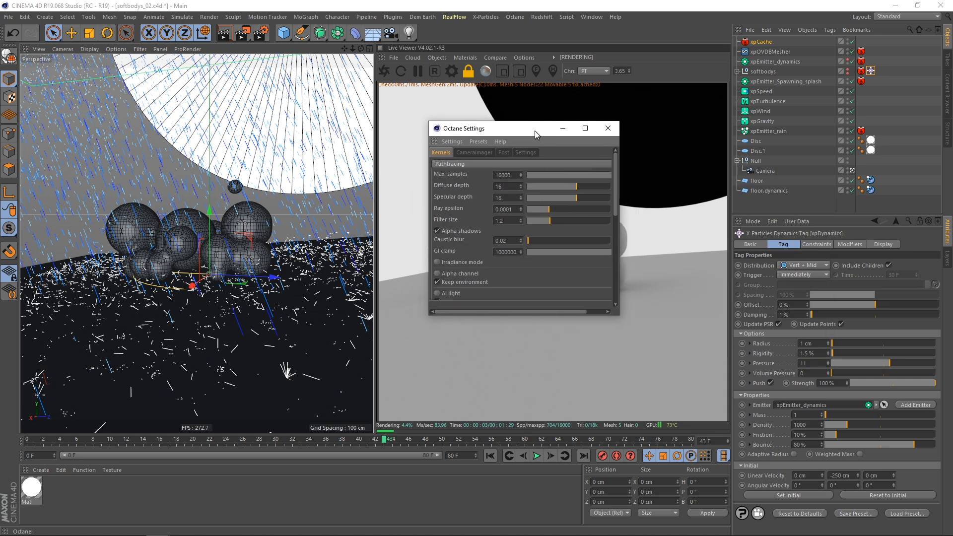
{"action": "left_click", "coordinate": [505, 175]}
{"action": "type", "text": "200"}
{"action": "key", "text": "Tab"}
{"action": "type", "text": "5"}
{"action": "key", "text": "Tab"}
{"action": "type", "text": "5"}
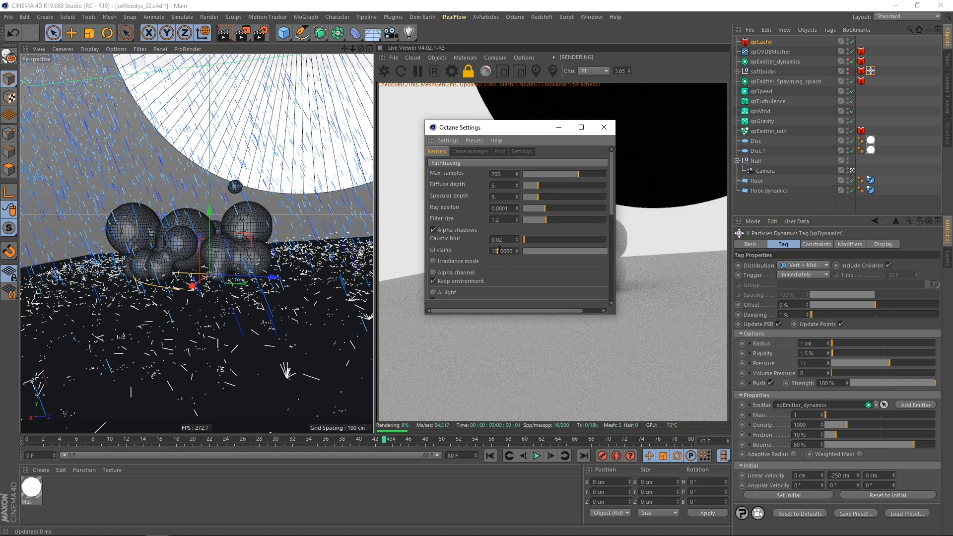
{"action": "left_click", "coordinate": [604, 127]}
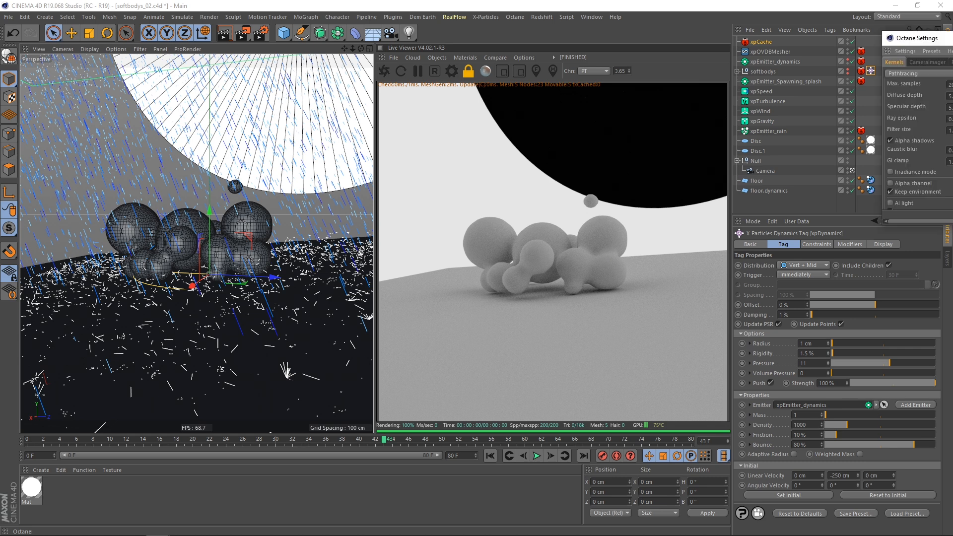
- Set Octane's default environment colour to black and restart the Live Viewer render
{"action": "left_click", "coordinate": [452, 71]}
{"action": "left_click_drag", "start_coordinate": [347, 99], "coordinate": [308, 85]}
{"action": "left_click", "coordinate": [301, 107]}
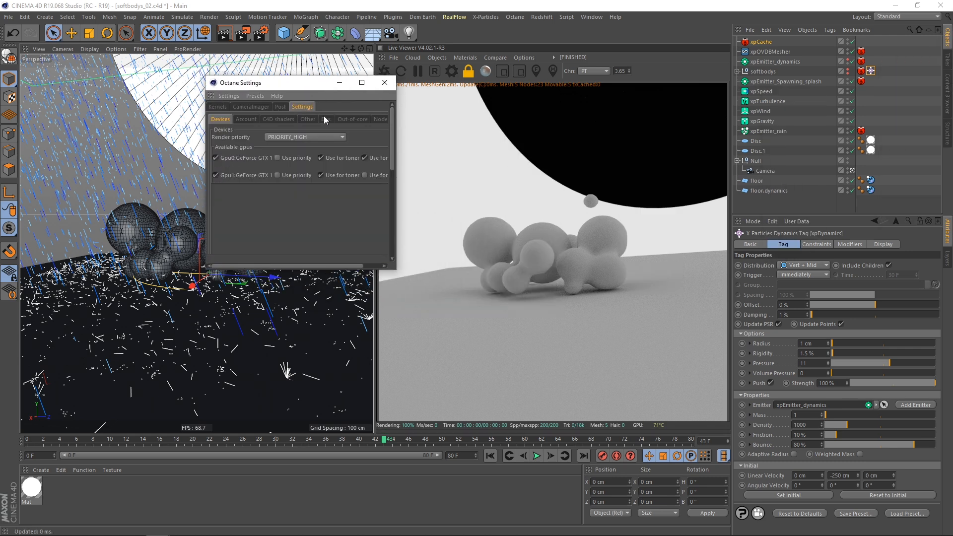
{"action": "left_click", "coordinate": [325, 119]}
{"action": "left_click", "coordinate": [271, 143]}
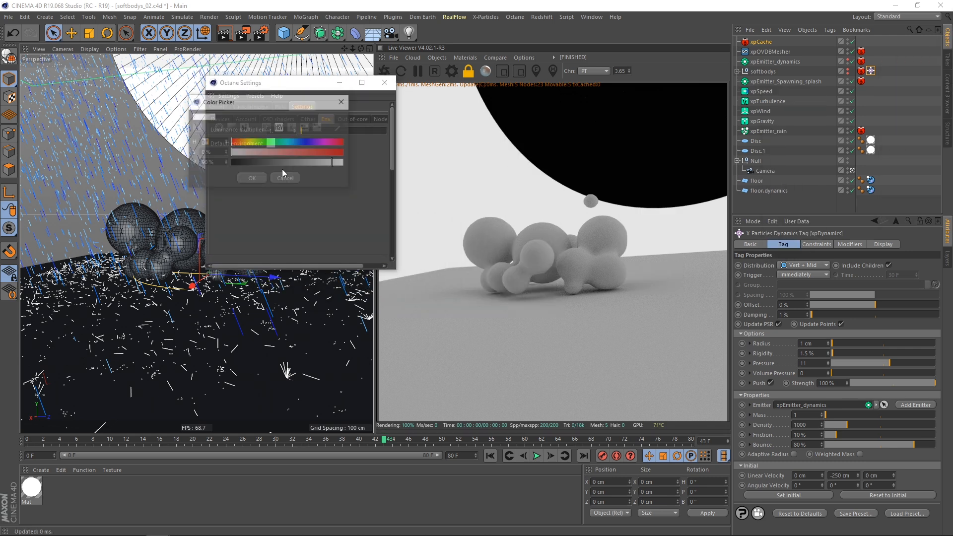
{"action": "left_click", "coordinate": [247, 179]}
{"action": "left_click", "coordinate": [385, 83]}
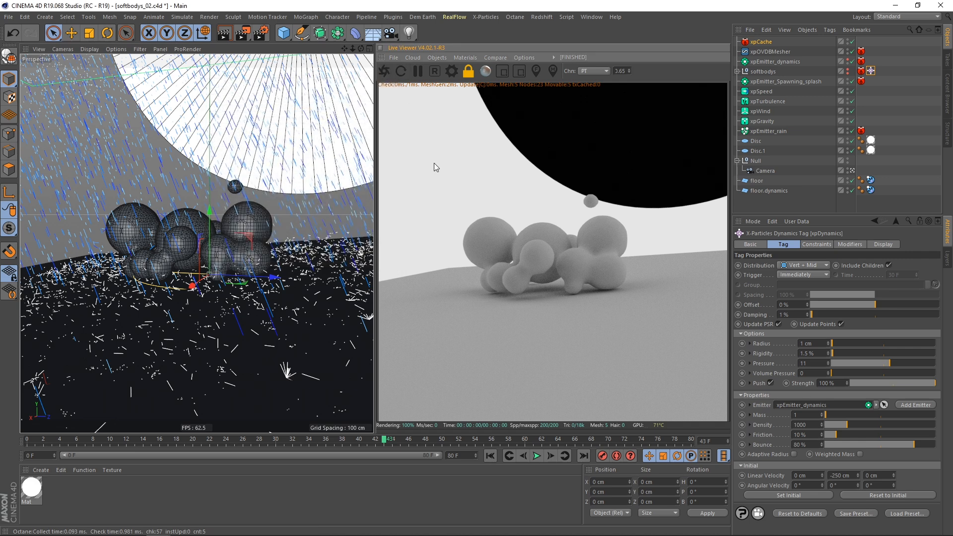
{"action": "left_click", "coordinate": [384, 75]}
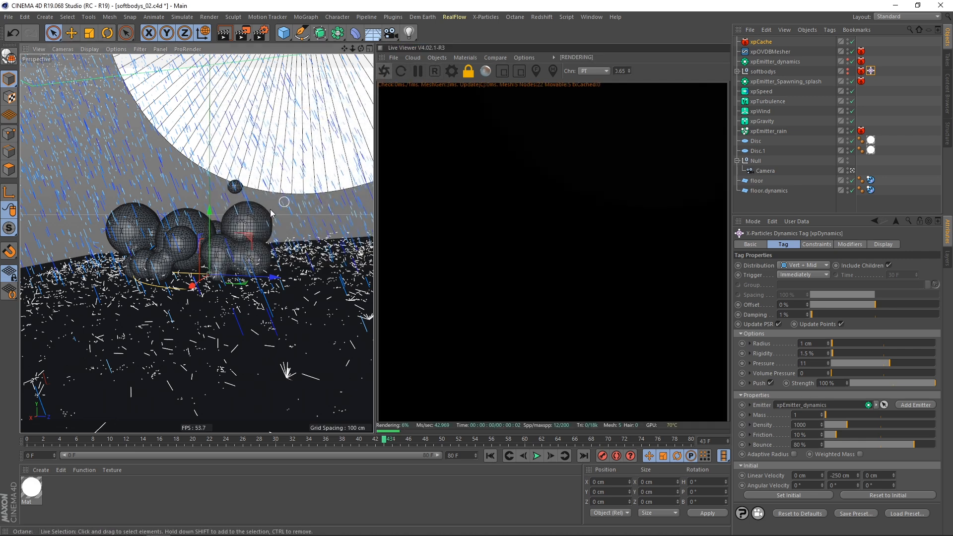
{"action": "scroll", "coordinate": [272, 208], "scroll_direction": "up", "scroll_amount": 2}
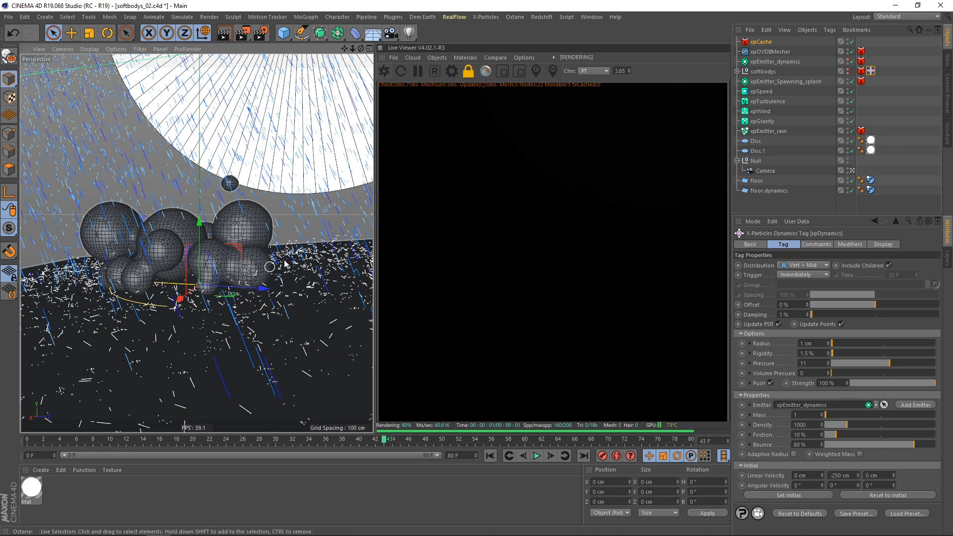
- Create an Octane Diffuse material and delete the old Mat material
{"action": "left_click", "coordinate": [457, 57]}
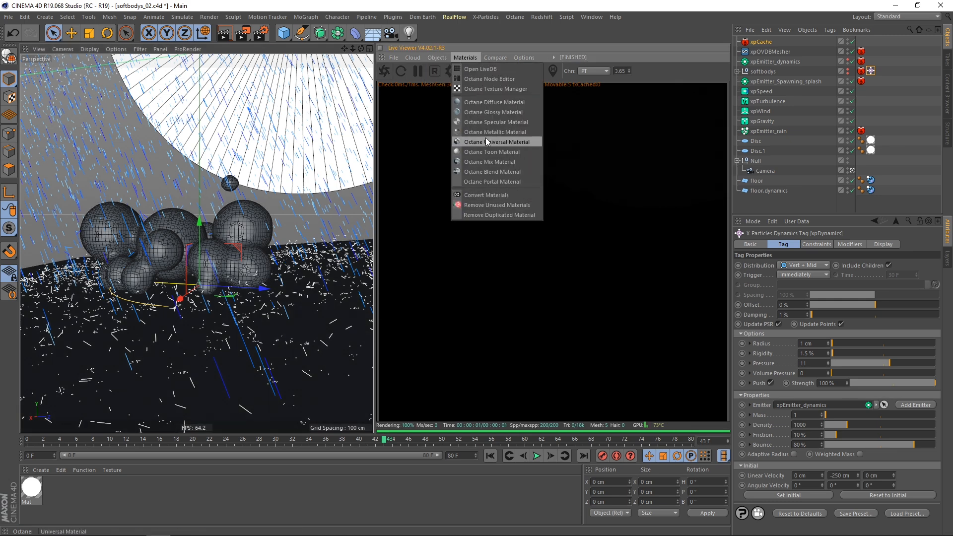
{"action": "left_click", "coordinate": [489, 103]}
{"action": "left_click", "coordinate": [56, 490]}
{"action": "key", "text": "Delete"}
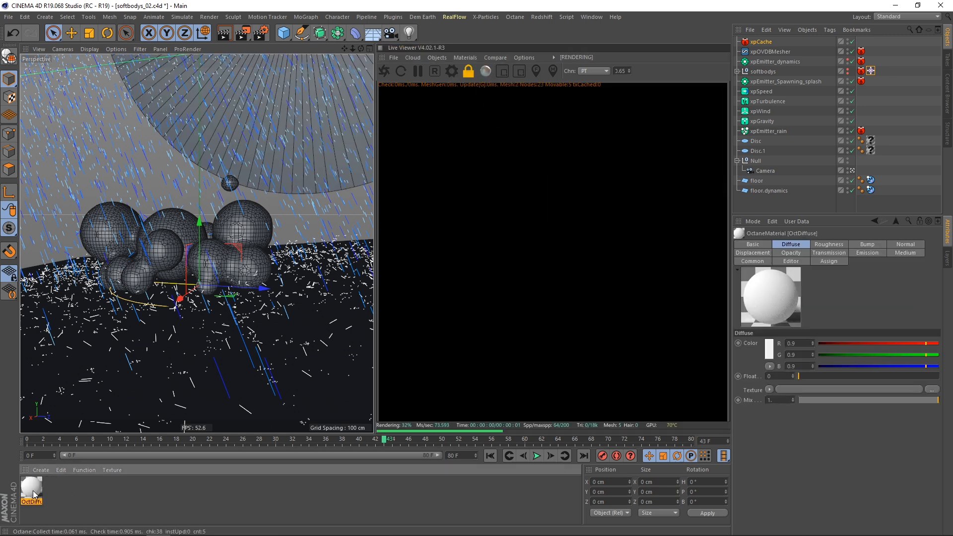
- Give the new diffuse material a blackbody emission with surface brightness enabled
{"action": "double_click", "coordinate": [31, 487]}
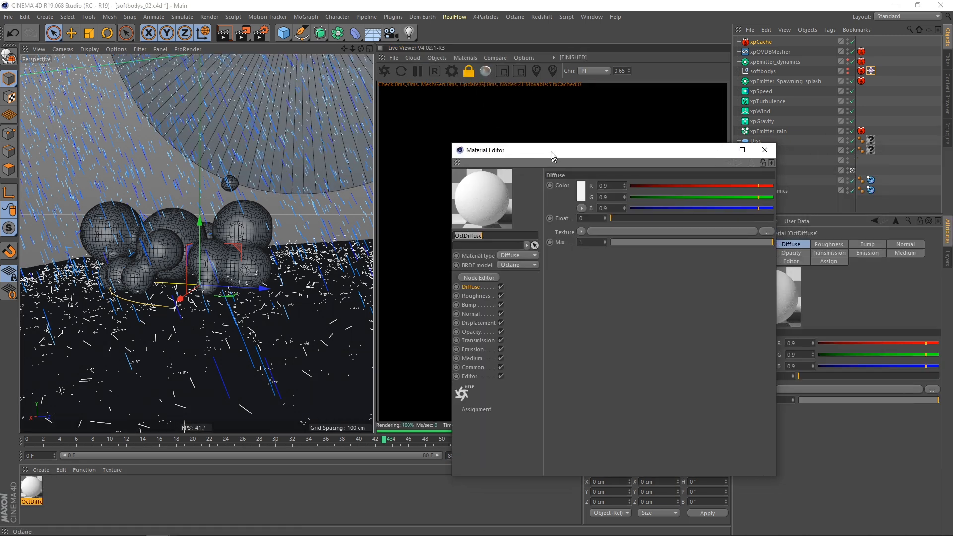
{"action": "left_click", "coordinate": [436, 315]}
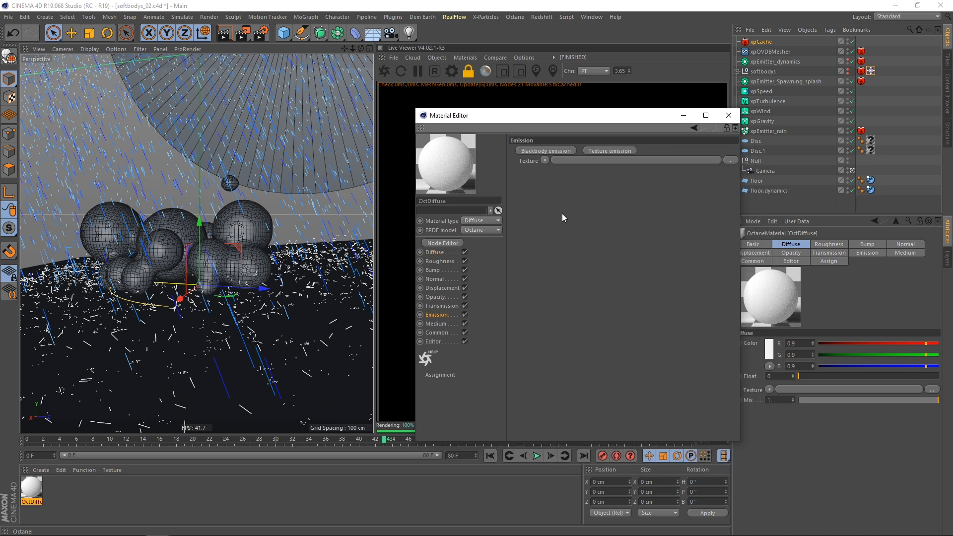
{"action": "left_click", "coordinate": [564, 150]}
{"action": "left_click", "coordinate": [595, 160]}
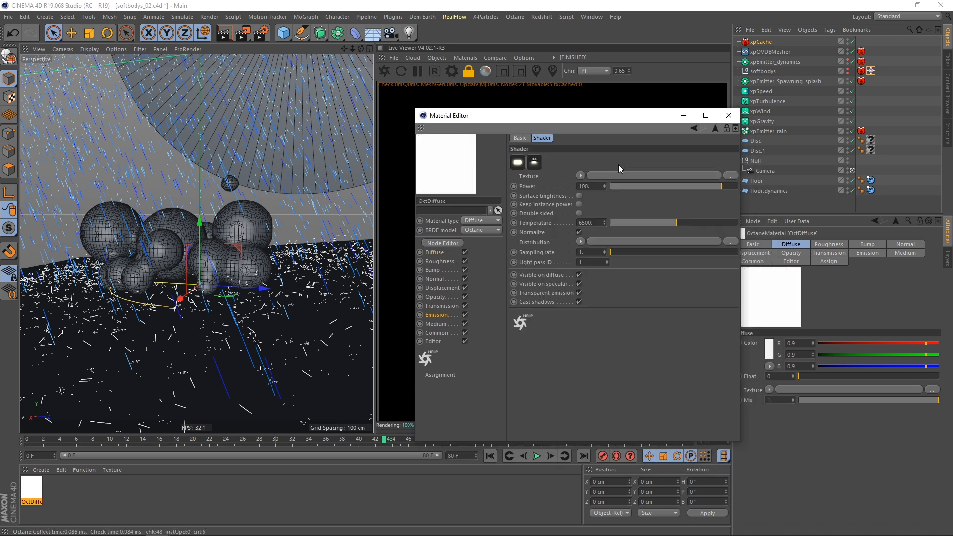
{"action": "left_click", "coordinate": [579, 196]}
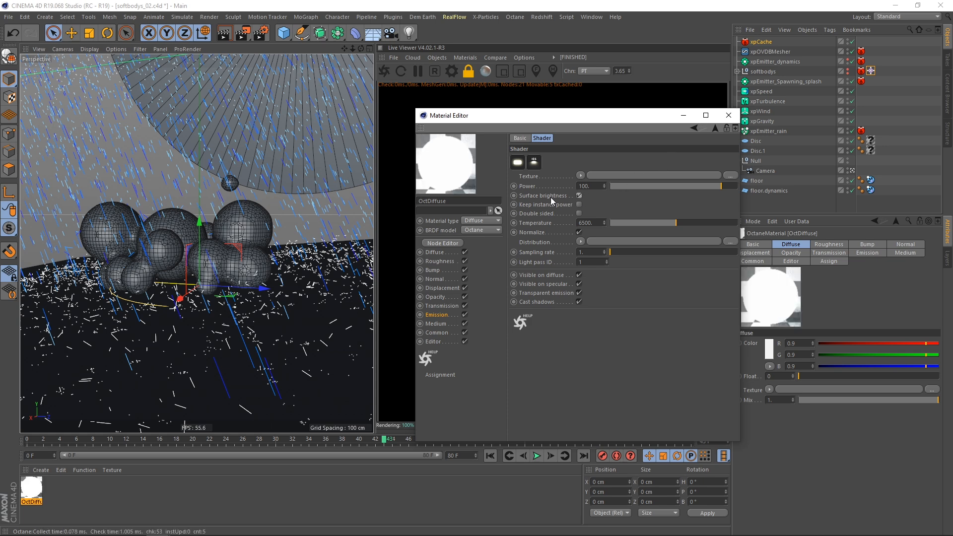
{"action": "left_click", "coordinate": [729, 115]}
- Assign the emissive material to Disc and Disc.1 and remove their leftover broken material tags
{"action": "left_click_drag", "start_coordinate": [45, 478], "coordinate": [736, 186]}
{"action": "left_click_drag", "start_coordinate": [765, 149], "coordinate": [764, 147]}
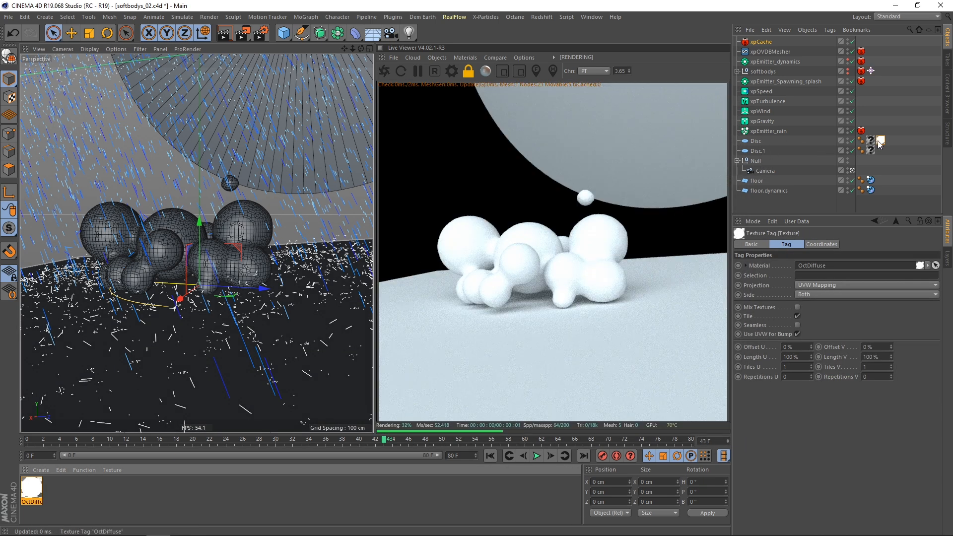
{"action": "key", "text": "Delete"}
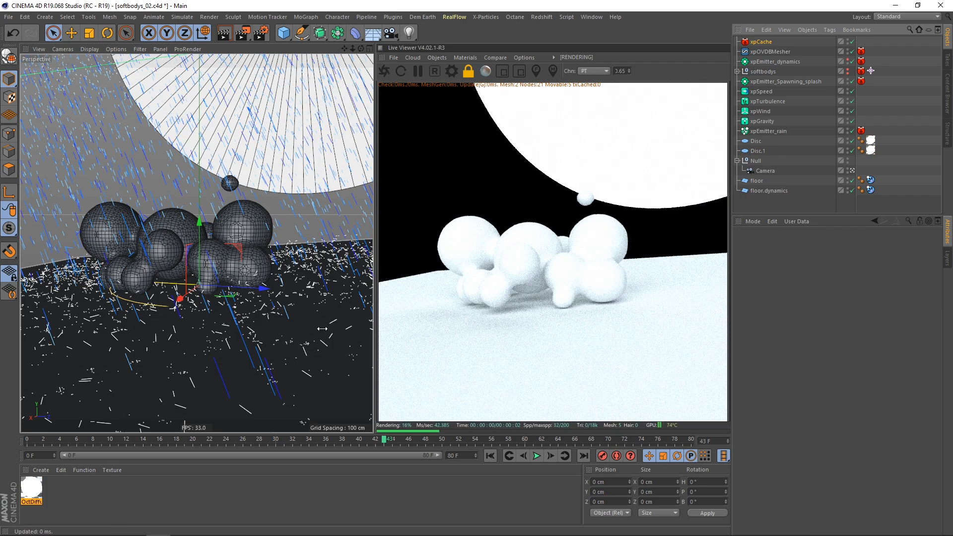
- Check the disc lighting from farther away, return to the scene camera, and add an OctaneCameraTag to it
{"action": "scroll", "coordinate": [110, 312], "scroll_direction": "down", "scroll_amount": 10}
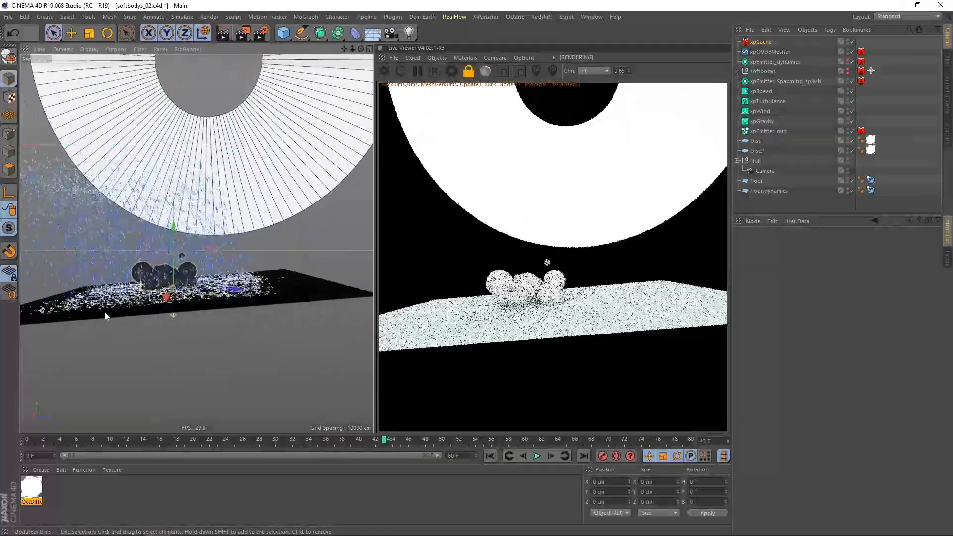
{"action": "left_click_drag", "start_coordinate": [255, 202], "coordinate": [322, 258], "text": "alt"}
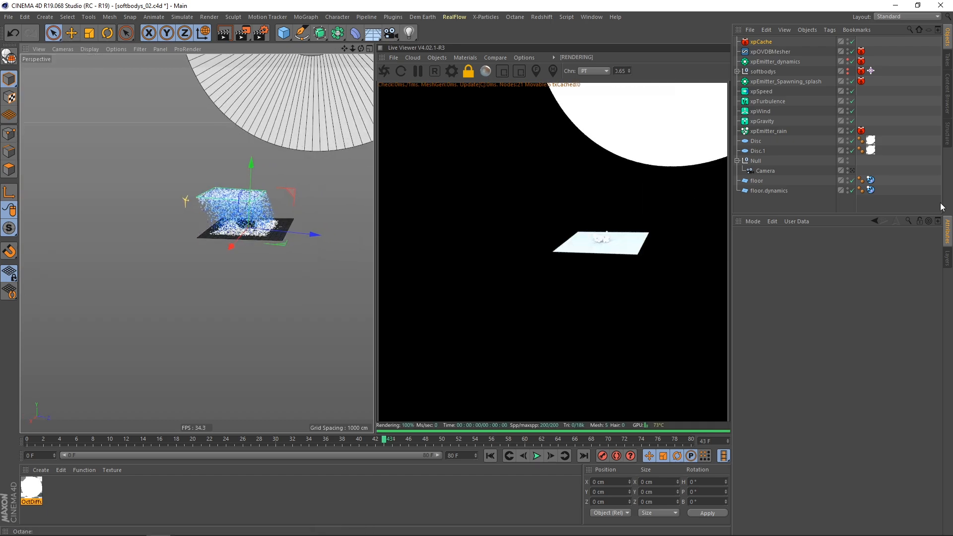
{"action": "left_click", "coordinate": [852, 171]}
{"action": "right_click", "coordinate": [767, 174]}
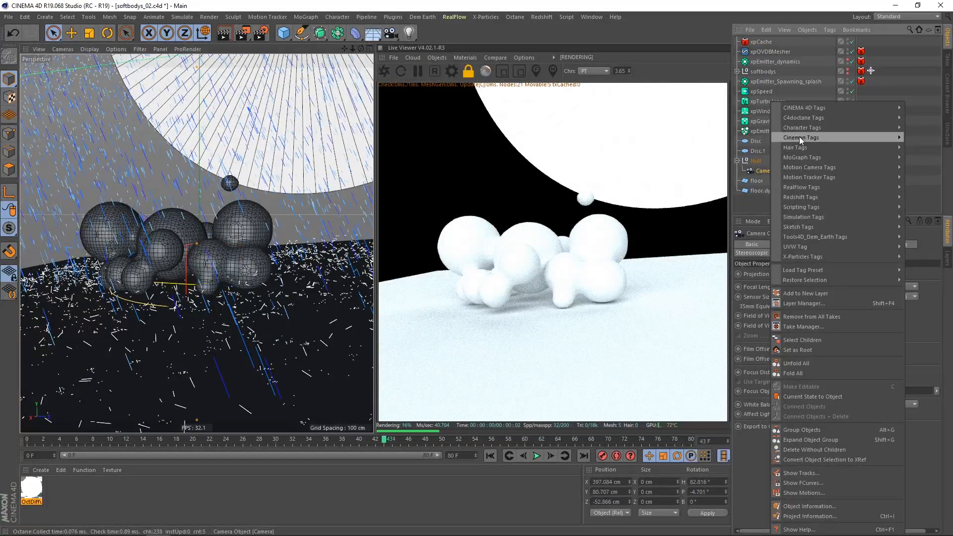
{"action": "mouse_move", "coordinate": [803, 115]}
{"action": "left_click", "coordinate": [742, 151]}
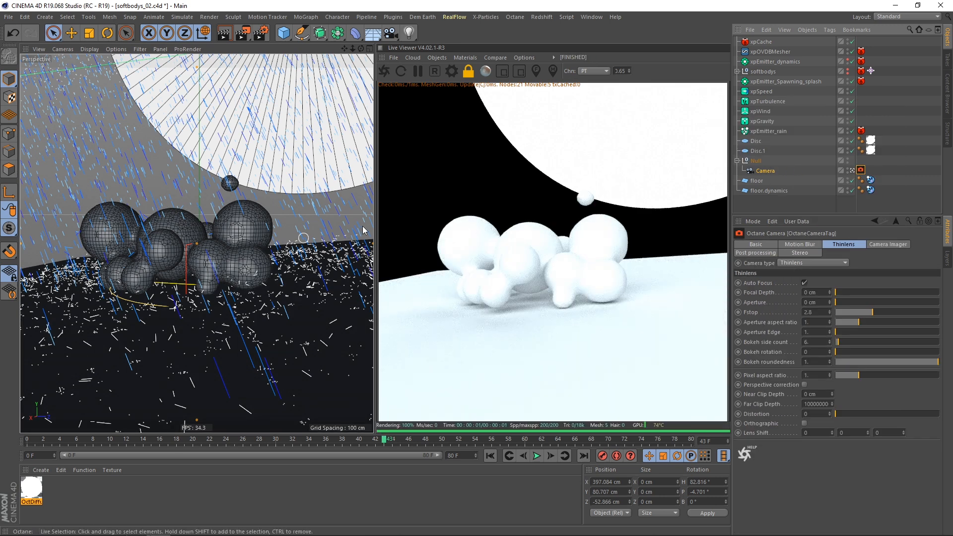
- Add an Octane ObjectTag with camera visibility disabled to Disc and copy the tag to Disc.1
{"action": "right_click", "coordinate": [755, 145]}
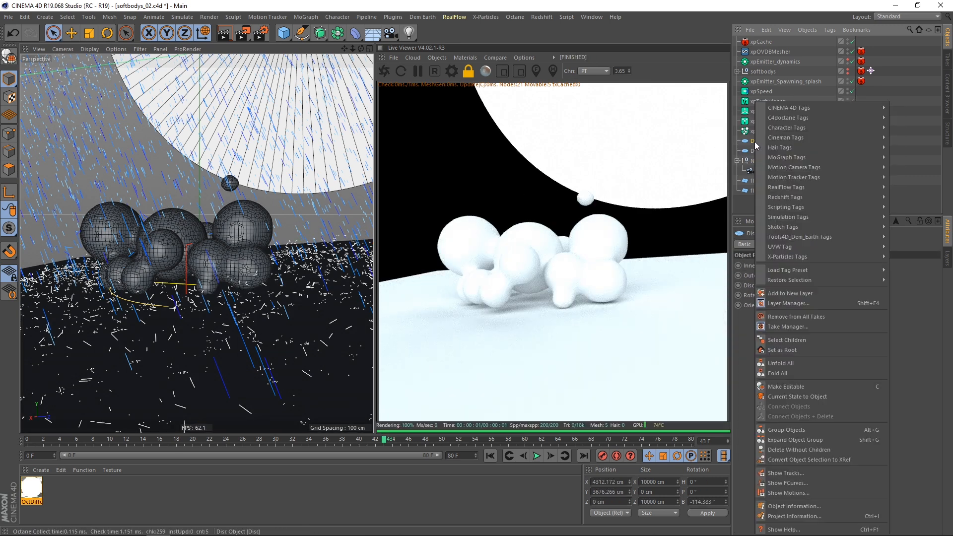
{"action": "mouse_move", "coordinate": [795, 256]}
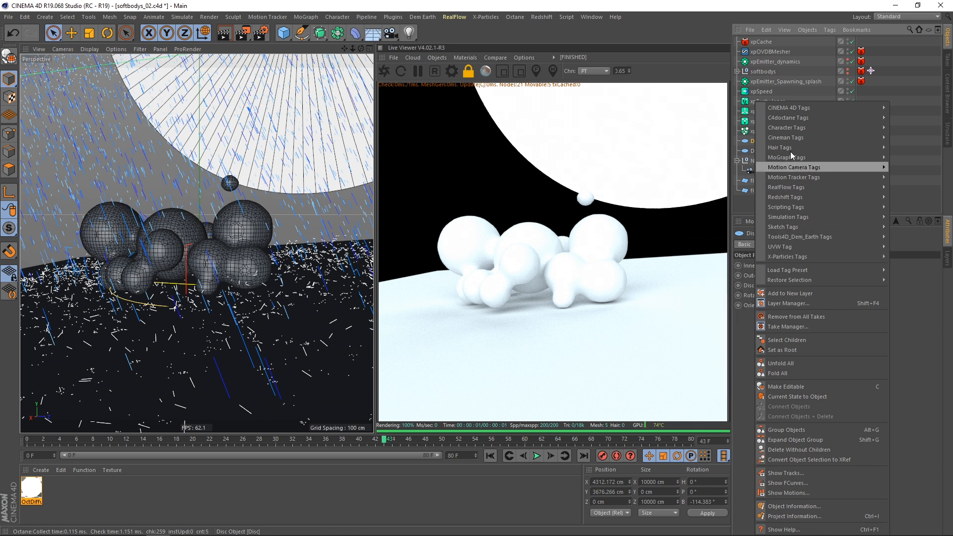
{"action": "mouse_move", "coordinate": [789, 117]}
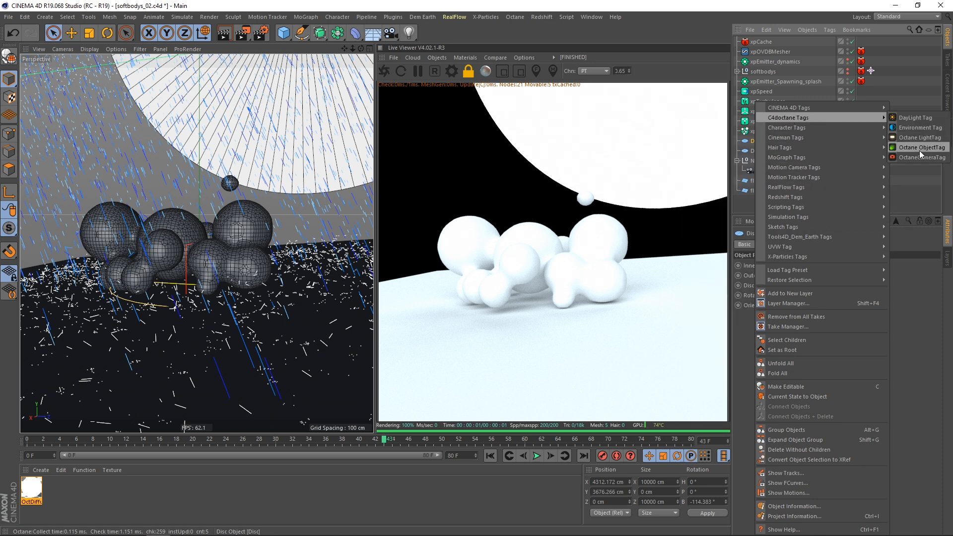
{"action": "left_click", "coordinate": [920, 149]}
{"action": "left_click", "coordinate": [897, 244]}
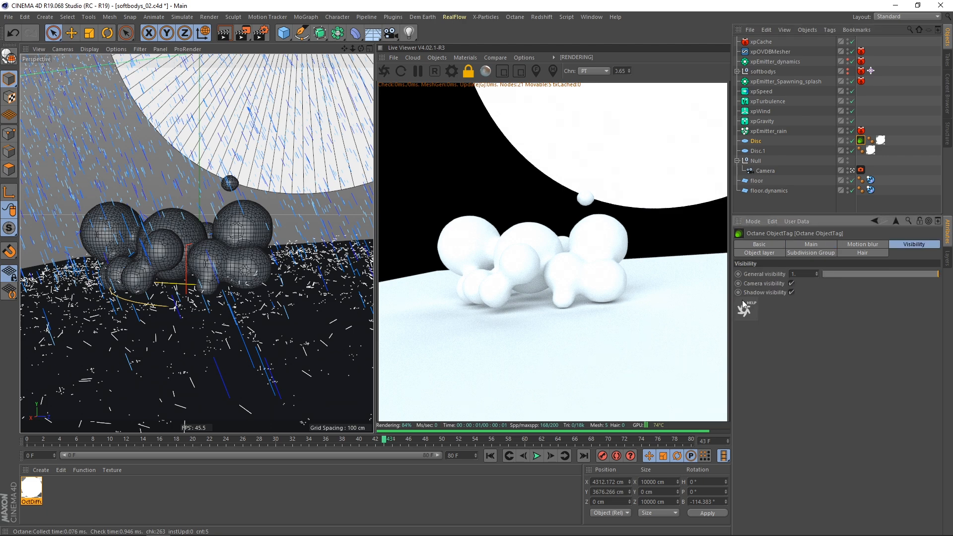
{"action": "left_click", "coordinate": [792, 283]}
{"action": "left_click_drag", "start_coordinate": [870, 144], "coordinate": [881, 150], "text": "ctrl"}
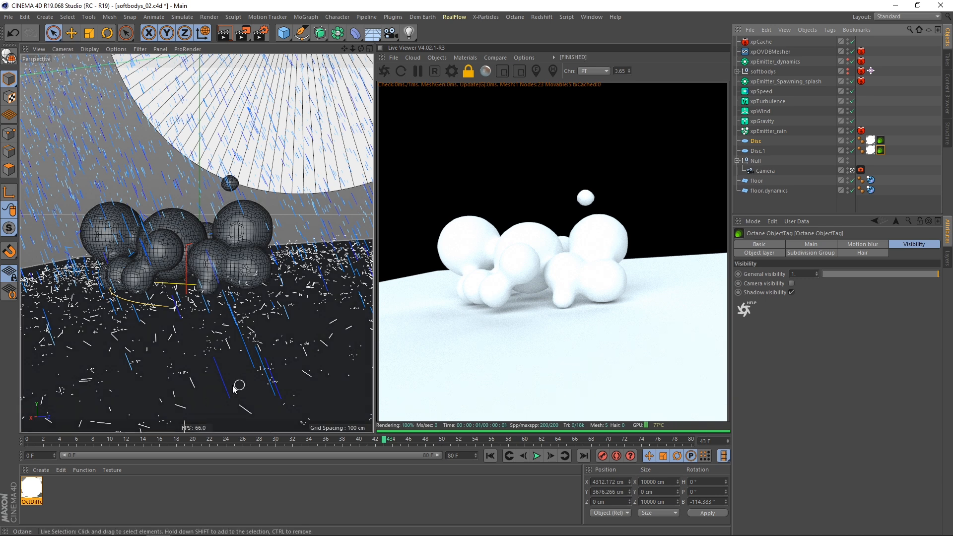
- Create a second Octane Diffuse material and apply it to the floor
{"action": "left_click", "coordinate": [465, 58]}
{"action": "left_click", "coordinate": [476, 103]}
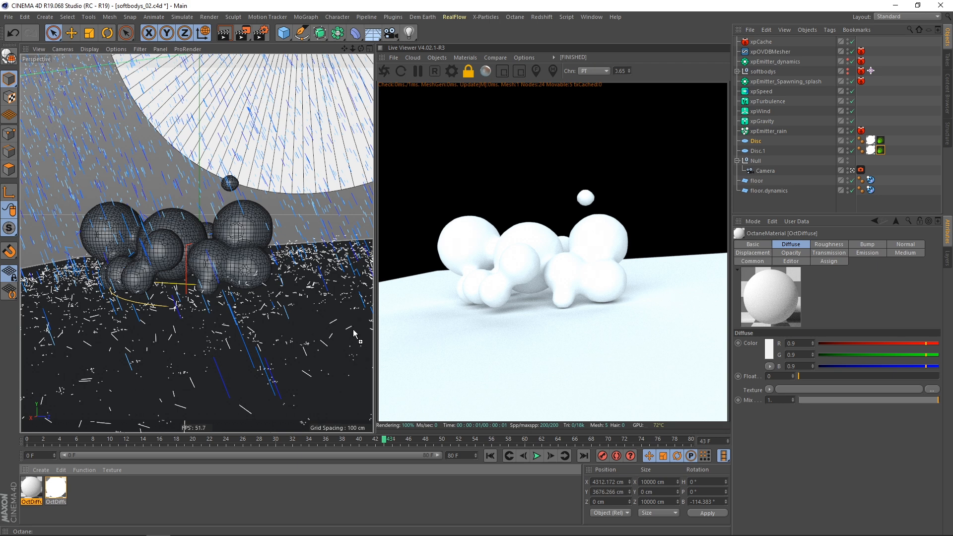
{"action": "left_click_drag", "start_coordinate": [309, 326], "coordinate": [309, 327]}
- Change the floor material's type to Glossy and its diffuse colour to a near-black grey with 9% value
{"action": "double_click", "coordinate": [29, 493]}
{"action": "left_click_drag", "start_coordinate": [952, 139], "coordinate": [340, 92]}
{"action": "left_click", "coordinate": [197, 195]}
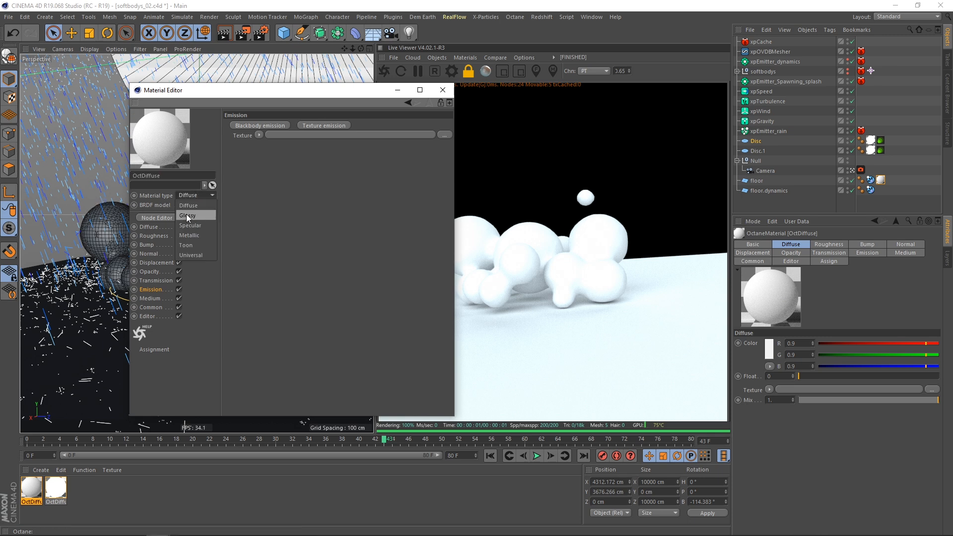
{"action": "left_click", "coordinate": [187, 216]}
{"action": "left_click", "coordinate": [161, 227]}
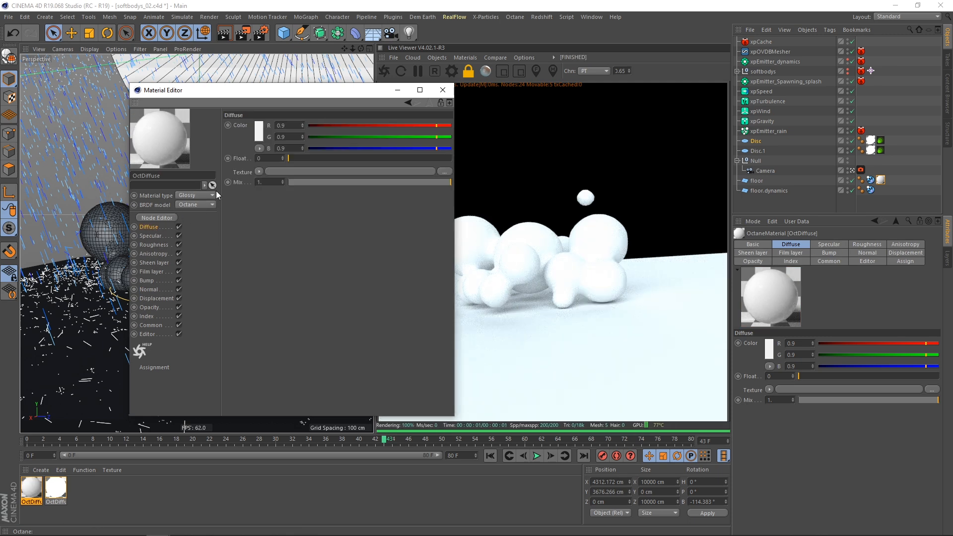
{"action": "left_click", "coordinate": [259, 128]}
{"action": "left_click_drag", "start_coordinate": [233, 145], "coordinate": [230, 145]}
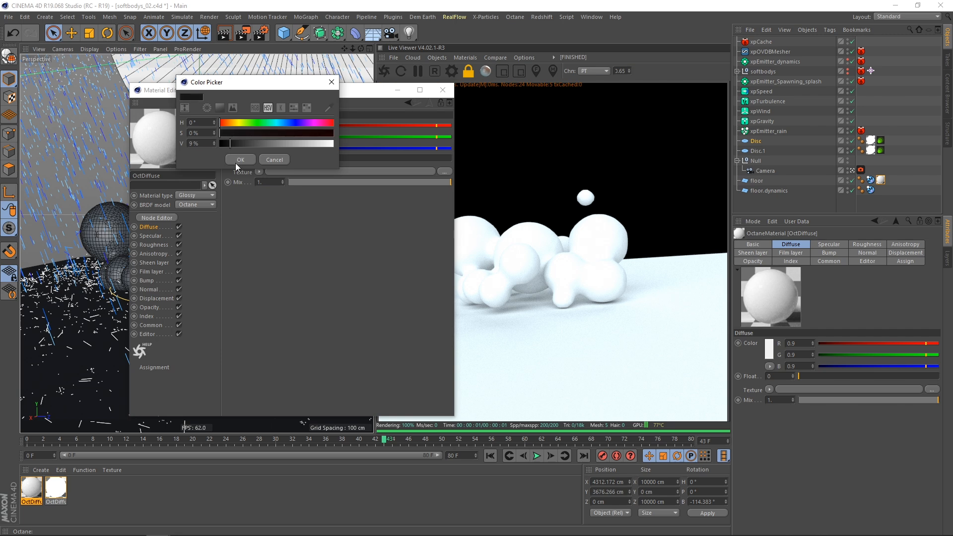
{"action": "left_click", "coordinate": [235, 159]}
{"action": "left_click", "coordinate": [442, 89]}
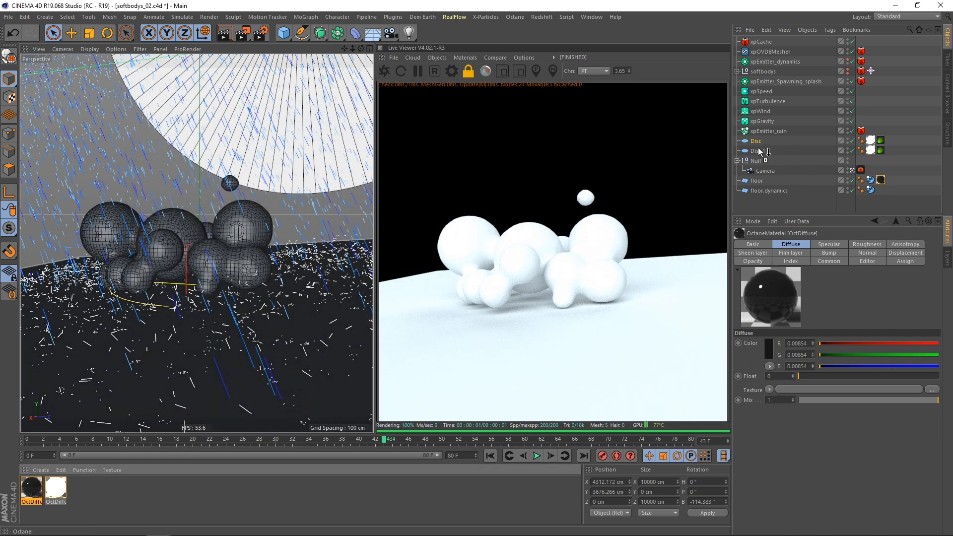
- Hide the floor.dynamics plane and keep only a single dark glossy material tag on the floor
{"action": "left_click_drag", "start_coordinate": [763, 183], "coordinate": [764, 183]}
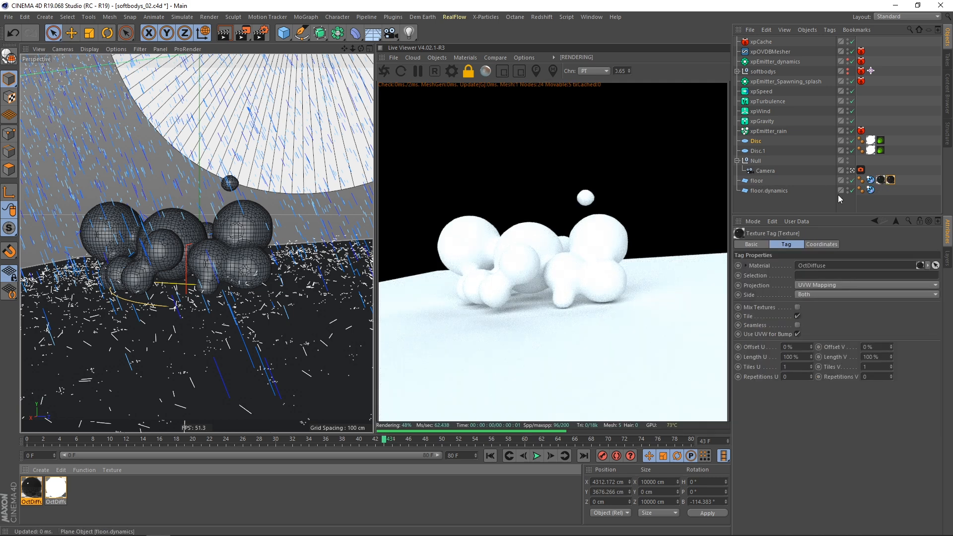
{"action": "left_click", "coordinate": [786, 190]}
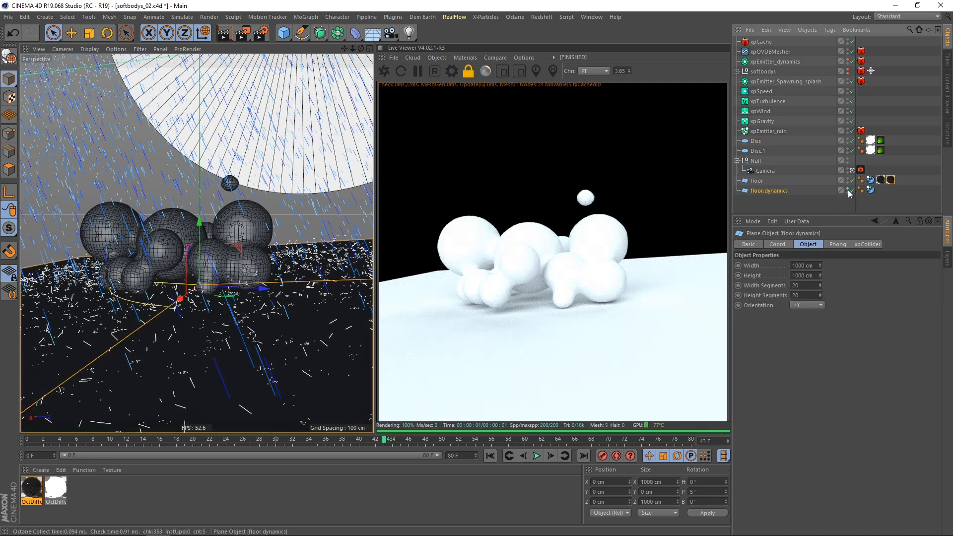
{"action": "left_click", "coordinate": [848, 190]}
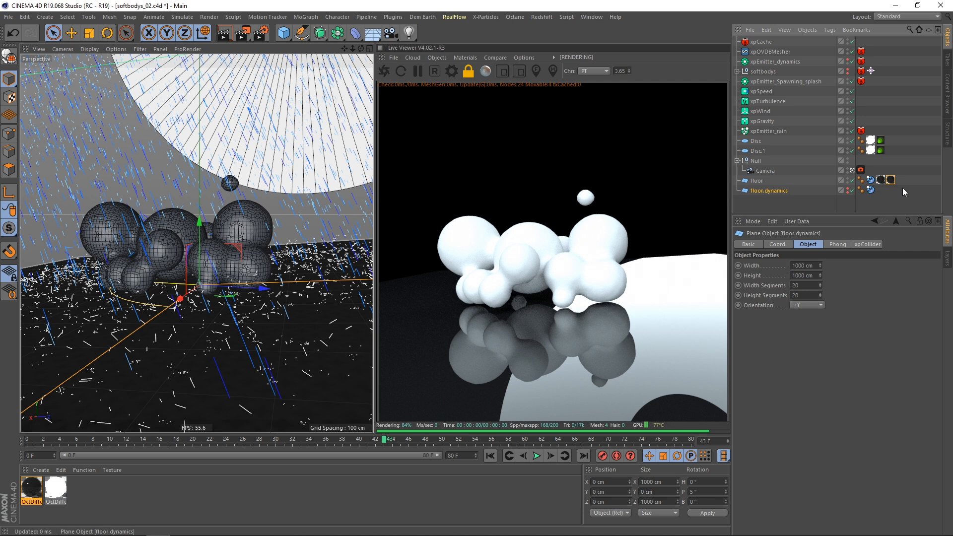
{"action": "key", "text": "Delete"}
{"action": "left_click", "coordinate": [882, 181]}
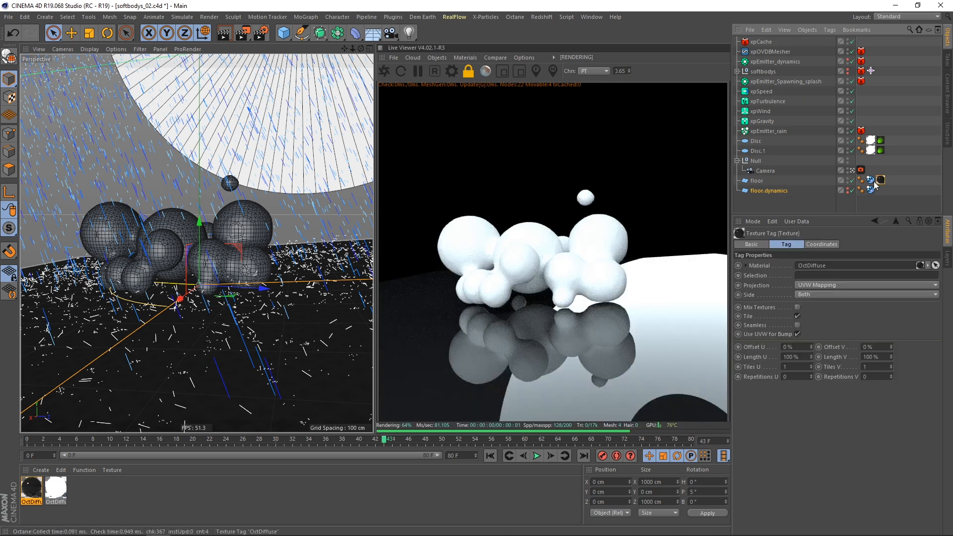
- Set the roughness float of the floor's dark glossy material to 0.1
{"action": "double_click", "coordinate": [27, 490]}
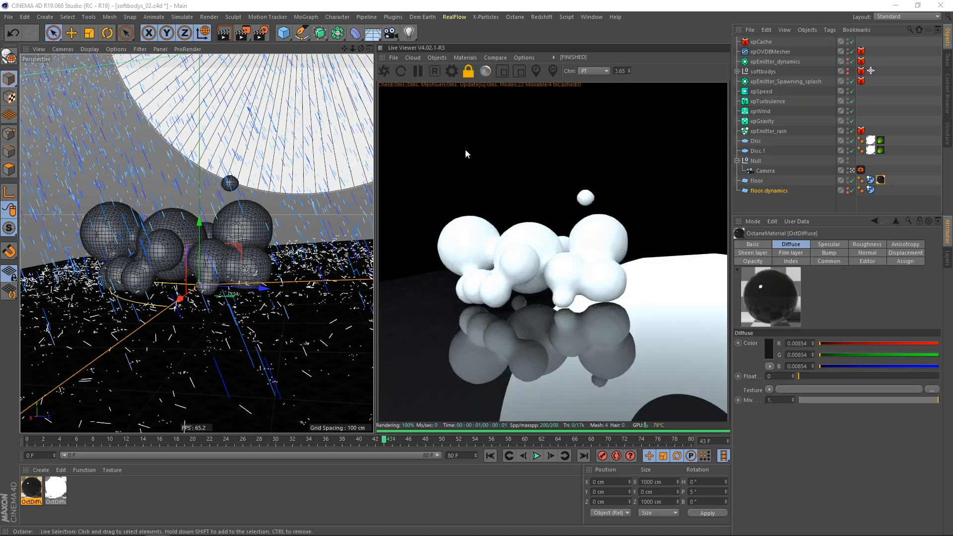
{"action": "left_click_drag", "start_coordinate": [271, 159], "coordinate": [157, 103]}
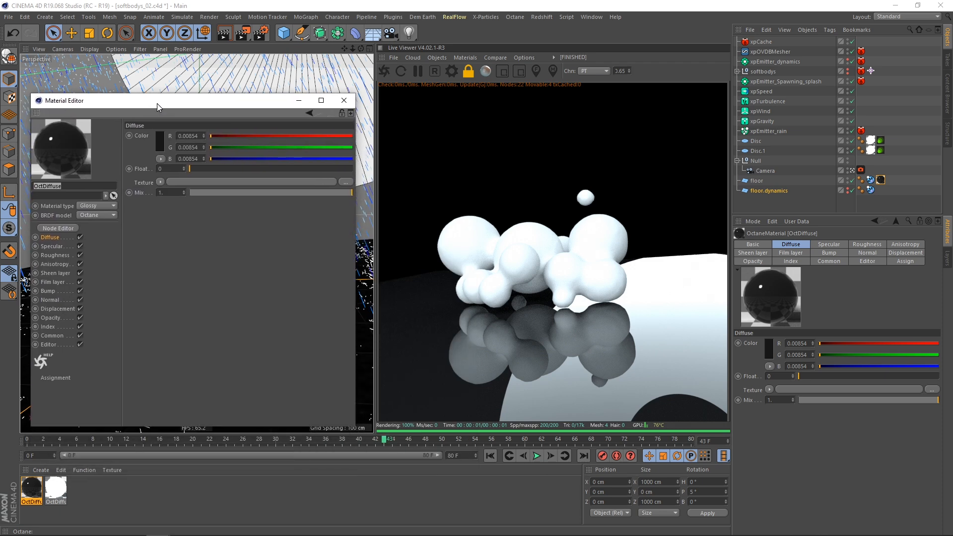
{"action": "left_click", "coordinate": [51, 254]}
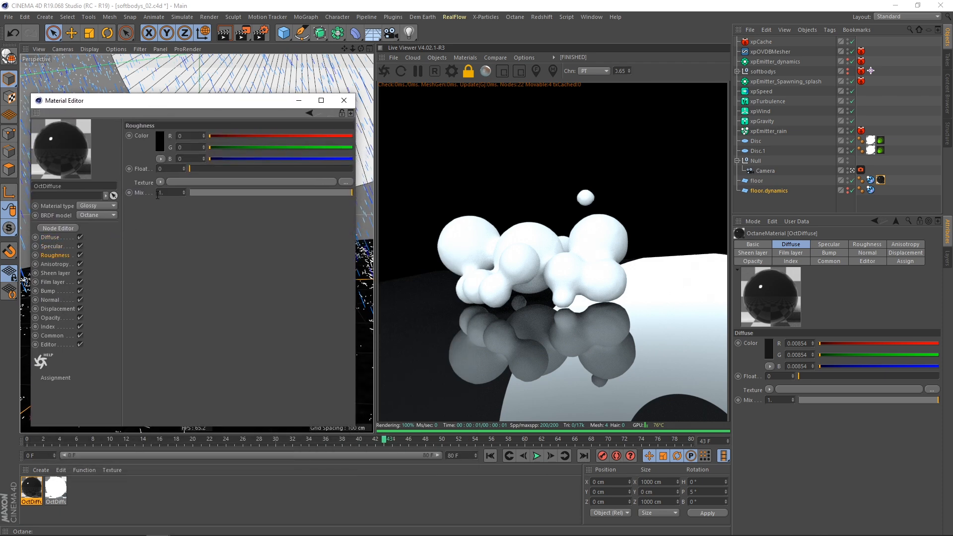
{"action": "type", "text": "0.1"}
{"action": "key", "text": "Return"}
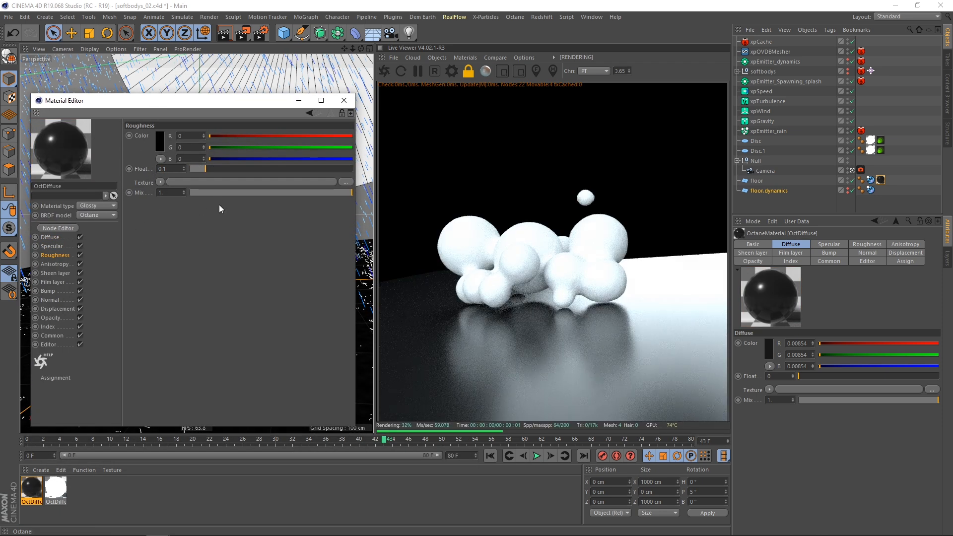
- Darken the floor material's specular colour to a dark grey of about 0.084 in each RGB channel and close the material editor
{"action": "left_click", "coordinate": [48, 327]}
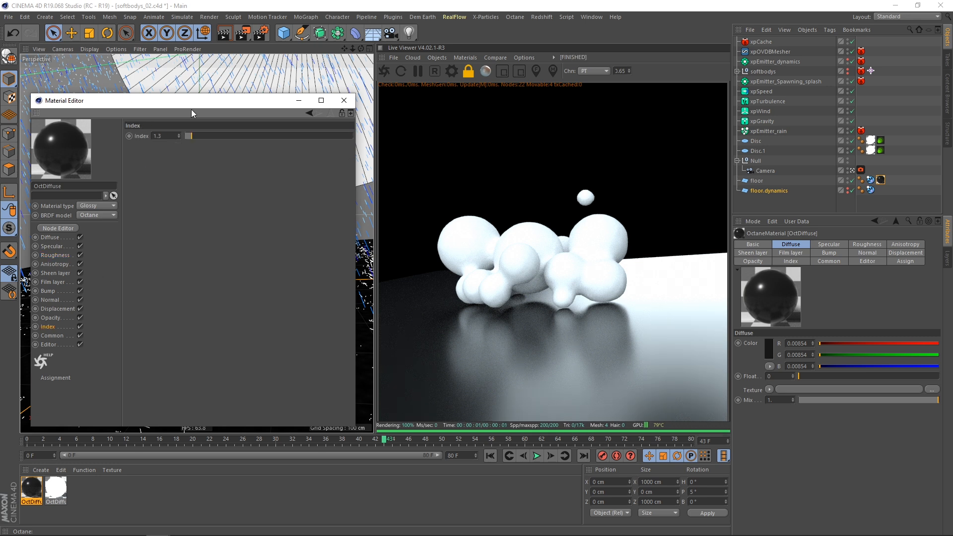
{"action": "left_click", "coordinate": [53, 247]}
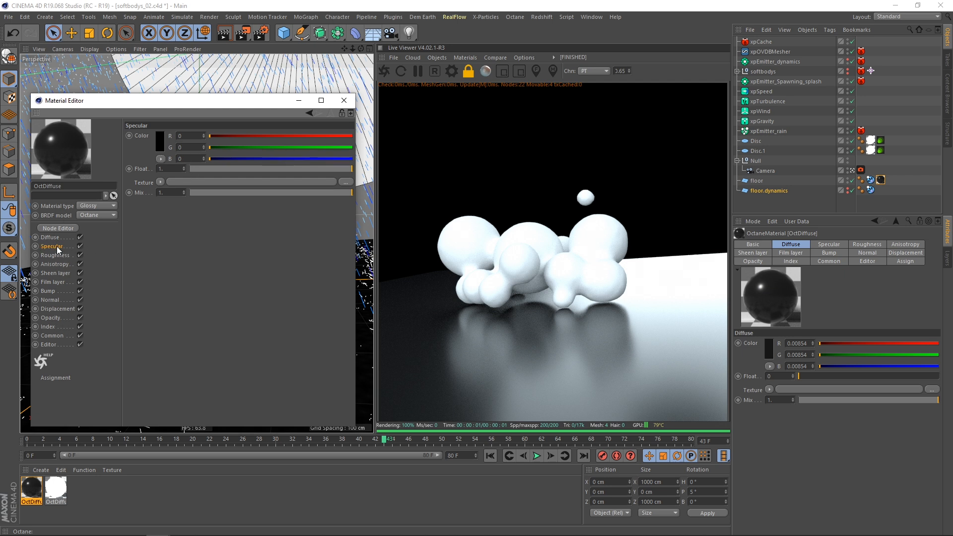
{"action": "left_click", "coordinate": [160, 149]}
{"action": "left_click", "coordinate": [172, 167]}
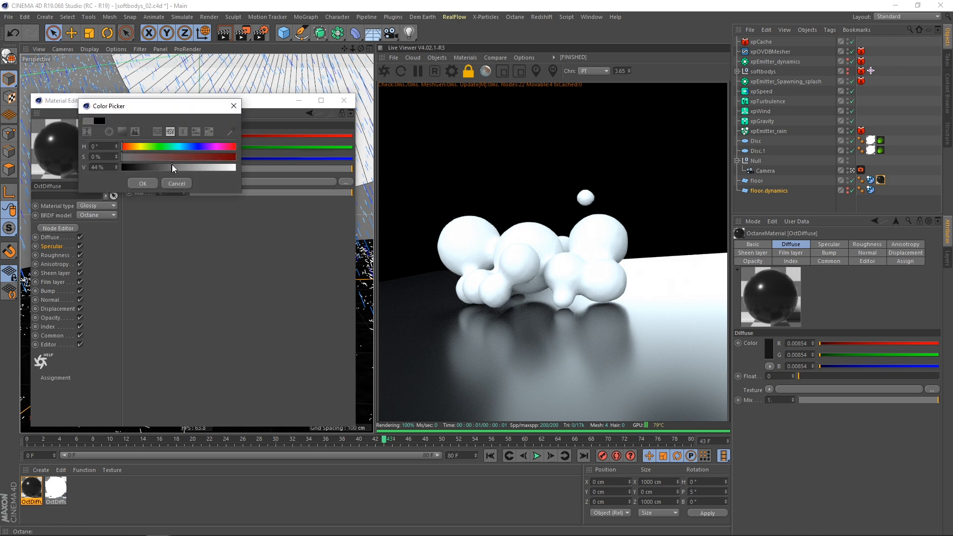
{"action": "left_click", "coordinate": [141, 184]}
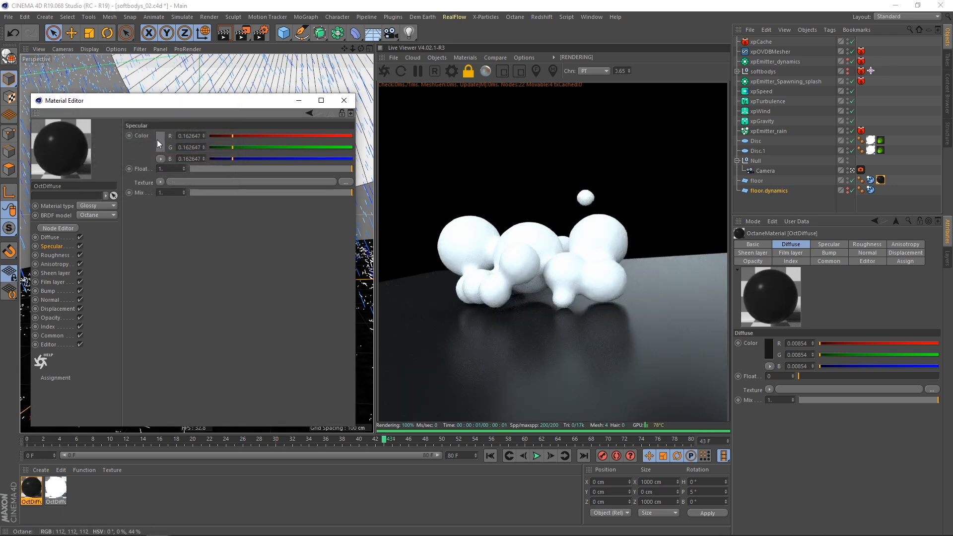
{"action": "left_click", "coordinate": [157, 139]}
{"action": "left_click", "coordinate": [155, 160]}
{"action": "left_click", "coordinate": [141, 176]}
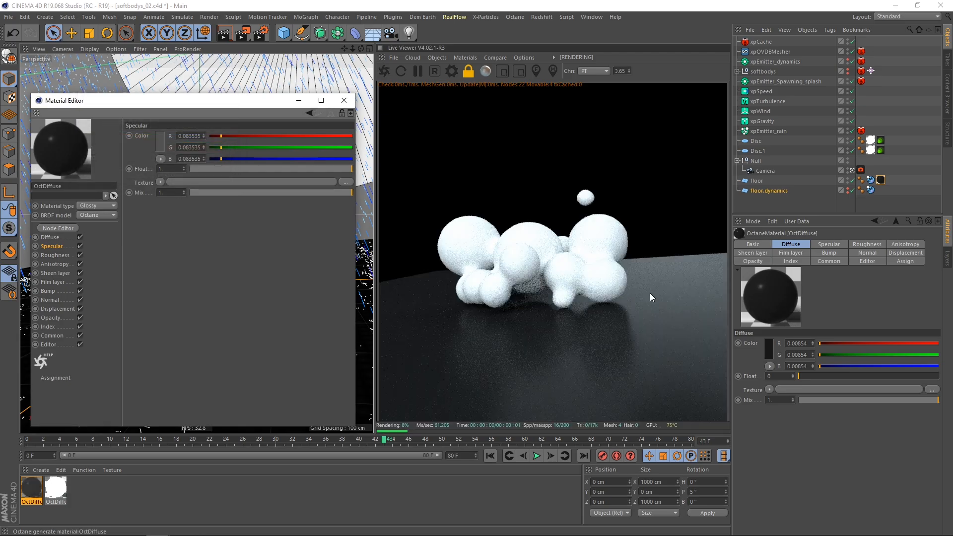
{"action": "left_click", "coordinate": [344, 100]}
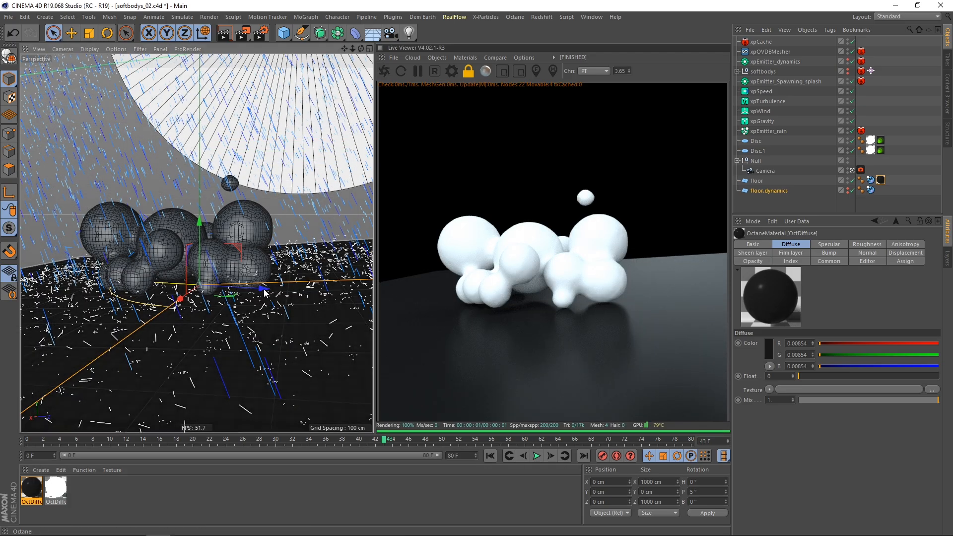
- Reframe the camera closer and lower on the soft bodies and move the animation to frame 9
{"action": "left_click_drag", "start_coordinate": [282, 284], "coordinate": [342, 279], "text": "alt"}
{"action": "left_click_drag", "start_coordinate": [209, 278], "coordinate": [258, 270], "text": "alt"}
{"action": "mouse_move", "coordinate": [197, 244]}
{"action": "left_mouse_down", "text": "alt"}
{"action": "mouse_move", "coordinate": [251, 267]}
{"action": "mouse_move", "coordinate": [215, 259]}
{"action": "left_mouse_up", "text": "alt"}
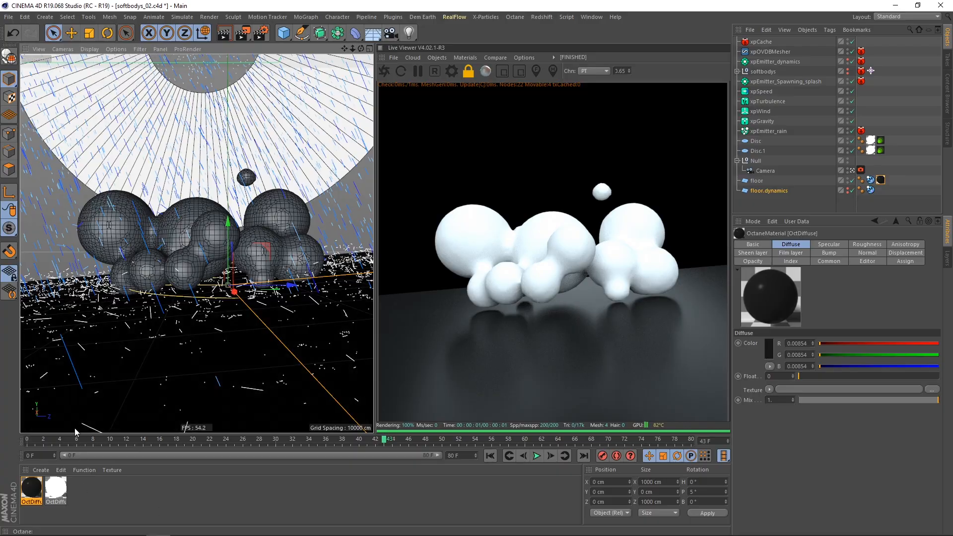
{"action": "left_click_drag", "start_coordinate": [55, 439], "coordinate": [101, 420]}
{"action": "middle_click_drag", "start_coordinate": [218, 232], "coordinate": [199, 236], "text": "alt"}
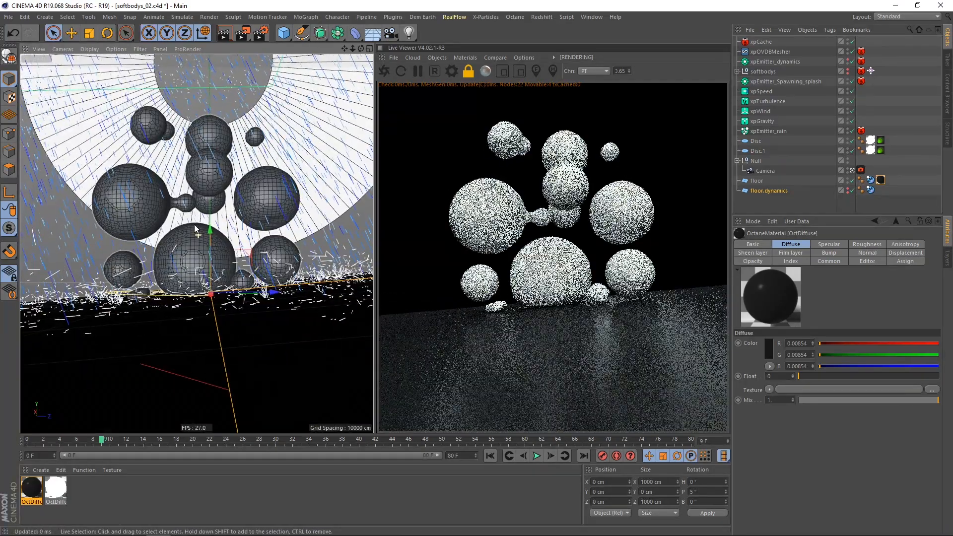
{"action": "scroll", "coordinate": [199, 245], "scroll_direction": "up", "scroll_amount": 2}
{"action": "left_click_drag", "start_coordinate": [193, 253], "coordinate": [190, 257], "text": "alt"}
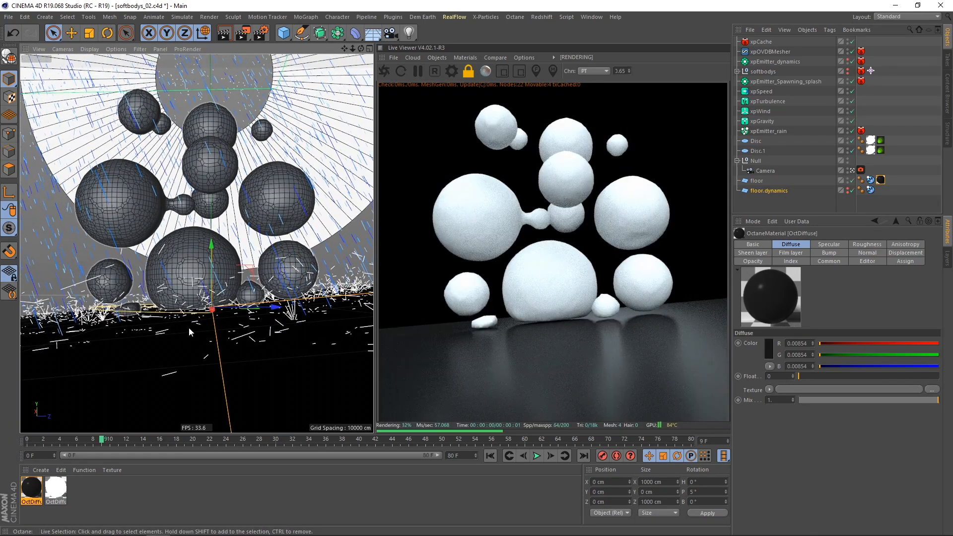
- Set the live render's display scale to 3.63 and move the animation to frame 11
{"action": "left_click", "coordinate": [630, 73]}
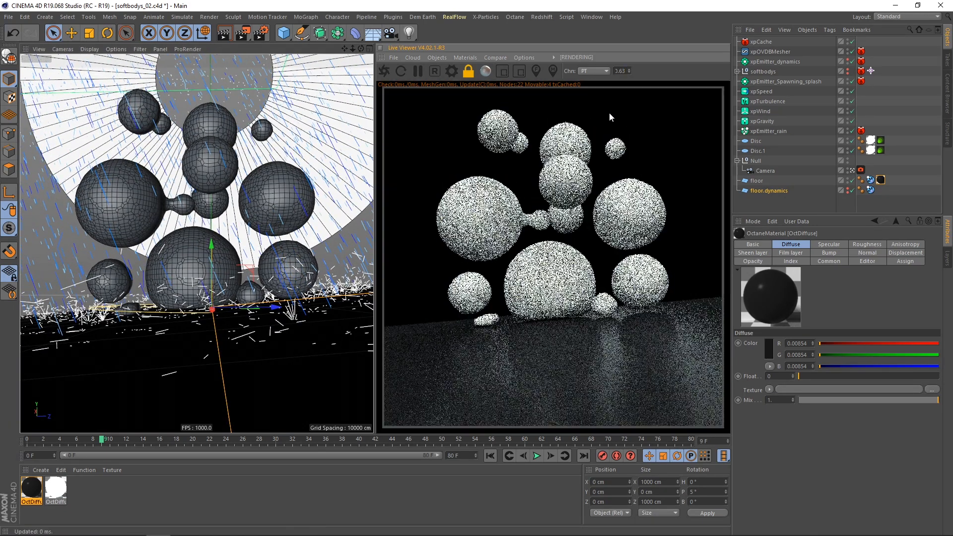
{"action": "left_click_drag", "start_coordinate": [587, 273], "coordinate": [587, 272]}
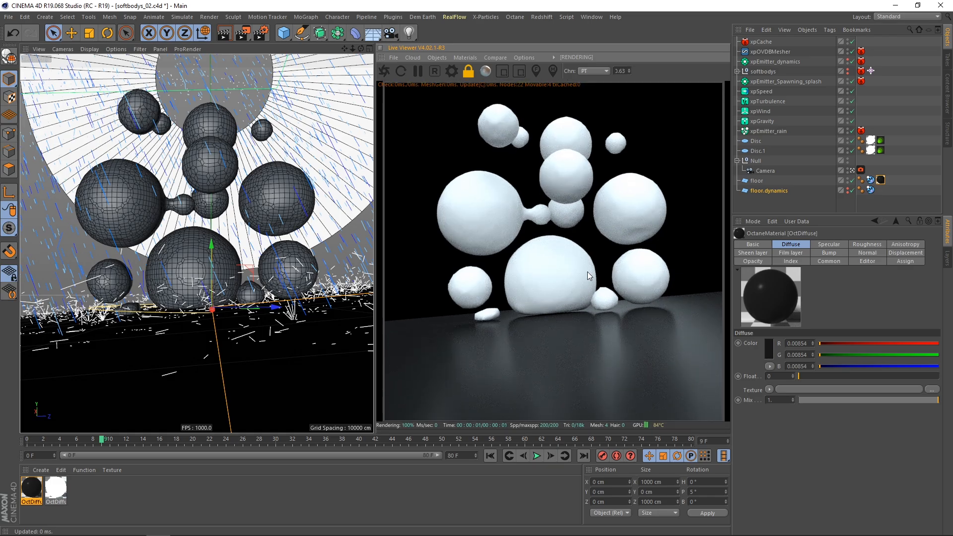
{"action": "left_click", "coordinate": [85, 443]}
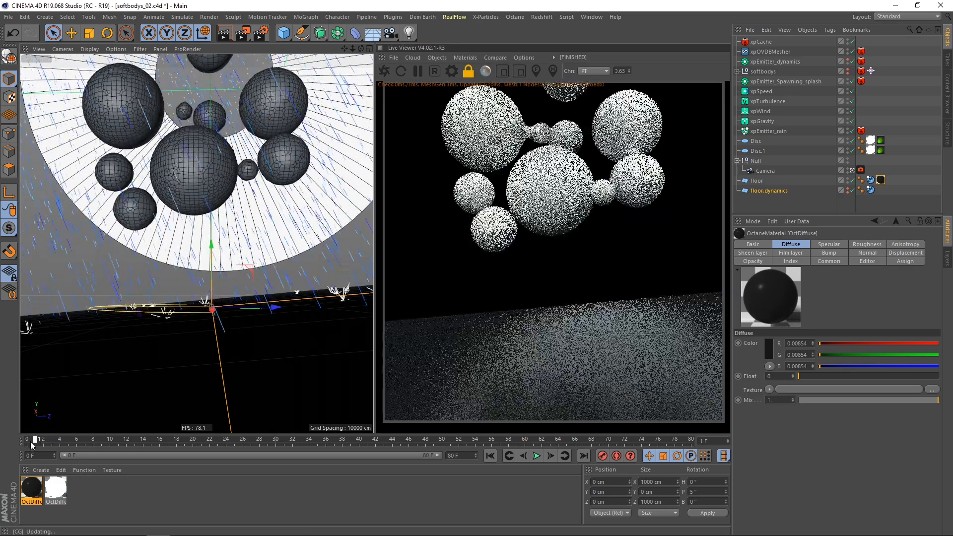
{"action": "left_click_drag", "start_coordinate": [86, 443], "coordinate": [121, 454]}
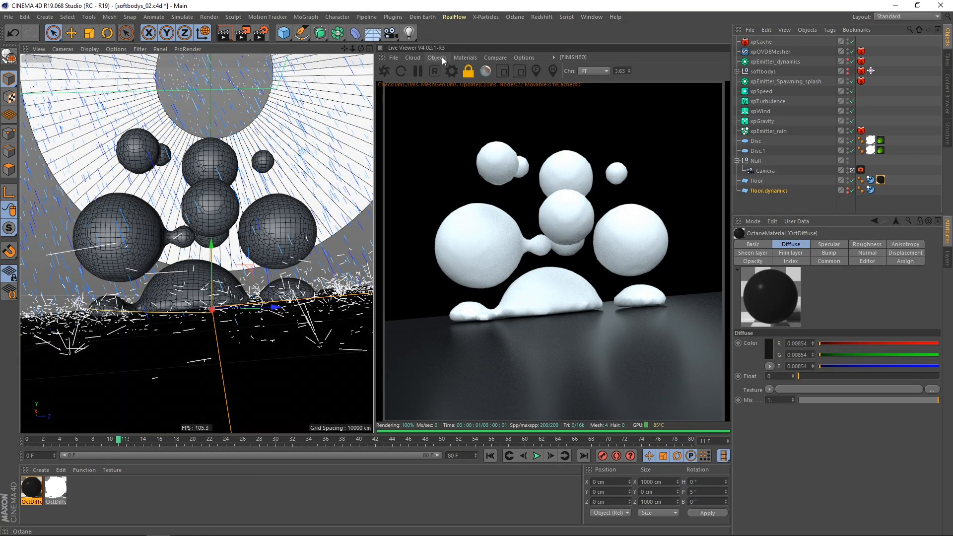
- Create an Octane Specular material and apply it to the xpOVDBMesher object
{"action": "left_click", "coordinate": [437, 57]}
{"action": "mouse_move", "coordinate": [464, 57]}
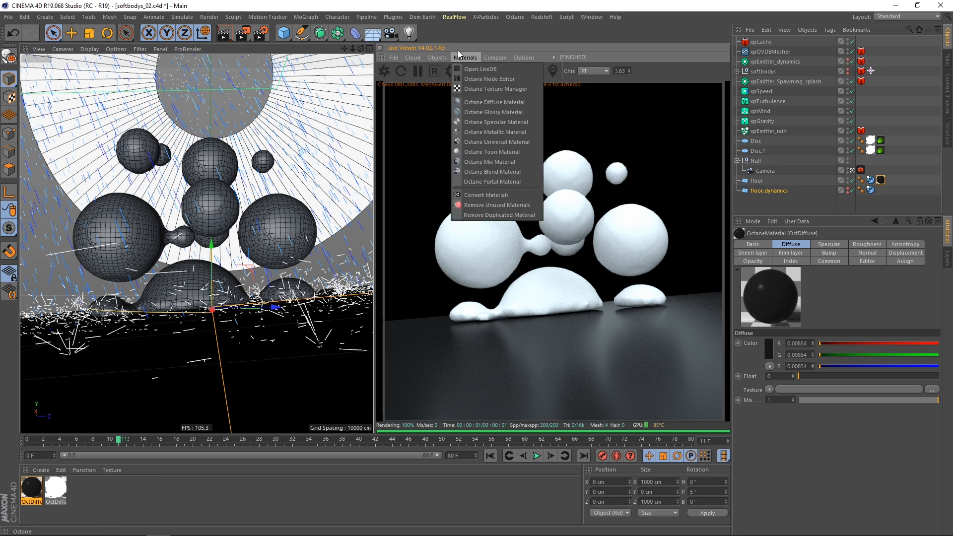
{"action": "left_click", "coordinate": [490, 121]}
{"action": "left_click_drag", "start_coordinate": [31, 489], "coordinate": [385, 326]}
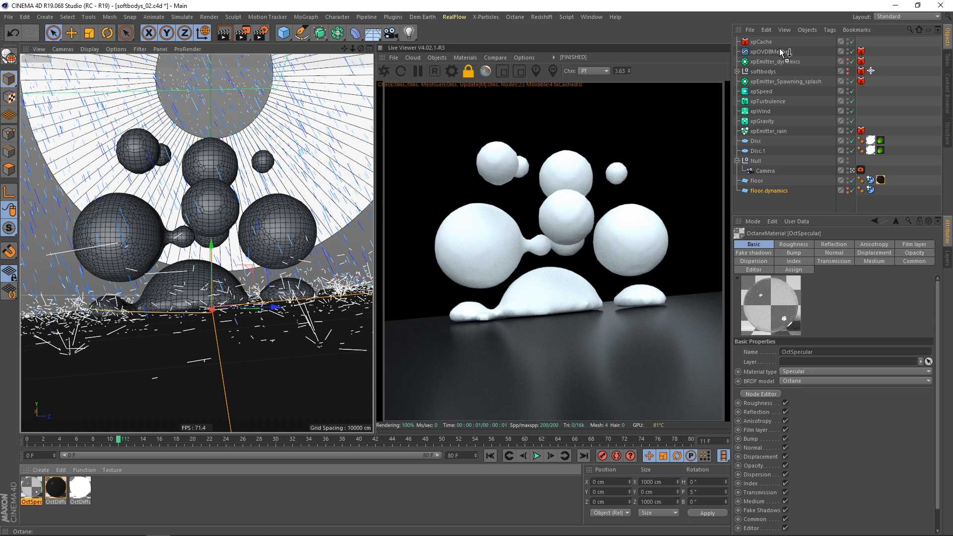
{"action": "left_click_drag", "start_coordinate": [780, 50], "coordinate": [780, 51]}
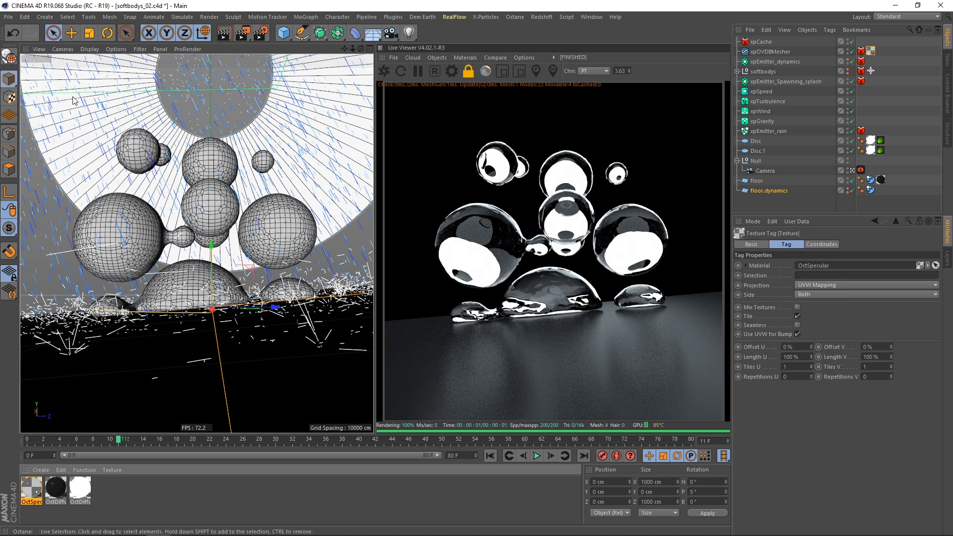
- Group the two emissive discs, Disc and Disc.1, under a new null
{"action": "left_click", "coordinate": [756, 141]}
{"action": "left_click", "coordinate": [758, 151], "text": "shift"}
{"action": "key", "text": "alt+g"}
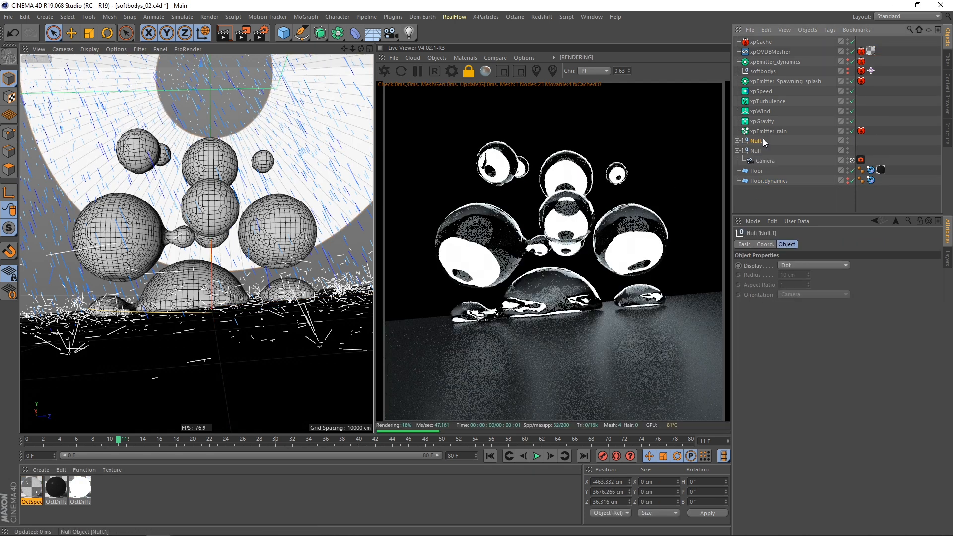
- Rotate the disc group to a heading of about -37.6° outside the camera view, then return to the scene camera
{"action": "key", "text": "r"}
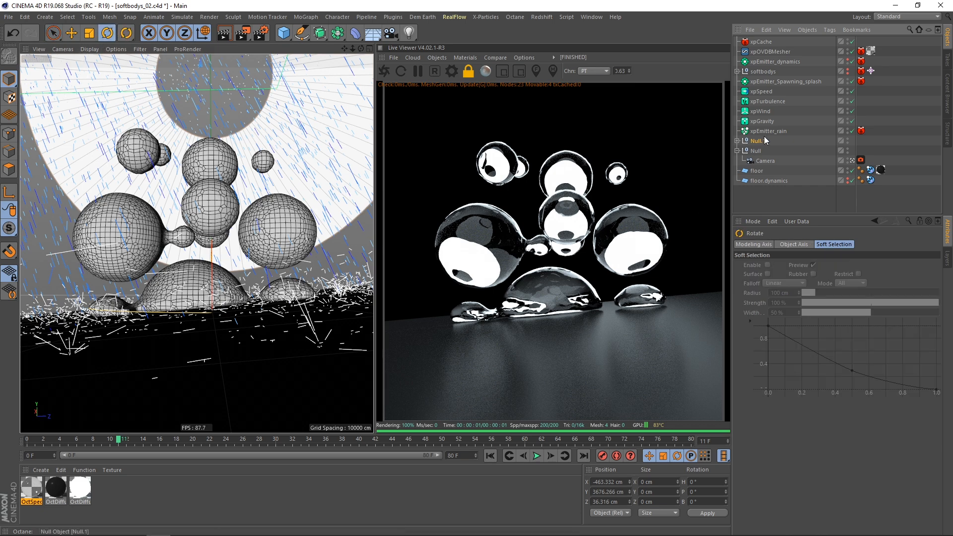
{"action": "left_click", "coordinate": [758, 140]}
{"action": "left_click", "coordinate": [852, 160]}
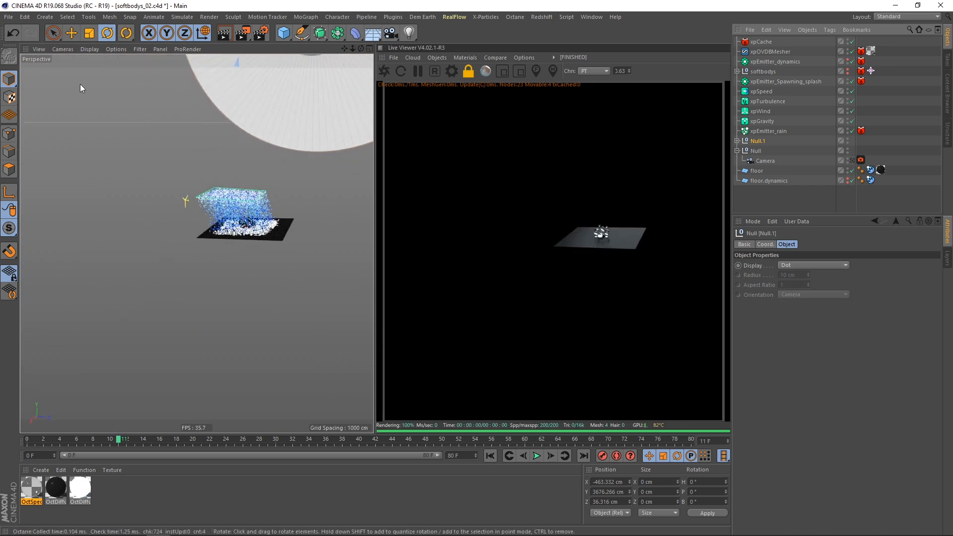
{"action": "left_click", "coordinate": [55, 34]}
{"action": "left_click_drag", "start_coordinate": [283, 138], "coordinate": [159, 110], "text": "alt"}
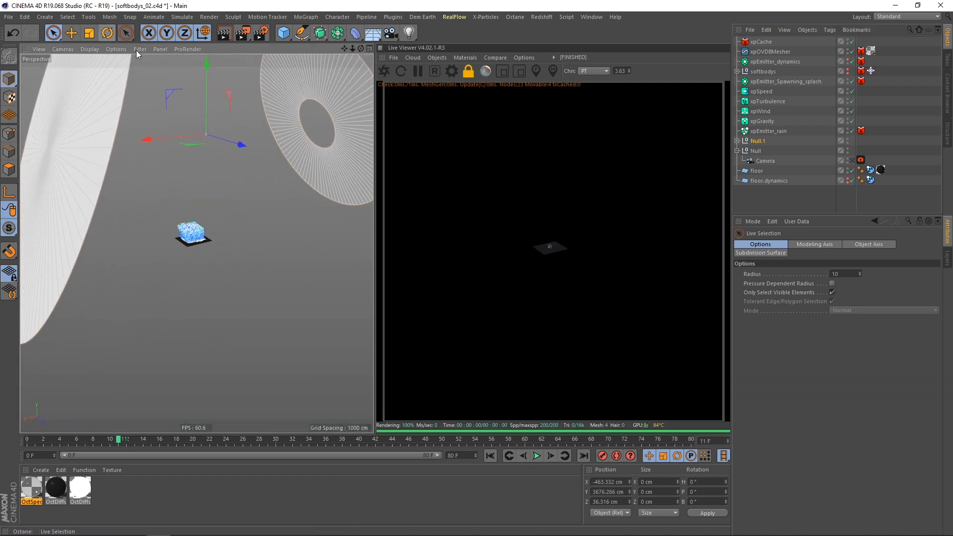
{"action": "left_click", "coordinate": [107, 33]}
{"action": "left_click_drag", "start_coordinate": [208, 140], "coordinate": [253, 145]}
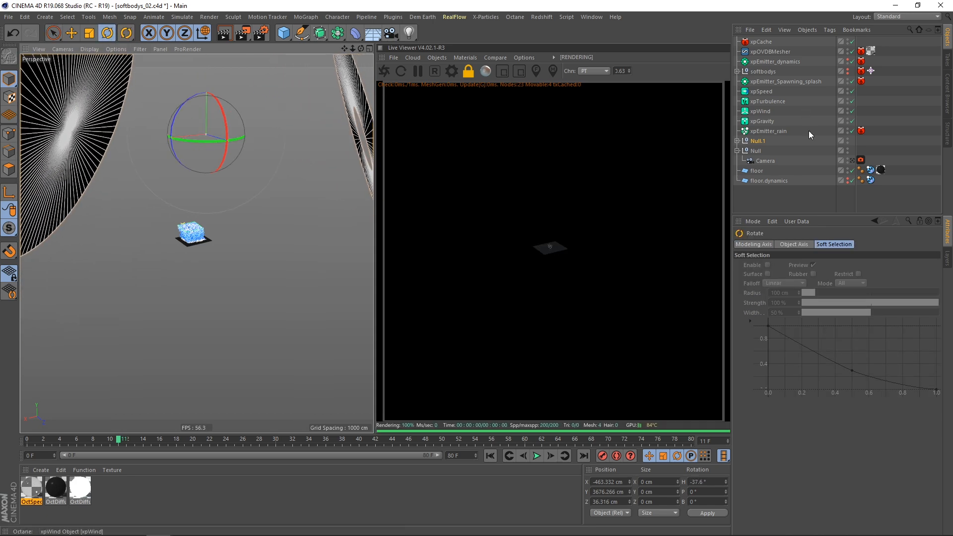
{"action": "left_click", "coordinate": [851, 161]}
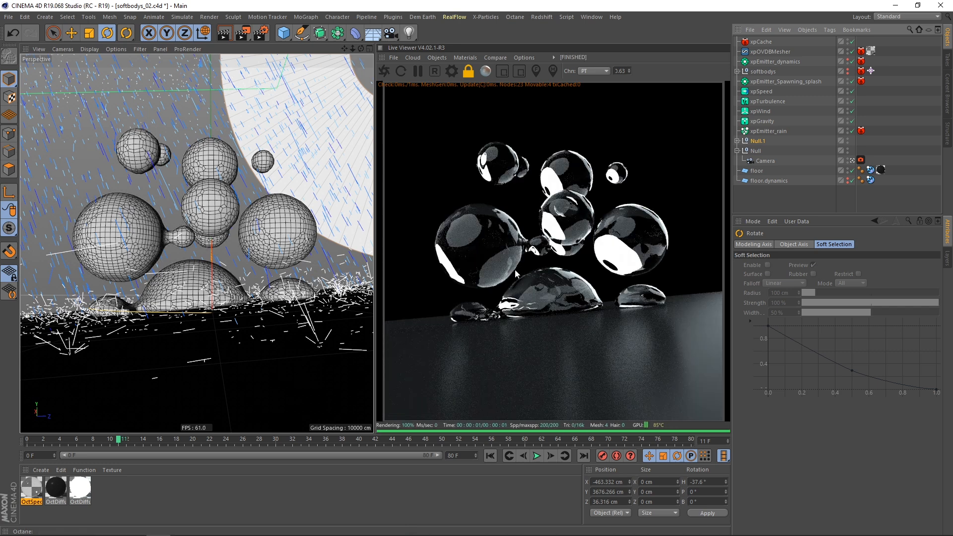
- Set the dispersion coefficient of the OctSpecular material to about 0.0917
{"action": "left_click", "coordinate": [30, 488]}
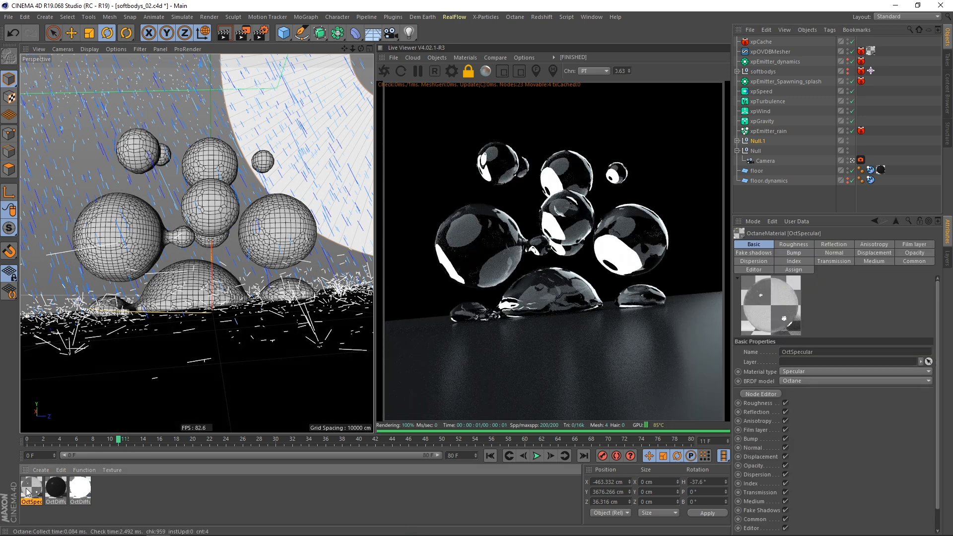
{"action": "double_click", "coordinate": [30, 488]}
{"action": "left_click_drag", "start_coordinate": [293, 100], "coordinate": [274, 119]}
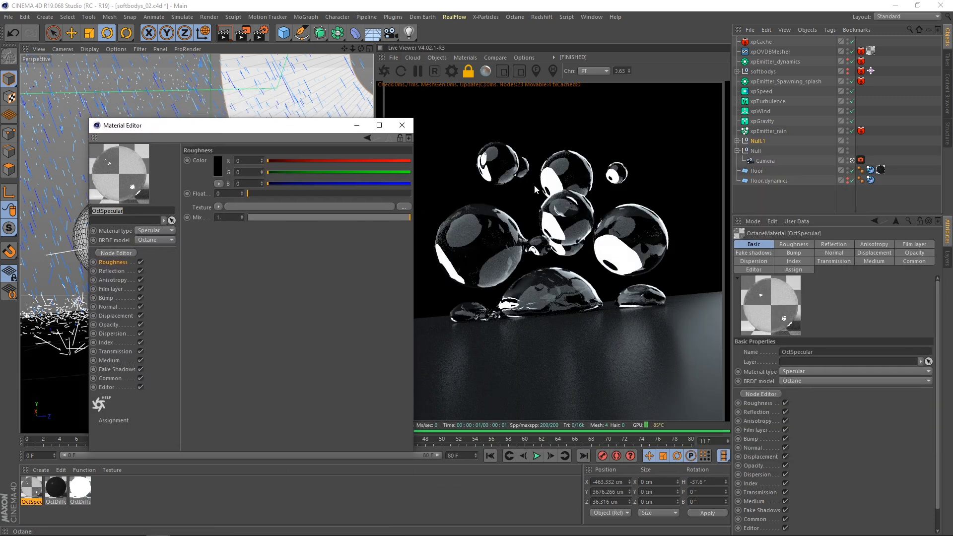
{"action": "left_click_drag", "start_coordinate": [293, 130], "coordinate": [282, 124]}
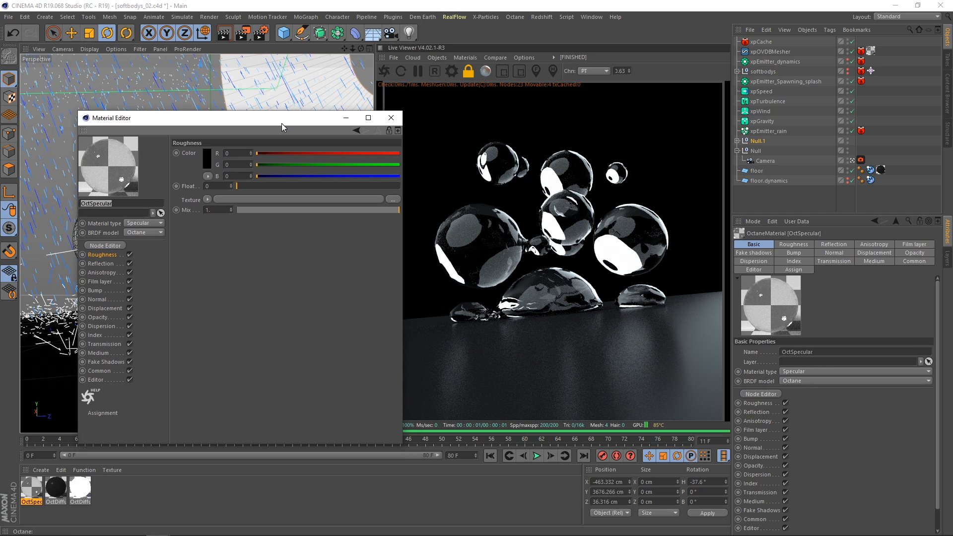
{"action": "left_click", "coordinate": [100, 328]}
{"action": "left_click_drag", "start_coordinate": [281, 153], "coordinate": [389, 153]}
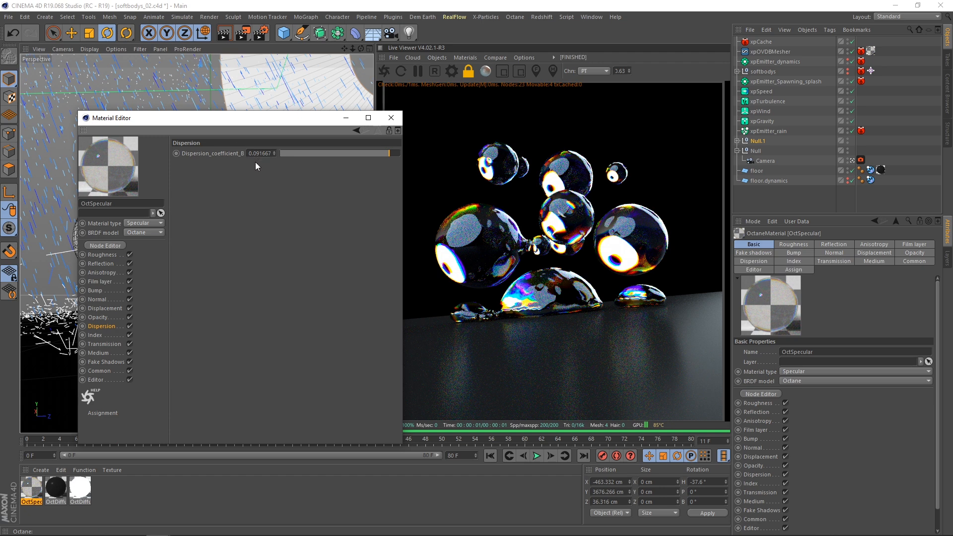
- Try roughness floats of 0.1 and 0.01 on the OctSpecular material, settle on 0.005 and close the editor
{"action": "left_click", "coordinate": [103, 255]}
{"action": "type", "text": "0.1"}
{"action": "key", "text": "Return"}
{"action": "left_click_drag", "start_coordinate": [217, 186], "coordinate": [195, 190]}
{"action": "type", "text": "0.01"}
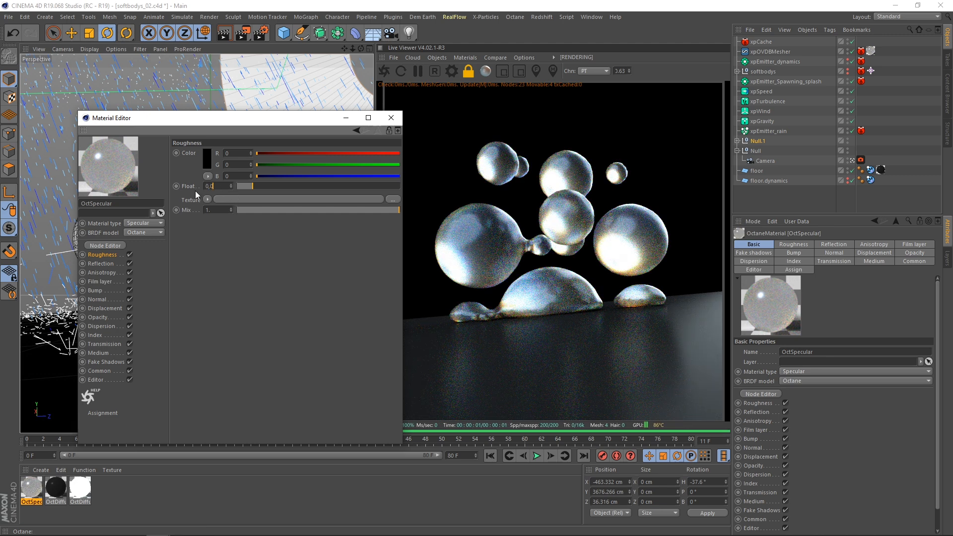
{"action": "key", "text": "Return"}
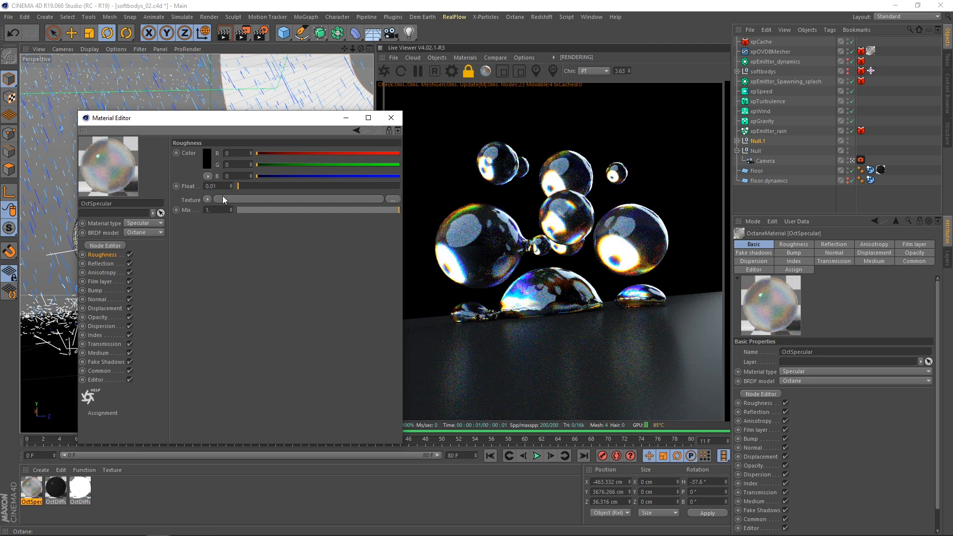
{"action": "left_click_drag", "start_coordinate": [213, 187], "coordinate": [218, 187]}
{"action": "type", "text": "05"}
{"action": "key", "text": "Return"}
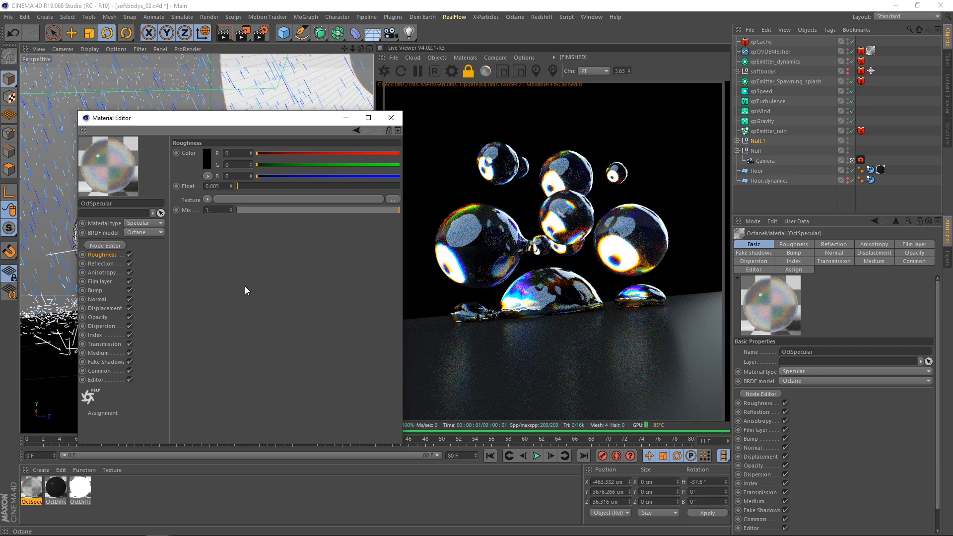
{"action": "left_click", "coordinate": [391, 120]}
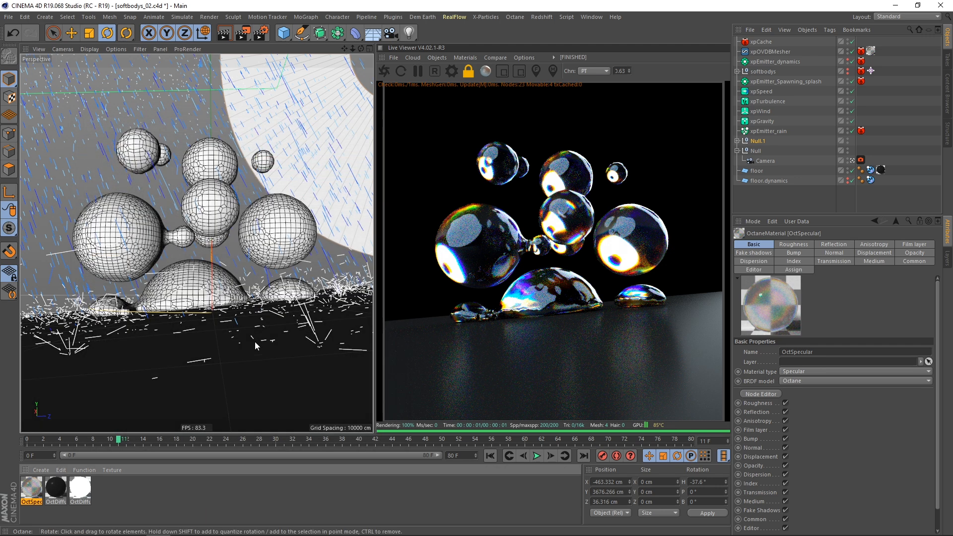
- Rotate the disc group null to about -92.6° heading, 240° pitch and -32° bank to relight the soft bodies
{"action": "left_click", "coordinate": [762, 144]}
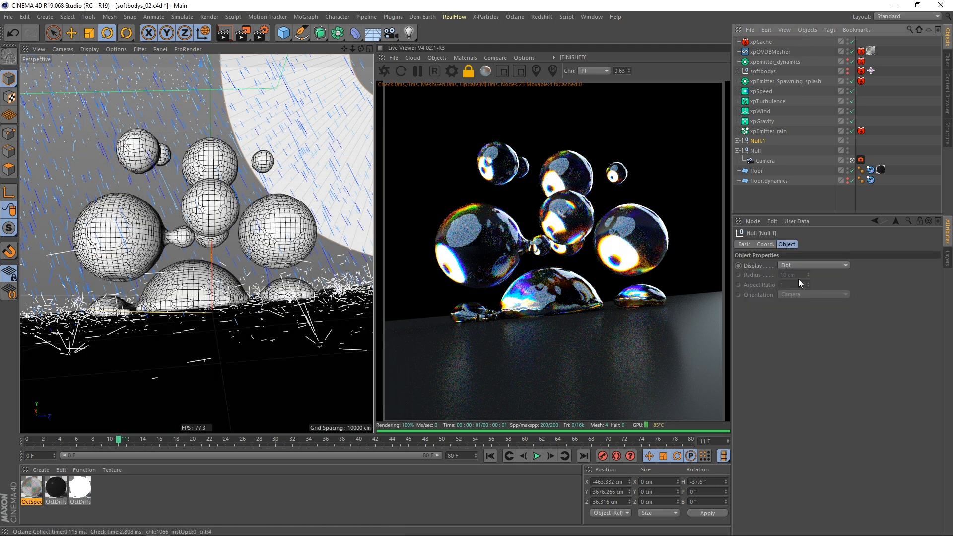
{"action": "left_click", "coordinate": [765, 244]}
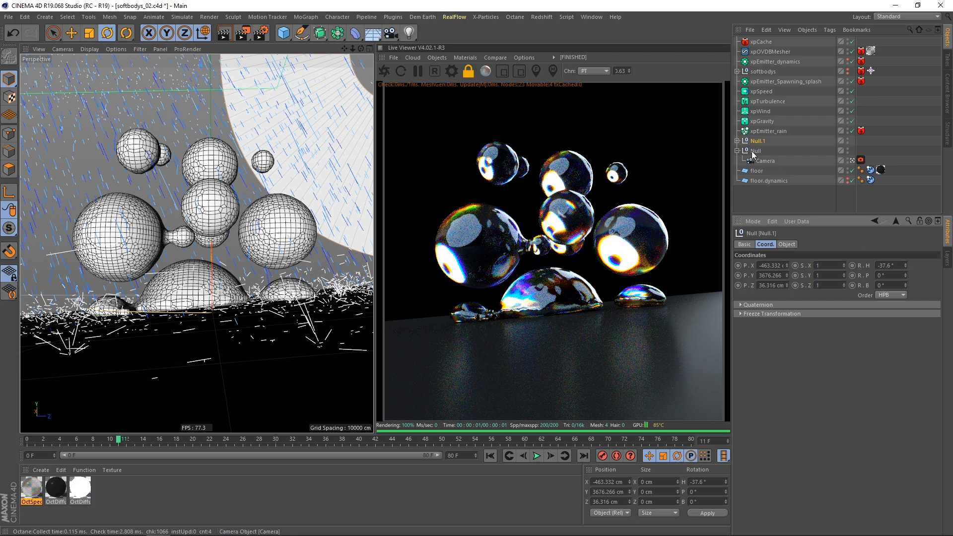
{"action": "left_click_drag", "start_coordinate": [905, 264], "coordinate": [910, 202]}
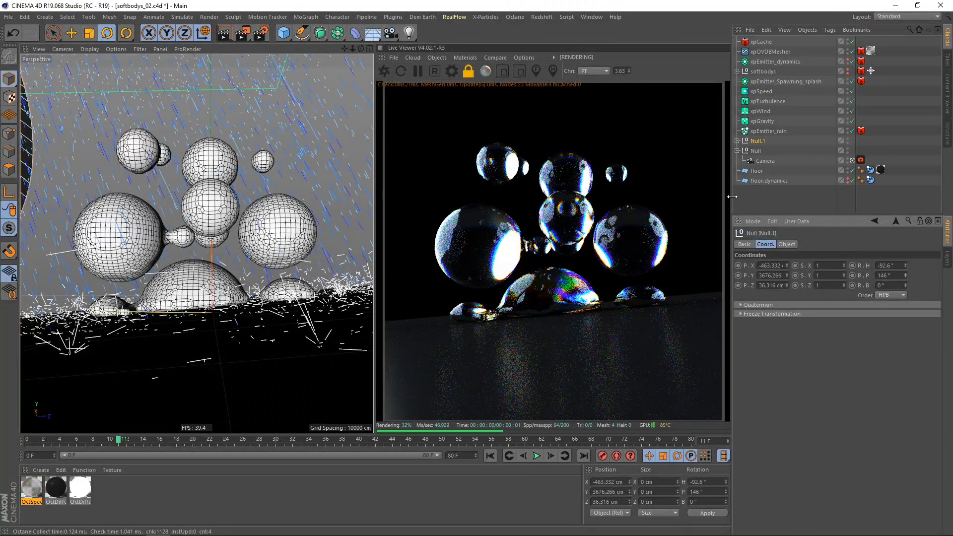
{"action": "left_click_drag", "start_coordinate": [905, 275], "coordinate": [906, 204]}
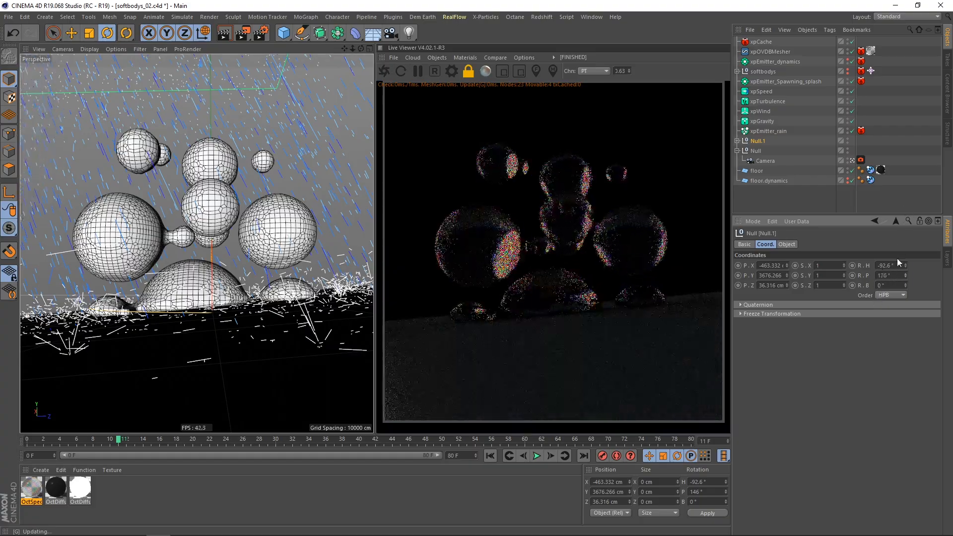
{"action": "left_click", "coordinate": [906, 273]}
{"action": "mouse_move", "coordinate": [905, 285]}
{"action": "left_mouse_down"}
{"action": "mouse_move", "coordinate": [904, 239]}
{"action": "mouse_move", "coordinate": [901, 300]}
{"action": "left_mouse_up"}
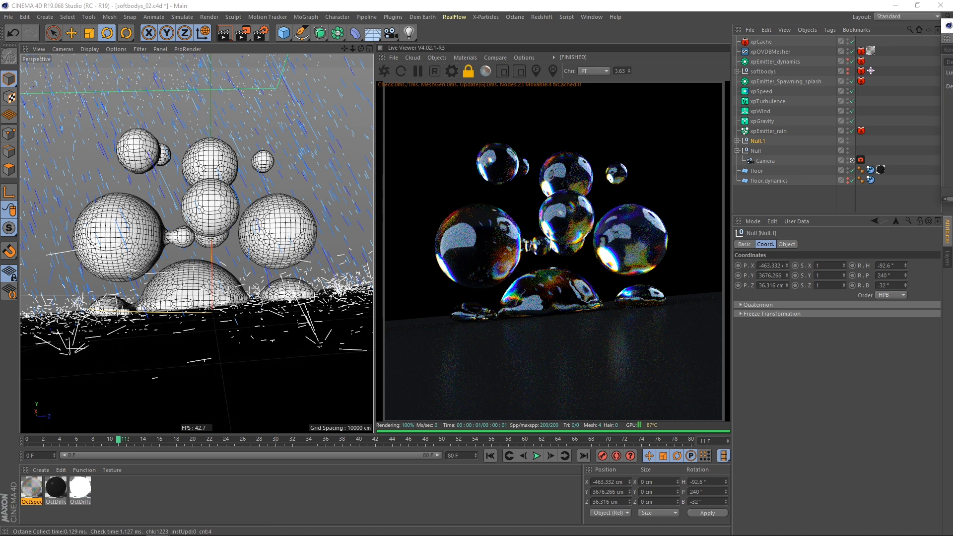
{"action": "left_click", "coordinate": [452, 71]}
{"action": "left_click_drag", "start_coordinate": [351, 100], "coordinate": [278, 111]}
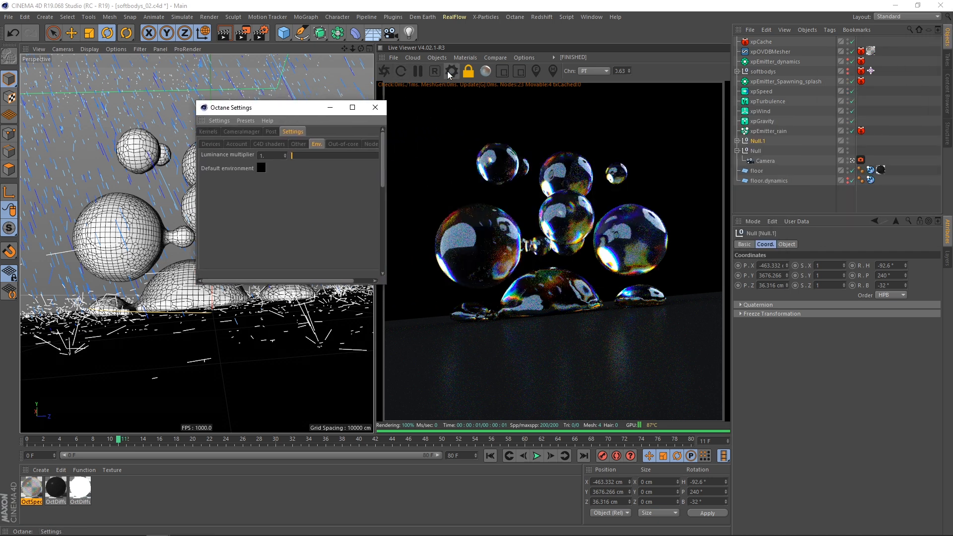
{"action": "left_click", "coordinate": [208, 131]}
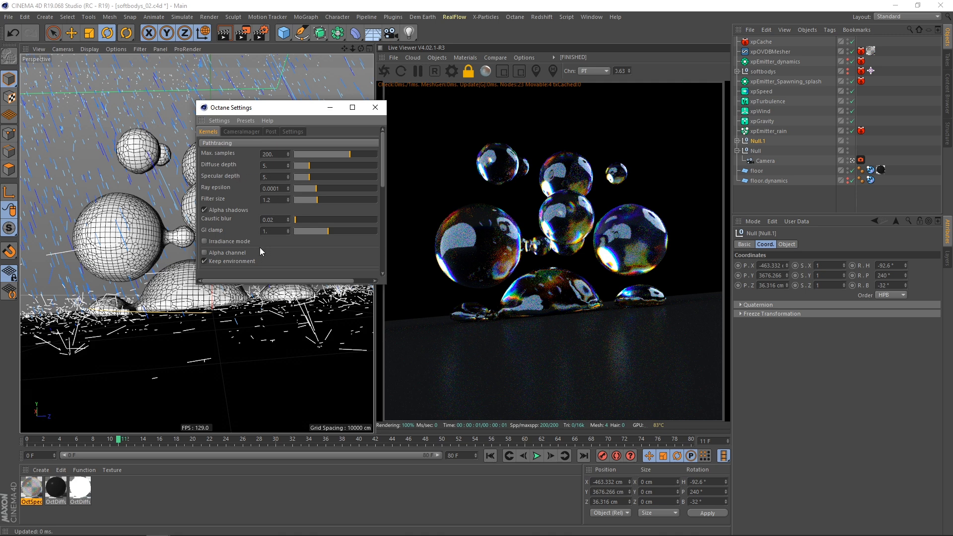
{"action": "left_click", "coordinate": [375, 108]}
- Set the renderer to Octane Renderer in the render settings and include the Denoised beauty pass in its render passes
{"action": "left_click", "coordinate": [261, 33]}
{"action": "left_click_drag", "start_coordinate": [302, 4], "coordinate": [302, 25]}
{"action": "left_click", "coordinate": [109, 52]}
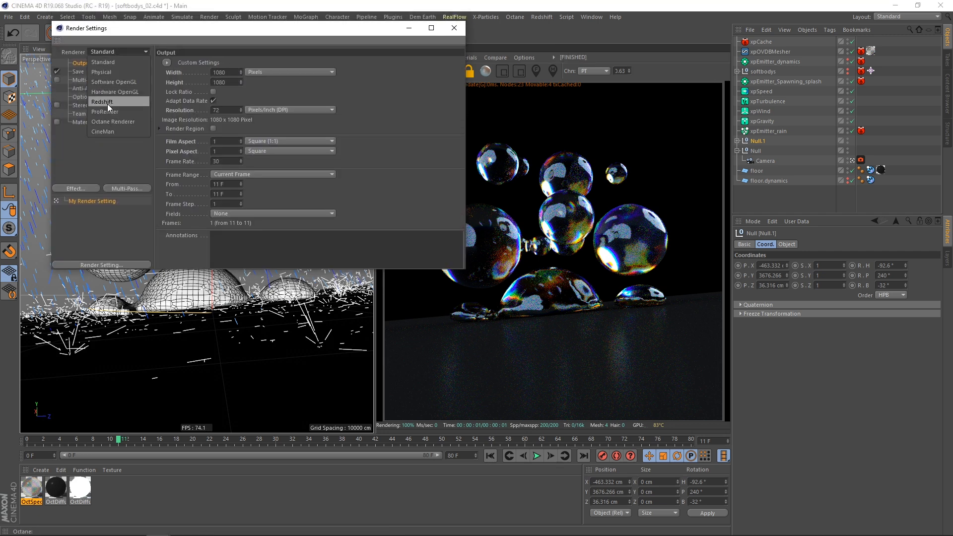
{"action": "left_click", "coordinate": [109, 114]}
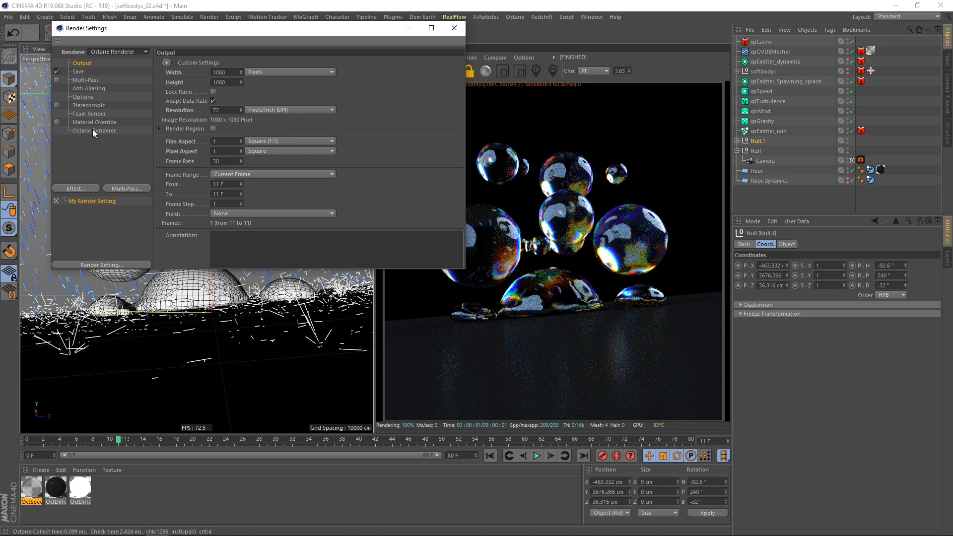
{"action": "left_click", "coordinate": [93, 130]}
{"action": "left_click", "coordinate": [331, 65]}
{"action": "left_click", "coordinate": [166, 196]}
{"action": "left_click", "coordinate": [246, 206]}
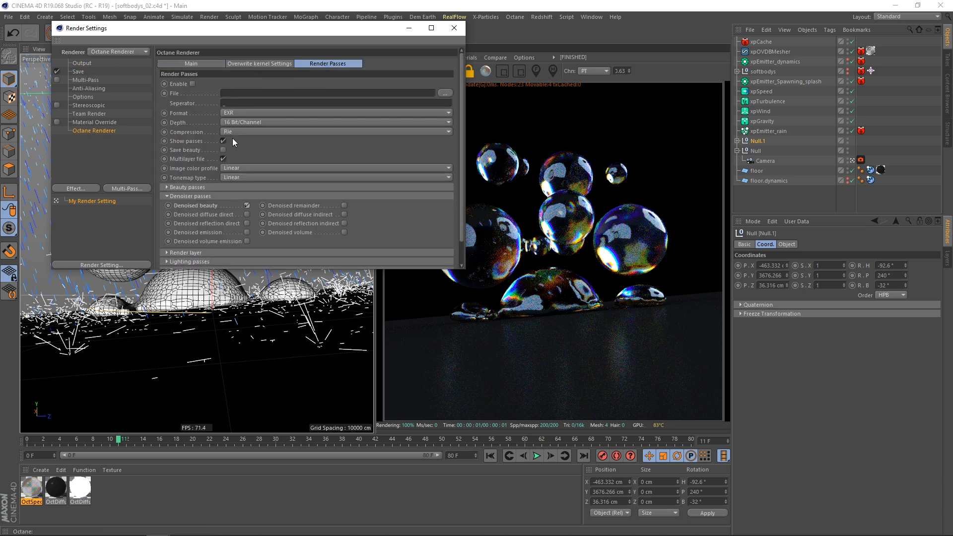
{"action": "left_click", "coordinate": [454, 28]}
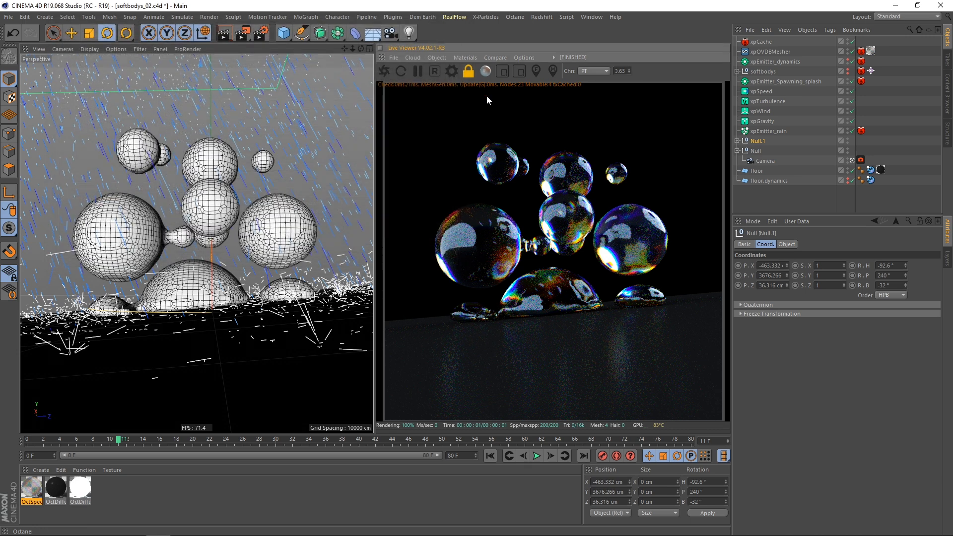
- Enable the camera imager and its AI denoiser on the camera's Octane tag, and compare the denoised result with the main pass
{"action": "left_click", "coordinate": [861, 159]}
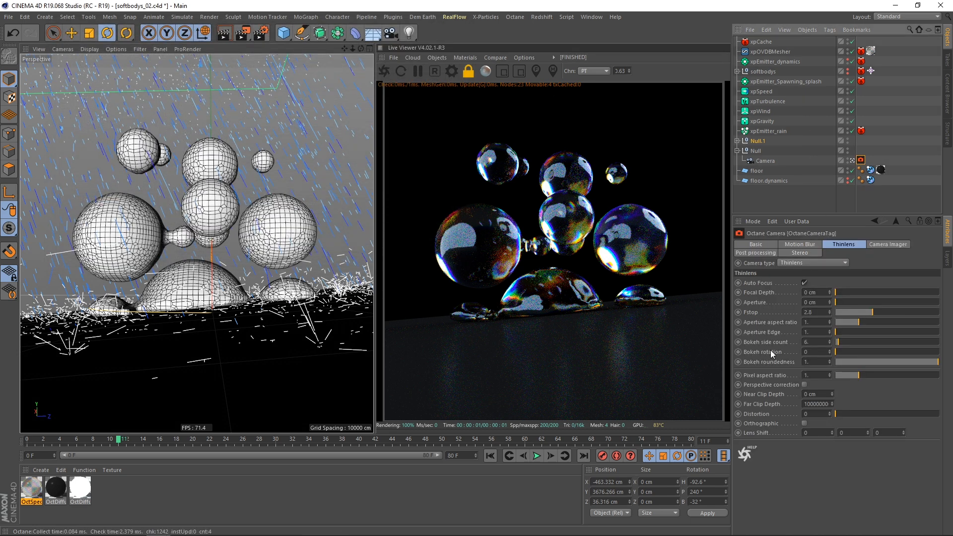
{"action": "left_click", "coordinate": [885, 245]}
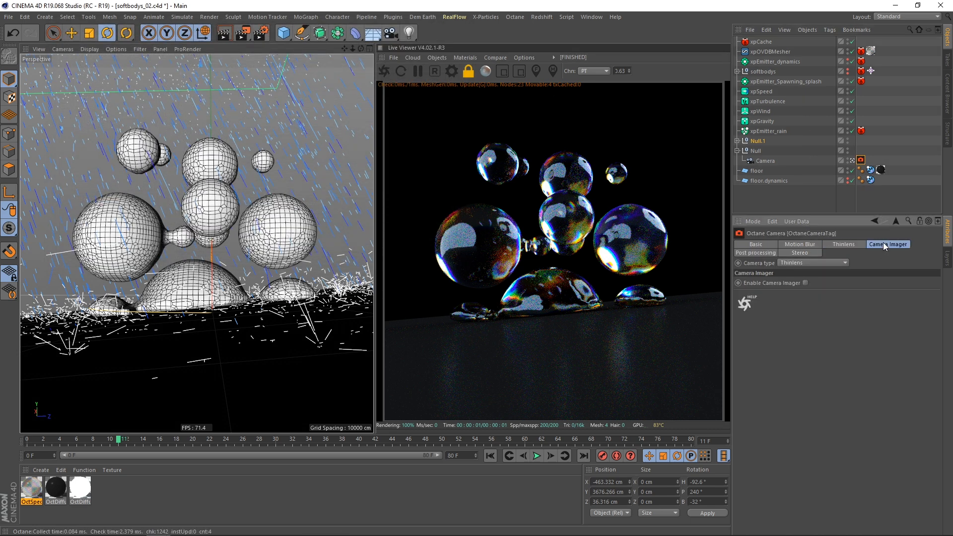
{"action": "left_click", "coordinate": [806, 283]}
{"action": "left_click", "coordinate": [741, 296]}
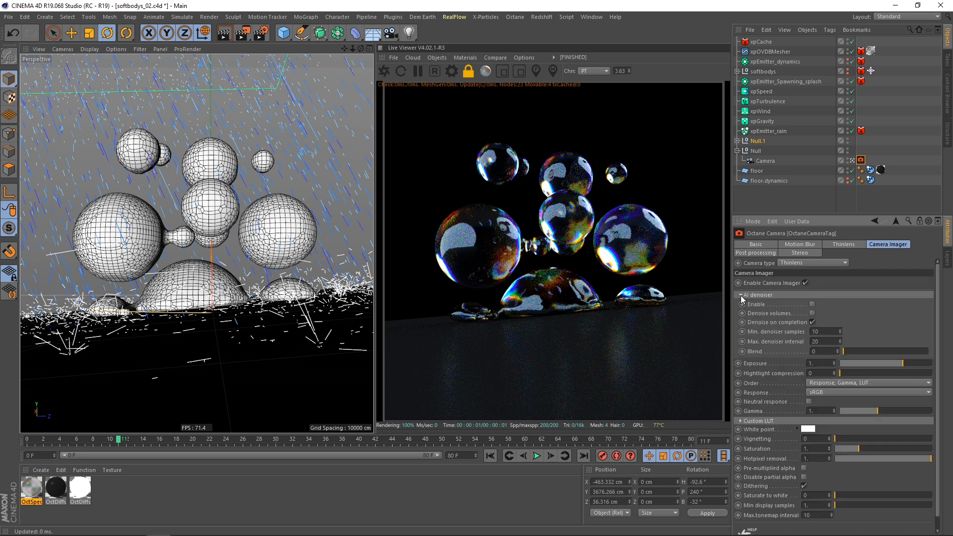
{"action": "left_click", "coordinate": [813, 305]}
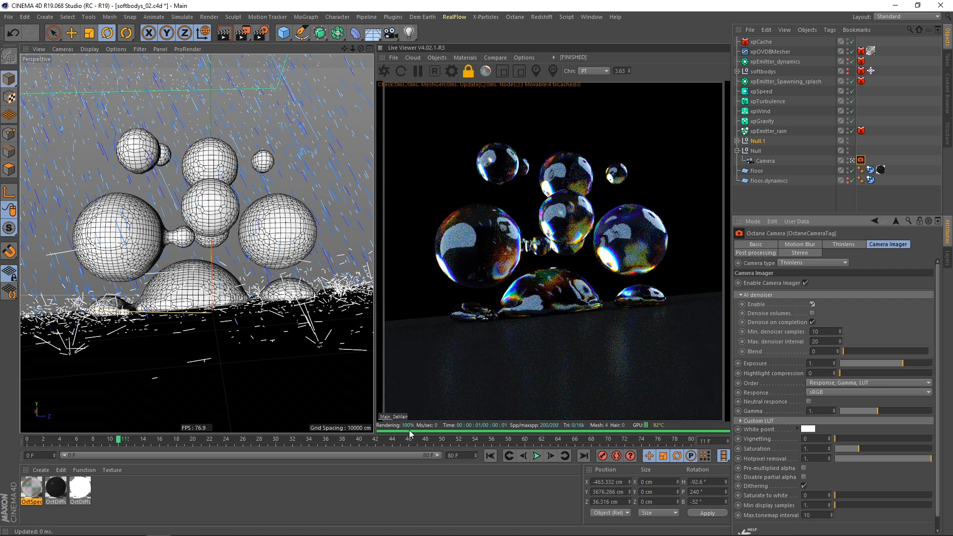
{"action": "left_click", "coordinate": [399, 417]}
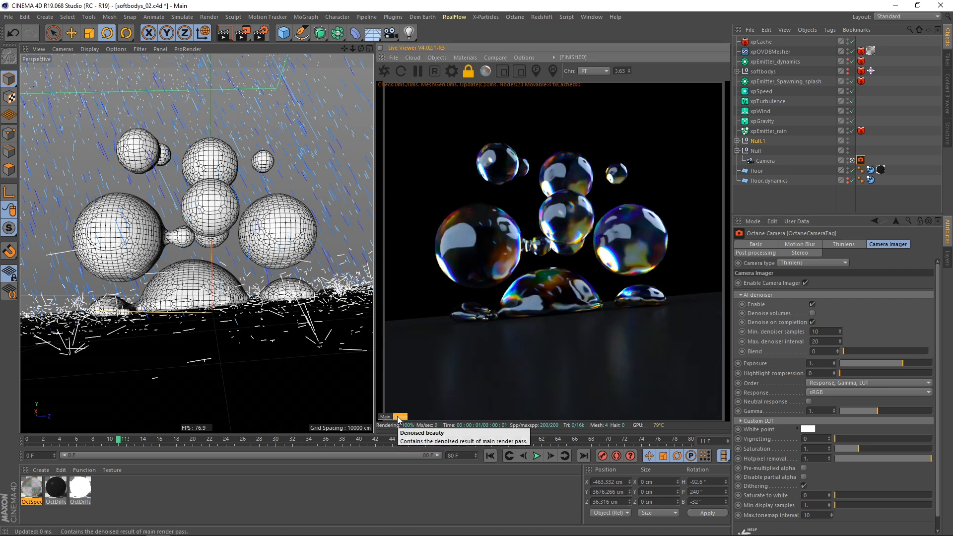
{"action": "left_click", "coordinate": [387, 418]}
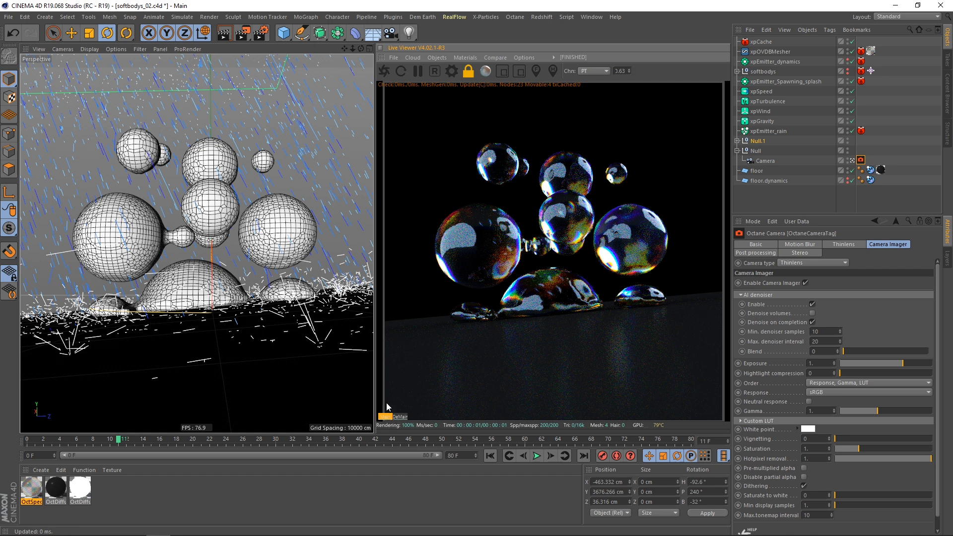
{"action": "left_click", "coordinate": [400, 417]}
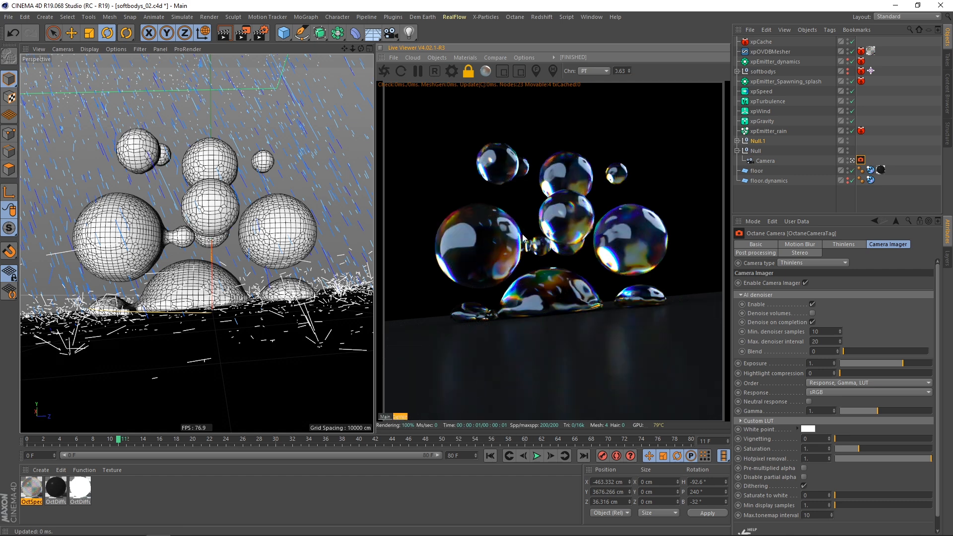
- Raise the path tracing kernel's maximum samples to 300 and close the Octane settings
{"action": "left_click", "coordinate": [451, 73]}
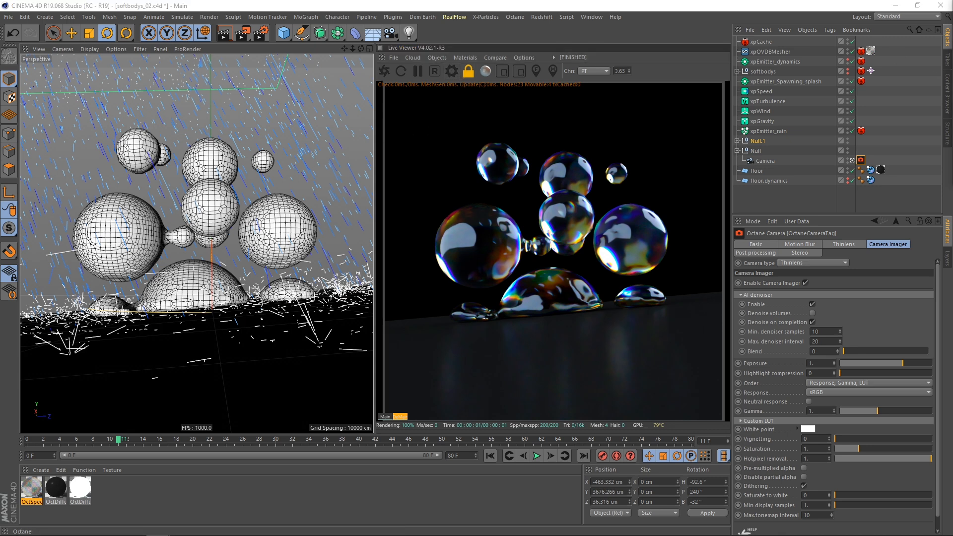
{"action": "left_click_drag", "start_coordinate": [402, 122], "coordinate": [275, 115]}
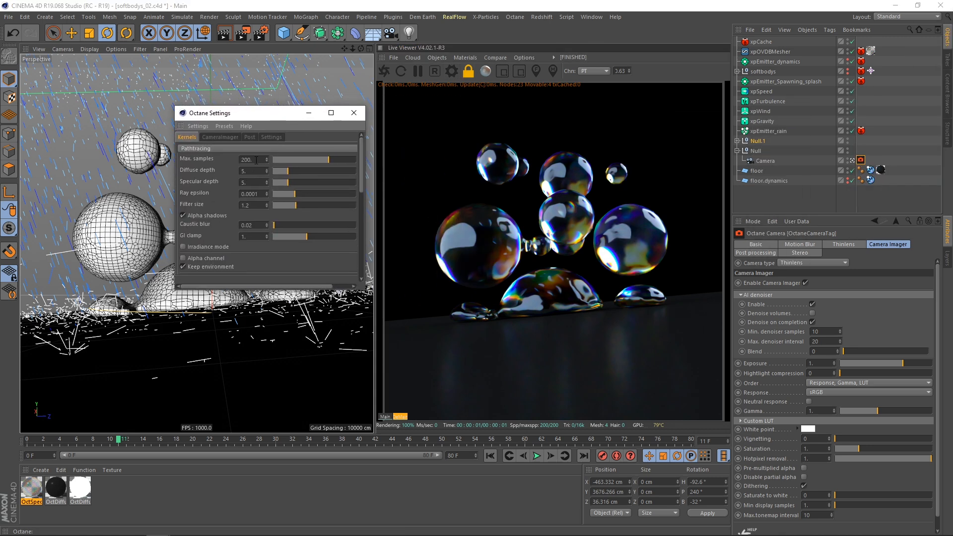
{"action": "type", "text": "300"}
{"action": "key", "text": "Return"}
{"action": "left_click", "coordinate": [394, 418]}
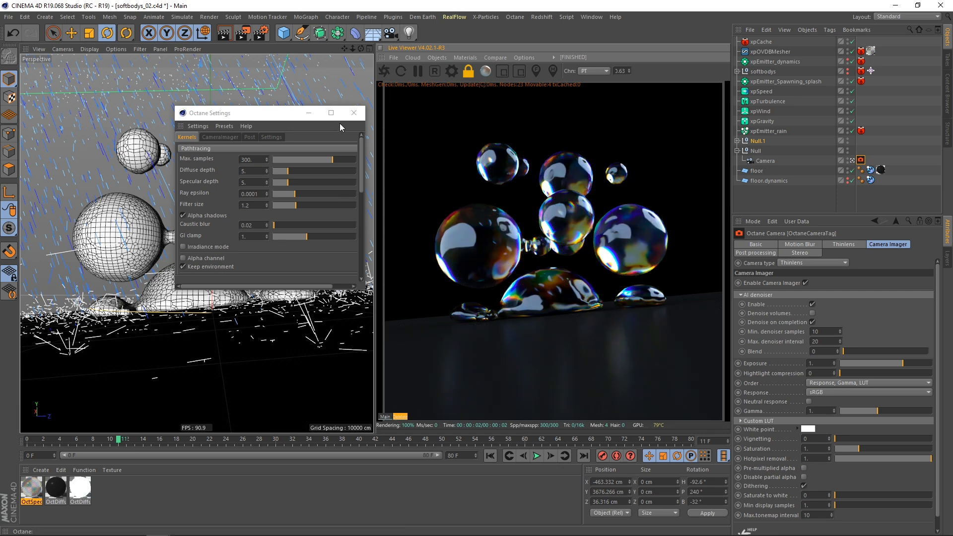
{"action": "left_click", "coordinate": [353, 113]}
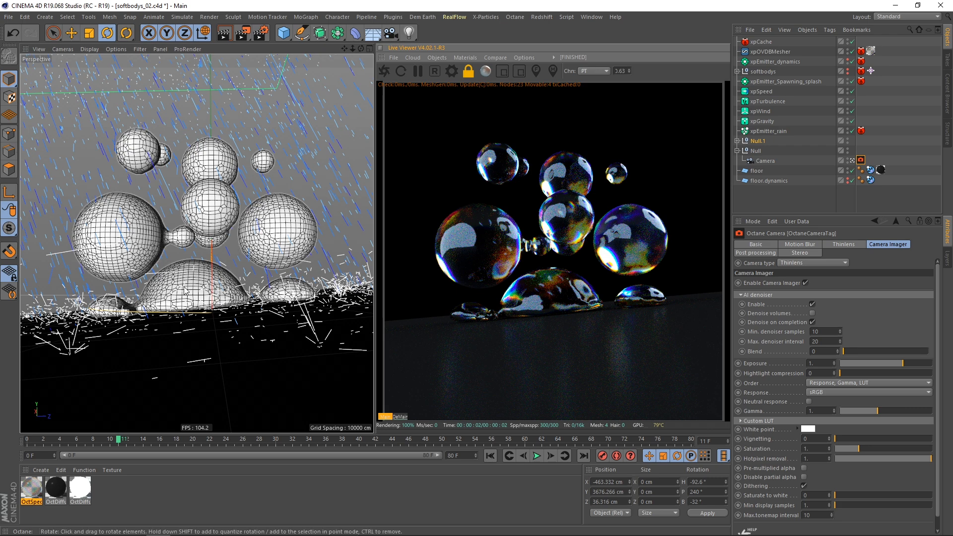
- Play to frame 24, give xpEmitter_rain an Octane object tag with particle rendering set to Geometry, and copy the tag to xpEmitter_Spawning_splash
{"action": "left_click", "coordinate": [537, 456]}
{"action": "left_click", "coordinate": [537, 456]}
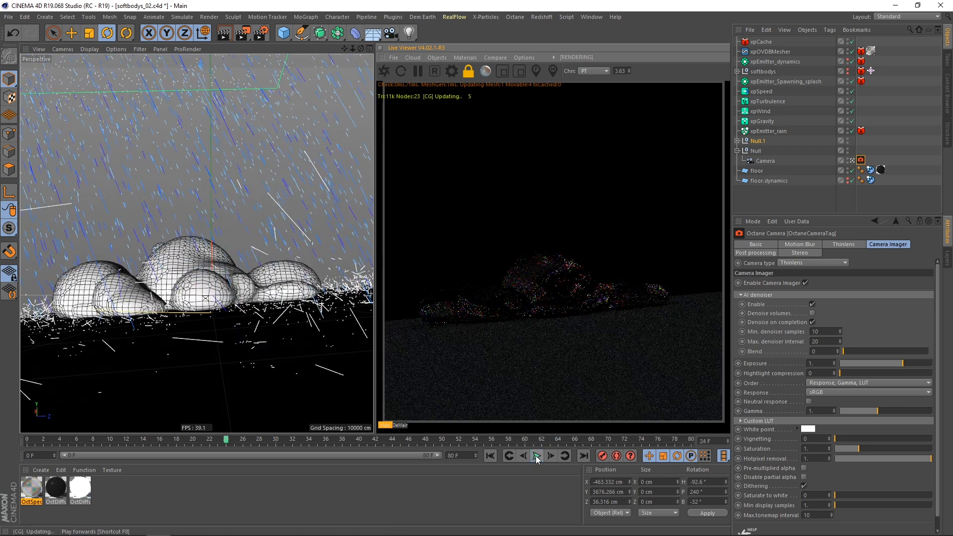
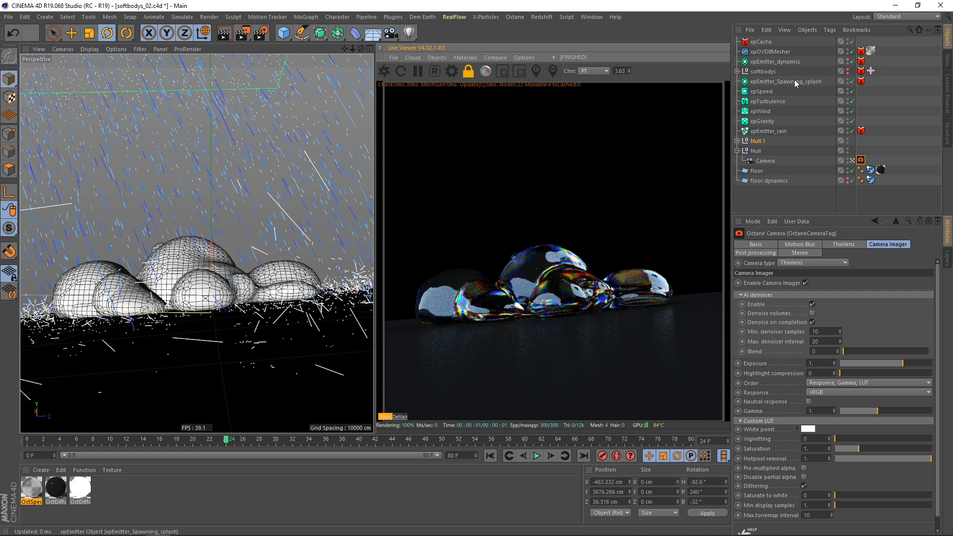
{"action": "left_click", "coordinate": [777, 132]}
{"action": "right_click", "coordinate": [779, 132]}
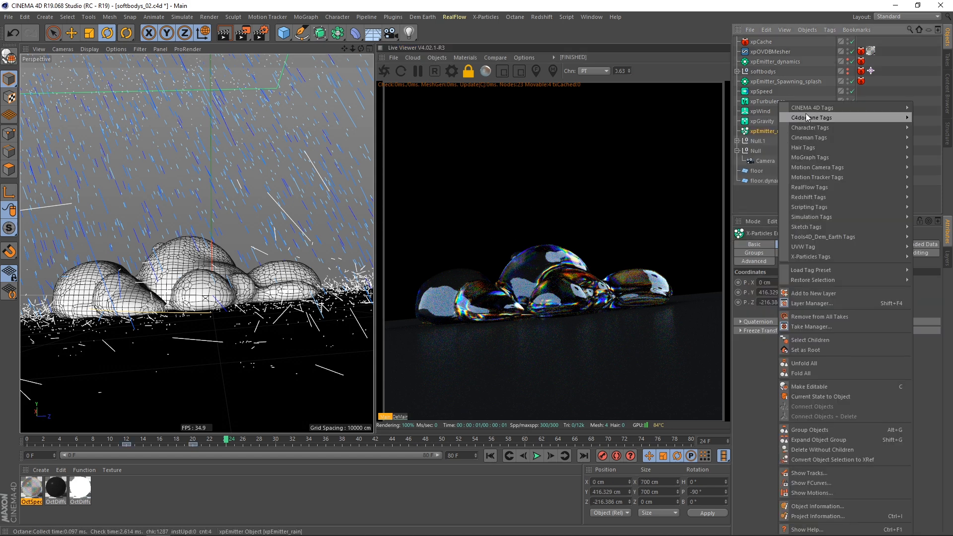
{"action": "mouse_move", "coordinate": [806, 111]}
{"action": "left_click", "coordinate": [741, 148]}
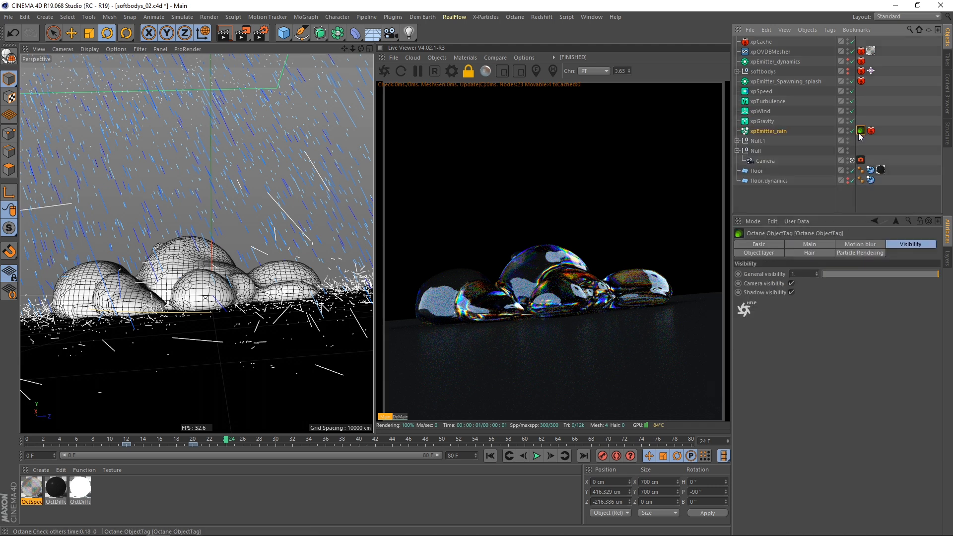
{"action": "left_click", "coordinate": [861, 253]}
{"action": "left_click", "coordinate": [780, 274]}
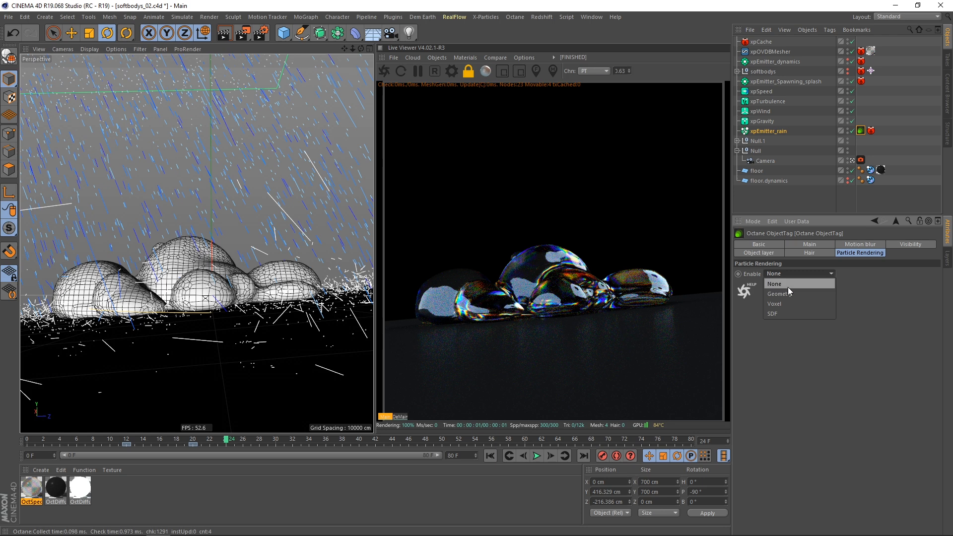
{"action": "left_click", "coordinate": [787, 295]}
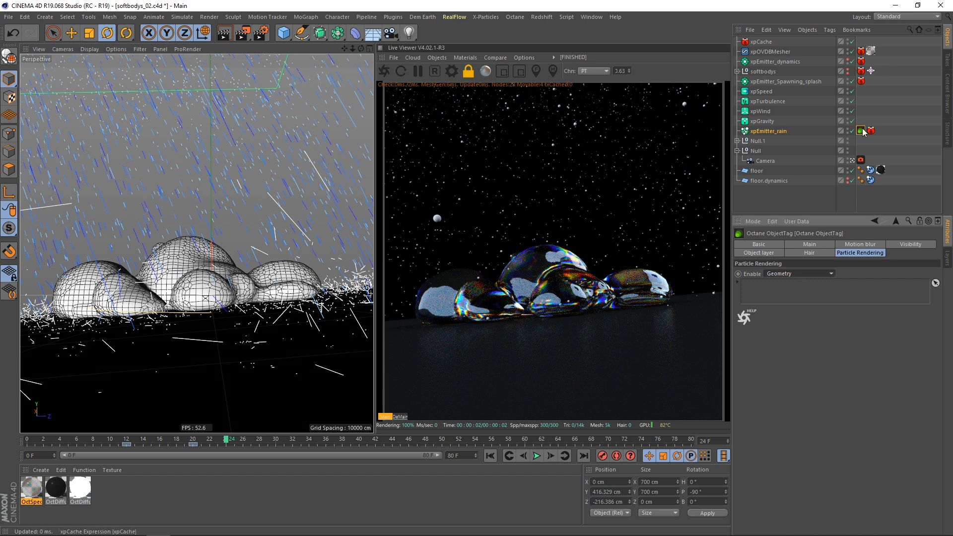
{"action": "left_click_drag", "start_coordinate": [861, 130], "coordinate": [872, 81]}
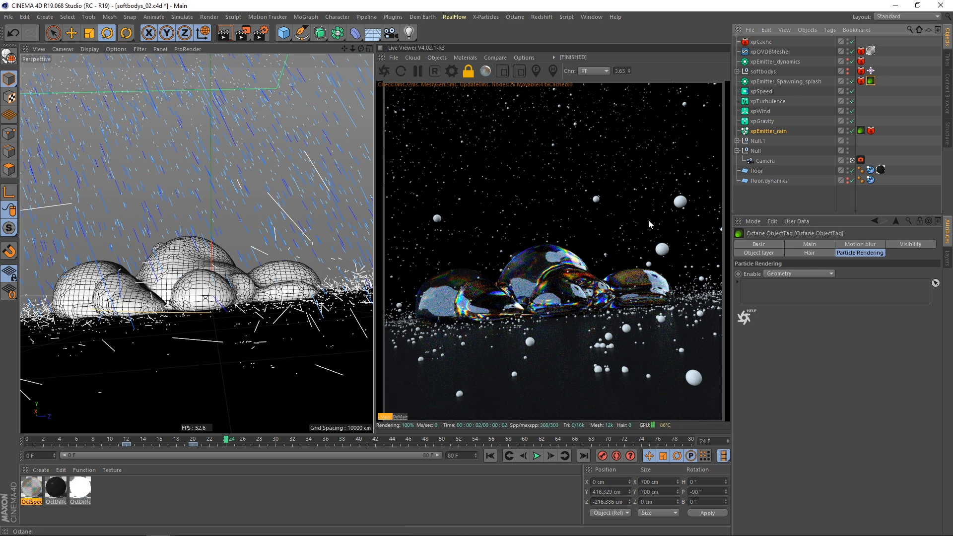
- Create another Octane specular material for the rain and splash particles
{"action": "left_click", "coordinate": [437, 57]}
{"action": "mouse_move", "coordinate": [465, 57]}
{"action": "left_click", "coordinate": [487, 123]}
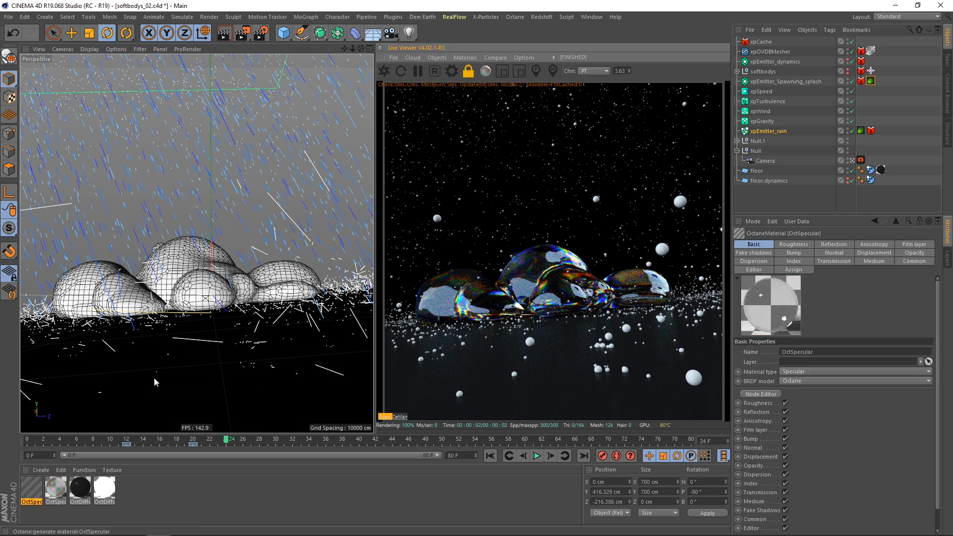
{"action": "left_click_drag", "start_coordinate": [78, 476], "coordinate": [870, 81]}
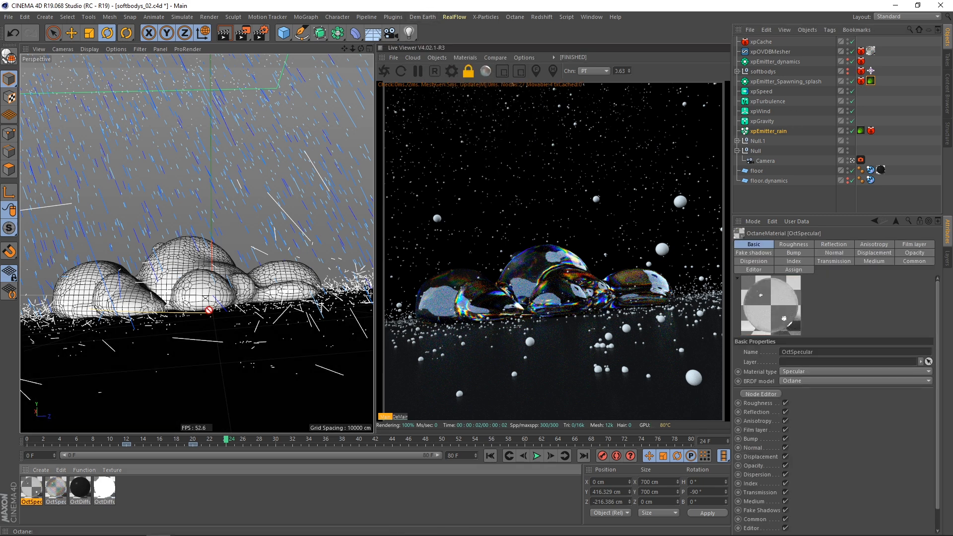
- Add a sphere, move it below the floor to about -132 cm in Y, and set its radius to 2 cm
{"action": "left_click_drag", "start_coordinate": [283, 33], "coordinate": [417, 60]}
{"action": "left_click_drag", "start_coordinate": [54, 33], "coordinate": [84, 50]}
{"action": "left_click_drag", "start_coordinate": [212, 246], "coordinate": [216, 384]}
{"action": "left_click", "coordinate": [774, 42]}
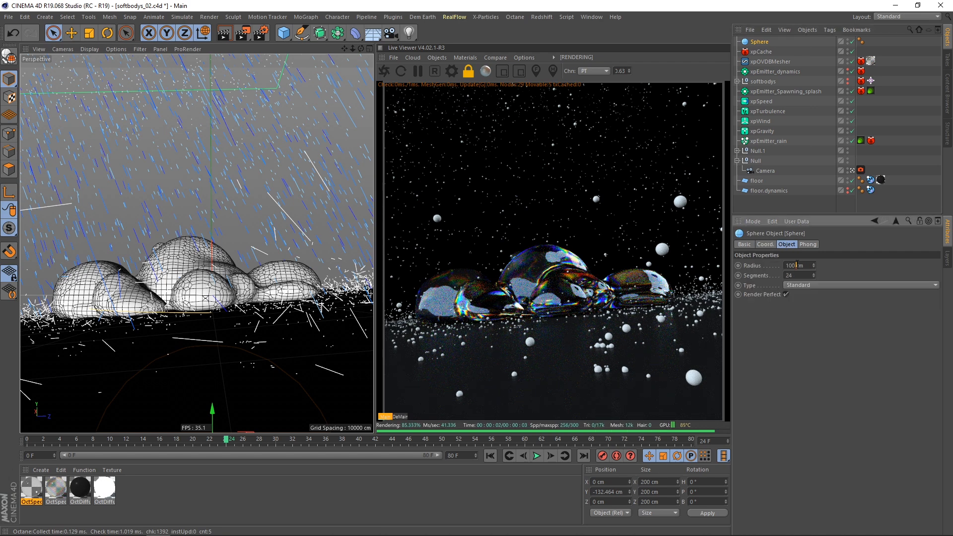
{"action": "double_click", "coordinate": [790, 266]}
{"action": "type", "text": "2"}
{"action": "key", "text": "Return"}
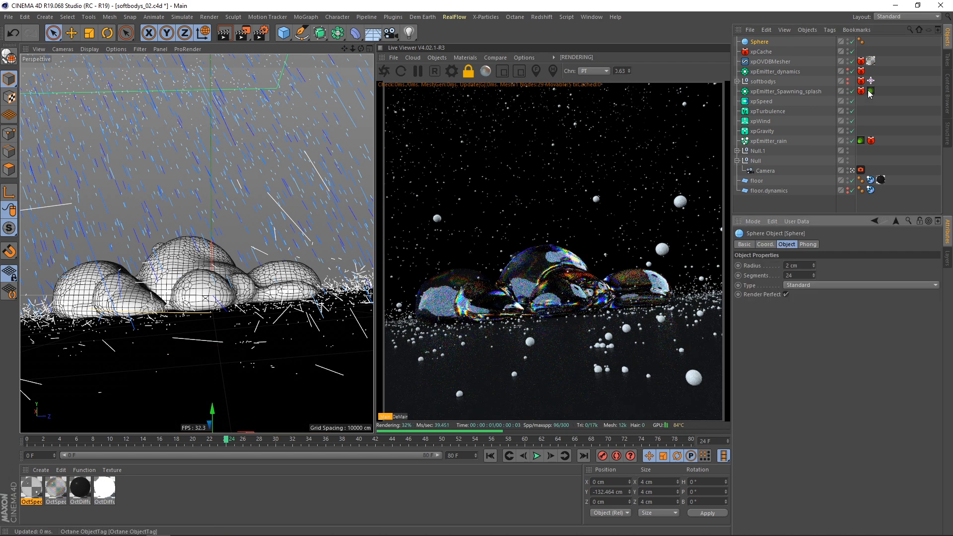
- Assign the sphere as the particle geometry in the Octane object tags of xpEmitter_Spawning_splash and xpEmitter_rain
{"action": "left_click", "coordinate": [870, 91]}
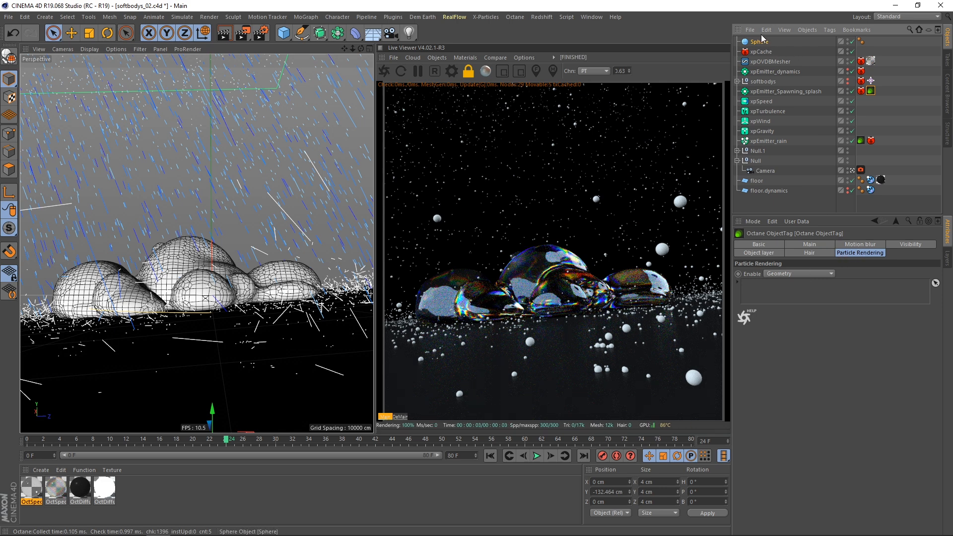
{"action": "left_click_drag", "start_coordinate": [777, 240], "coordinate": [767, 296]}
{"action": "left_click", "coordinate": [861, 141]}
{"action": "left_click_drag", "start_coordinate": [768, 48], "coordinate": [768, 296]}
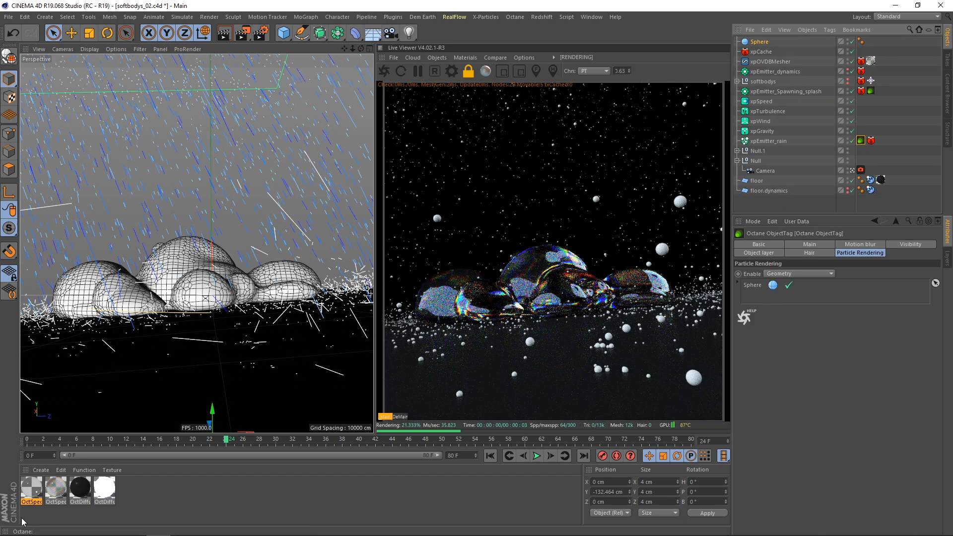
- Apply the new OctSpecular material to the sphere and rename the sphere raindrop
{"action": "left_click", "coordinate": [760, 41]}
{"action": "double_click", "coordinate": [760, 42]}
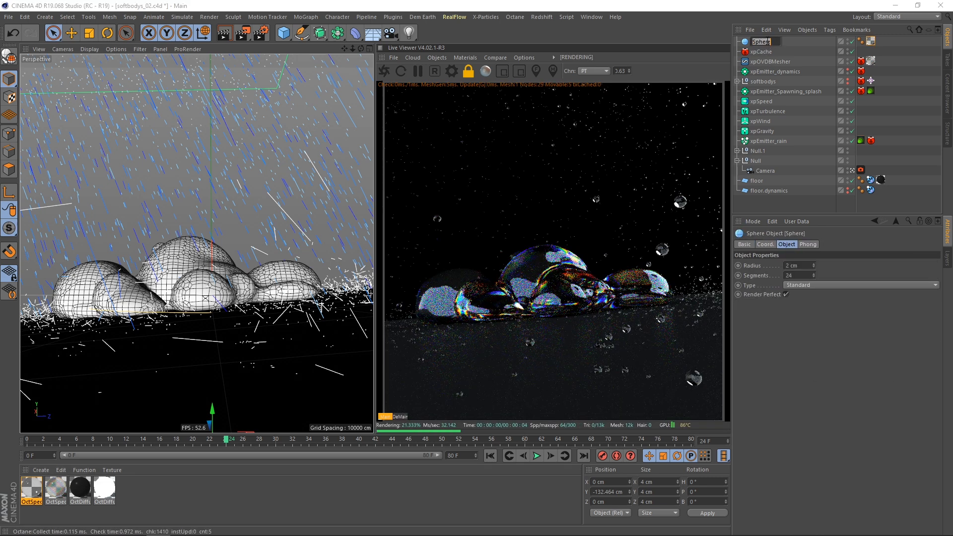
{"action": "type", "text": "raindrop"}
{"action": "key", "text": "Return"}
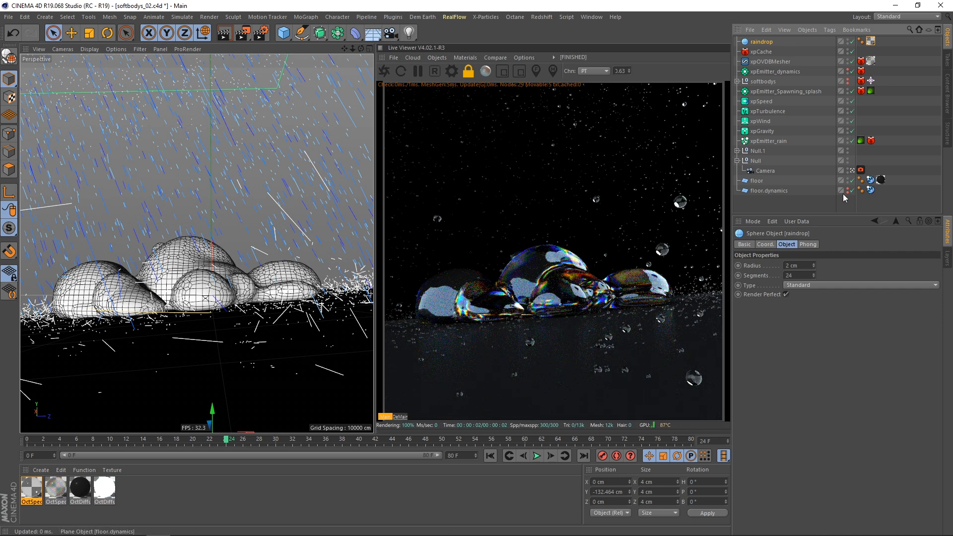
- Turn off Auto Focus in the thin lens settings of the camera's Octane tag
{"action": "left_click", "coordinate": [765, 171]}
{"action": "left_click", "coordinate": [862, 171]}
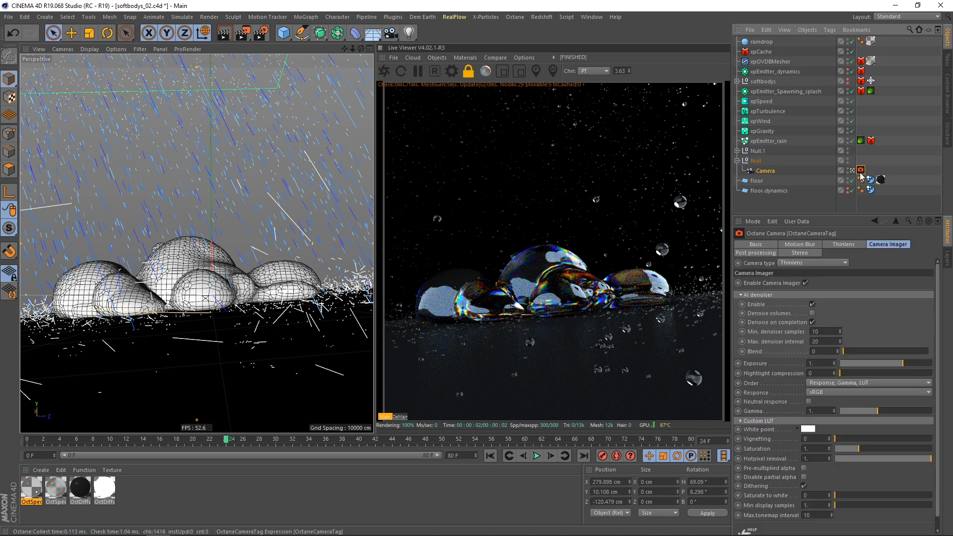
{"action": "left_click", "coordinate": [840, 247]}
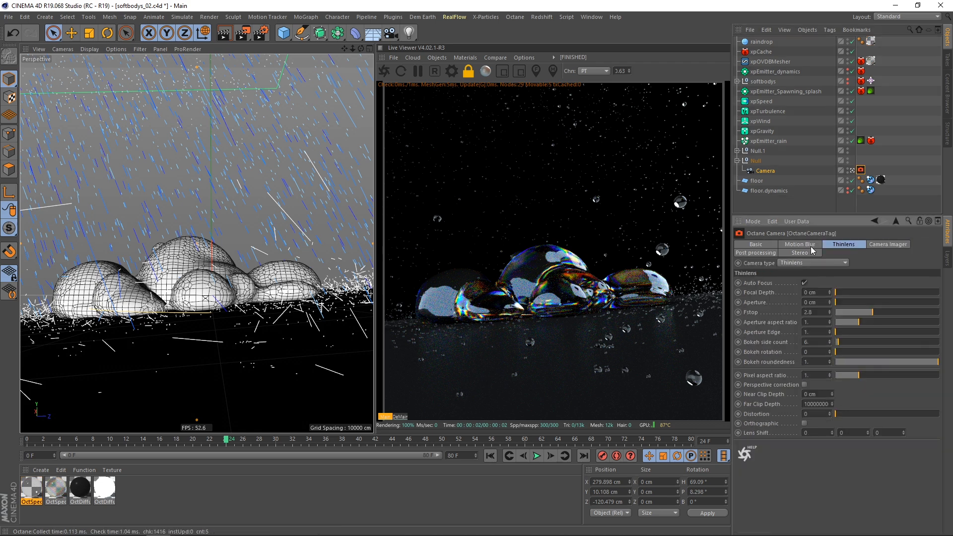
{"action": "left_click", "coordinate": [805, 283]}
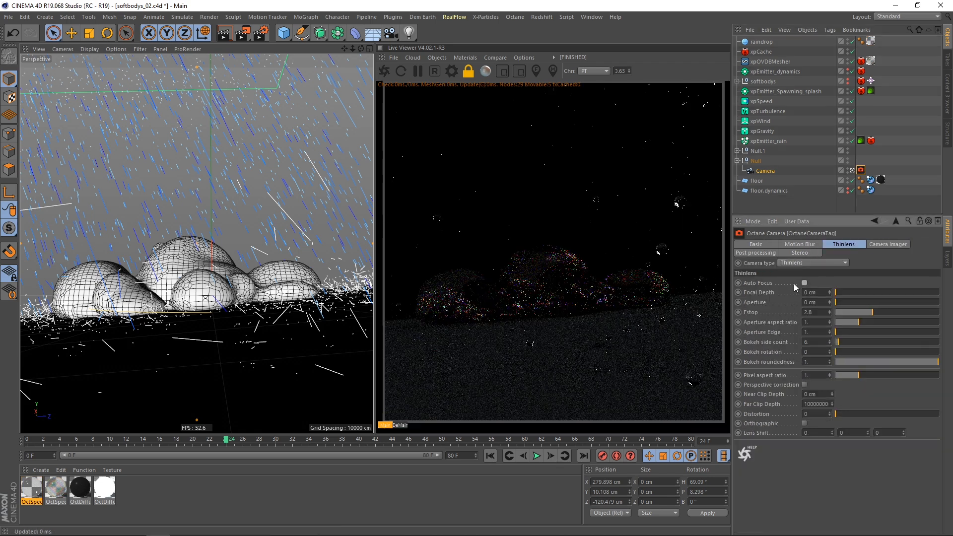
- Pick the camera focus on the soft bodies in the Live Viewer and set the camera's thin lens aperture to 10 cm
{"action": "left_click", "coordinate": [536, 71]}
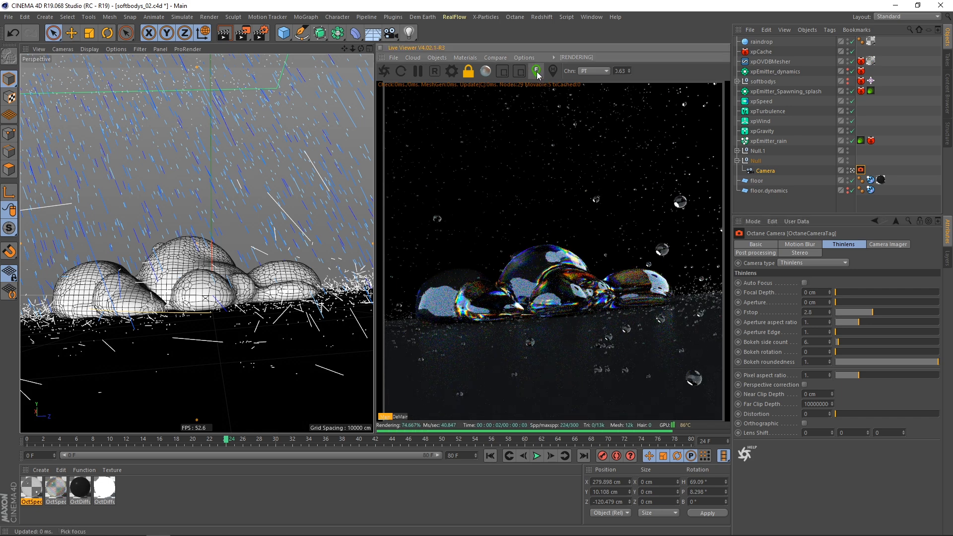
{"action": "left_click", "coordinate": [558, 291]}
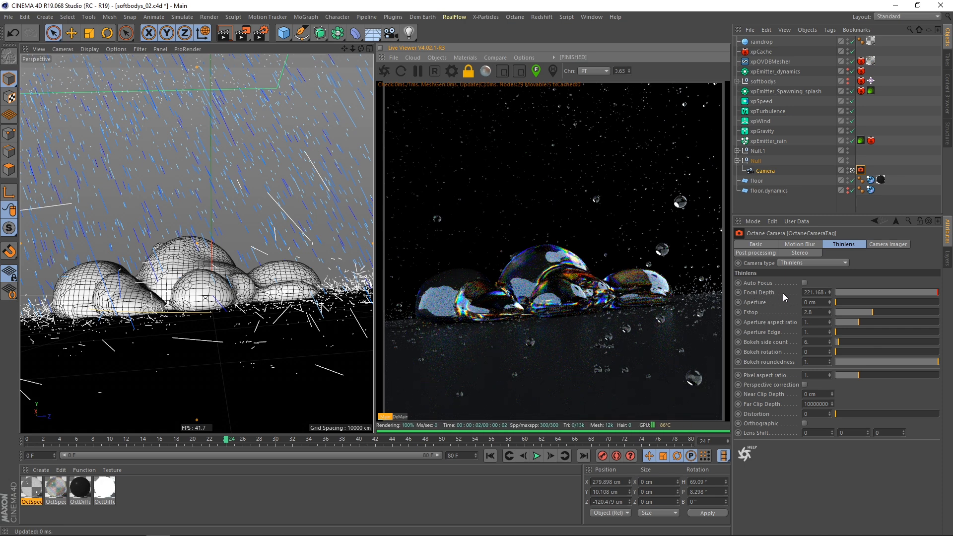
{"action": "double_click", "coordinate": [817, 302]}
{"action": "type", "text": "10"}
{"action": "key", "text": "Return"}
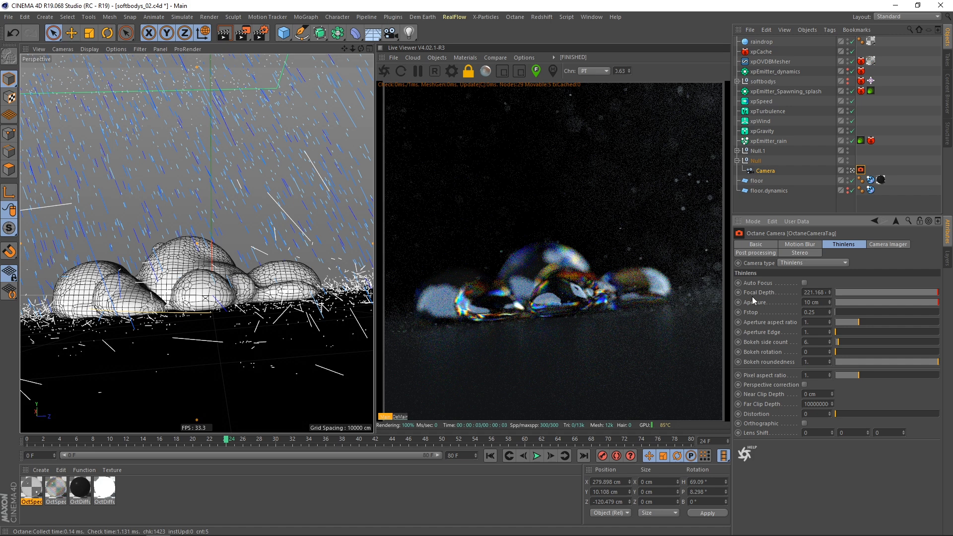
- Refocus the camera on the large rear soft body and move the timeline to frame 18
{"action": "left_click", "coordinate": [555, 269]}
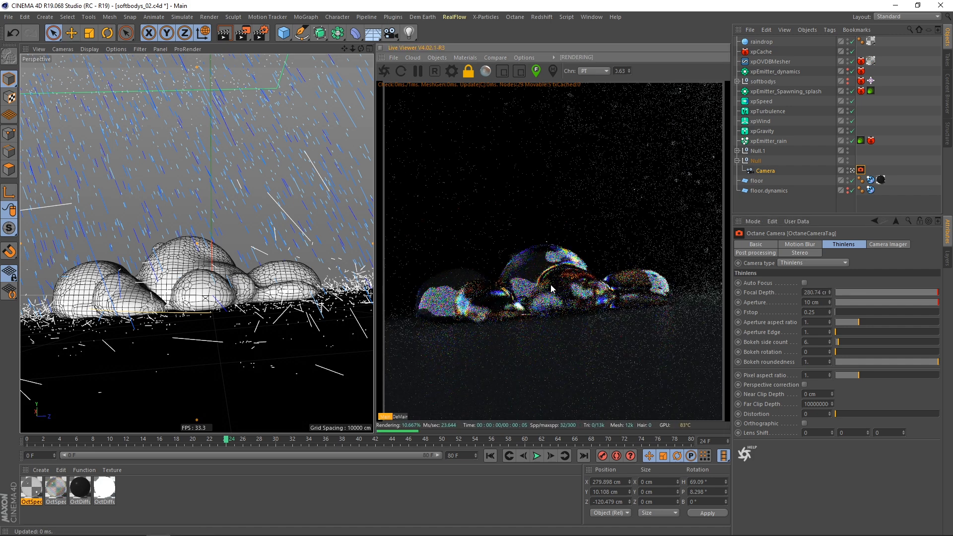
{"action": "left_click", "coordinate": [558, 274]}
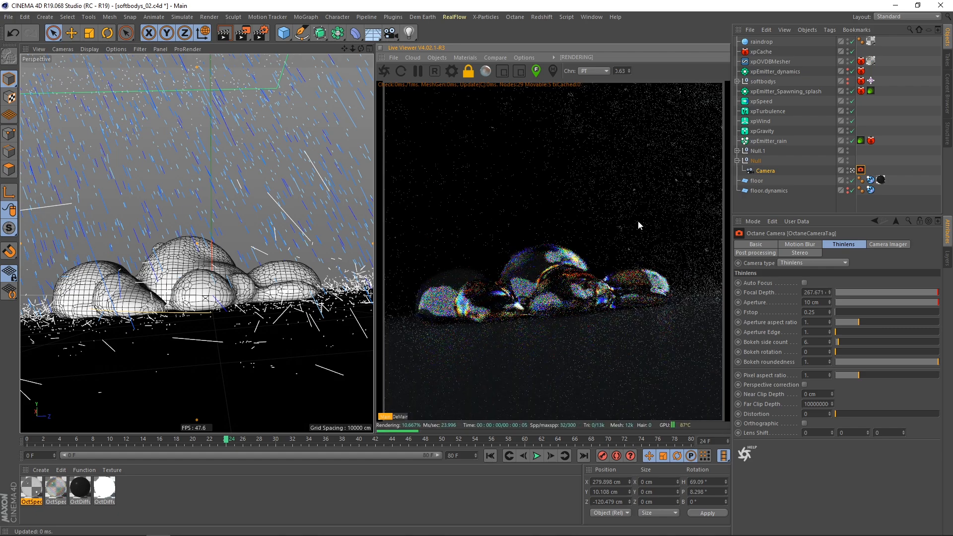
{"action": "left_click_drag", "start_coordinate": [348, 440], "coordinate": [177, 440]}
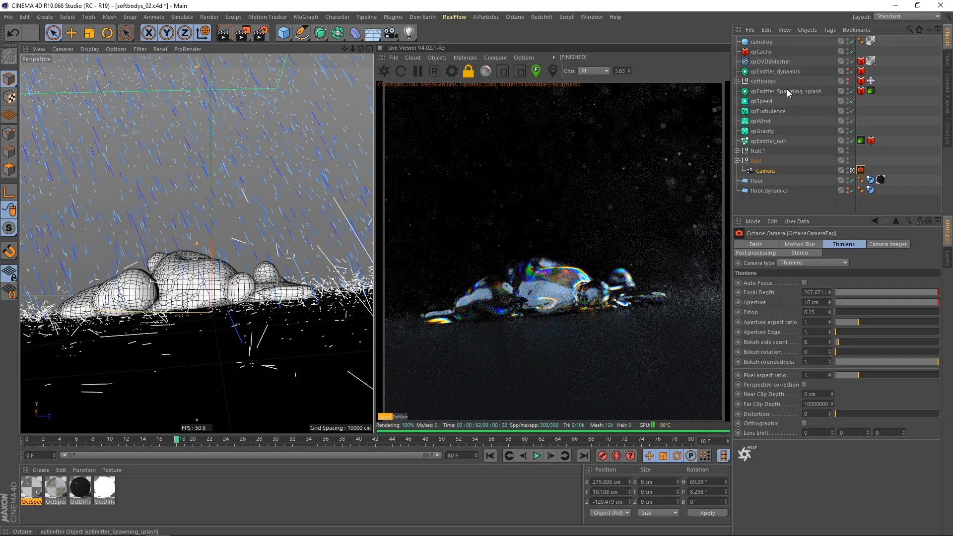
- Set the emission birthrate of xpEmitter_rain to 15000
{"action": "left_click", "coordinate": [775, 71]}
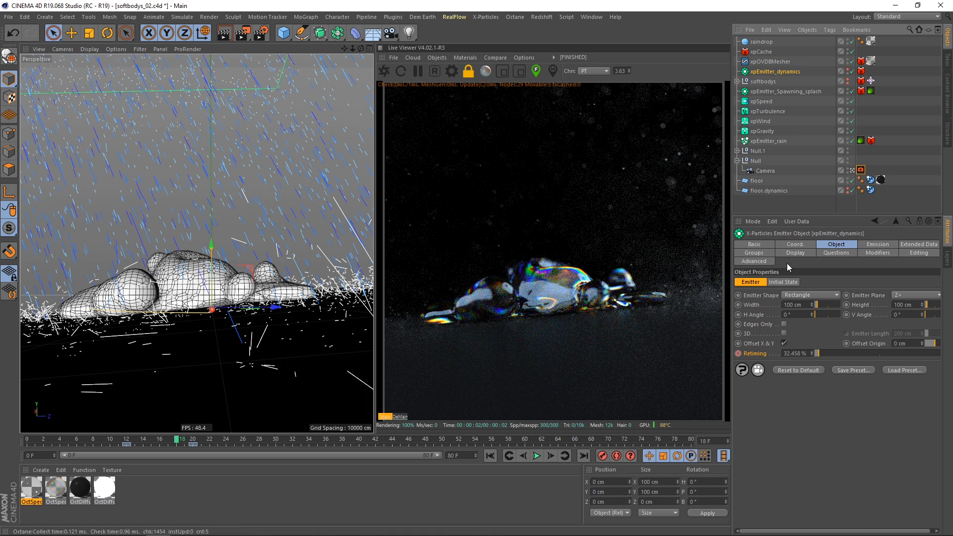
{"action": "left_click", "coordinate": [877, 245]}
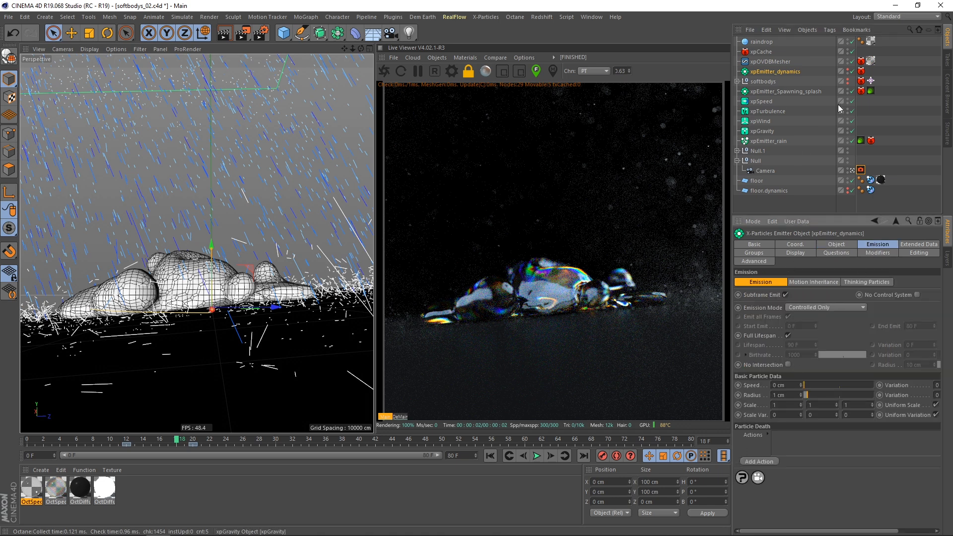
{"action": "left_click", "coordinate": [773, 142]}
{"action": "left_click", "coordinate": [859, 244]}
{"action": "left_click", "coordinate": [907, 245]}
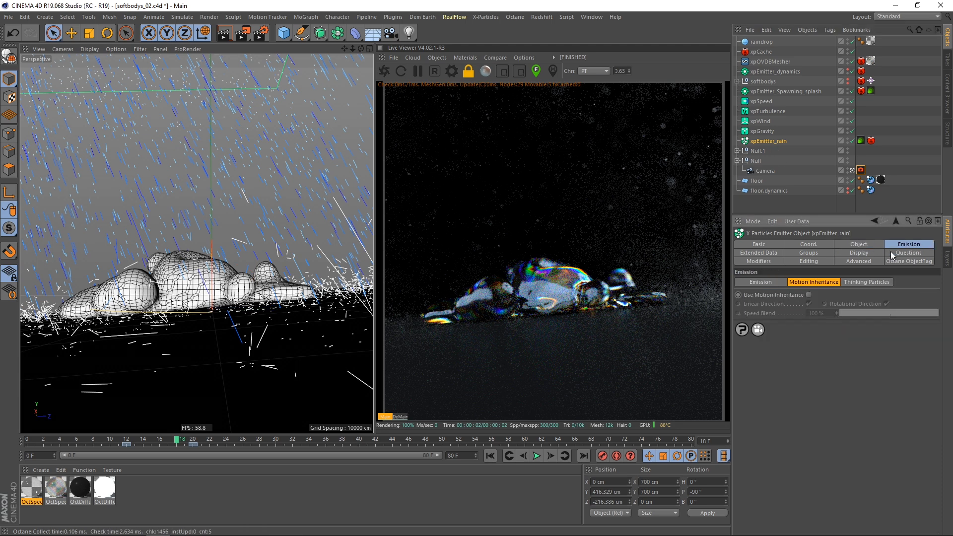
{"action": "left_click", "coordinate": [762, 282]}
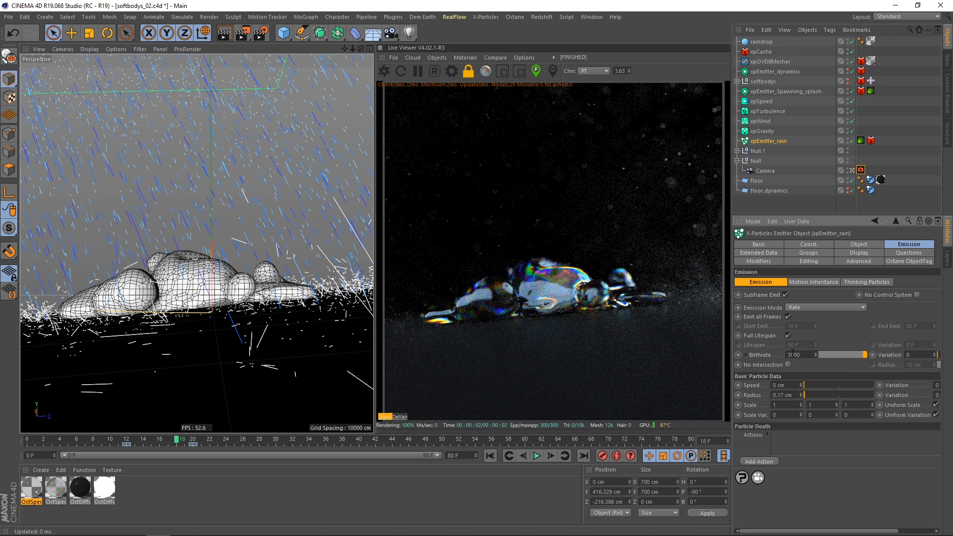
{"action": "left_click", "coordinate": [793, 355]}
{"action": "type", "text": "5"}
{"action": "key", "text": "Return"}
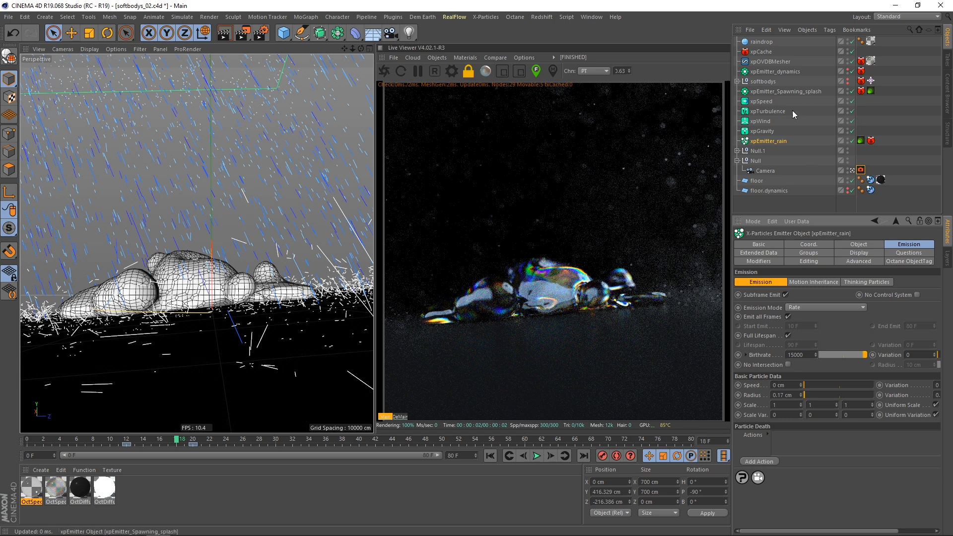
- Delete the cache tag from xpEmitter_rain and build the xpCache again, continuing the existing cache
{"action": "left_click", "coordinate": [871, 141]}
{"action": "key", "text": "Delete"}
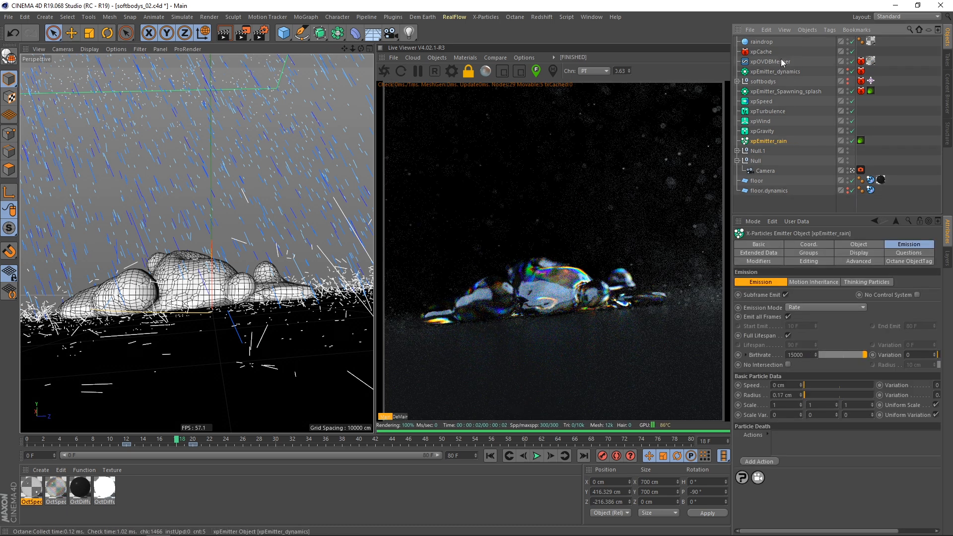
{"action": "left_click", "coordinate": [763, 52]}
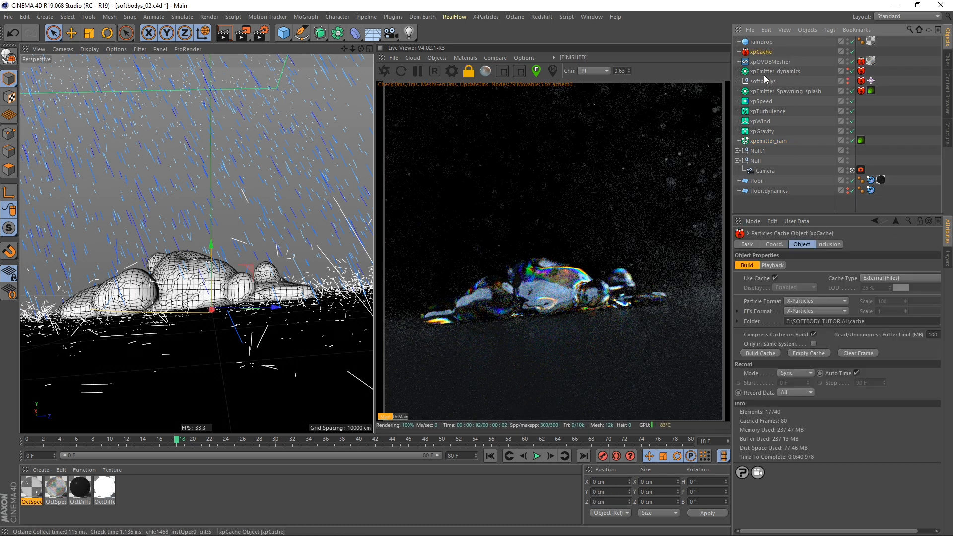
{"action": "left_click", "coordinate": [767, 354]}
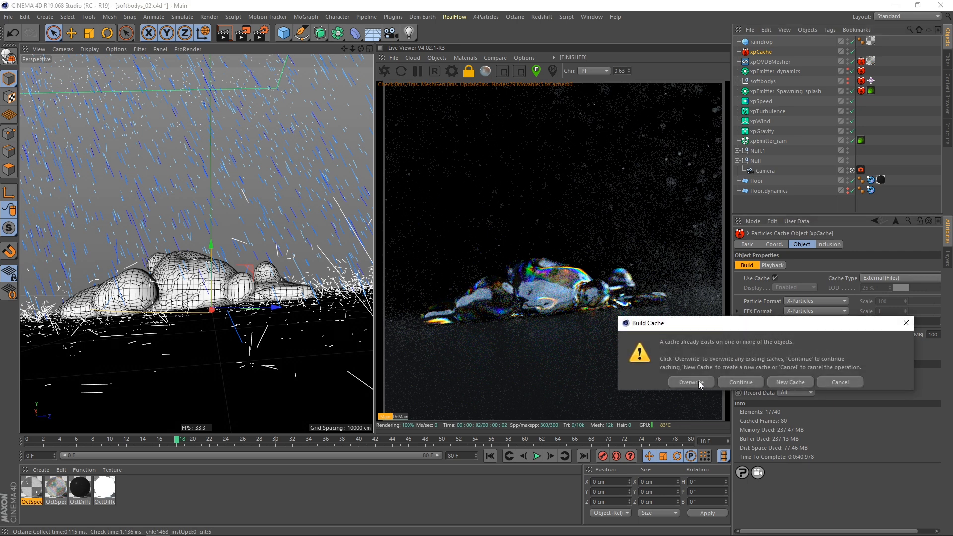
{"action": "left_click", "coordinate": [740, 382]}
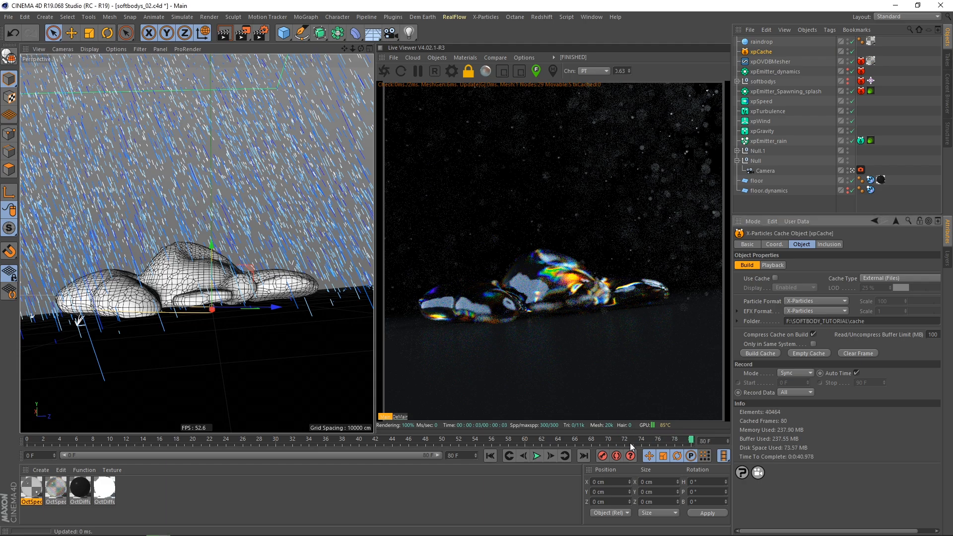
- Review the recached rain along the timeline up to frame 45 and select xpEmitter_rain
{"action": "left_click", "coordinate": [84, 439]}
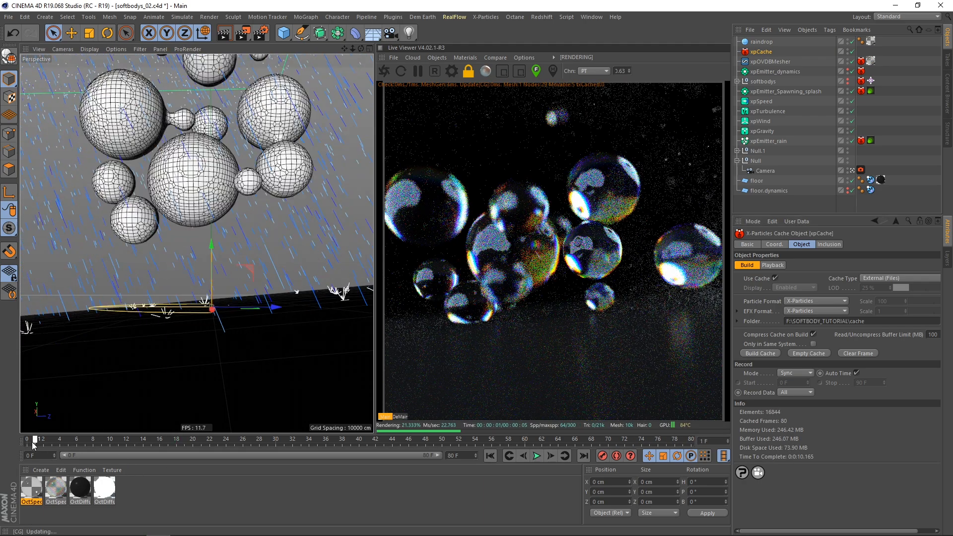
{"action": "left_click_drag", "start_coordinate": [84, 439], "coordinate": [309, 440]}
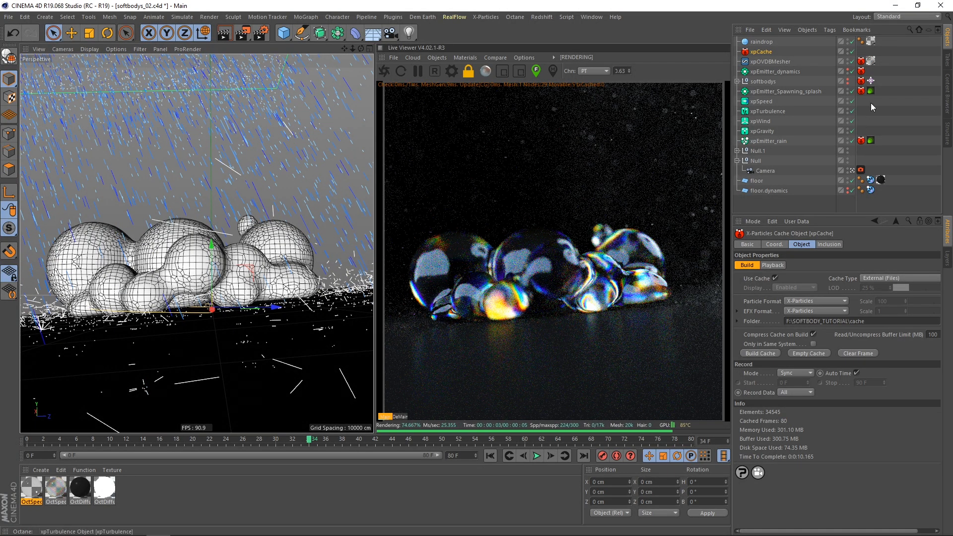
{"action": "left_click", "coordinate": [773, 141]}
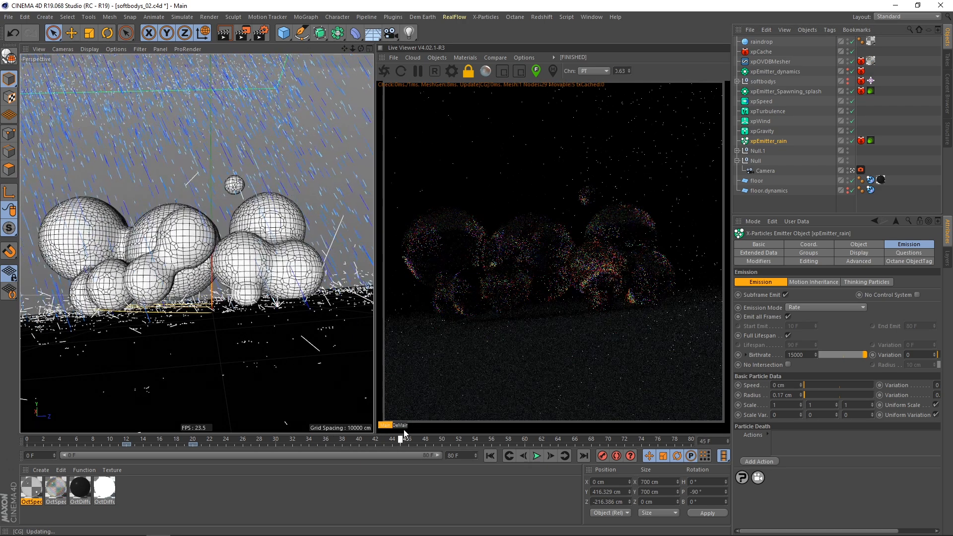
- Leave the camera view, inspect how the rain is distributed around the soft bodies from outside, and return to the camera view
{"action": "left_click", "coordinate": [853, 171]}
{"action": "right_click_drag", "start_coordinate": [191, 227], "coordinate": [273, 183], "text": "alt"}
{"action": "right_click_drag", "start_coordinate": [224, 269], "coordinate": [293, 229], "text": "alt"}
{"action": "left_click_drag", "start_coordinate": [149, 272], "coordinate": [177, 231], "text": "alt"}
{"action": "middle_click_drag", "start_coordinate": [177, 231], "coordinate": [186, 229], "text": "alt"}
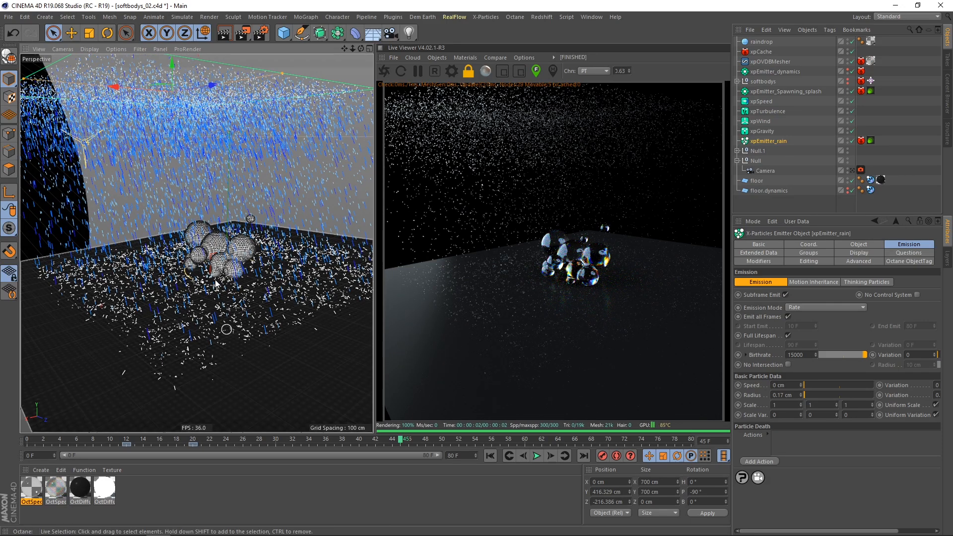
{"action": "left_click_drag", "start_coordinate": [214, 288], "coordinate": [185, 267], "text": "alt"}
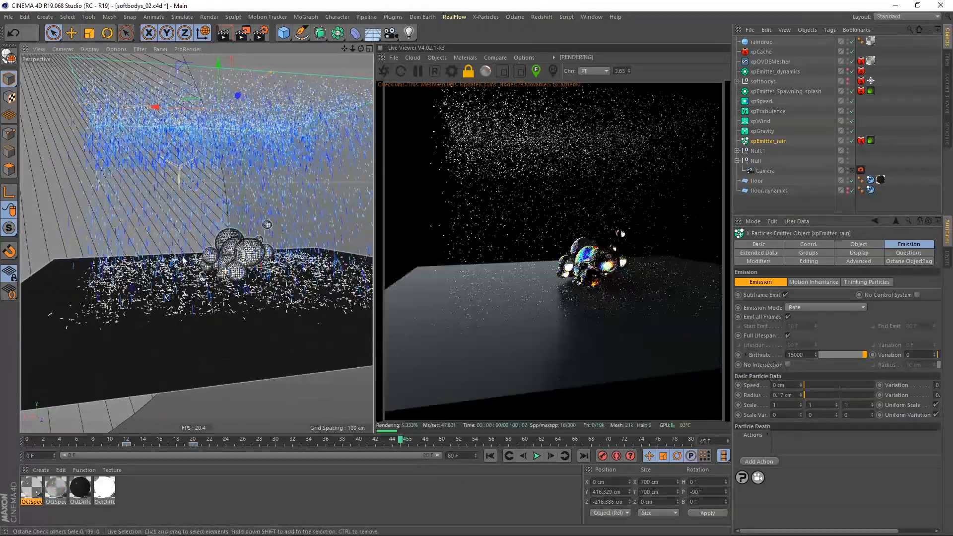
{"action": "left_click", "coordinate": [852, 171]}
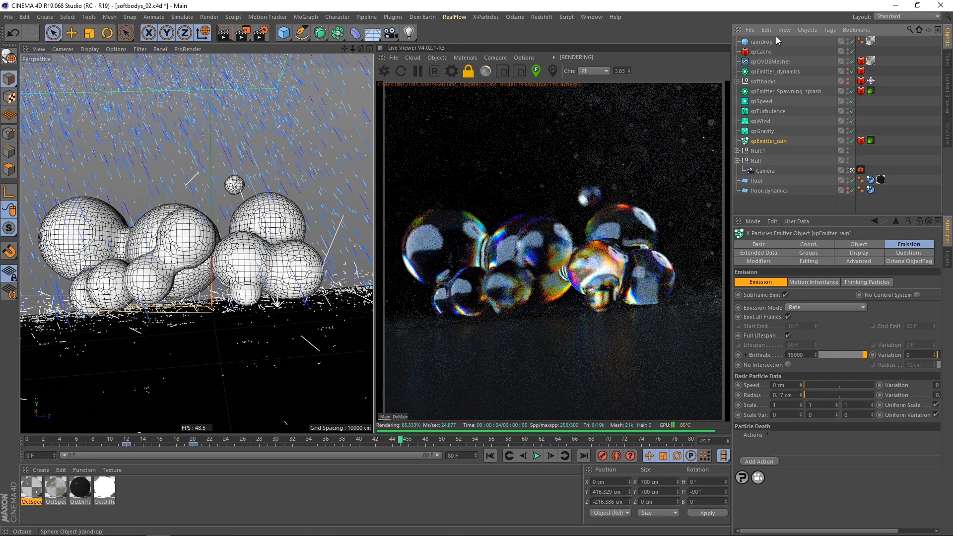
- Set the raindrop sphere's radius to 5 cm and slightly reorient the camera on the soft bodies
{"action": "left_click", "coordinate": [761, 41]}
{"action": "left_click", "coordinate": [793, 266]}
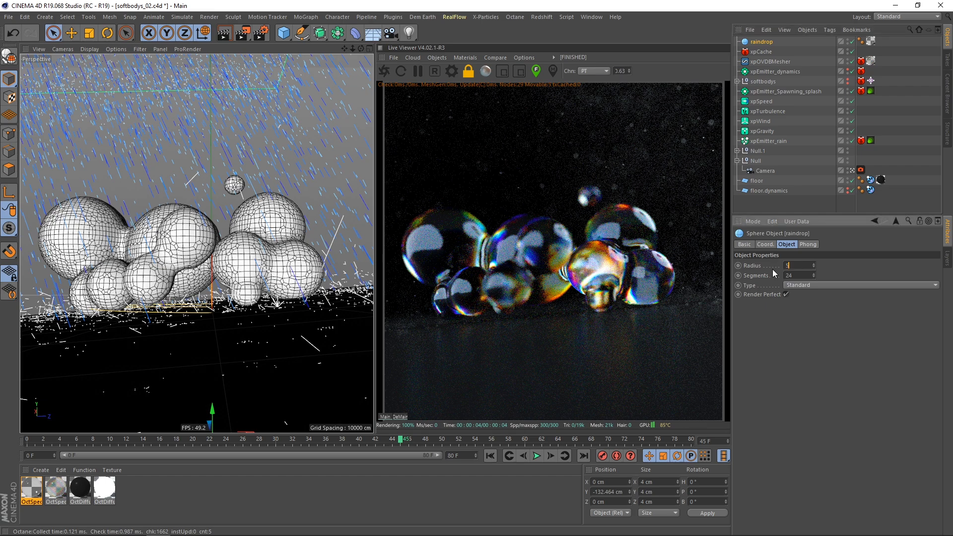
{"action": "type", "text": "5"}
{"action": "key", "text": "Return"}
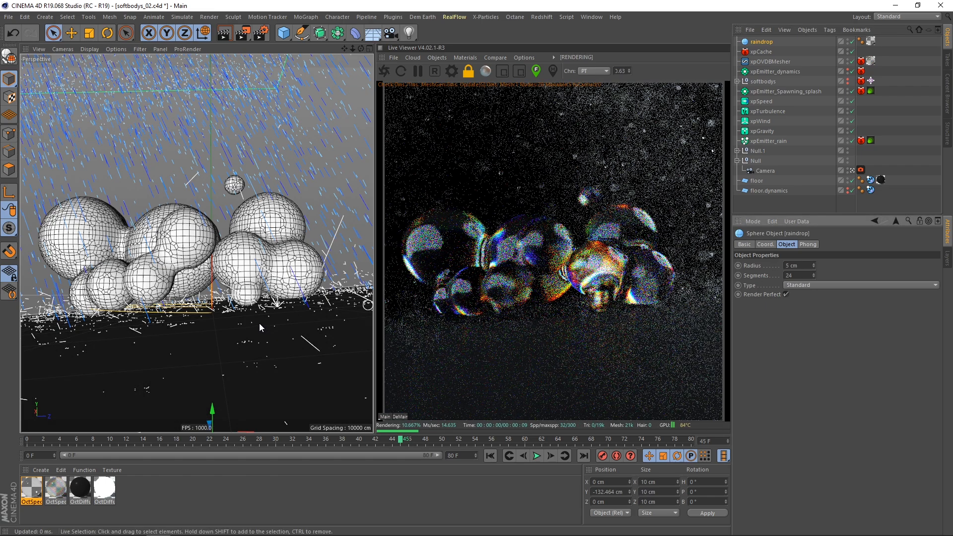
{"action": "left_click_drag", "start_coordinate": [164, 278], "coordinate": [190, 272], "text": "alt"}
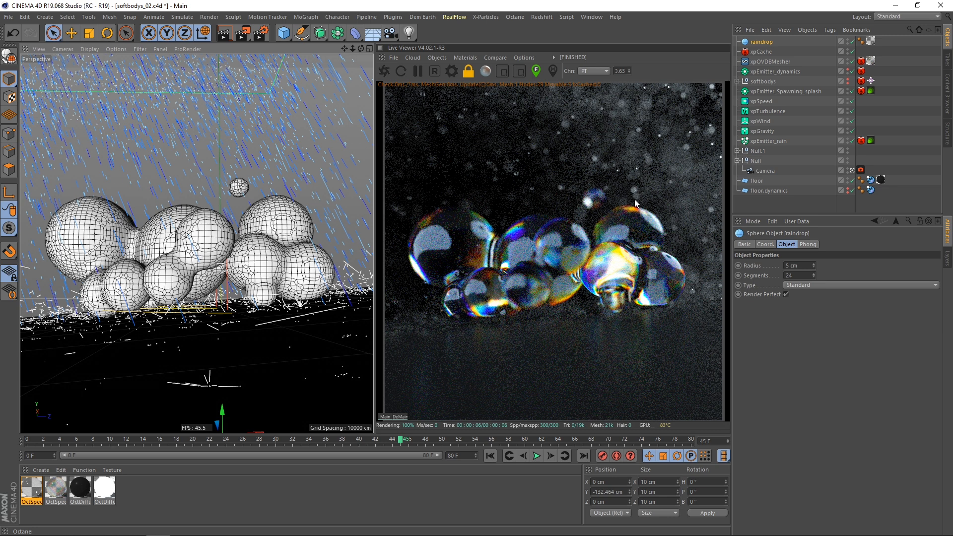
- Select the dark OctDiffuse floor material and set the Octane maximum samples to 1000
{"action": "left_click", "coordinate": [79, 489]}
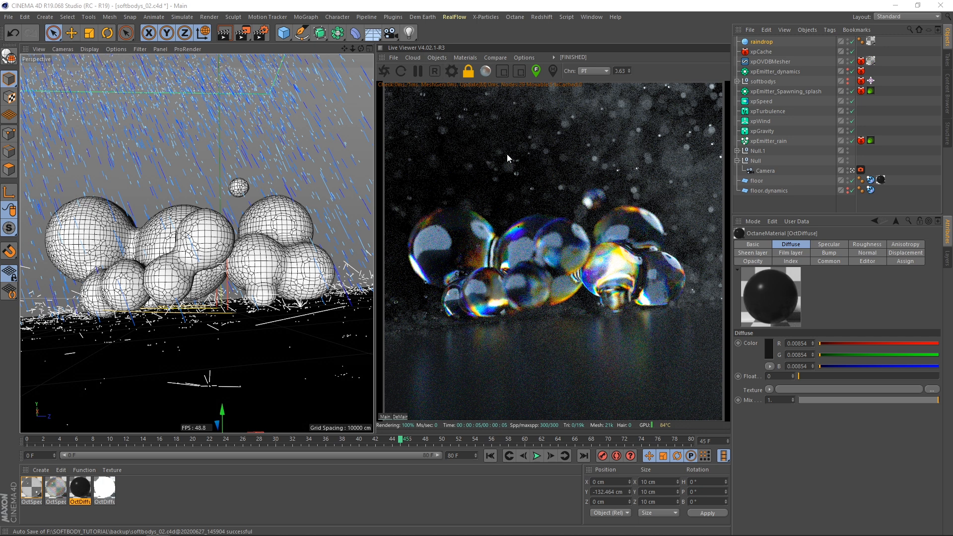
{"action": "left_click_drag", "start_coordinate": [952, 10], "coordinate": [240, 100]}
{"action": "type", "text": "1000"}
{"action": "key", "text": "Return"}
{"action": "left_click", "coordinate": [318, 97]}
- Choose the DeMain pass in the Live Viewer and refocus the camera on the front soft bodies
{"action": "left_click", "coordinate": [400, 417]}
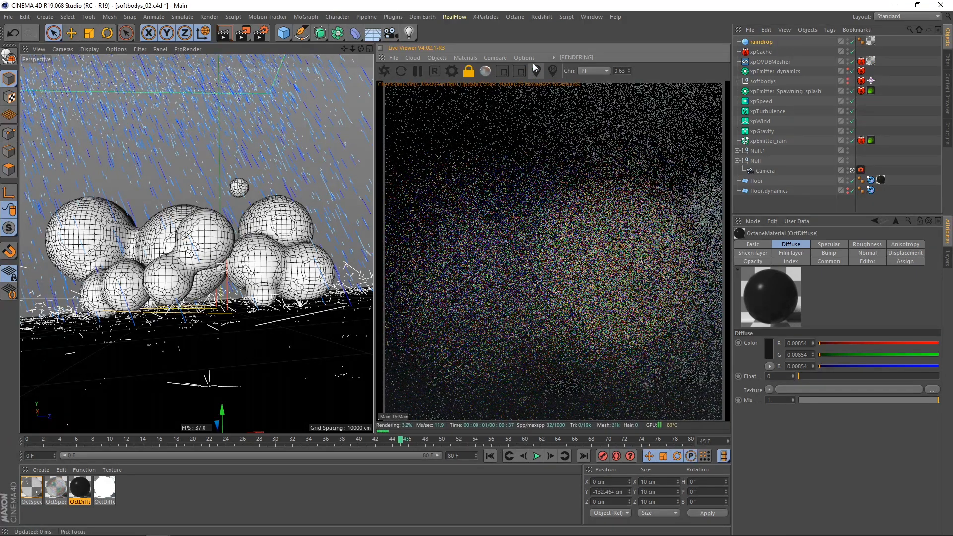
{"action": "left_click", "coordinate": [577, 281]}
{"action": "left_click", "coordinate": [601, 276]}
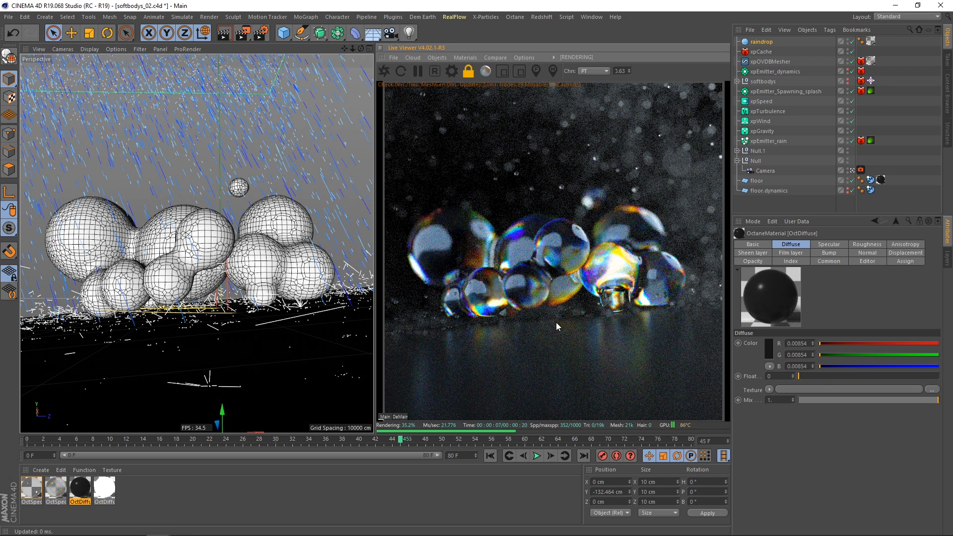
- Review the Octane denoiser pass options in the render settings and close them
{"action": "left_click", "coordinate": [261, 33]}
{"action": "left_click_drag", "start_coordinate": [181, 33], "coordinate": [165, 35]}
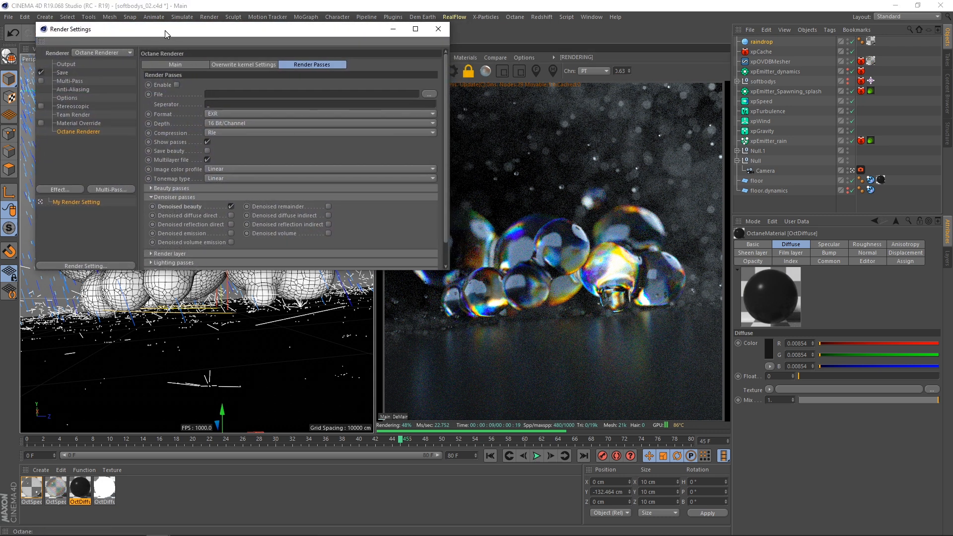
{"action": "left_click", "coordinate": [438, 29]}
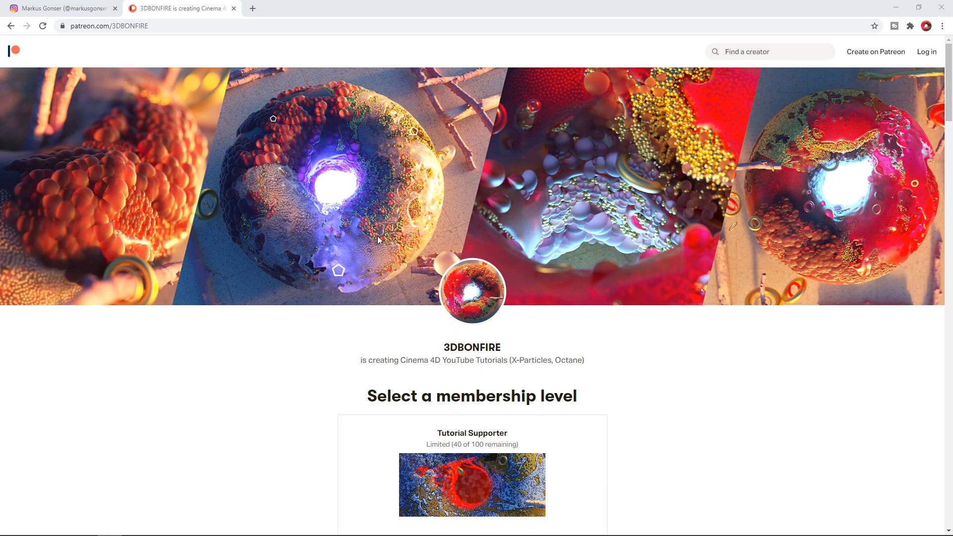
- Switch to the browser and examine the 3DBONFIRE Patreon page's Tutorial Supporter level, its monthly price and its benefits
{"action": "double_click", "coordinate": [113, 26]}
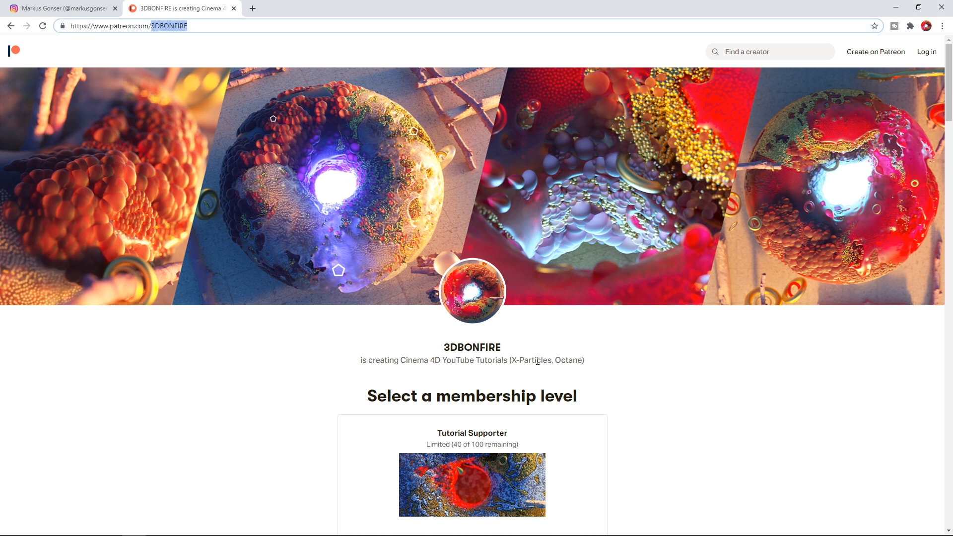
{"action": "scroll", "coordinate": [428, 354], "scroll_direction": "down", "scroll_amount": 3}
{"action": "left_click_drag", "start_coordinate": [461, 387], "coordinate": [496, 407]}
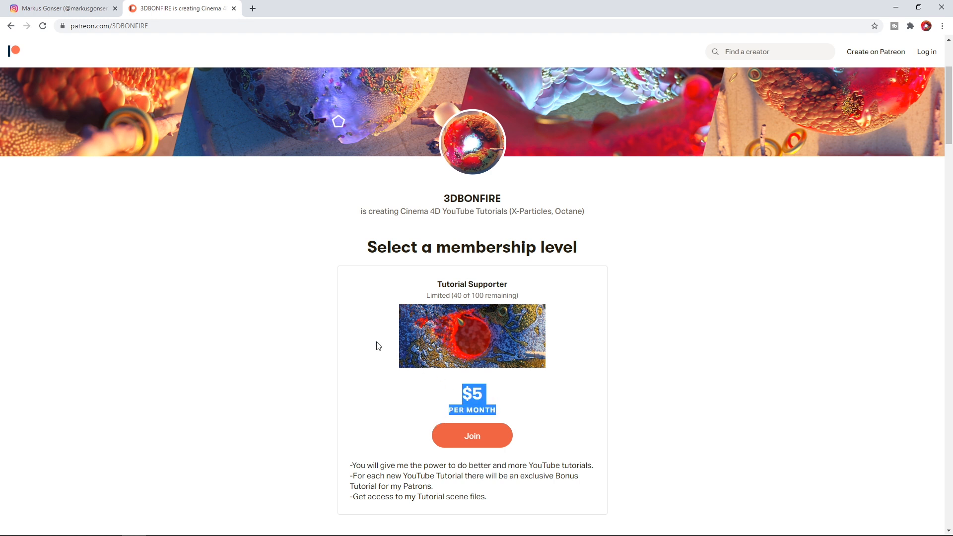
{"action": "scroll", "coordinate": [377, 344], "scroll_direction": "down", "scroll_amount": 2}
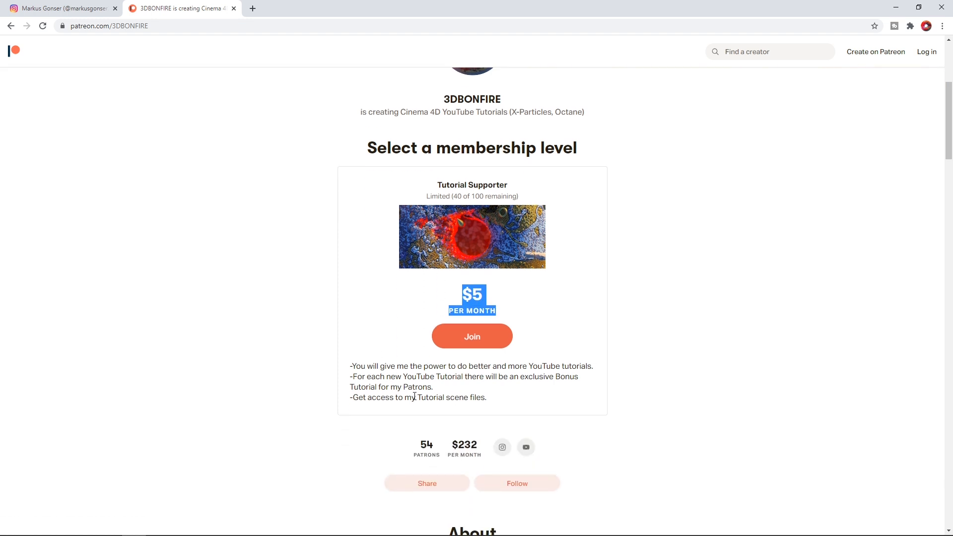
{"action": "left_click_drag", "start_coordinate": [446, 398], "coordinate": [480, 398]}
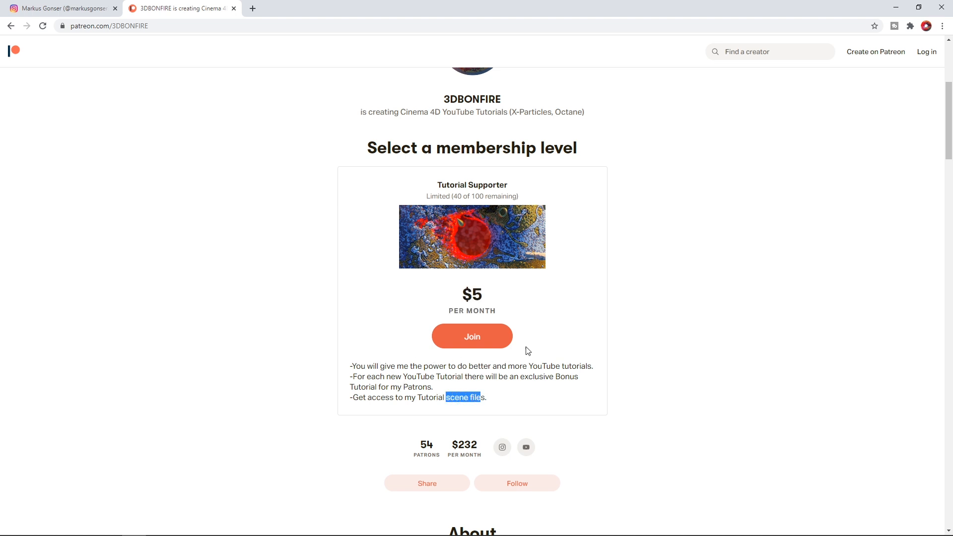
{"action": "left_click_drag", "start_coordinate": [407, 379], "coordinate": [457, 390]}
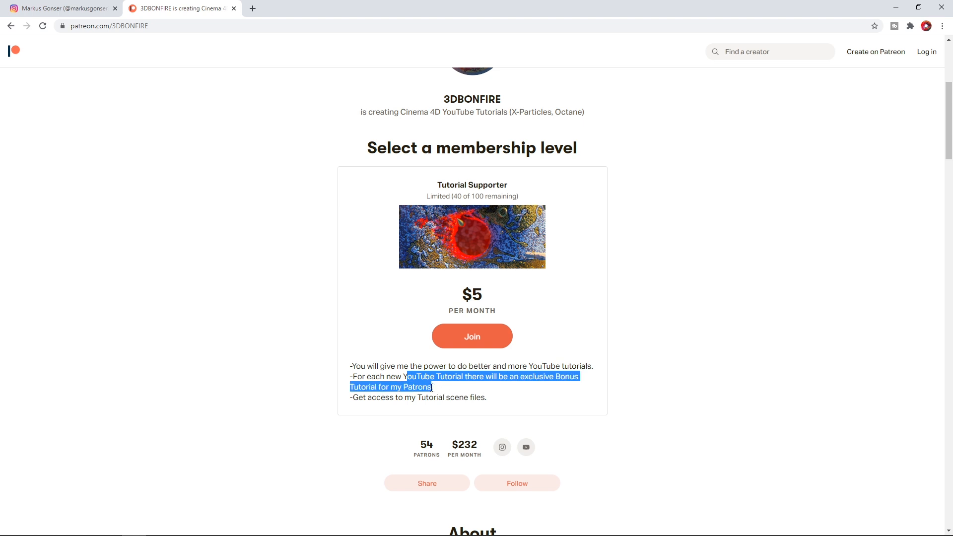
{"action": "left_click", "coordinate": [383, 365]}
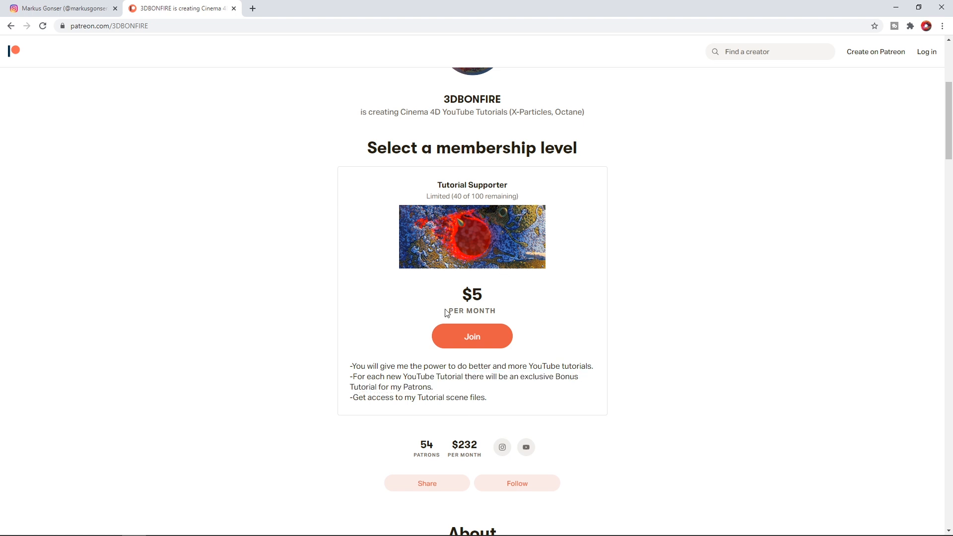
- Switch from the Patreon page to the artist's Instagram profile and highlight the account handle in the page address
{"action": "scroll", "coordinate": [412, 323], "scroll_direction": "up", "scroll_amount": 5}
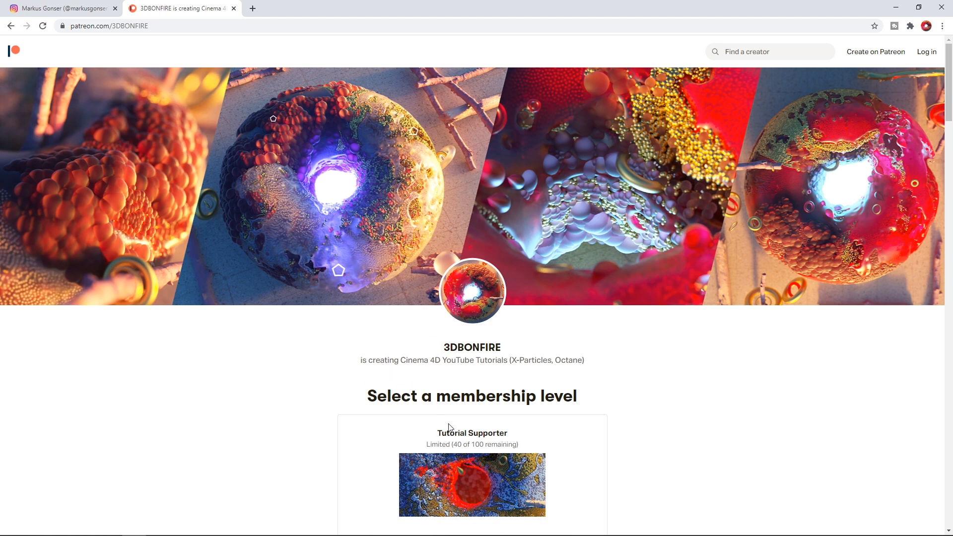
{"action": "left_click", "coordinate": [95, 8]}
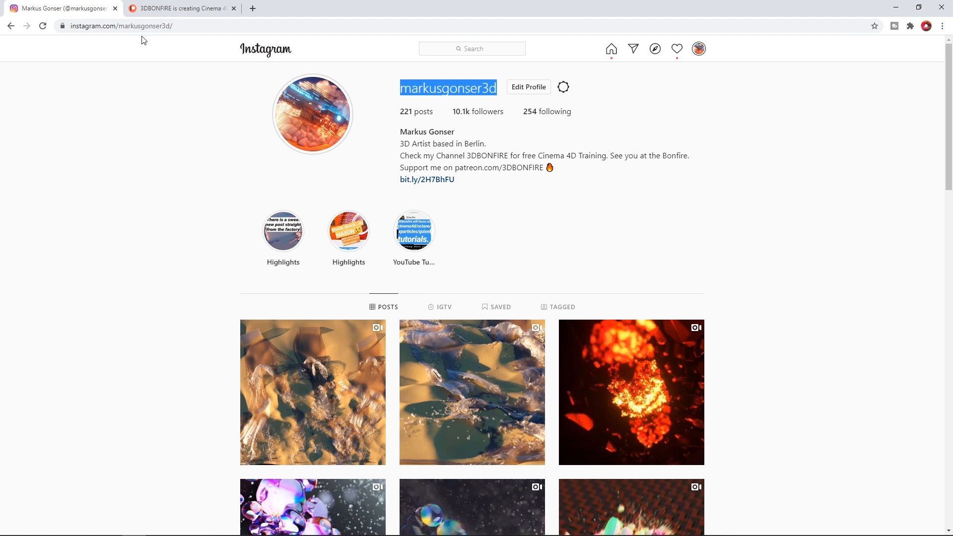
{"action": "left_click_drag", "start_coordinate": [119, 28], "coordinate": [171, 28]}
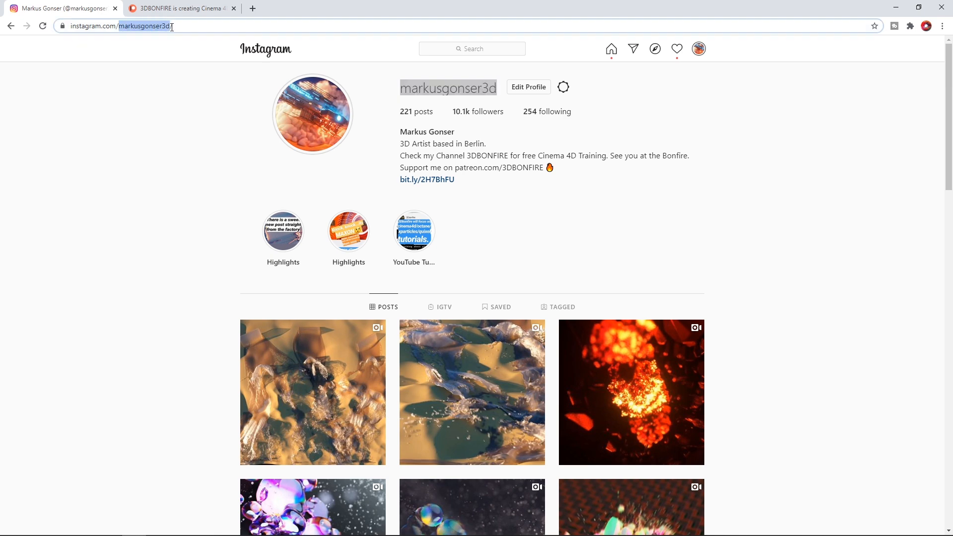
- Look through the grid of posted 3D animations on the Instagram profile, including the soft-body and bubble renders
{"action": "scroll", "coordinate": [546, 224], "scroll_direction": "down", "scroll_amount": 3}
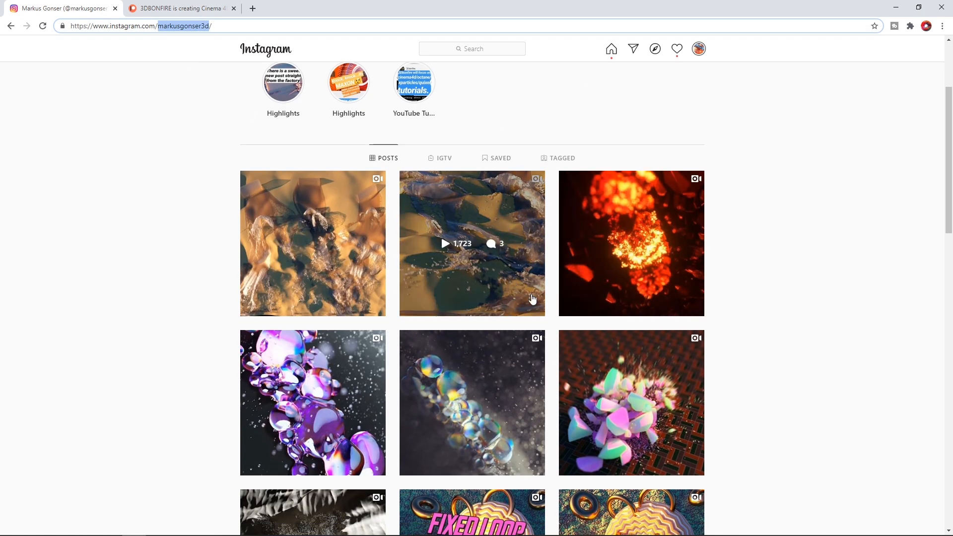
{"action": "scroll", "coordinate": [556, 337], "scroll_direction": "down", "scroll_amount": 3}
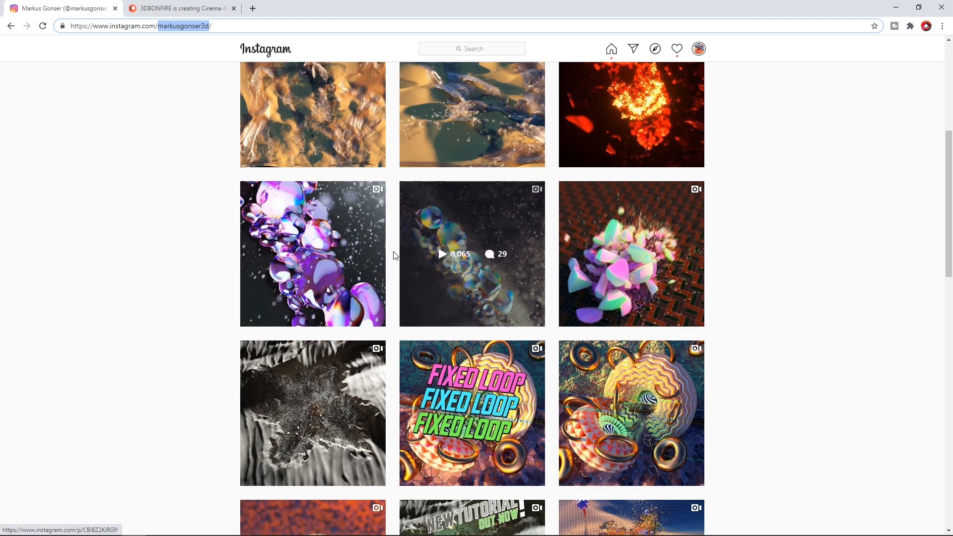
{"action": "scroll", "coordinate": [404, 351], "scroll_direction": "up", "scroll_amount": 4}
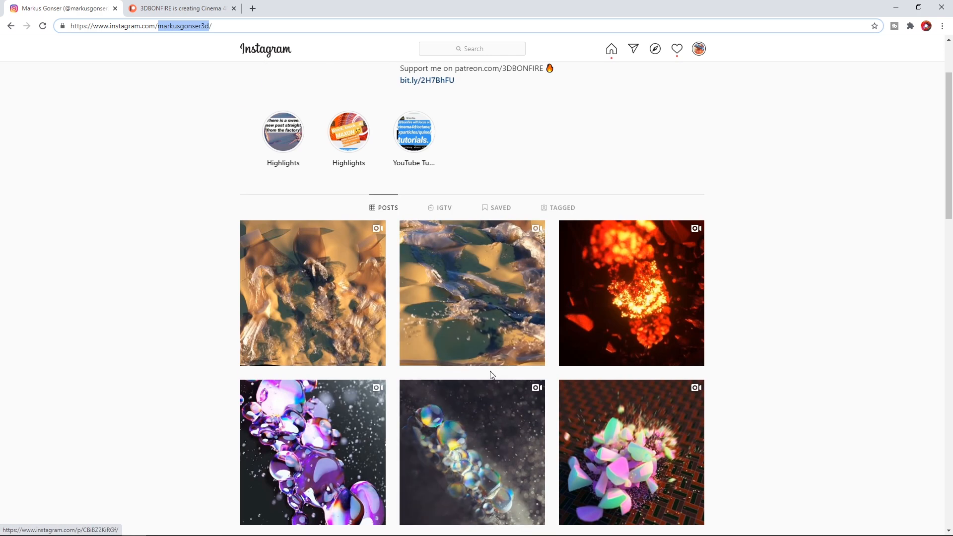
{"action": "scroll", "coordinate": [492, 377], "scroll_direction": "down", "scroll_amount": 2}
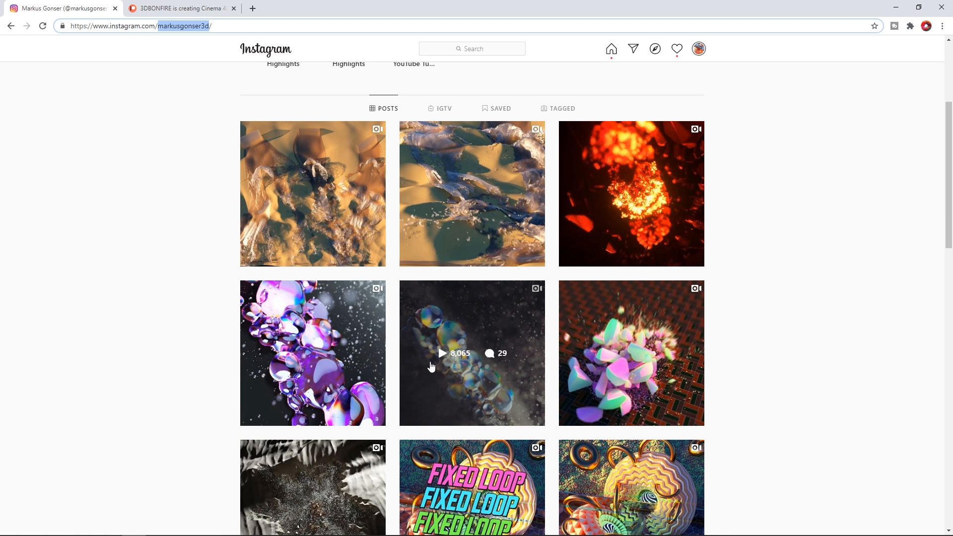
{"action": "scroll", "coordinate": [493, 389], "scroll_direction": "down", "scroll_amount": 2}
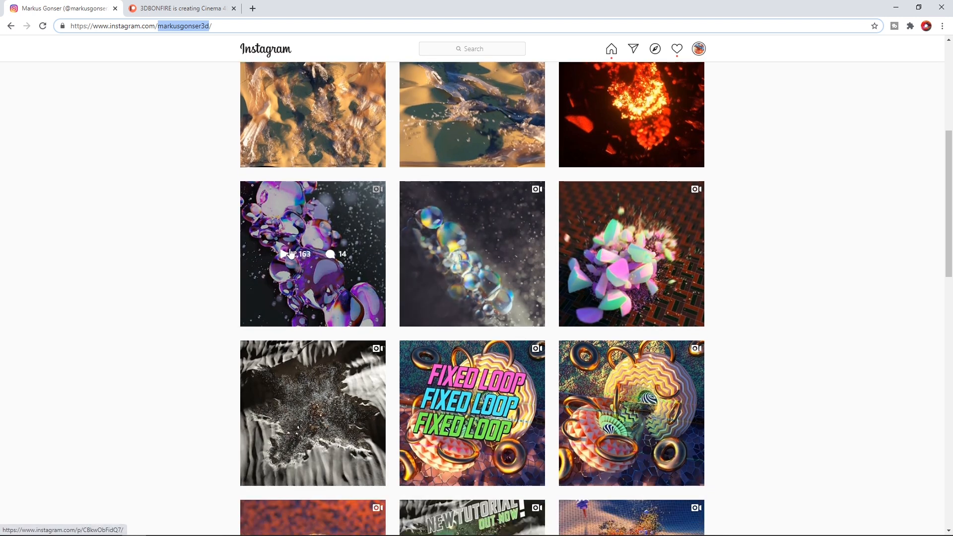
{"action": "scroll", "coordinate": [222, 322], "scroll_direction": "up", "scroll_amount": 2}
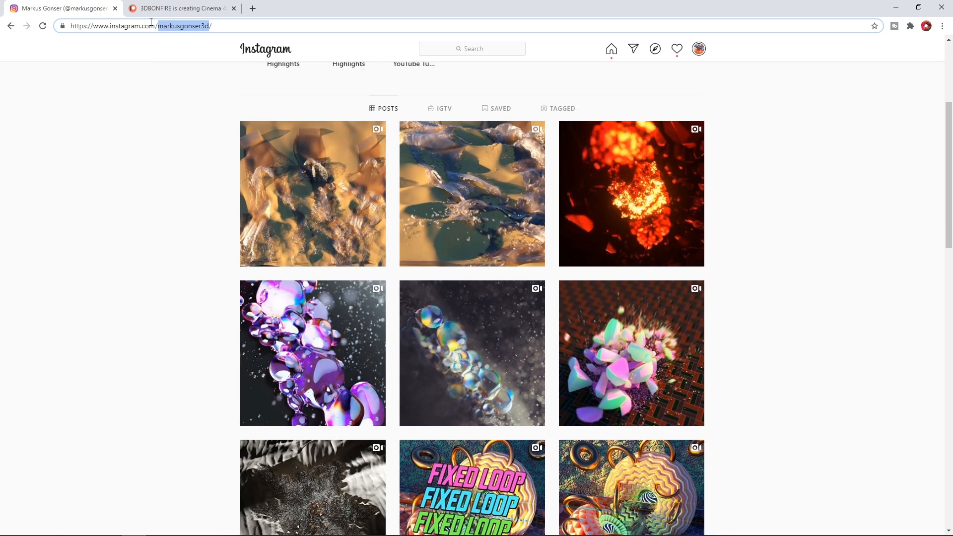